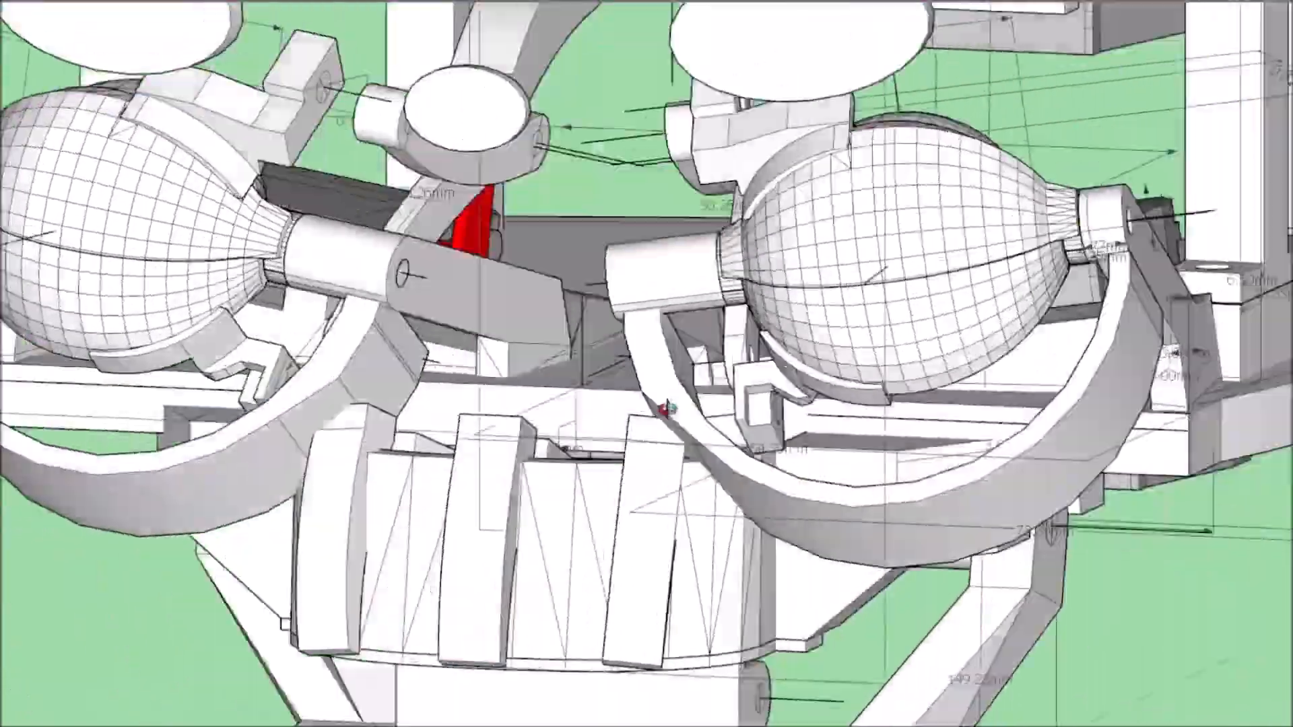
Examine the whole eye and jaw assembly, including the servos, eyeballs and curved front brackets, from the side and the front.
scroll(626, 391, down, 3)
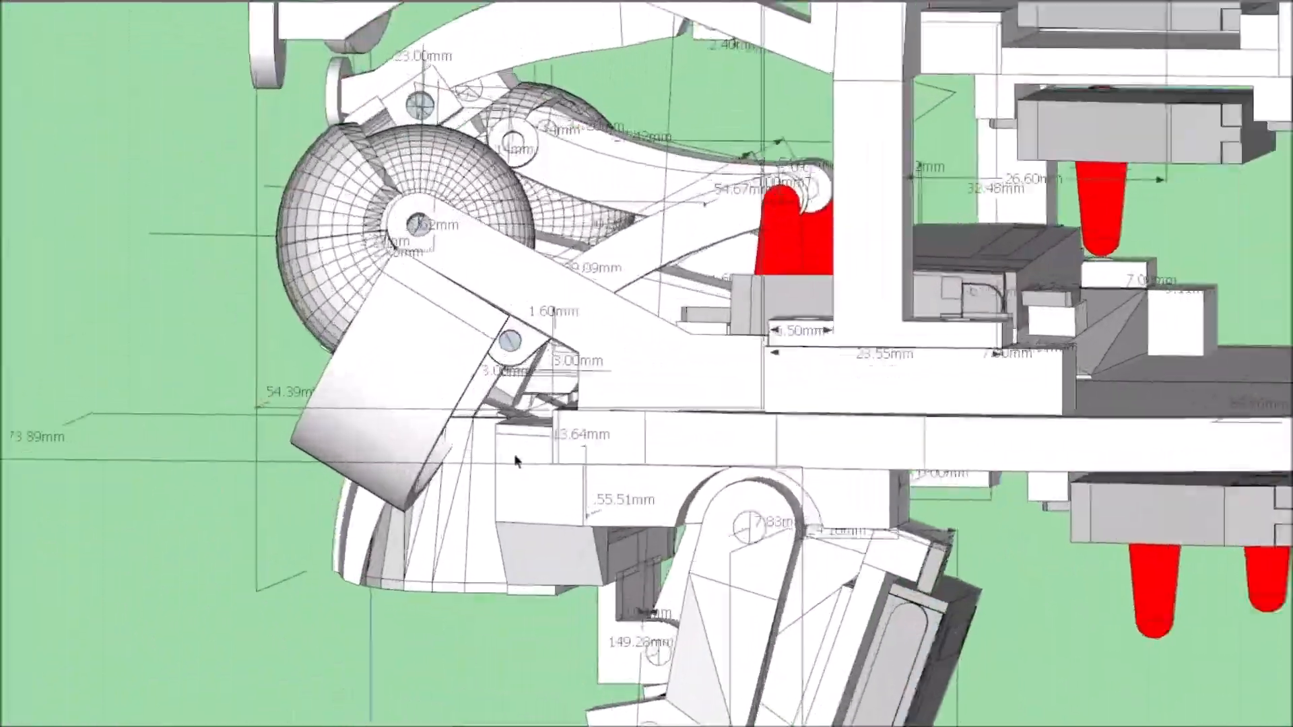
scroll(936, 525, down, 3)
scroll(899, 474, up, 5)
scroll(895, 474, down, 5)
scroll(940, 441, down, 3)
middle_drag(1016, 470, 741, 378)
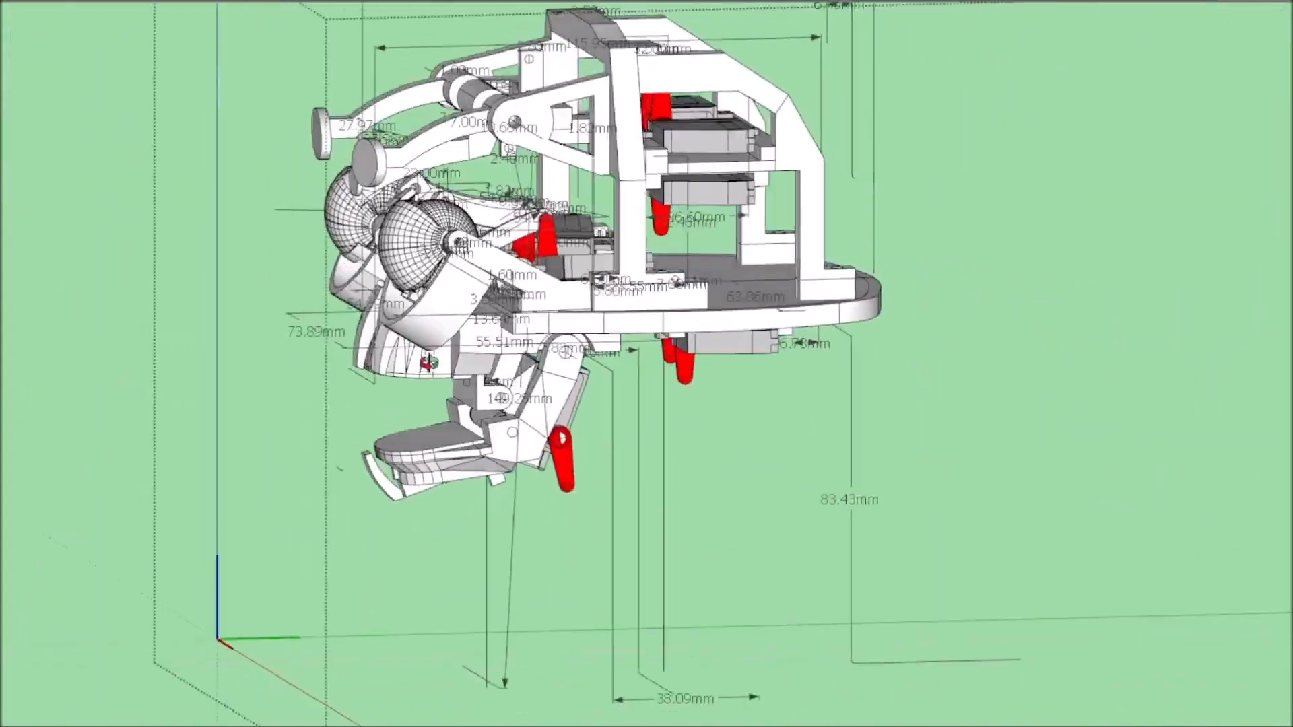
scroll(572, 305, up, 6)
mouse_move(496, 375)
middle_down()
mouse_move(544, 334)
mouse_move(990, 280)
mouse_move(519, 185)
mouse_move(1171, 187)
mouse_move(1078, 197)
middle_up()
scroll(564, 345, down, 5)
scroll(990, 280, up, 5)
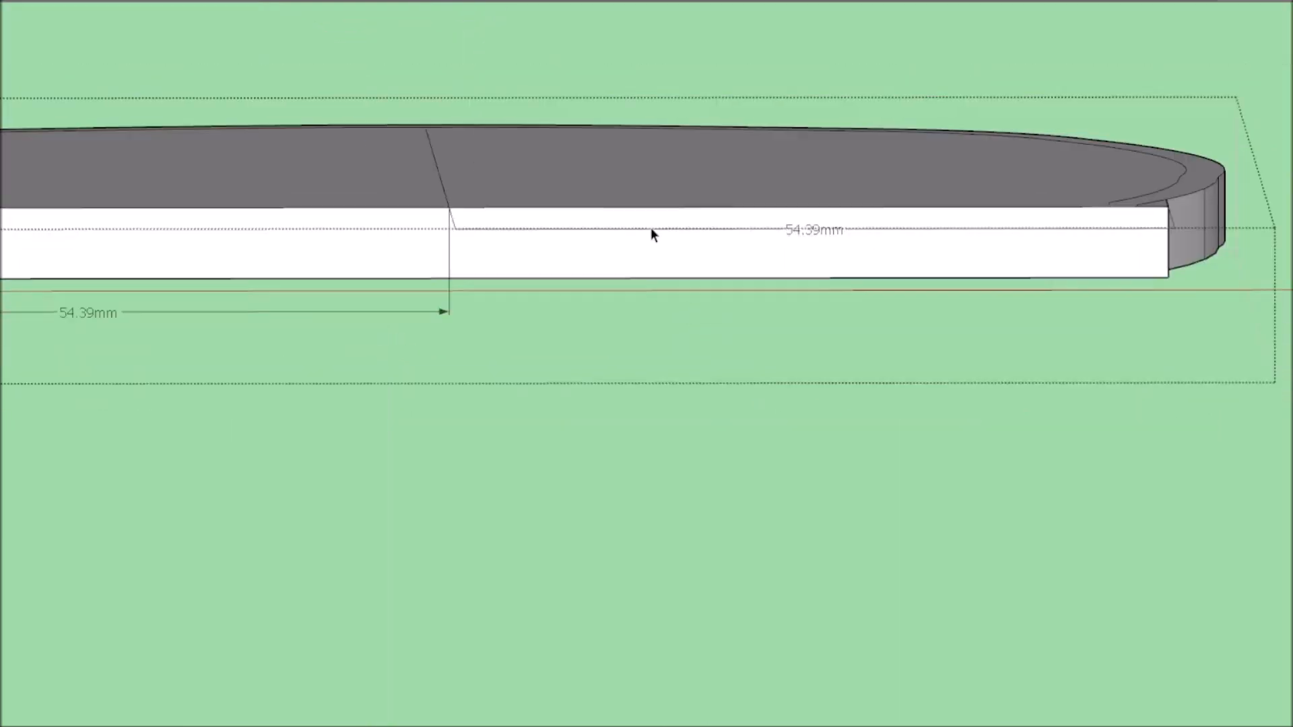
Examine the outer support arm, its pivot and the block with two holes where they meet the base plate.
scroll(652, 231, down, 5)
middle_drag(652, 231, 756, 214)
scroll(636, 423, up, 5)
scroll(795, 408, down, 10)
scroll(994, 249, up, 10)
mouse_move(994, 248)
middle_down()
mouse_move(742, 280)
mouse_move(906, 259)
middle_up()
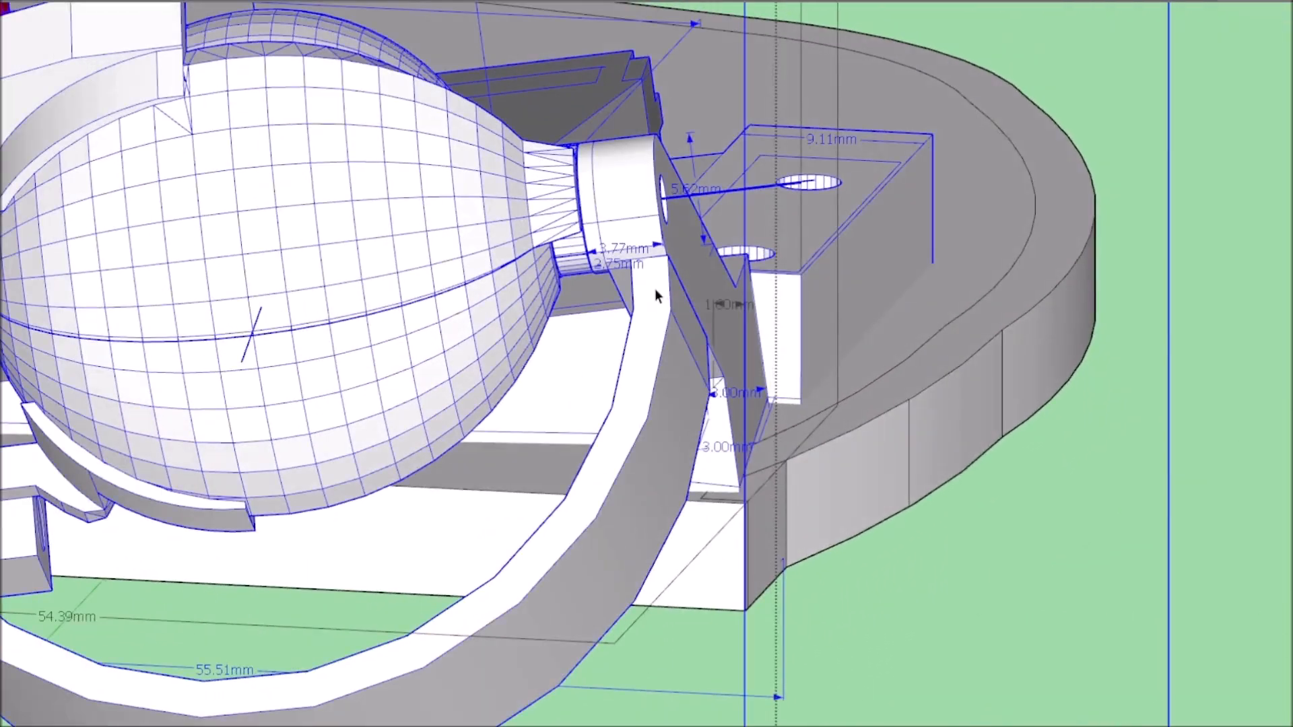
scroll(658, 288, down, 5)
mouse_move(658, 288)
middle_down()
mouse_move(330, 355)
mouse_move(294, 265)
mouse_move(263, 229)
mouse_move(575, 196)
mouse_move(396, 323)
mouse_move(515, 354)
mouse_move(497, 361)
mouse_move(844, 295)
mouse_move(519, 369)
mouse_move(420, 308)
mouse_move(1160, 214)
mouse_move(750, 386)
mouse_move(1170, 388)
mouse_move(537, 395)
mouse_move(569, 361)
mouse_move(533, 360)
mouse_move(855, 361)
mouse_move(525, 369)
middle_up()
scroll(294, 265, up, 5)
scroll(396, 337, down, 5)
Select the base plate and examine the servo mounts' inner corners on both sides of its centre line.
click(396, 337)
scroll(396, 336, up, 5)
scroll(519, 369, down, 3)
scroll(361, 332, up, 3)
mouse_move(361, 332)
middle_down()
mouse_move(909, 349)
mouse_move(364, 373)
mouse_move(586, 491)
mouse_move(641, 480)
middle_up()
scroll(364, 373, down, 5)
scroll(455, 493, up, 5)
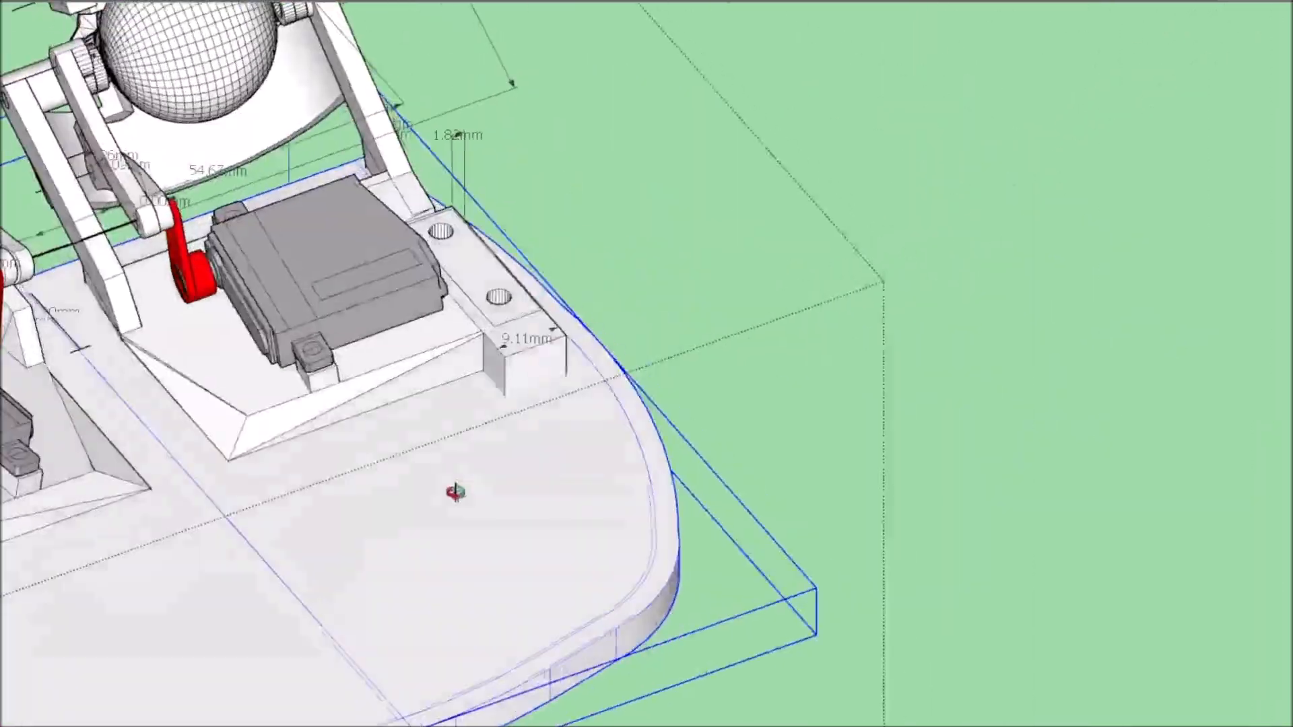
middle_drag(455, 493, 128, 390)
scroll(377, 399, up, 5)
mouse_move(443, 392)
middle_down()
mouse_move(283, 98)
mouse_move(384, 336)
middle_up()
scroll(476, 497, up, 2)
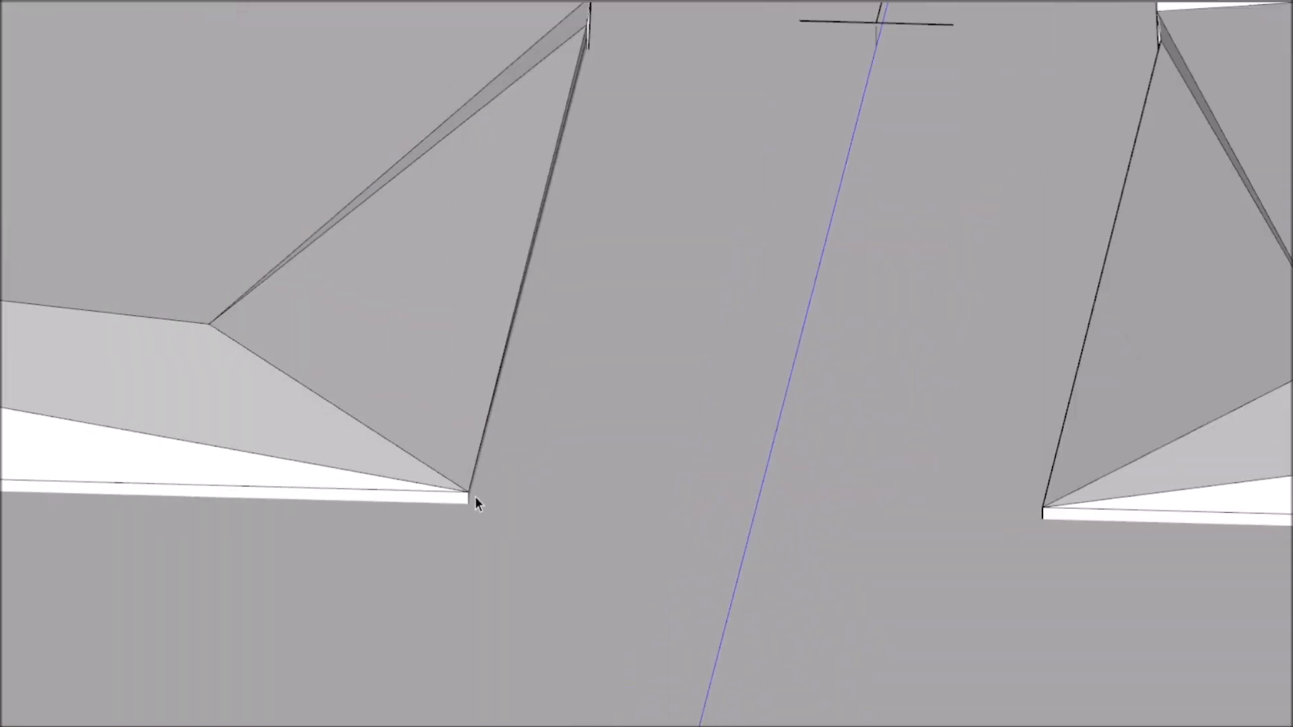
scroll(475, 502, down, 5)
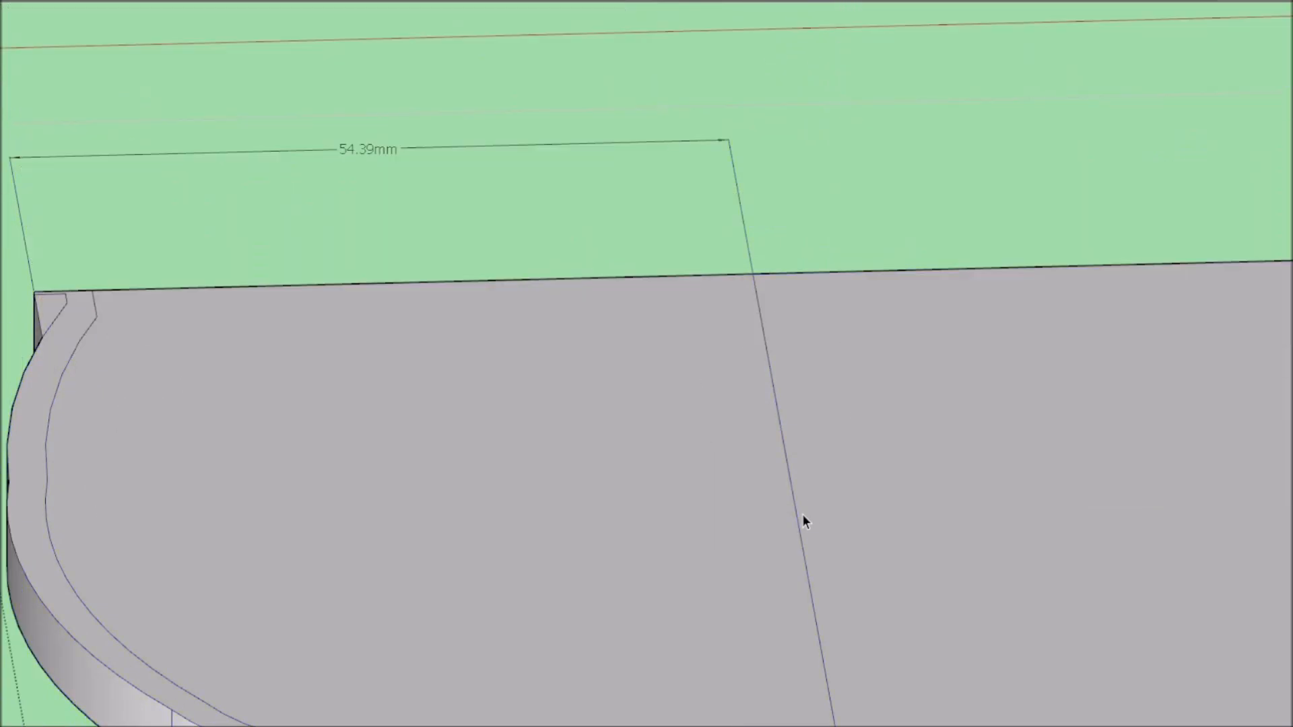
Dimension the distance from each servo mount's inner edge to the base plate's centre line.
click(802, 516)
scroll(801, 516, down, 3)
middle_drag(788, 500, 792, 539)
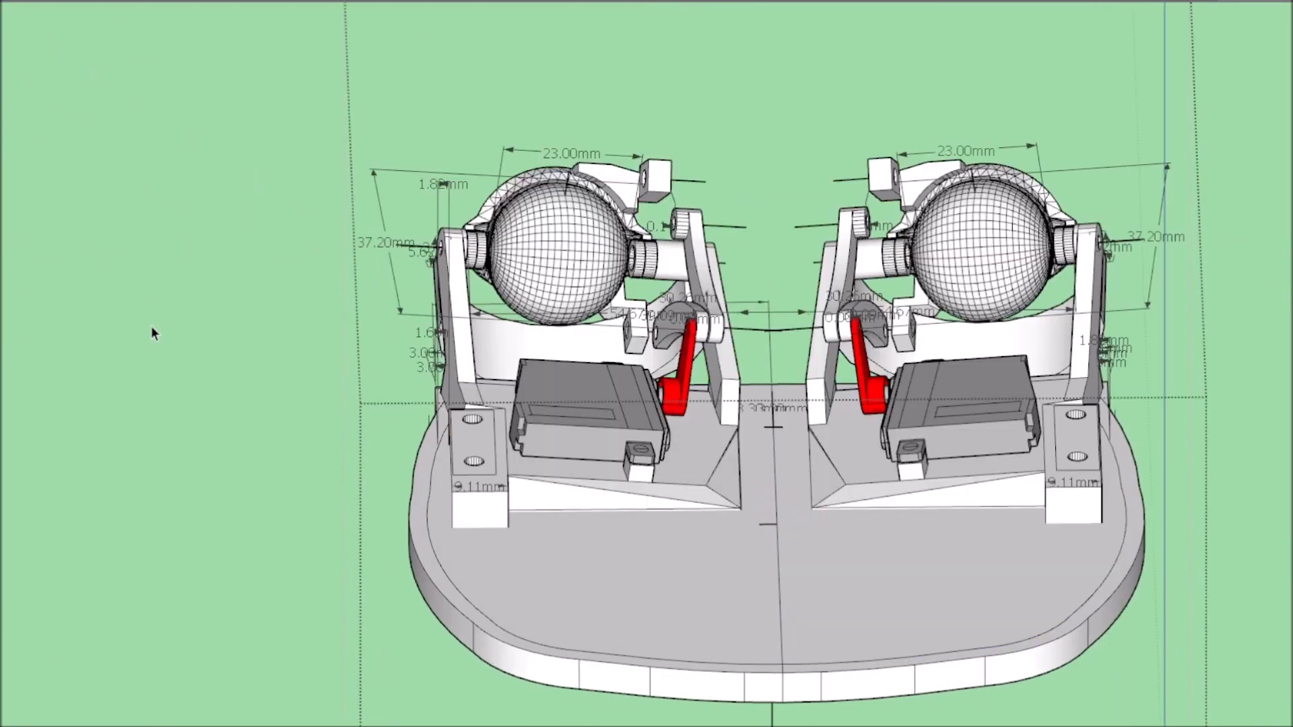
scroll(672, 508, up, 8)
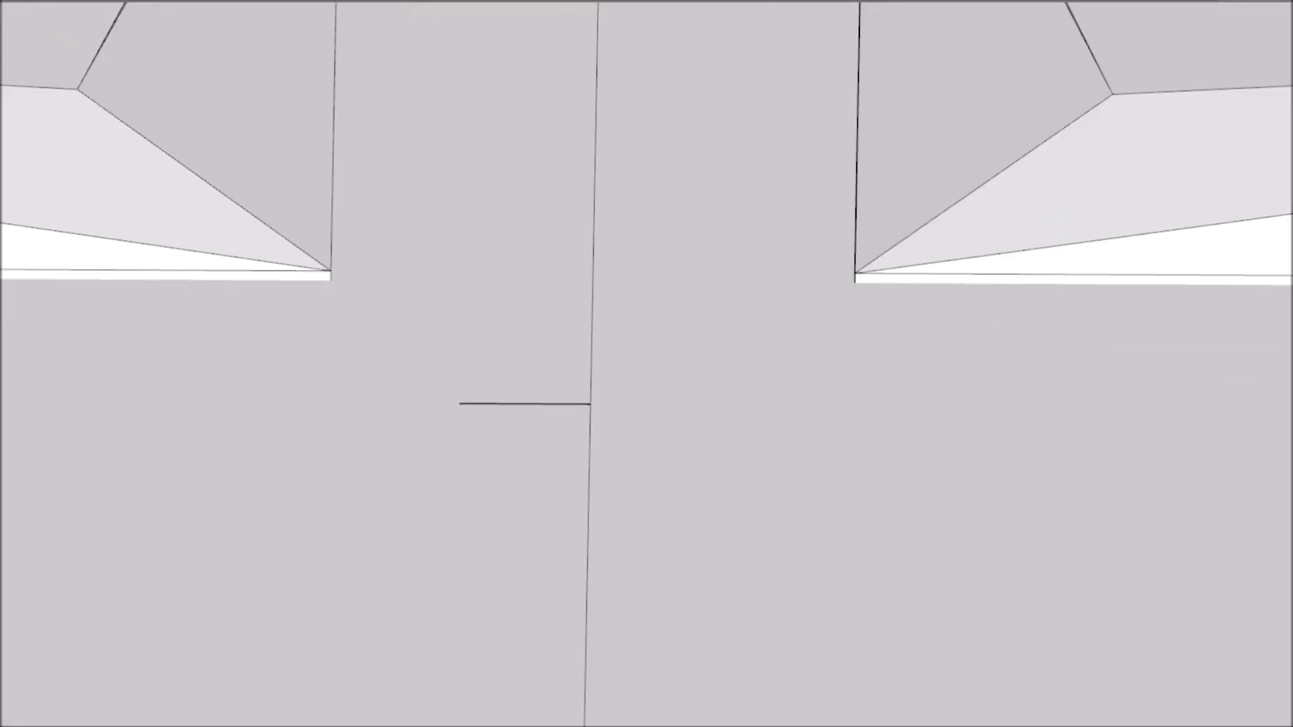
click(598, 308)
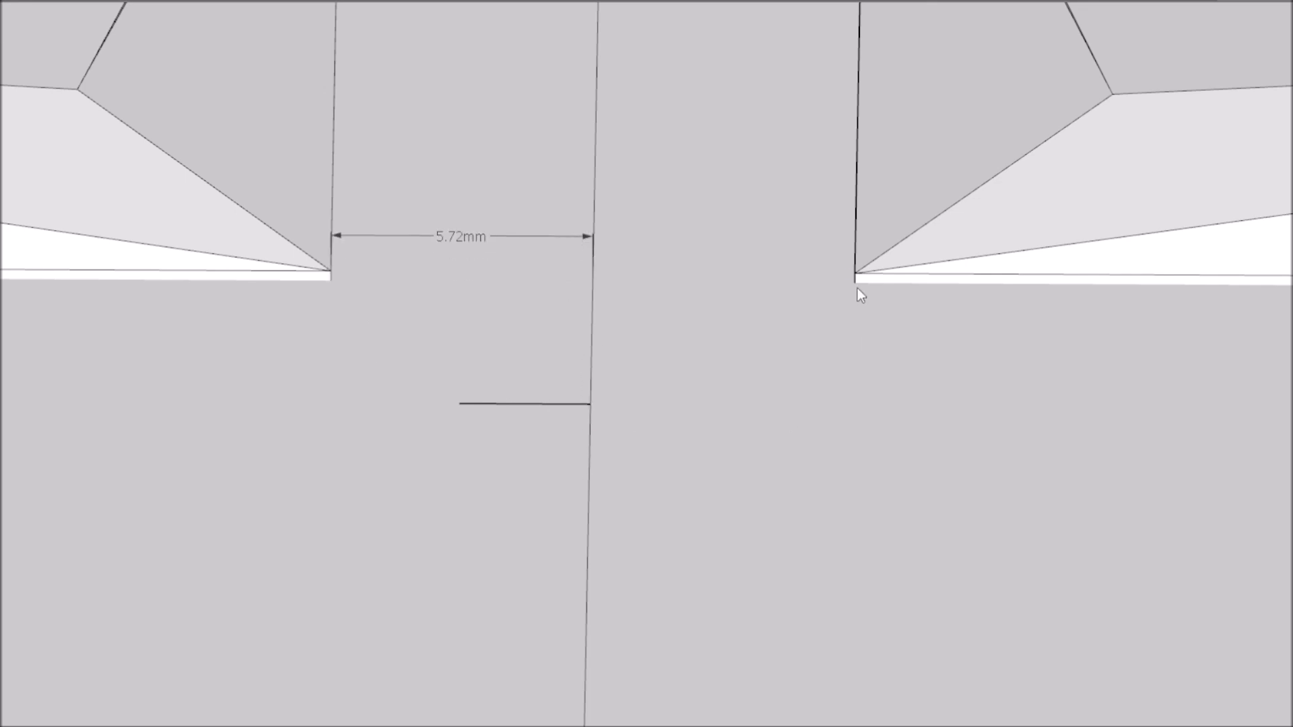
scroll(708, 406, down, 6)
scroll(744, 381, up, 3)
Select both eye mechanisms and move them sideways together to centre them on the base plate's centre line.
key(ctrl+a)
scroll(766, 401, down, 2)
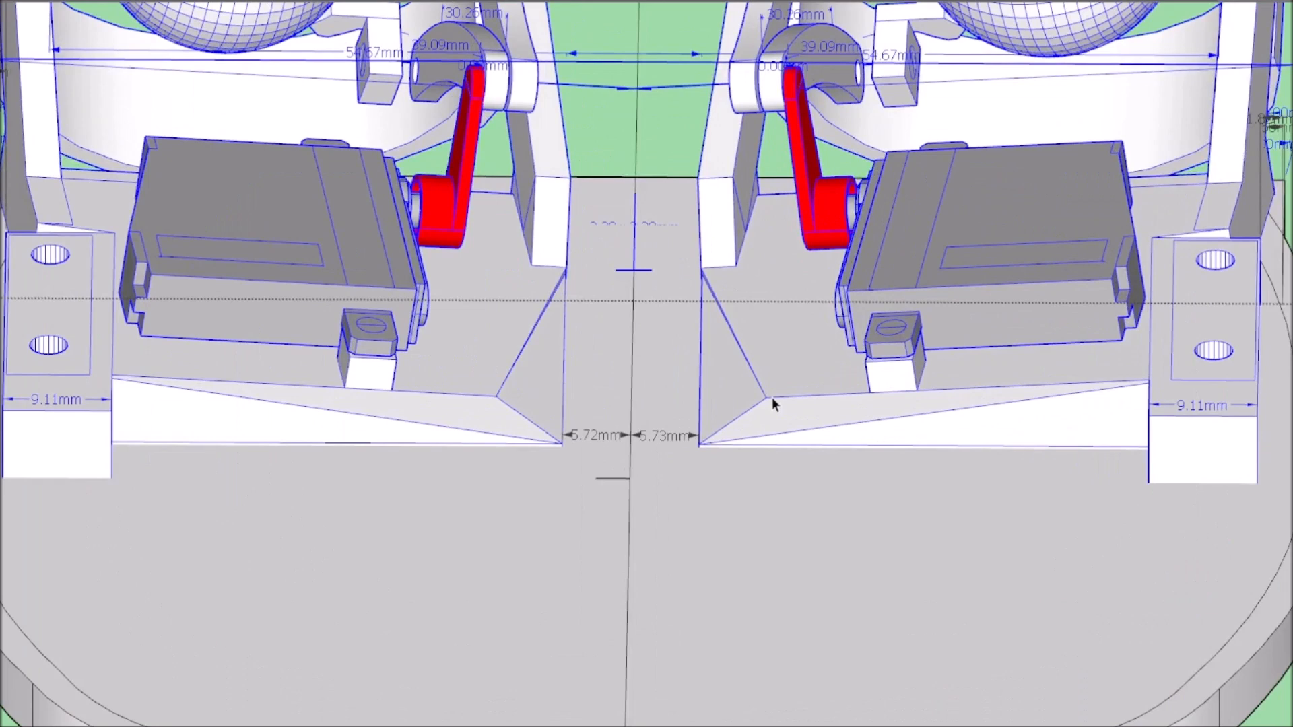
click(665, 604)
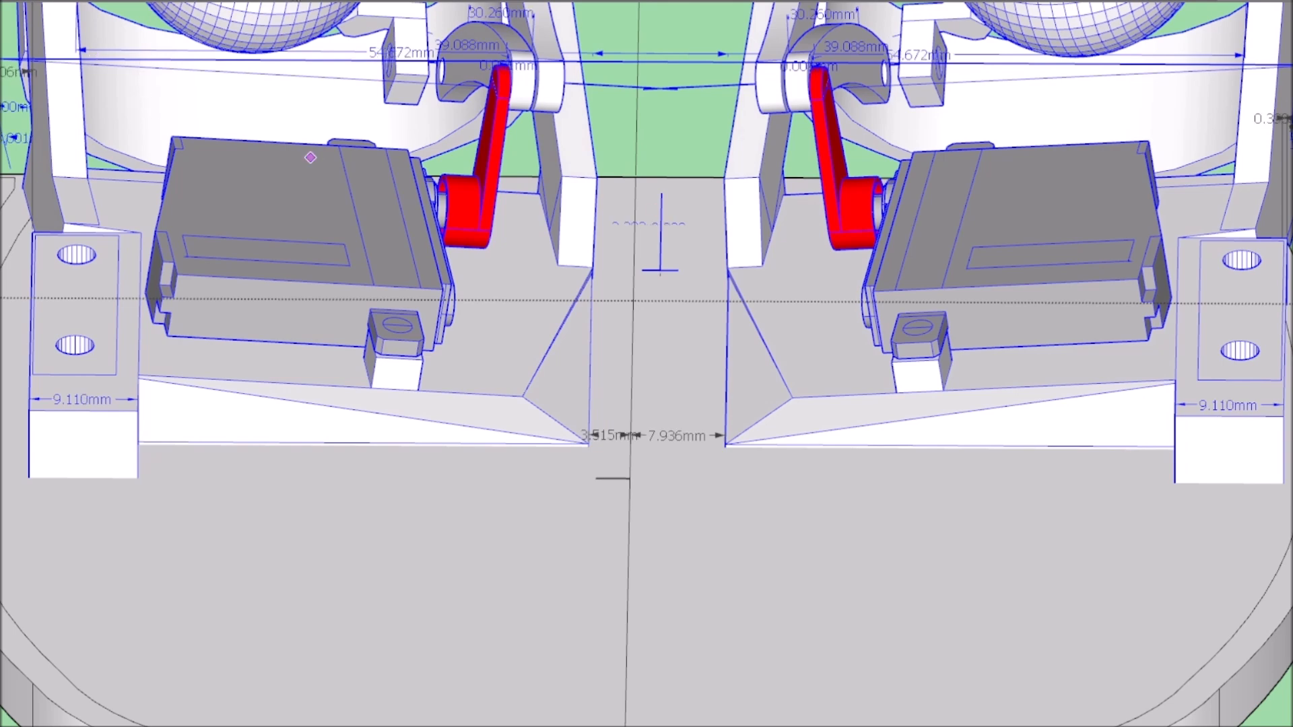
scroll(771, 422, up, 5)
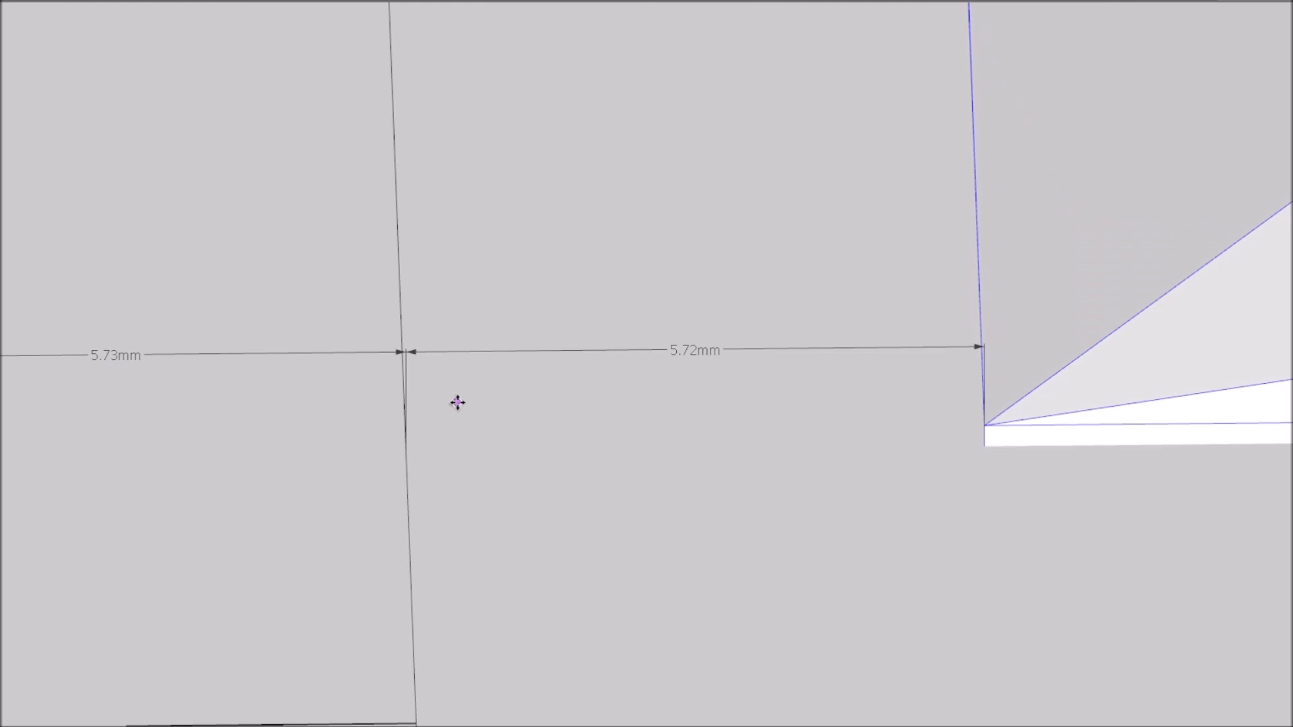
scroll(457, 402, down, 8)
scroll(442, 404, up, 3)
scroll(434, 384, down, 5)
Hide the base plate so that only the two eye mechanisms are shown.
mouse_move(434, 384)
middle_down()
mouse_move(889, 343)
mouse_move(1013, 378)
mouse_move(722, 430)
mouse_move(313, 532)
middle_up()
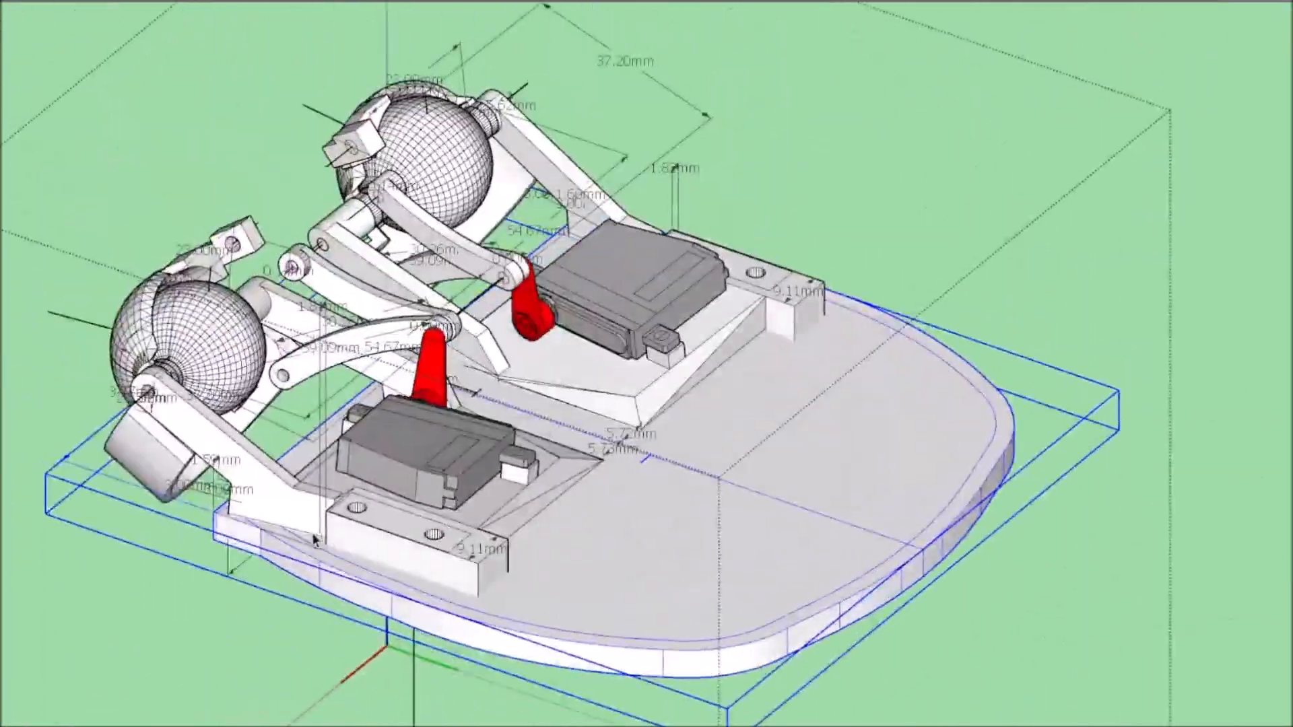
scroll(312, 532, up, 4)
scroll(350, 483, down, 8)
mouse_move(774, 519)
middle_down()
mouse_move(450, 512)
mouse_move(373, 472)
middle_up()
scroll(373, 472, up, 2)
scroll(374, 472, down, 2)
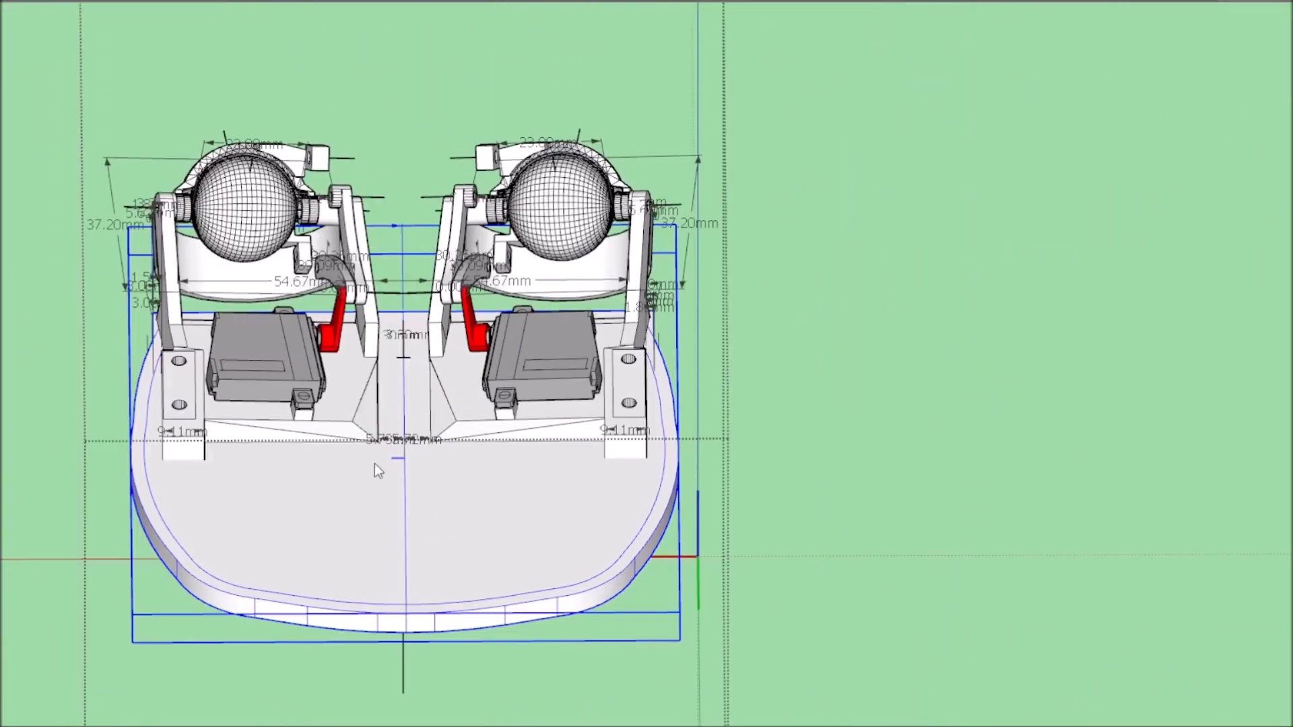
click(374, 463)
scroll(374, 463, up, 2)
click(356, 360)
scroll(356, 360, down, 4)
middle_drag(356, 360, 1010, 350)
scroll(473, 426, up, 4)
Open the eye mechanism and move the curved brackets in front of both eyes forward, away from the support arms.
double_click(473, 433)
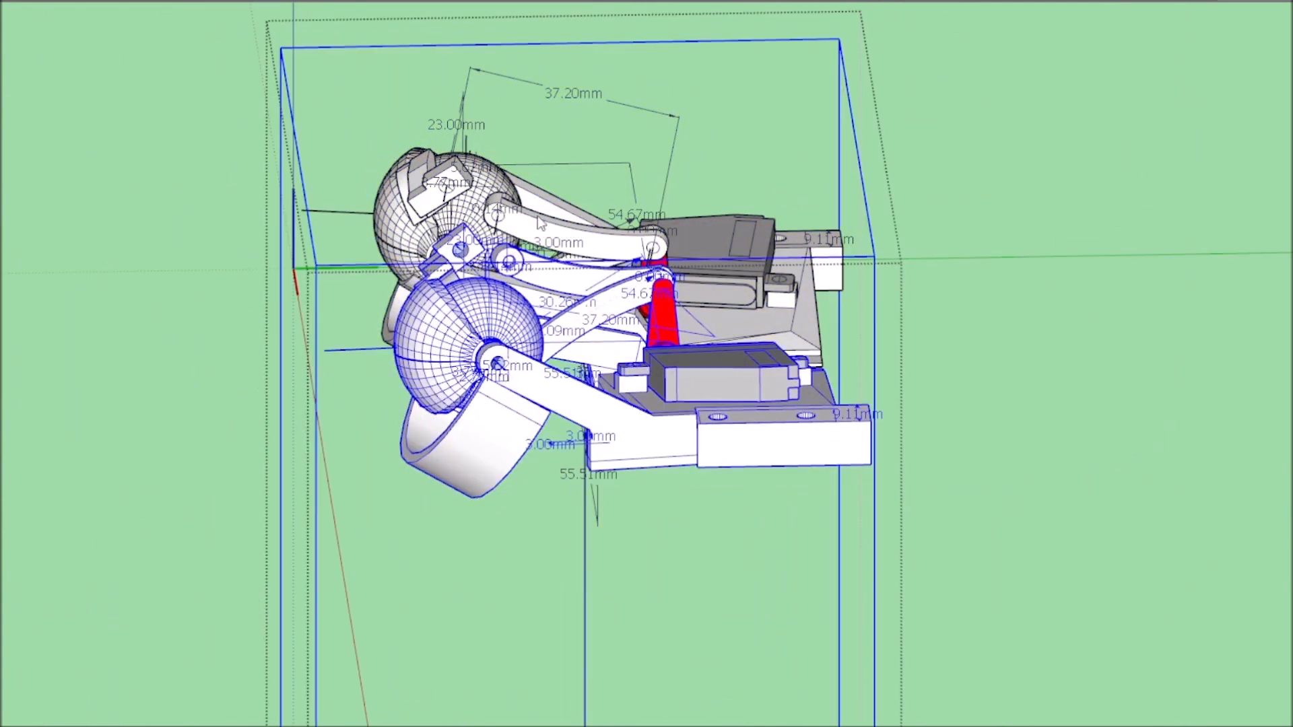
click(500, 462)
double_click(501, 462)
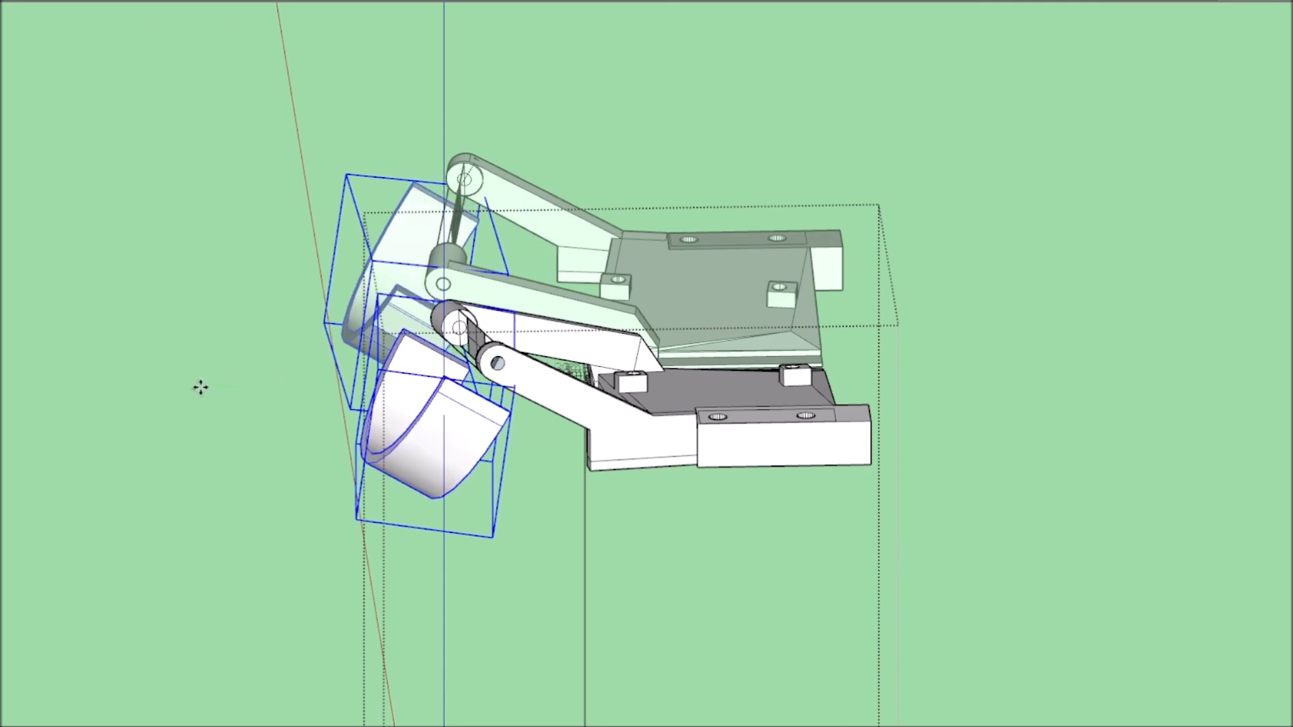
scroll(922, 467, down, 3)
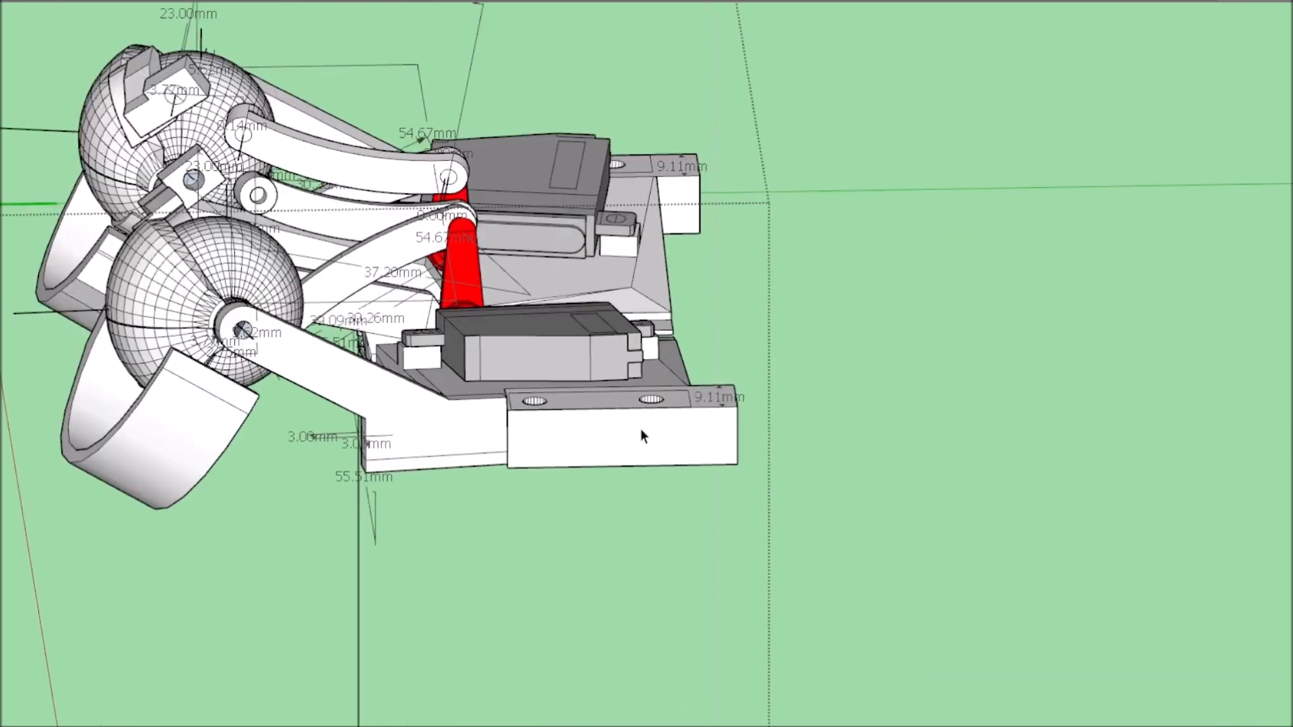
click(608, 426)
click(665, 156)
click(625, 439)
click(584, 367)
right_click(547, 426)
middle_drag(622, 151, 799, 480)
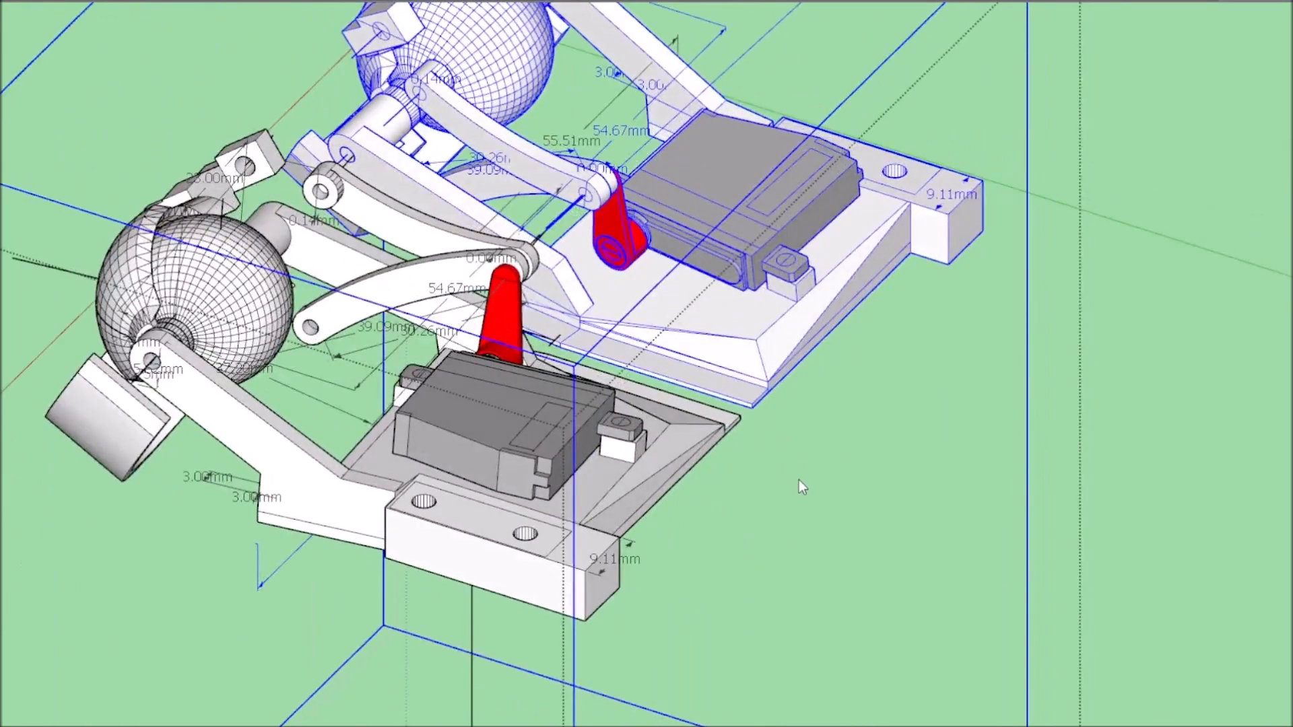
click(779, 414)
Show the base plate again beneath the eye mechanisms and select one half of its inner top face.
click(780, 350)
middle_drag(780, 350, 717, 368)
mouse_move(767, 501)
middle_down()
mouse_move(969, 511)
mouse_move(1192, 462)
mouse_move(291, 375)
mouse_move(224, 411)
mouse_move(890, 406)
middle_up()
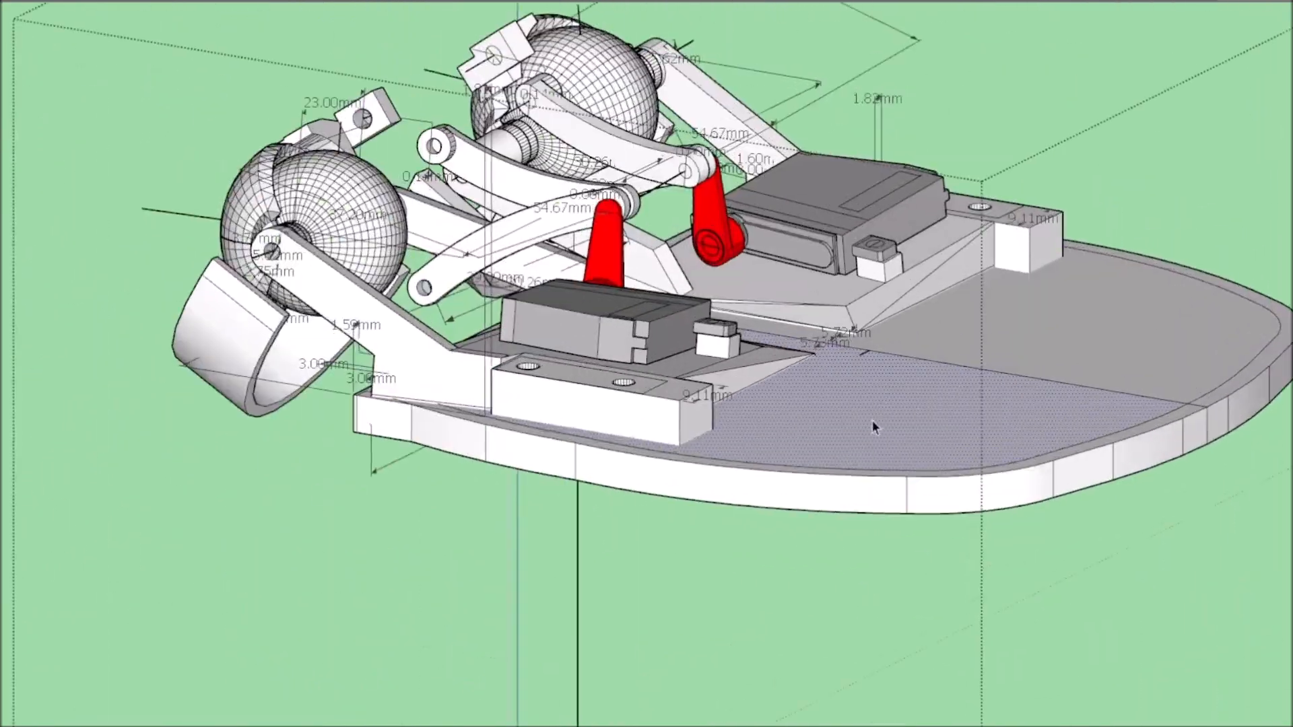
scroll(629, 557, up, 10)
scroll(313, 575, down, 7)
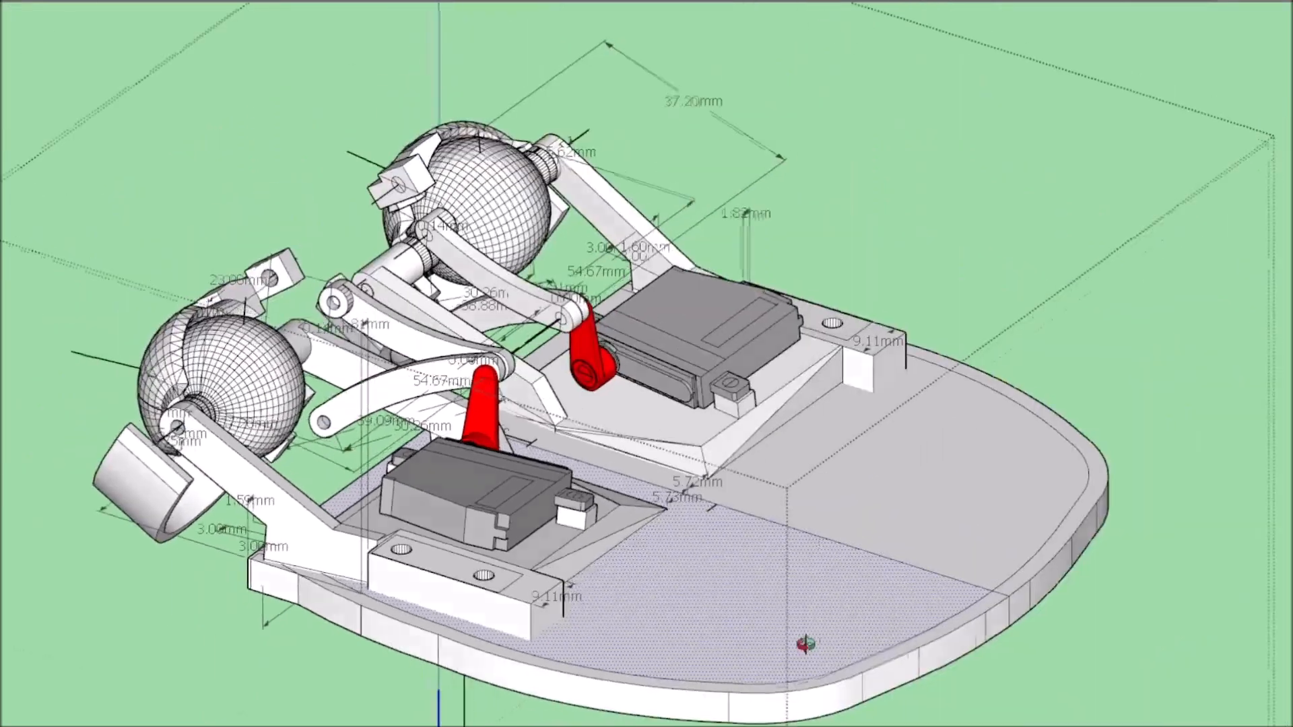
middle_drag(806, 644, 412, 561)
scroll(412, 559, up, 4)
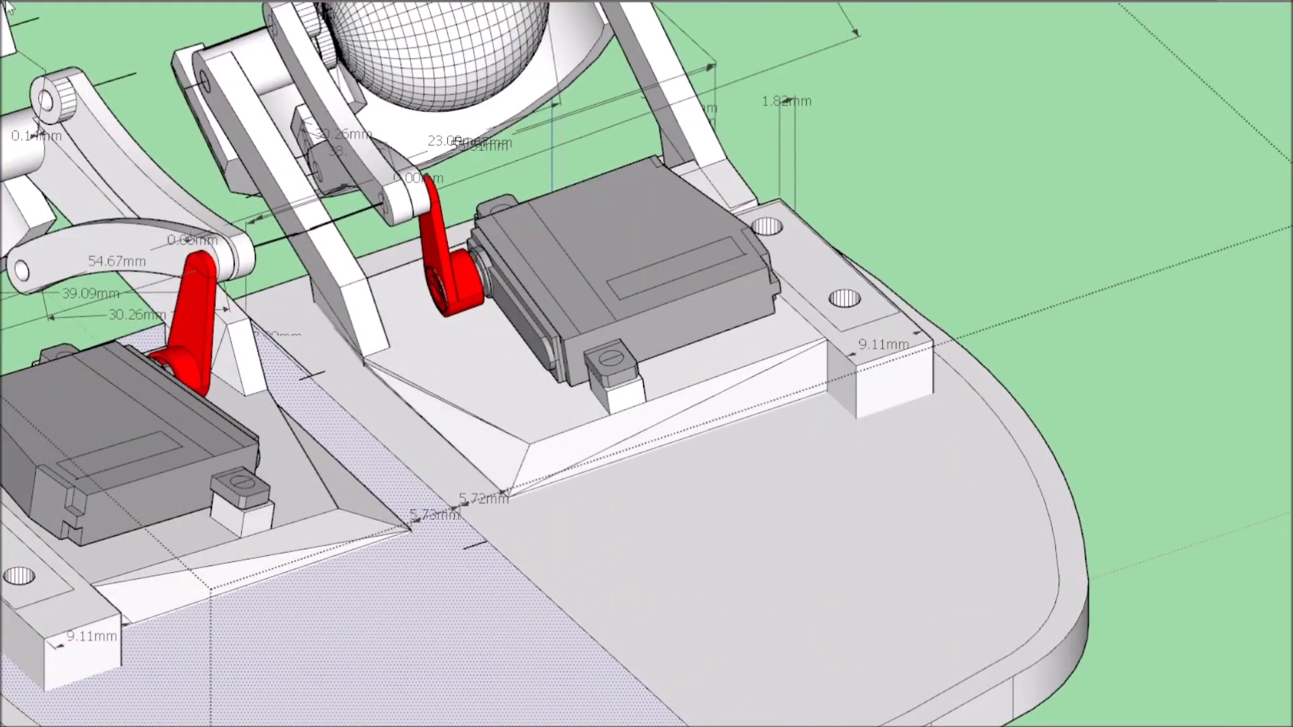
Select the base plate's rim faces and inner top face in turn to check how the surface is divided.
click(596, 560)
scroll(596, 560, down, 6)
middle_drag(596, 560, 418, 631)
scroll(418, 632, up, 3)
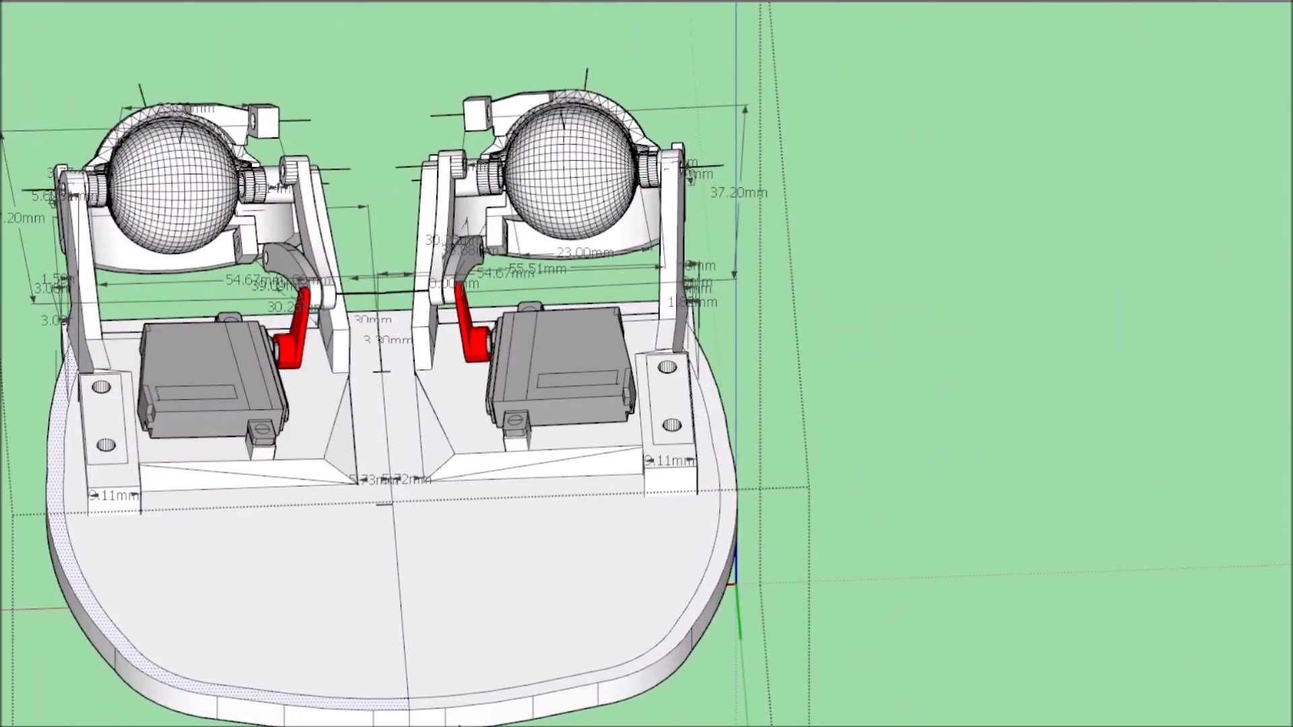
middle_drag(380, 713, 546, 701)
scroll(507, 642, up, 5)
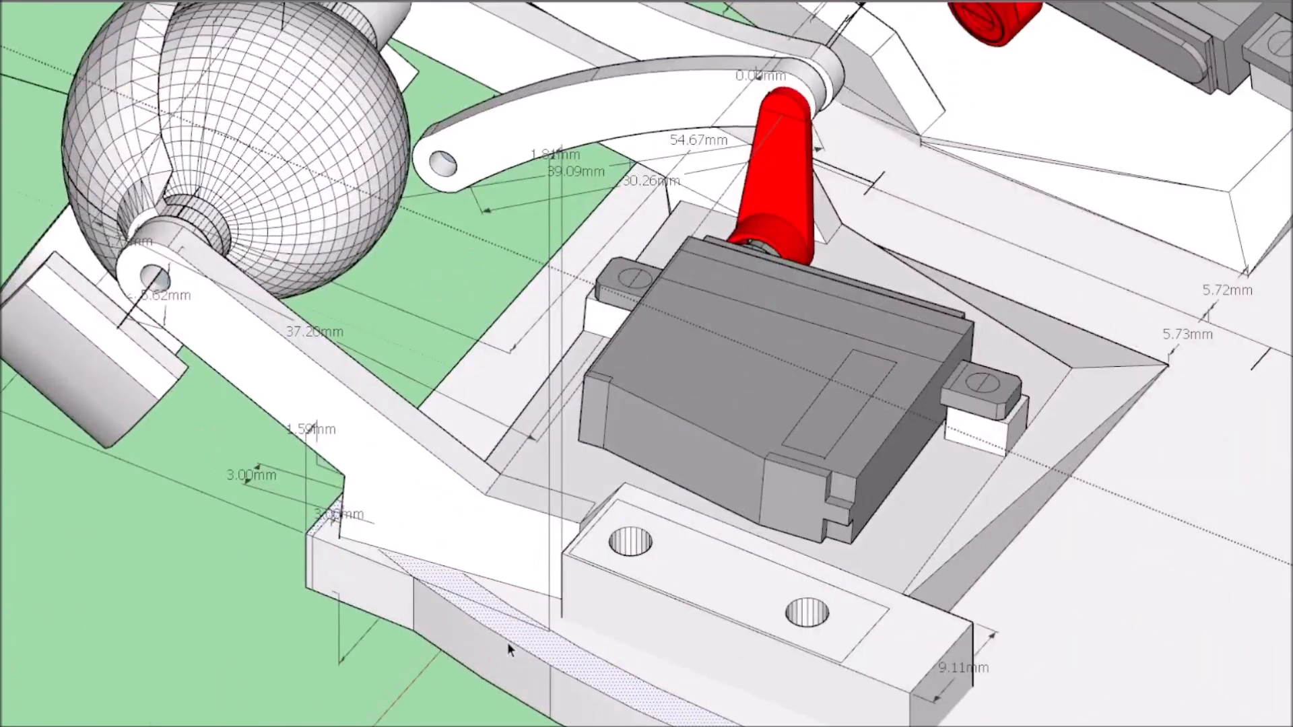
scroll(439, 616, down, 4)
scroll(439, 616, down, 4)
middle_drag(439, 616, 695, 592)
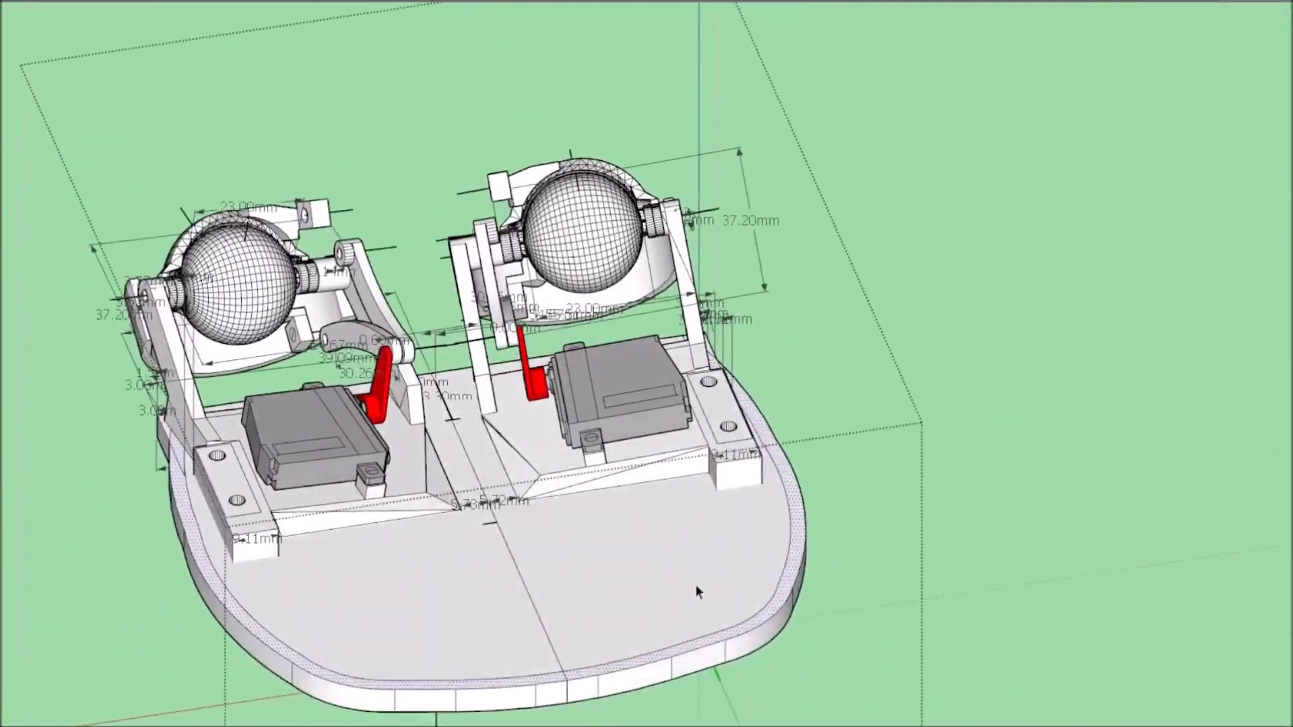
scroll(548, 577, up, 5)
click(506, 604)
scroll(506, 604, up, 1)
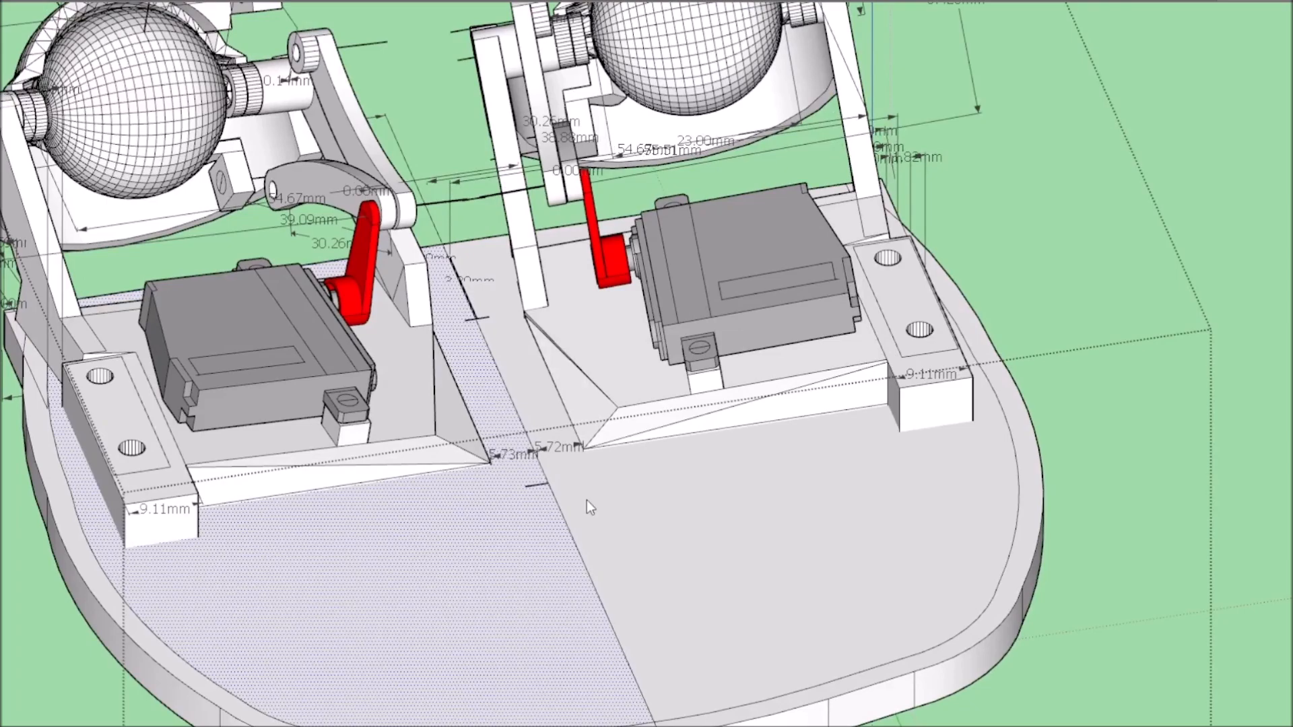
scroll(788, 615, down, 3)
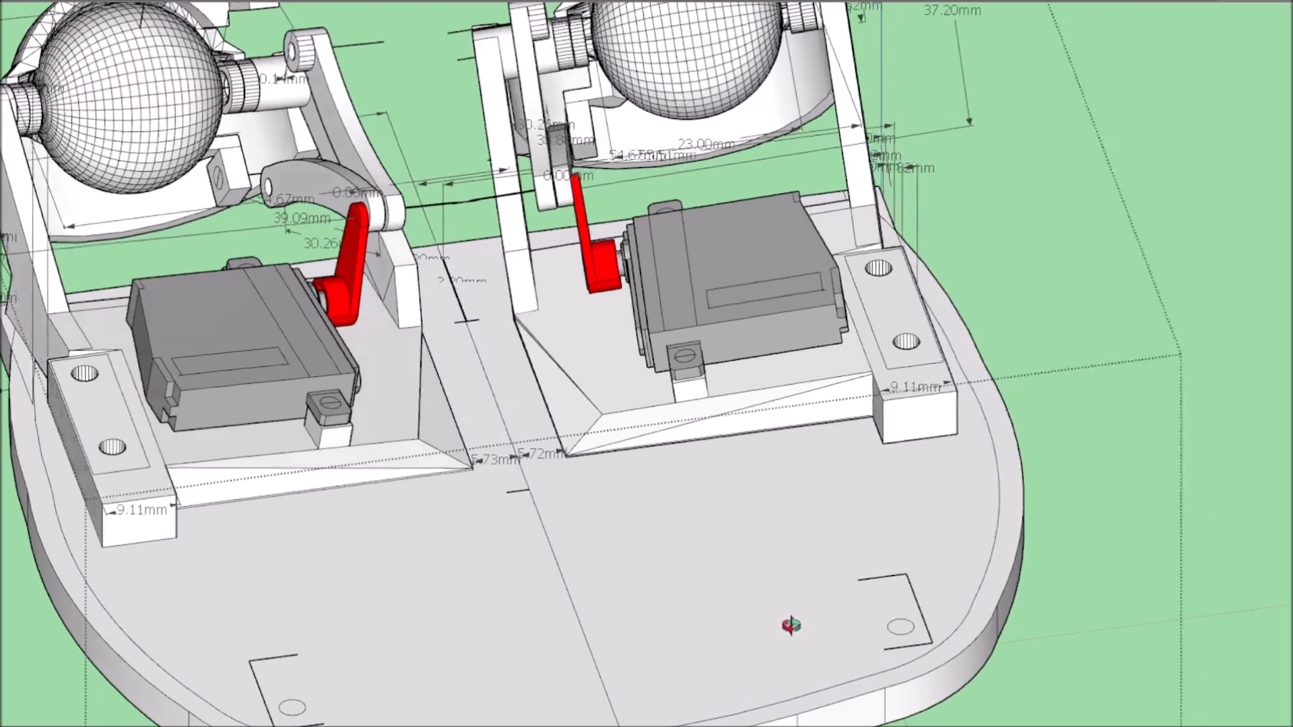
Trace the servo mount's bottom edge on the base plate with the Line tool, from its inner corner to the hole block.
scroll(476, 375, up, 6)
scroll(125, 48, up, 2)
click(398, 434)
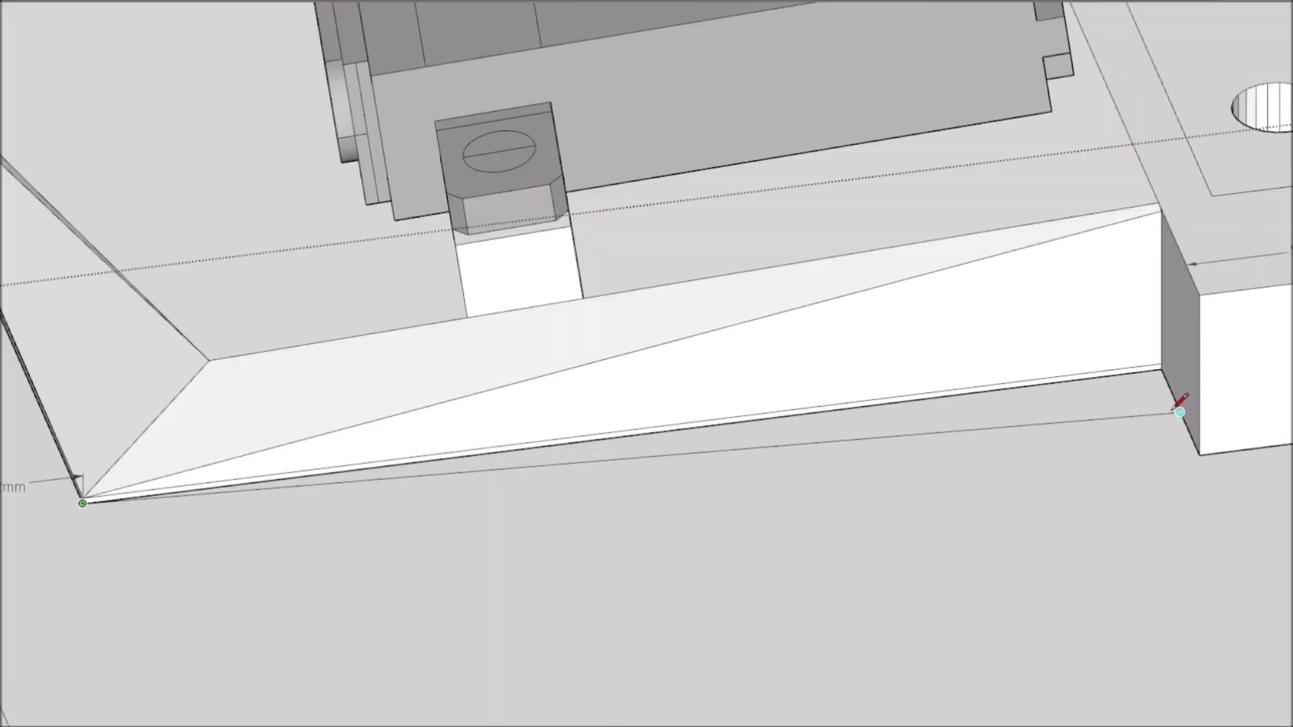
scroll(1101, 438, down, 4)
key(space)
Select both eye mechanisms standing on the base plate.
click(1098, 539)
scroll(1098, 540, down, 5)
scroll(1082, 512, up, 3)
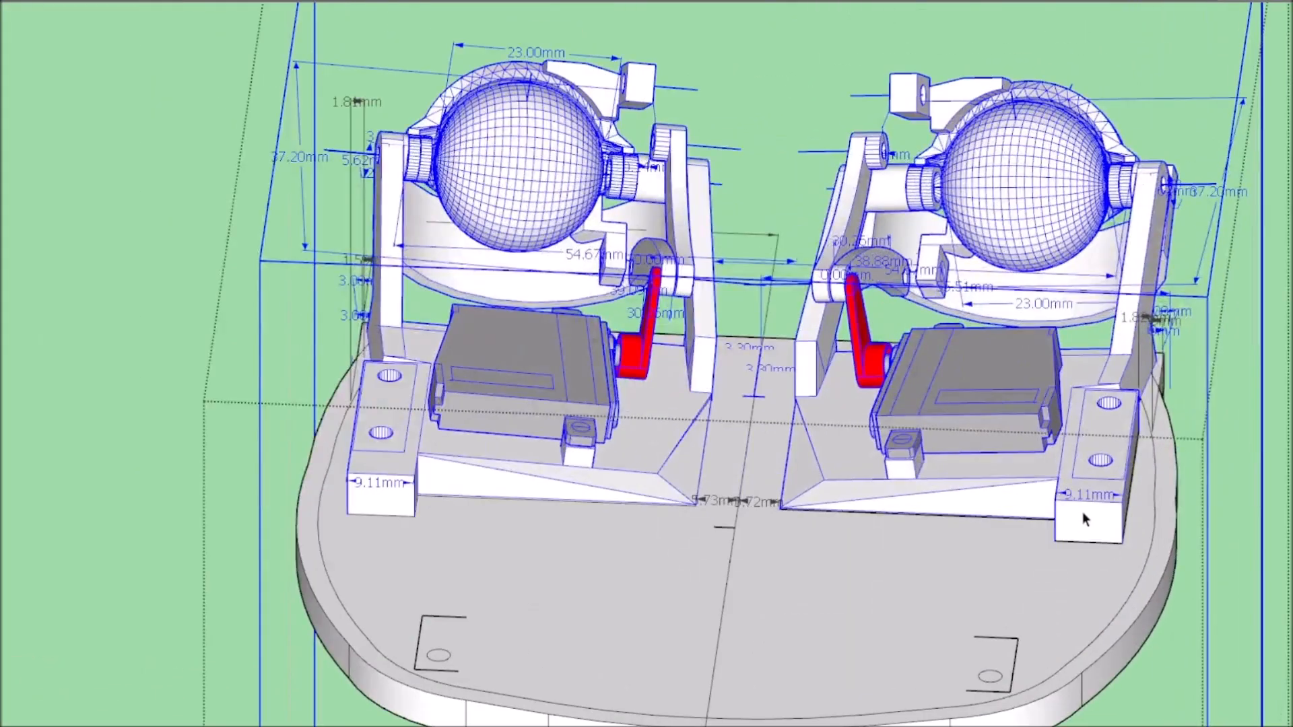
click(1131, 232)
click(968, 532)
click(524, 480)
Trace the outer support arm's bottom edge on the base plate with the Line tool, starting at the hole block's corner.
scroll(971, 600, up, 4)
middle_drag(971, 600, 714, 532)
scroll(974, 580, down, 8)
scroll(859, 610, up, 6)
middle_drag(858, 609, 424, 535)
scroll(646, 593, down, 5)
scroll(607, 599, up, 5)
scroll(424, 535, down, 2)
scroll(189, 386, up, 5)
scroll(377, 443, down, 7)
middle_drag(367, 447, 197, 356)
scroll(178, 352, up, 6)
click(51, 1)
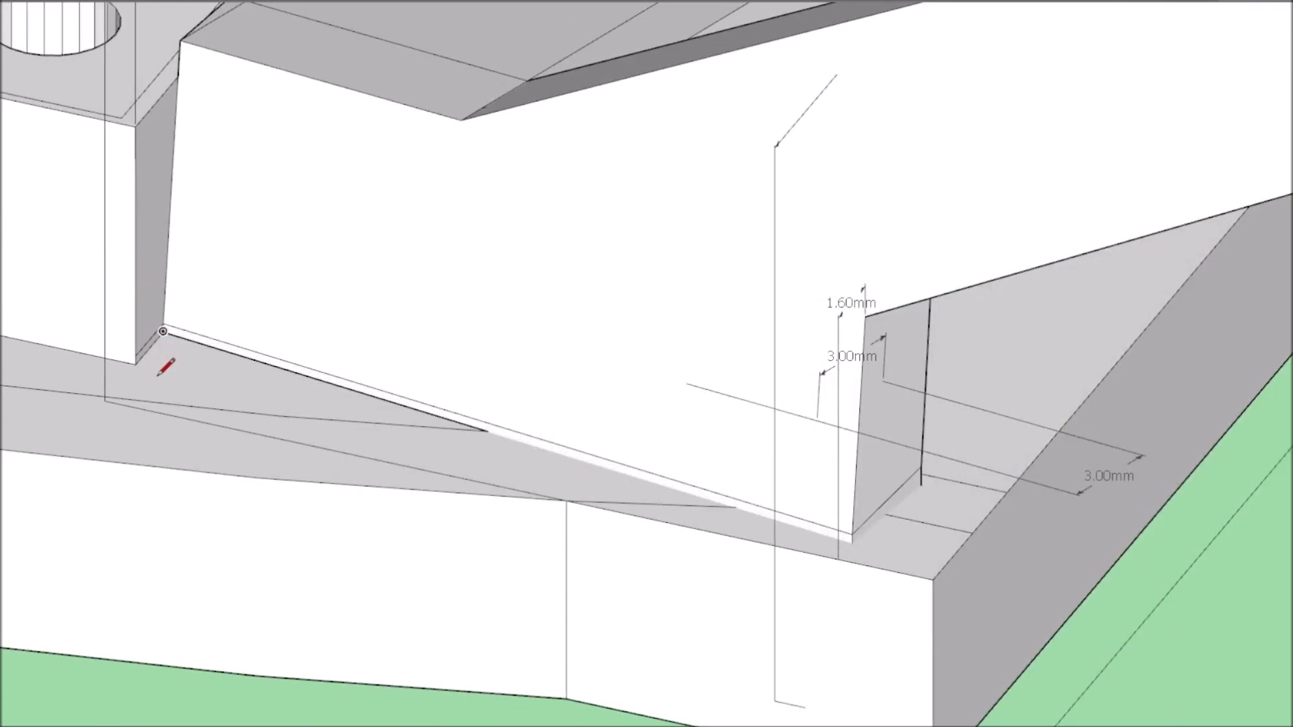
scroll(370, 389, up, 8)
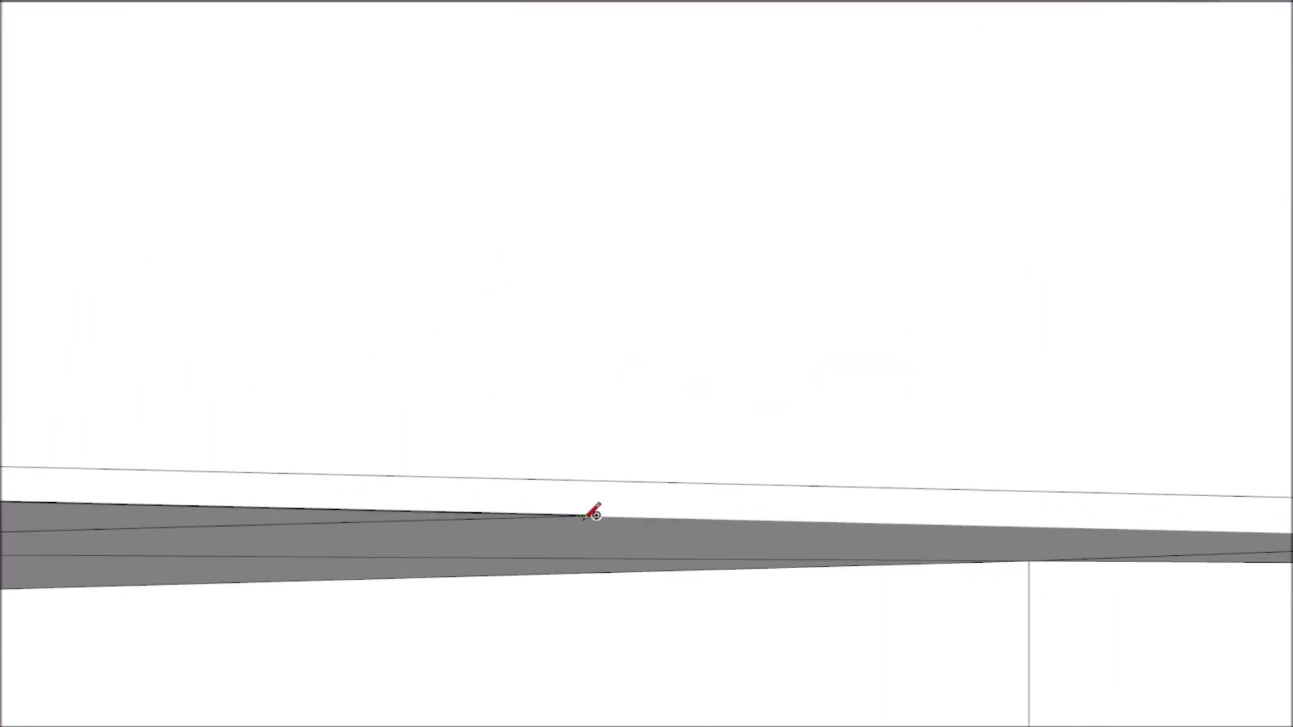
Remove the base plate's bottom face to open up its underside.
scroll(275, 505, down, 2)
middle_drag(269, 512, 222, 537)
scroll(222, 536, down, 7)
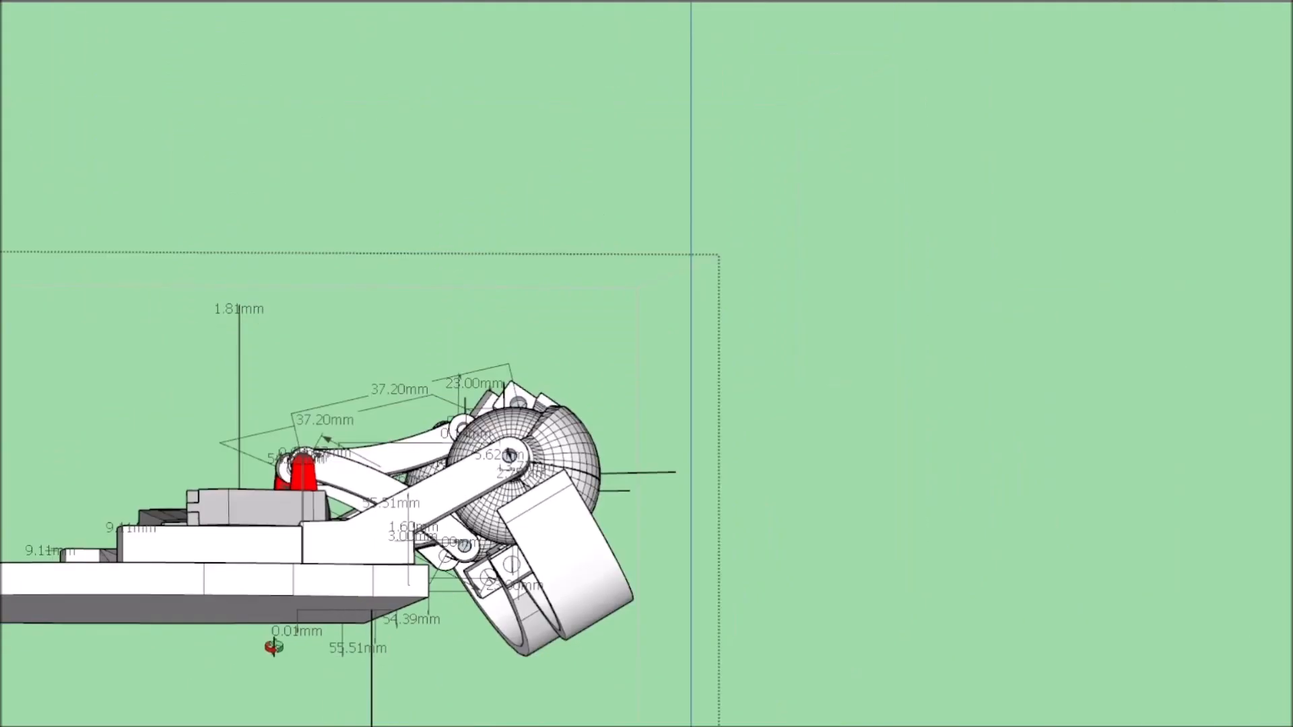
middle_drag(297, 629, 405, 505)
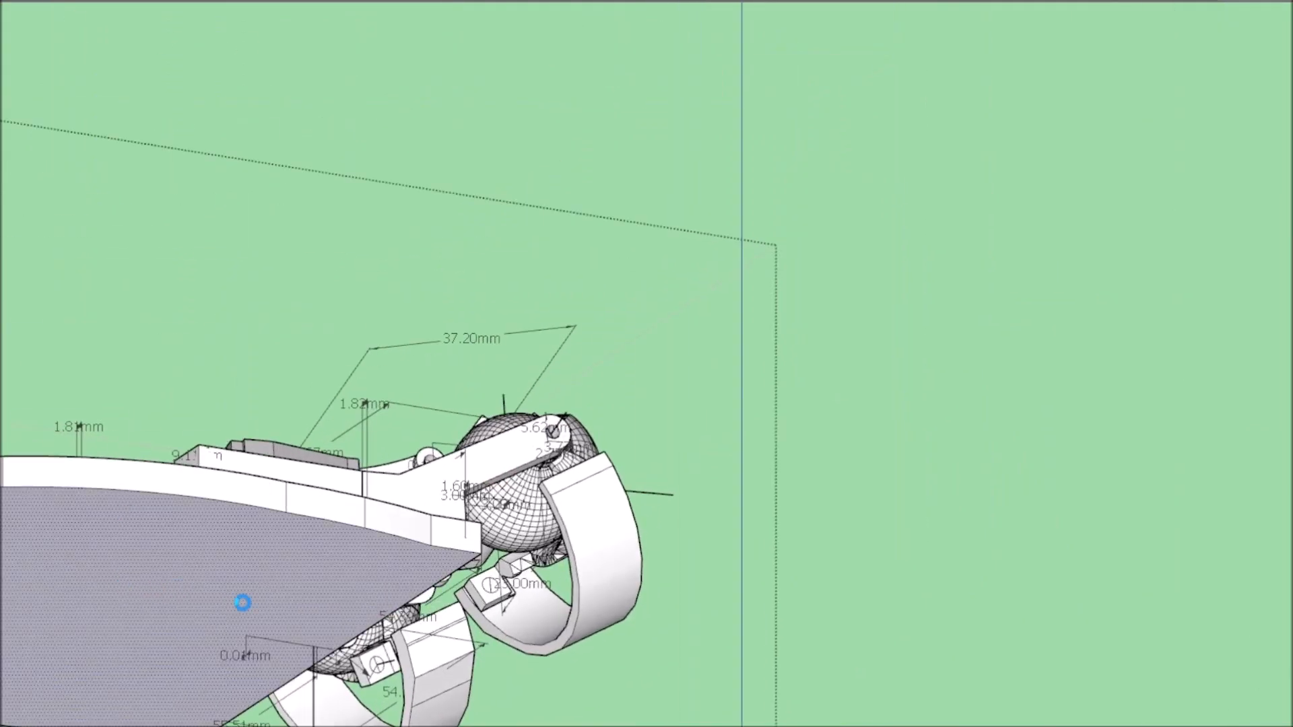
scroll(644, 378, down, 5)
middle_drag(643, 378, 734, 317)
Remove the face inside the servo mount's recessed outline on the base plate's underside.
scroll(713, 313, up, 8)
scroll(715, 256, up, 4)
middle_drag(701, 247, 898, 334)
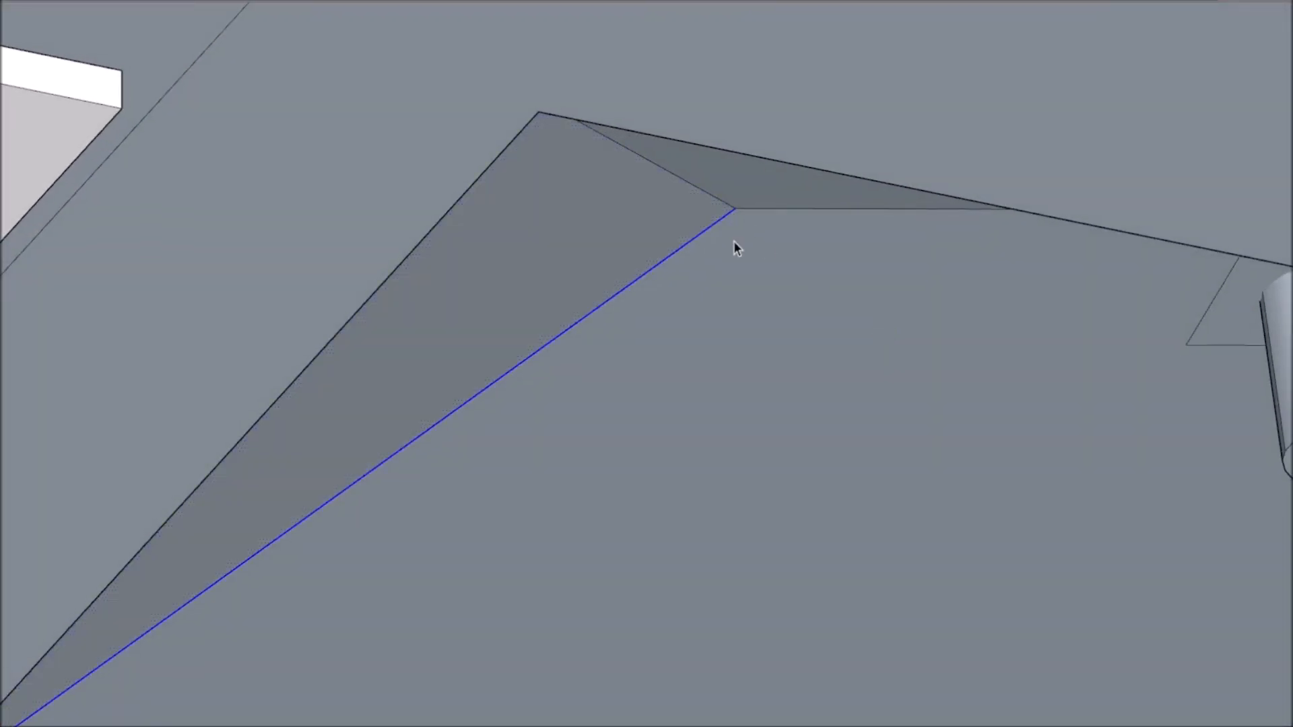
scroll(734, 241, down, 10)
middle_drag(729, 252, 693, 384)
scroll(712, 186, up, 10)
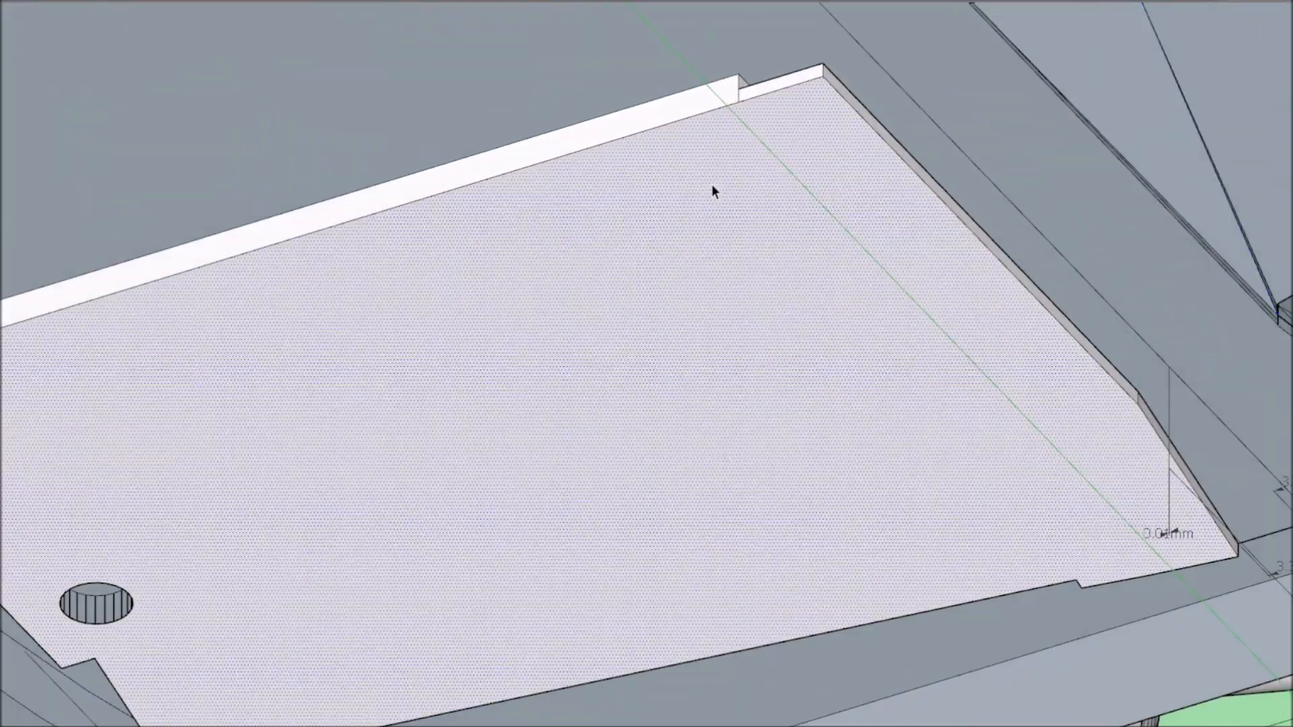
key(ctrl+shift+i)
scroll(581, 143, down, 5)
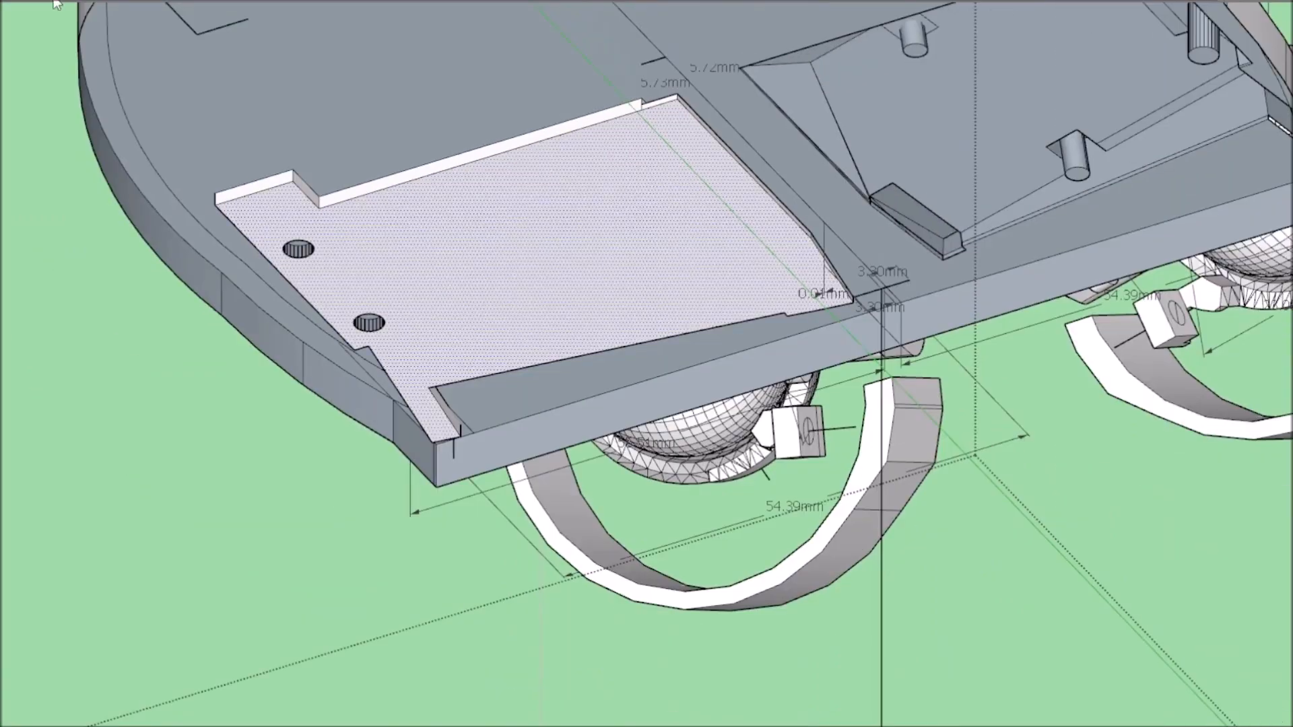
click(58, 2)
Erase the leftover recess walls around the hole block and along the plate's front corner on the underside.
scroll(303, 184, up, 5)
click(322, 225)
click(320, 225)
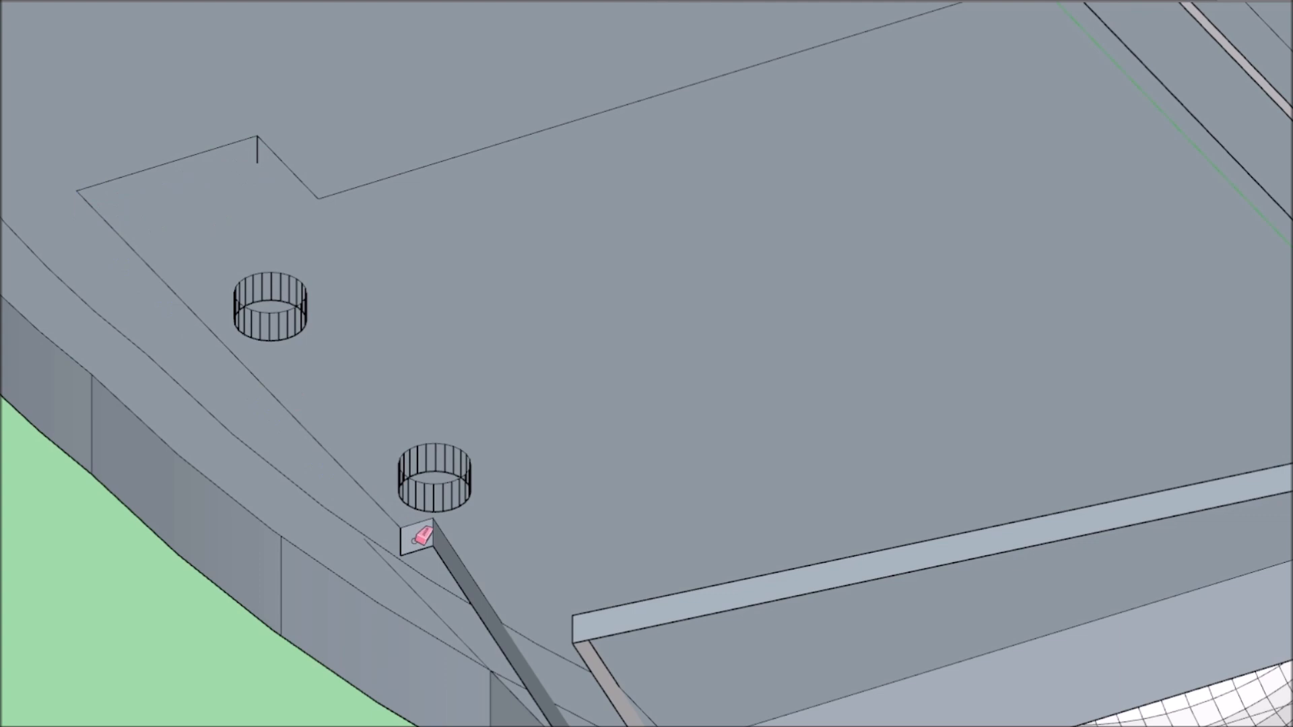
scroll(514, 447, down, 5)
scroll(482, 331, up, 5)
scroll(572, 318, down, 5)
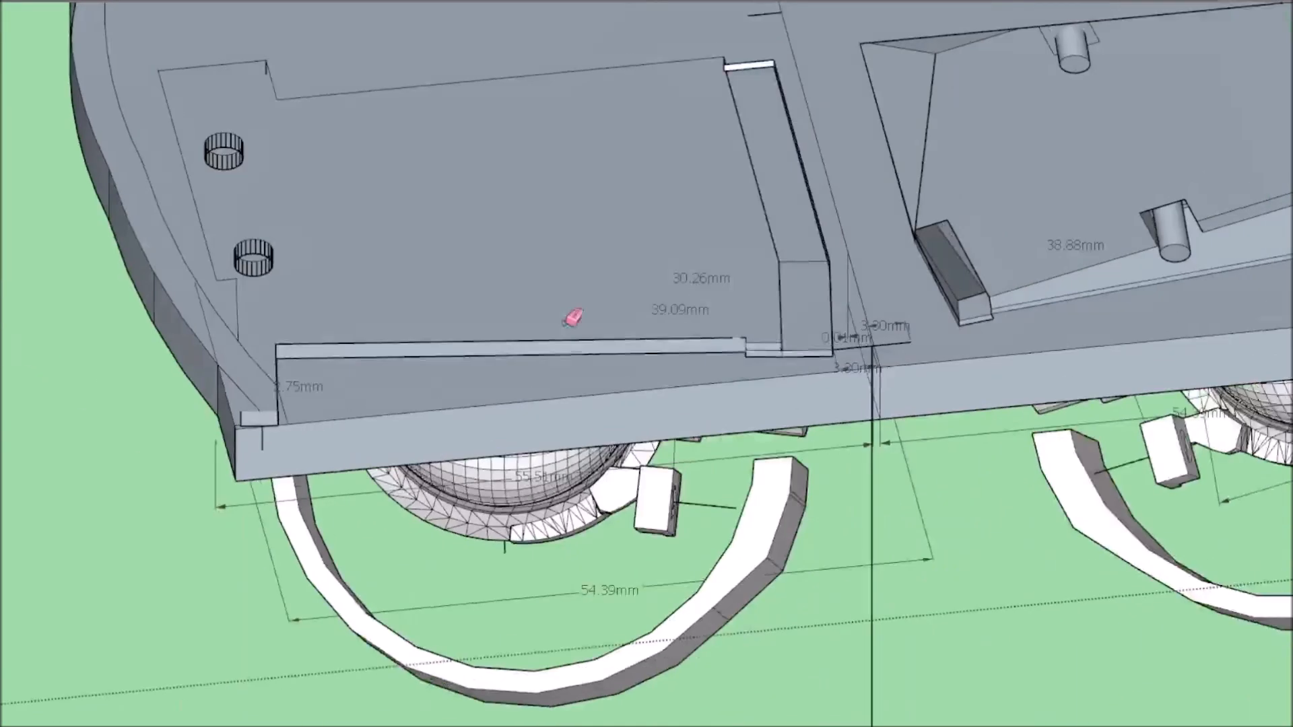
scroll(310, 375, up, 6)
scroll(268, 418, down, 2)
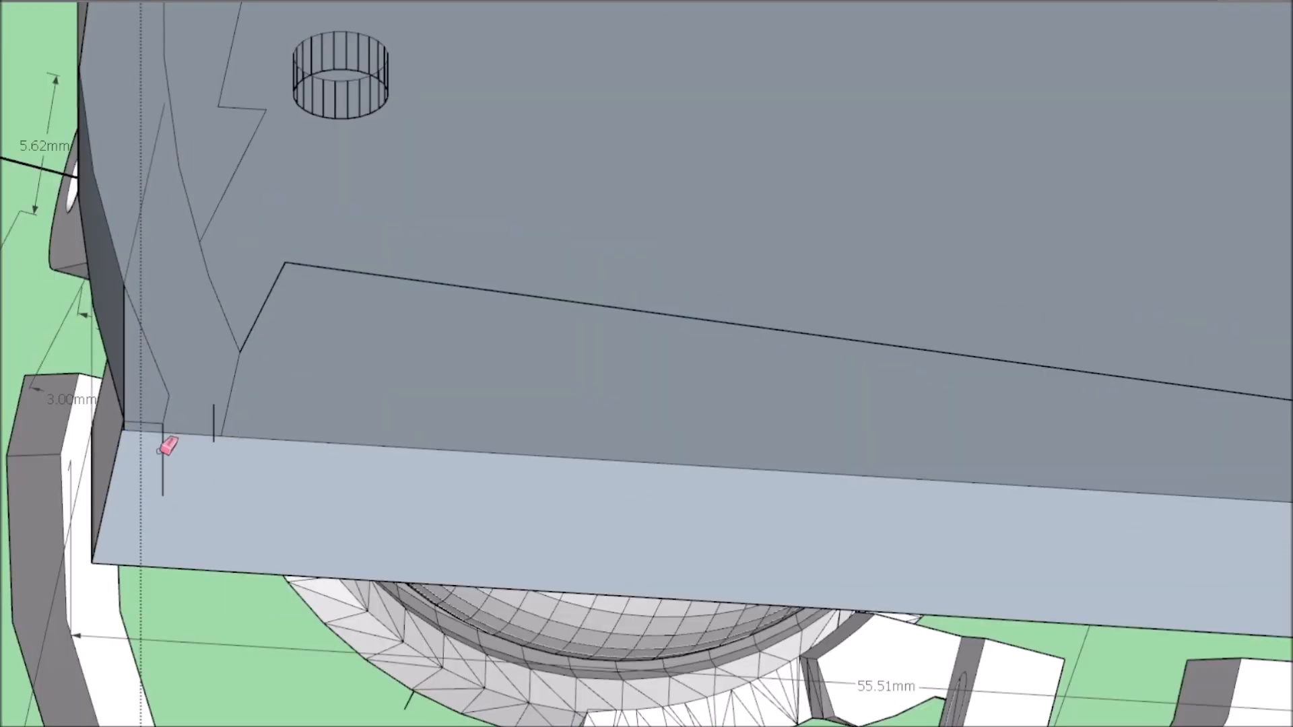
scroll(742, 412, down, 3)
scroll(675, 327, up, 3)
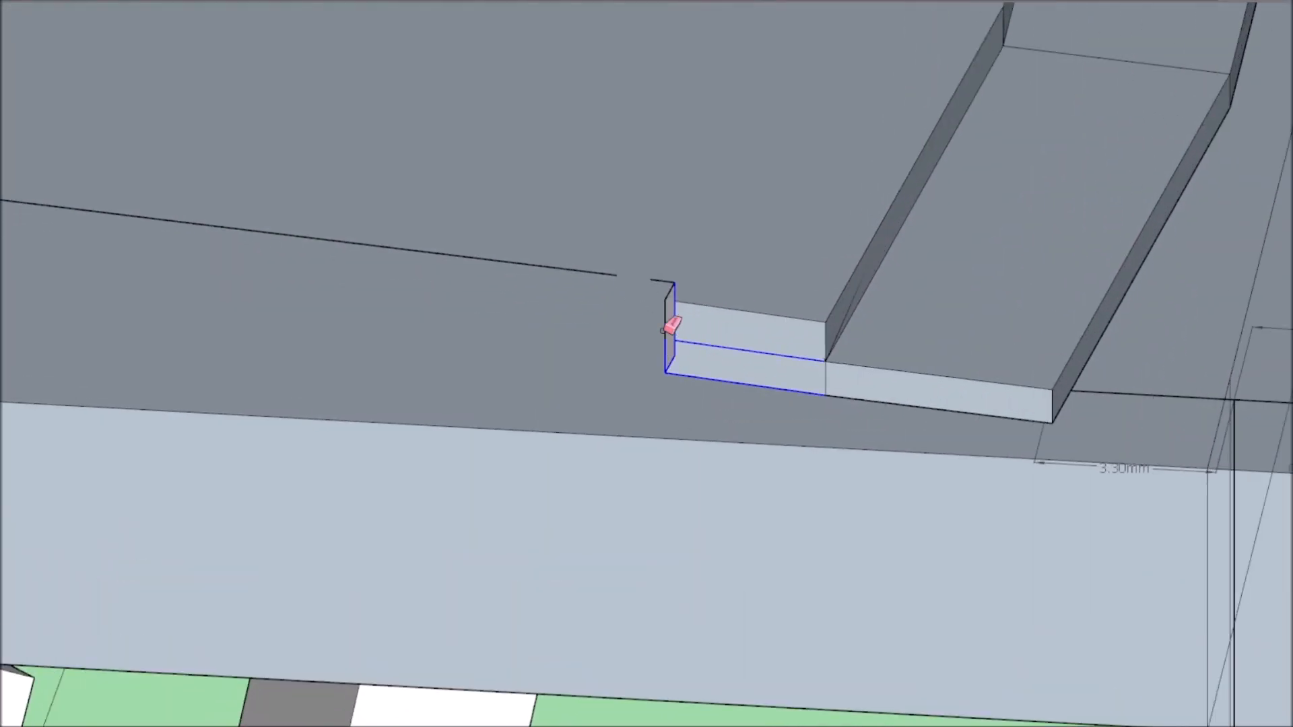
Erase the small walls at the notch and the raised strip along the recess's inner side.
middle_drag(819, 370, 649, 419)
scroll(650, 419, down, 3)
scroll(528, 173, up, 3)
middle_drag(528, 174, 553, 122)
drag(547, 67, 702, 311)
middle_drag(756, 430, 514, 451)
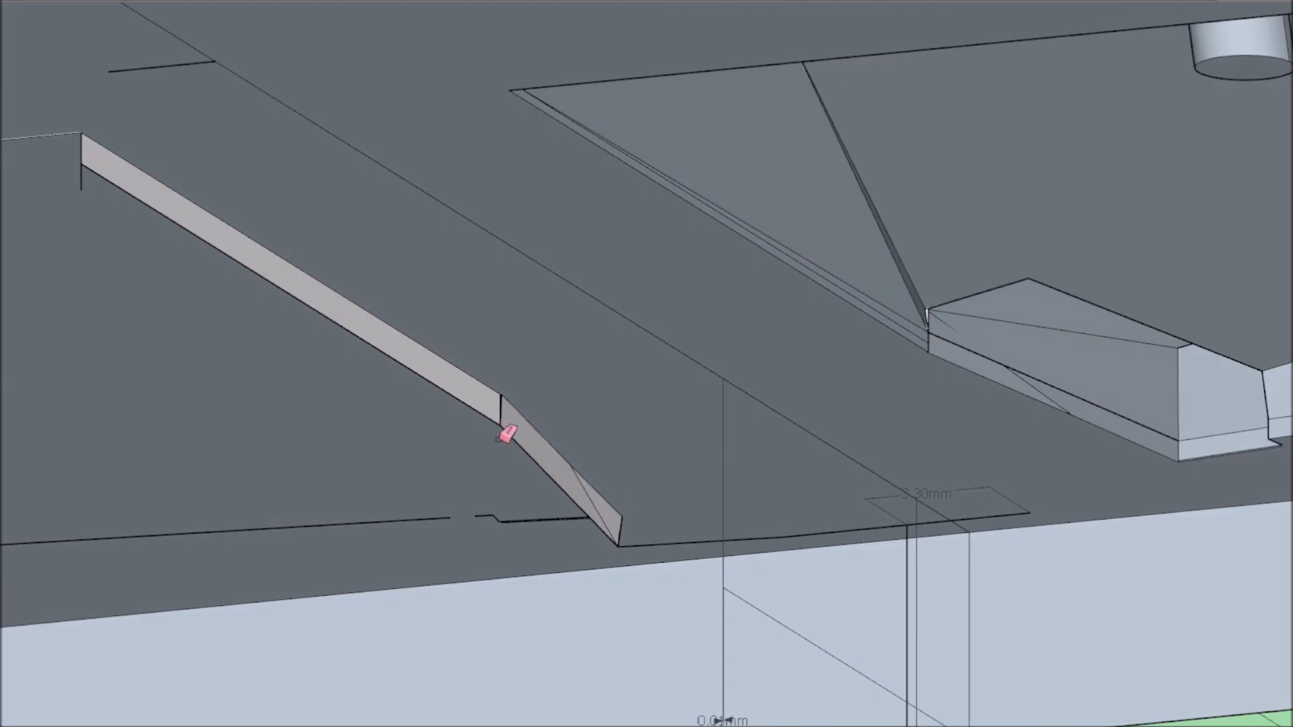
Erase the remaining angled walls at the recess's inner front corner.
click(584, 493)
scroll(605, 540, up, 3)
drag(654, 532, 621, 518)
scroll(629, 487, down, 4)
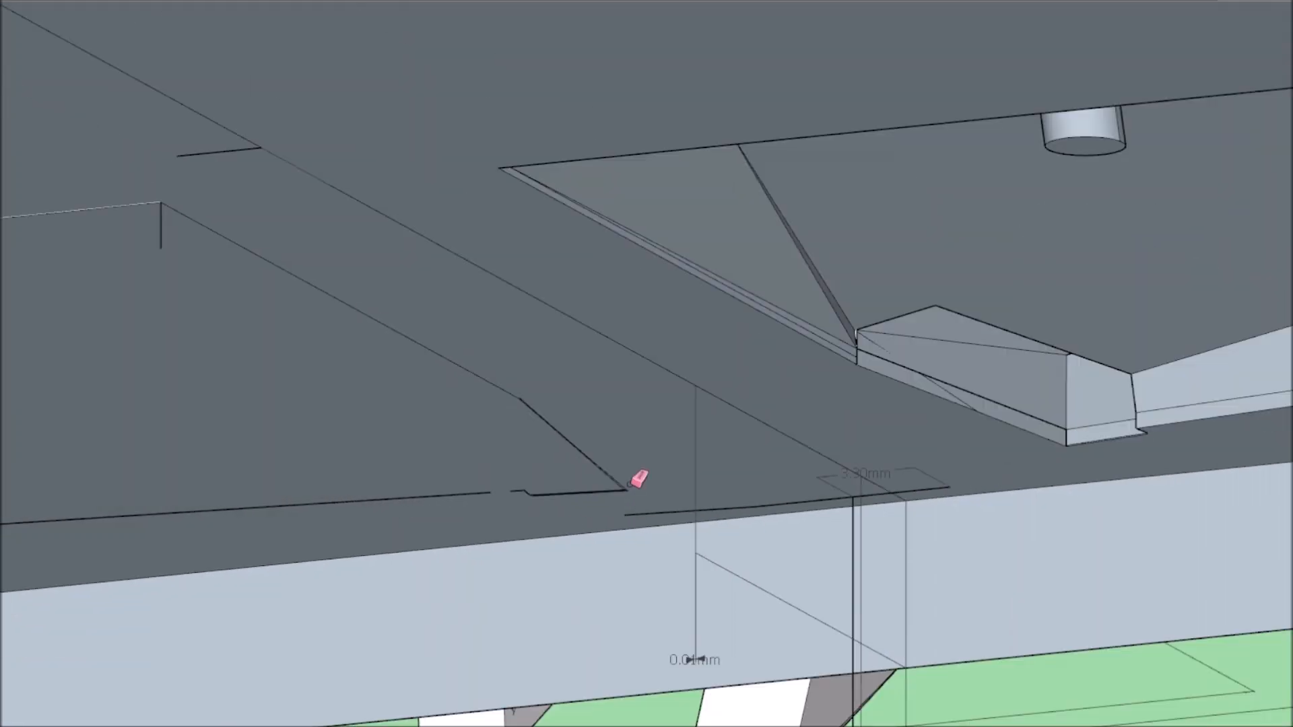
middle_drag(630, 487, 712, 250)
Patch the servo mount outline at the inner notch on the underside with the Line tool.
scroll(713, 248, down, 5)
scroll(724, 557, up, 6)
scroll(475, 535, up, 1)
scroll(584, 553, up, 3)
key(l)
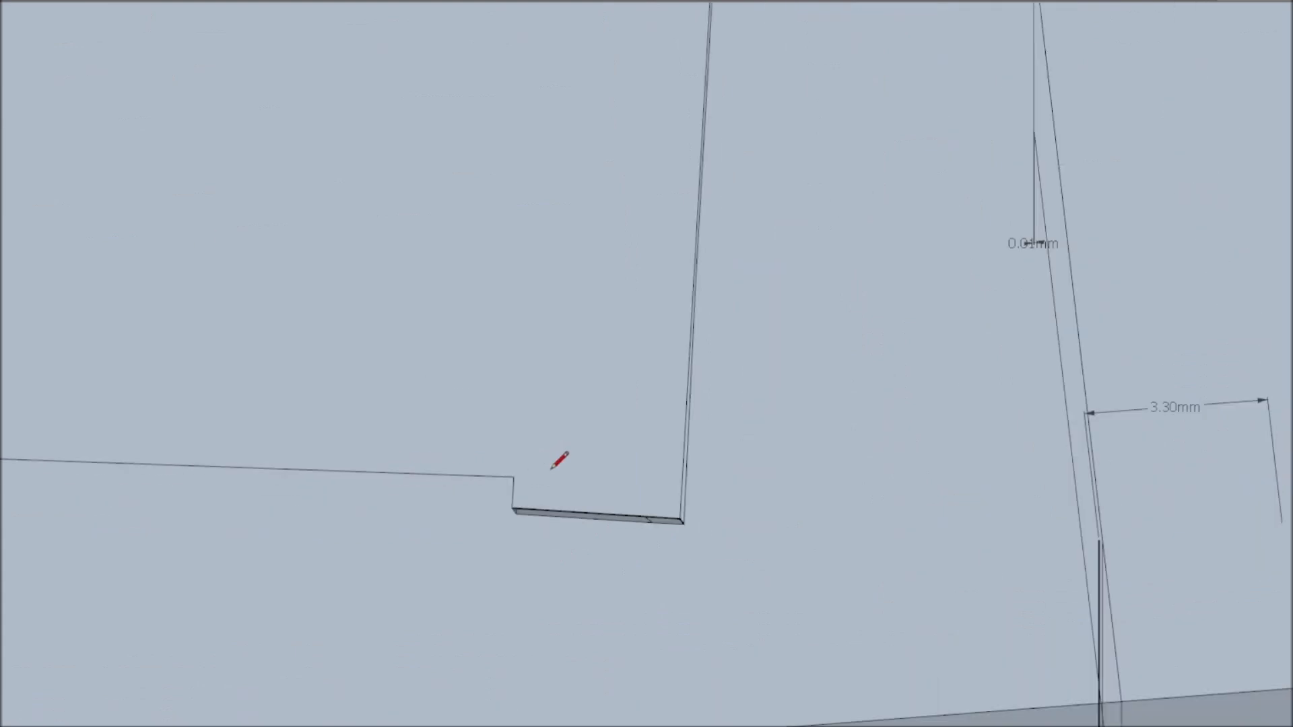
scroll(546, 463, down, 6)
middle_drag(566, 477, 587, 450)
scroll(593, 444, up, 4)
scroll(957, 314, down, 6)
scroll(471, 340, up, 3)
middle_drag(465, 339, 554, 336)
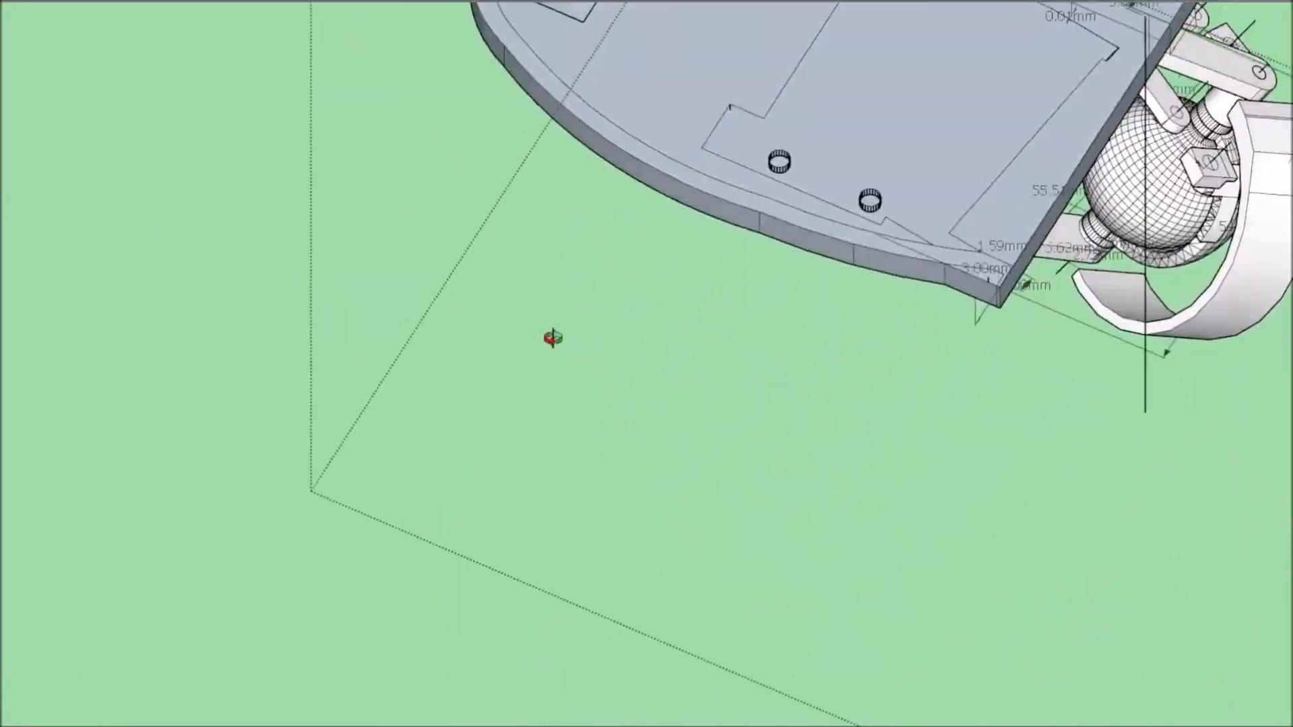
Erase the stray vertical edge at the hole block's outline corner on the plate's underside.
scroll(554, 336, down, 5)
scroll(909, 355, up, 6)
scroll(963, 537, up, 2)
scroll(667, 425, down, 5)
scroll(202, 528, up, 6)
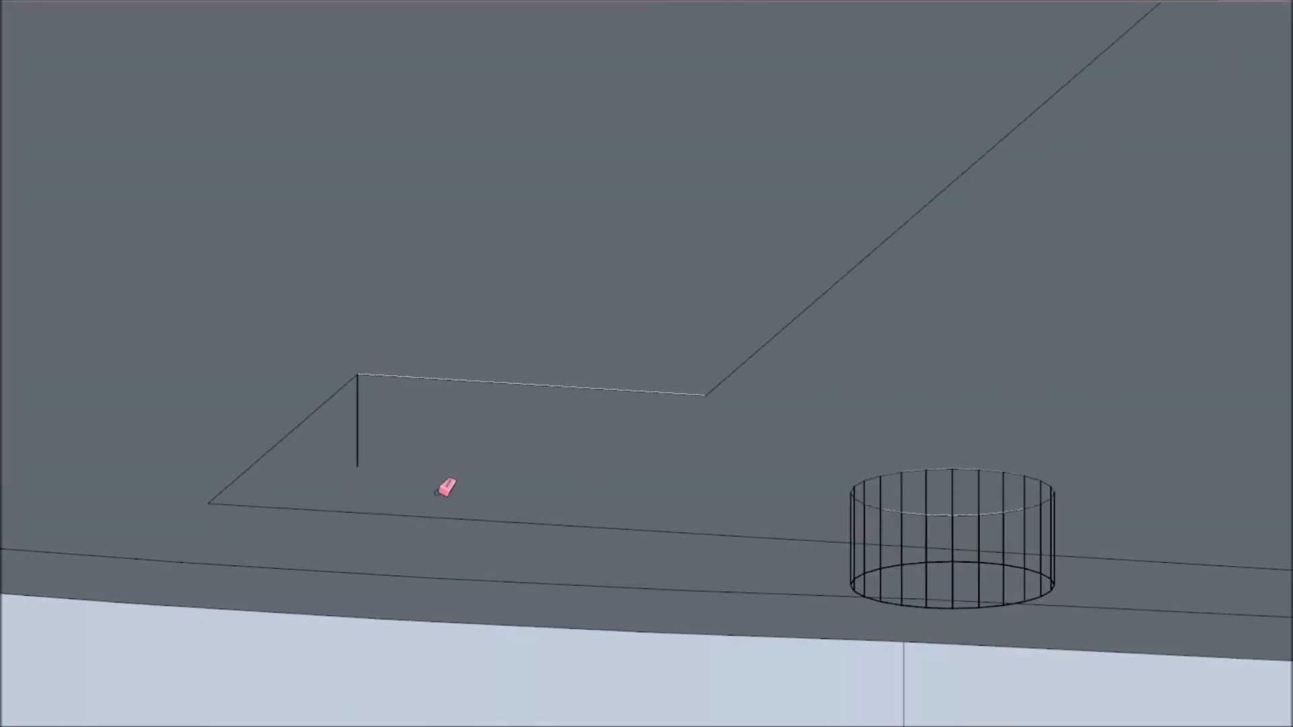
scroll(767, 335, down, 5)
scroll(566, 262, up, 4)
scroll(539, 491, down, 3)
scroll(562, 445, up, 4)
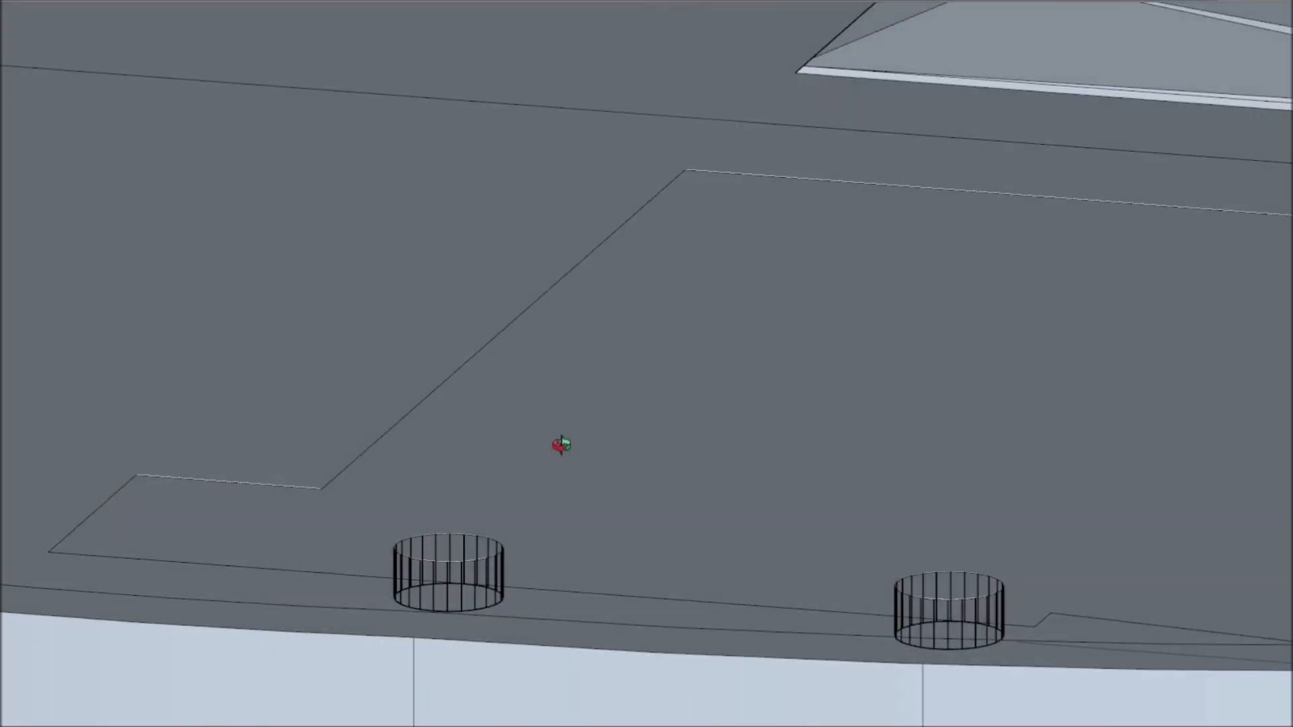
Erase the vertical walls and offset circles of the two screw holes on the plate's underside.
scroll(864, 588, up, 3)
key(e)
drag(839, 585, 842, 565)
scroll(843, 548, down, 4)
scroll(515, 486, up, 5)
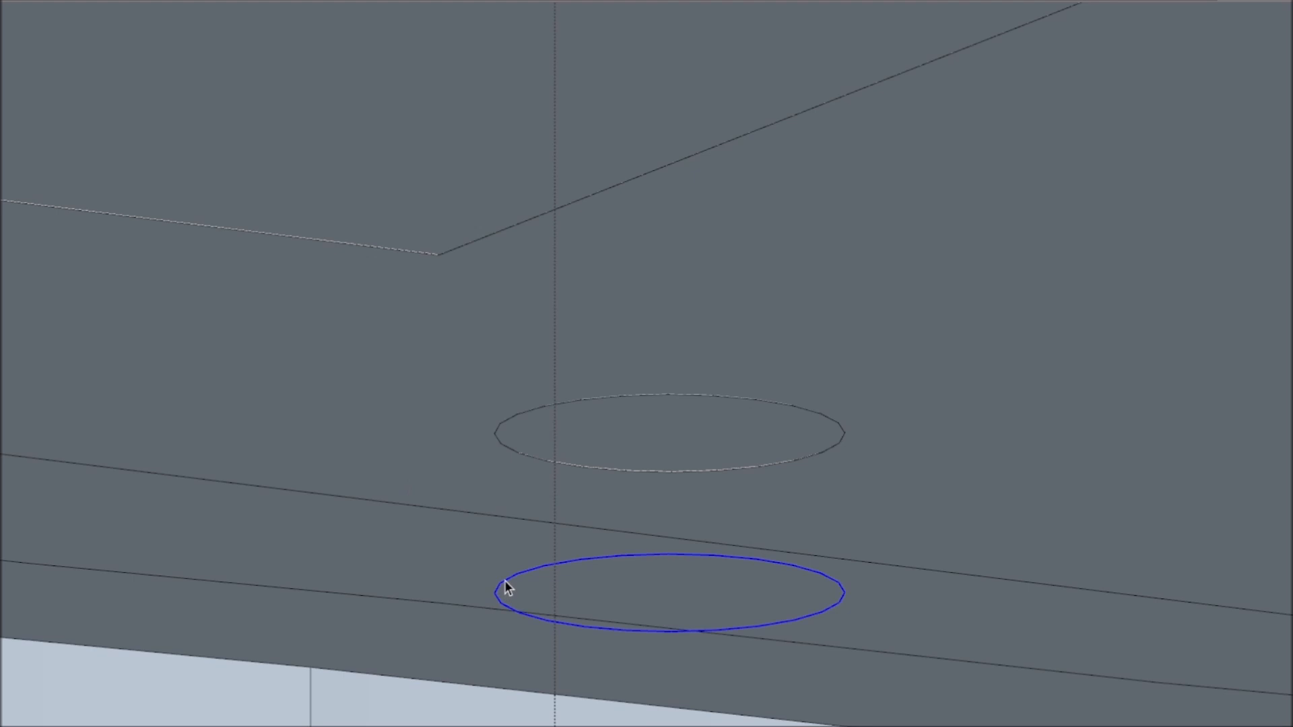
scroll(797, 596, down, 4)
scroll(759, 493, up, 4)
click(758, 492)
scroll(757, 489, down, 4)
scroll(757, 484, down, 4)
scroll(361, 408, up, 2)
Delete the plate's underside face covering the servo mount to expose the mount's interior.
double_click(220, 370)
scroll(220, 370, down, 4)
middle_drag(220, 370, 559, 518)
click(642, 547)
key(Delete)
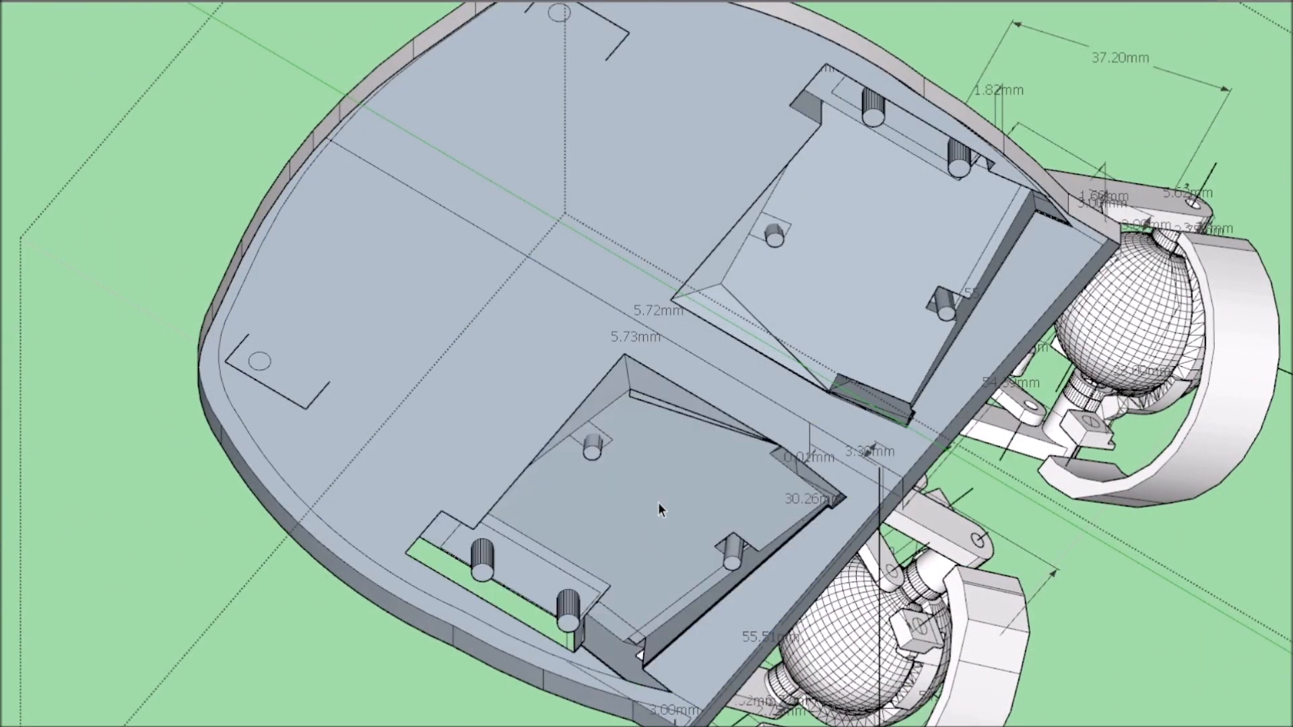
Select the stray vertical edge of the leftover face at the hole block's open outer side.
scroll(664, 438, up, 5)
scroll(547, 290, down, 5)
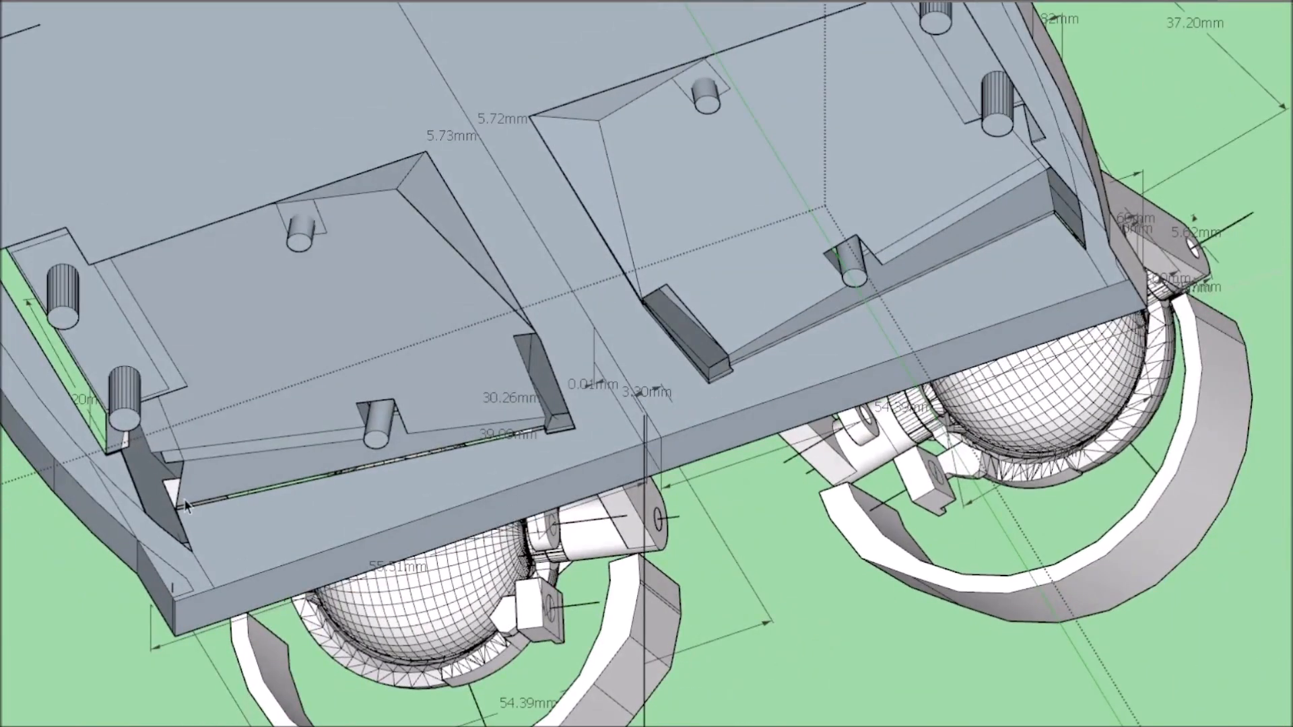
middle_drag(859, 192, 214, 256)
scroll(677, 310, down, 8)
scroll(633, 101, up, 6)
scroll(432, 316, up, 5)
middle_drag(431, 316, 644, 303)
scroll(644, 304, up, 5)
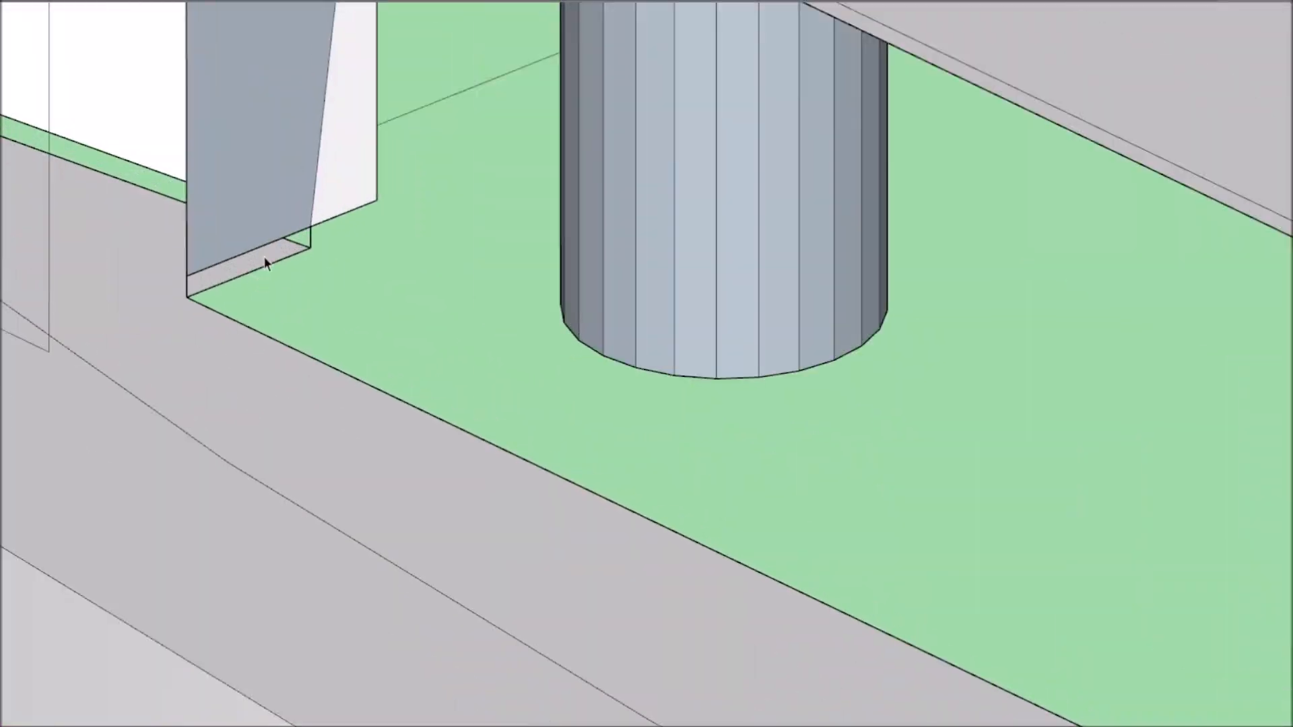
scroll(386, 273, down, 3)
scroll(387, 271, down, 4)
middle_drag(386, 271, 301, 260)
scroll(302, 260, up, 5)
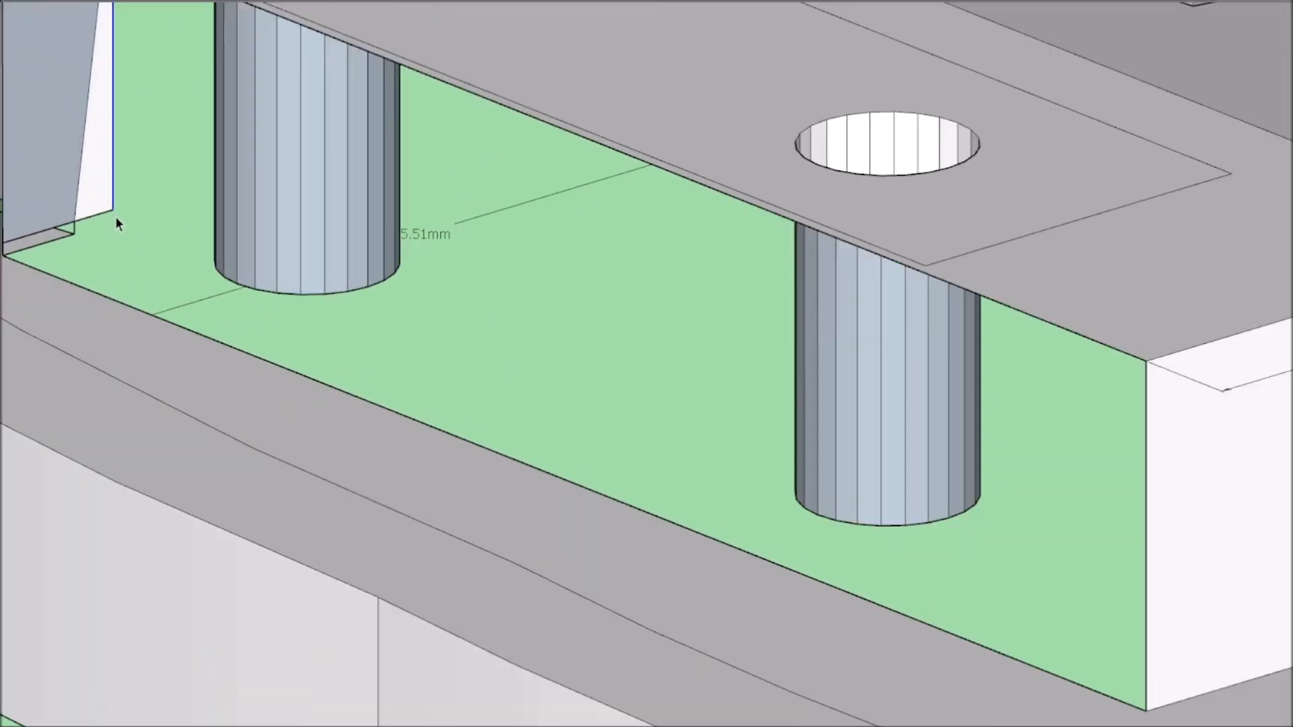
Clear the leftover edge and close the plate's surface beneath the hole block with the Line tool.
click(74, 234)
scroll(128, 234, down, 3)
key(space)
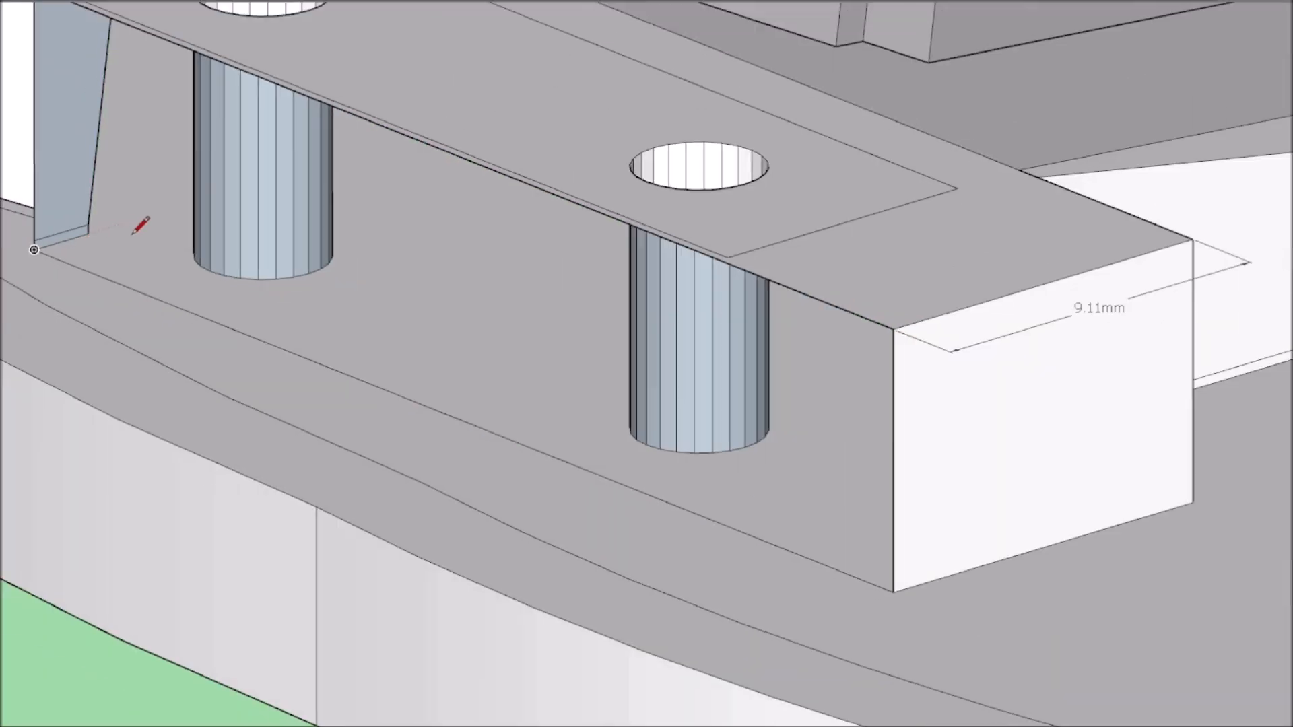
click(128, 236)
key(Delete)
Redraw the hole block's bottom outer edge with the Line tool to rebuild its outer side face.
click(1, 27)
click(893, 592)
scroll(893, 592, down, 2)
click(827, 393)
middle_drag(801, 411, 845, 431)
scroll(701, 468, up, 5)
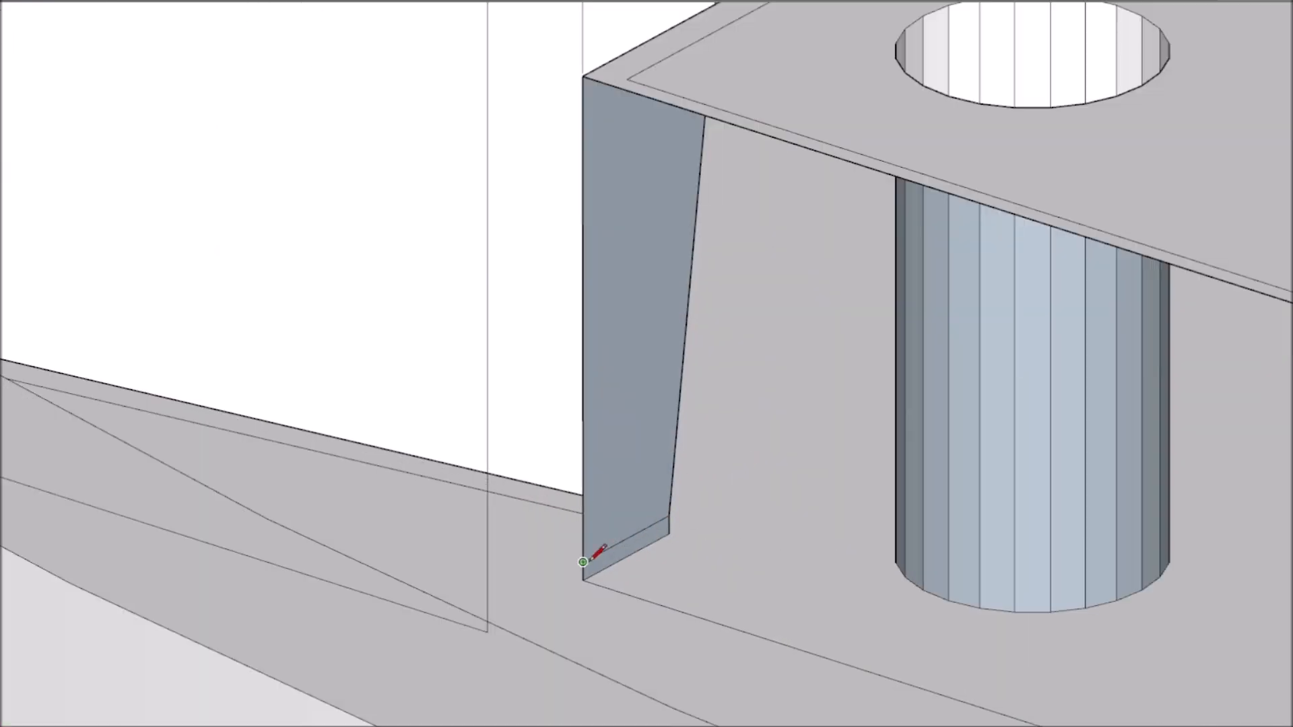
click(586, 580)
scroll(654, 558, down, 5)
scroll(985, 651, down, 3)
scroll(1144, 697, up, 4)
click(1132, 718)
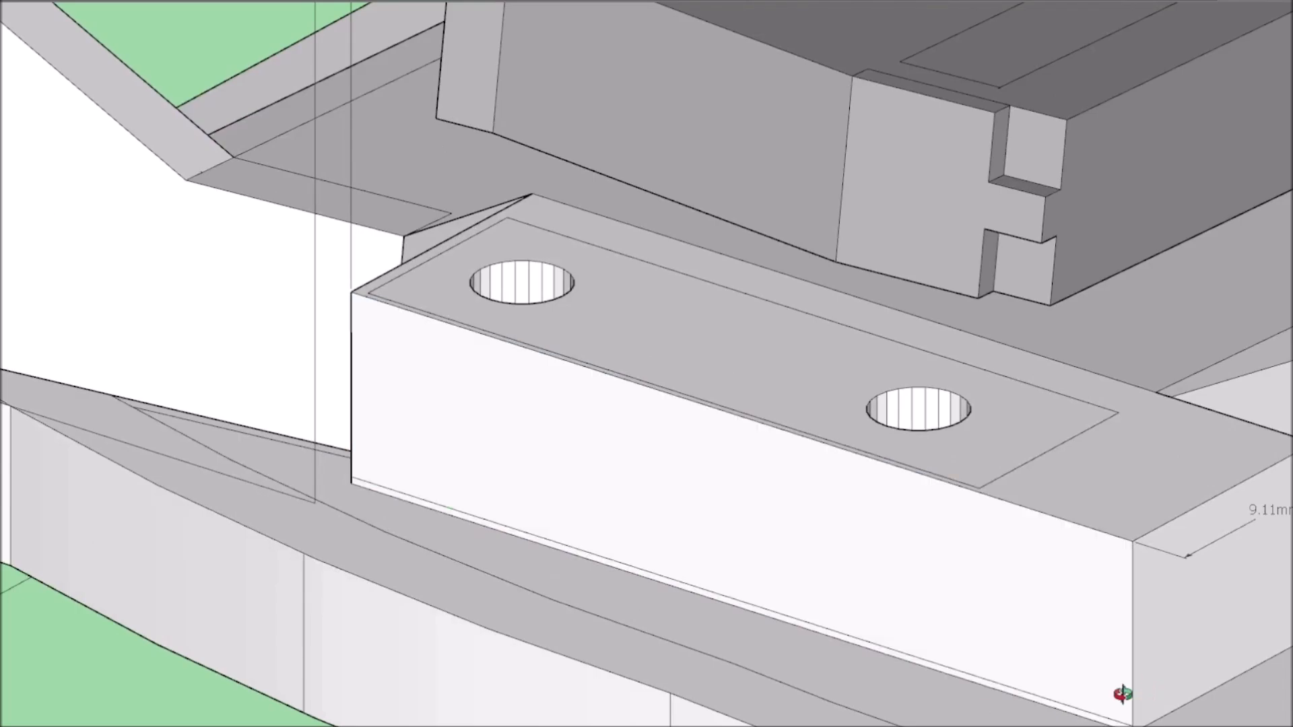
Draw a vertical line from the outer support arm's bottom corner down through the base plate.
scroll(1126, 693, down, 8)
middle_drag(870, 710, 884, 688)
scroll(977, 606, up, 12)
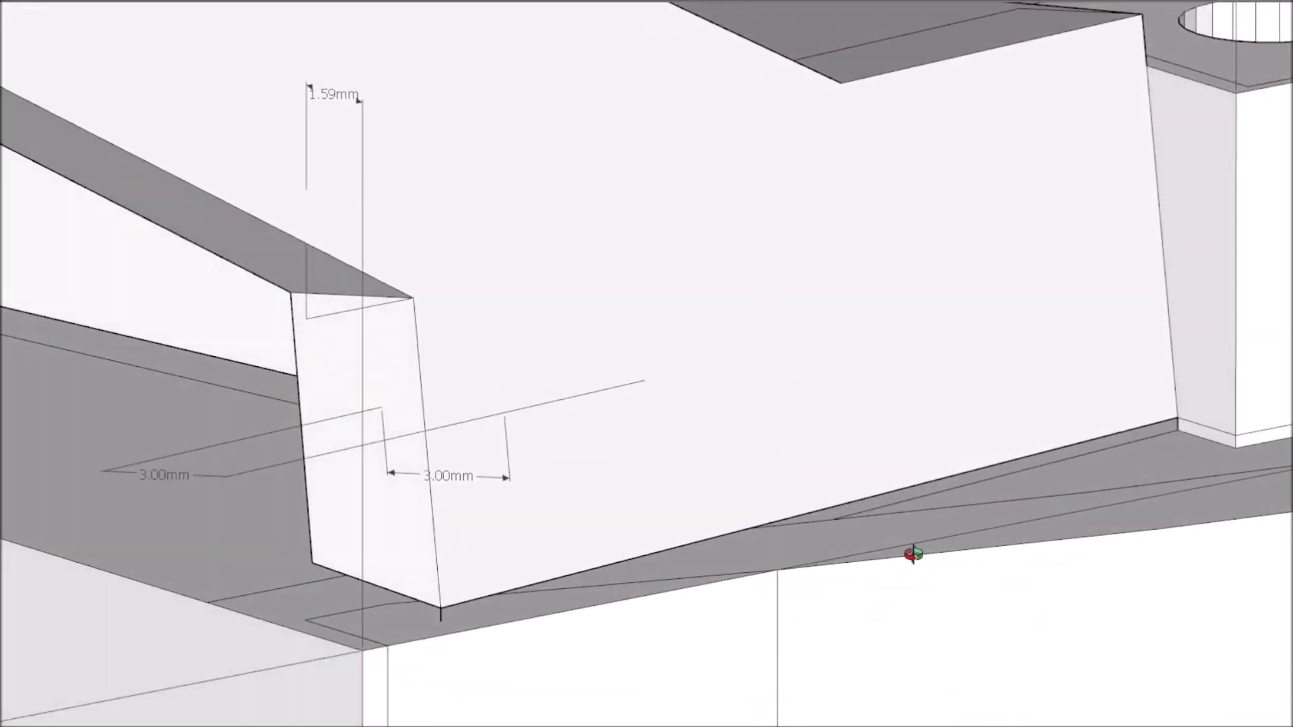
mouse_move(913, 554)
middle_down()
mouse_move(640, 422)
mouse_move(1252, 445)
mouse_move(1212, 421)
middle_up()
scroll(895, 615, down, 10)
mouse_move(875, 646)
middle_down()
mouse_move(815, 711)
mouse_move(1068, 687)
middle_up()
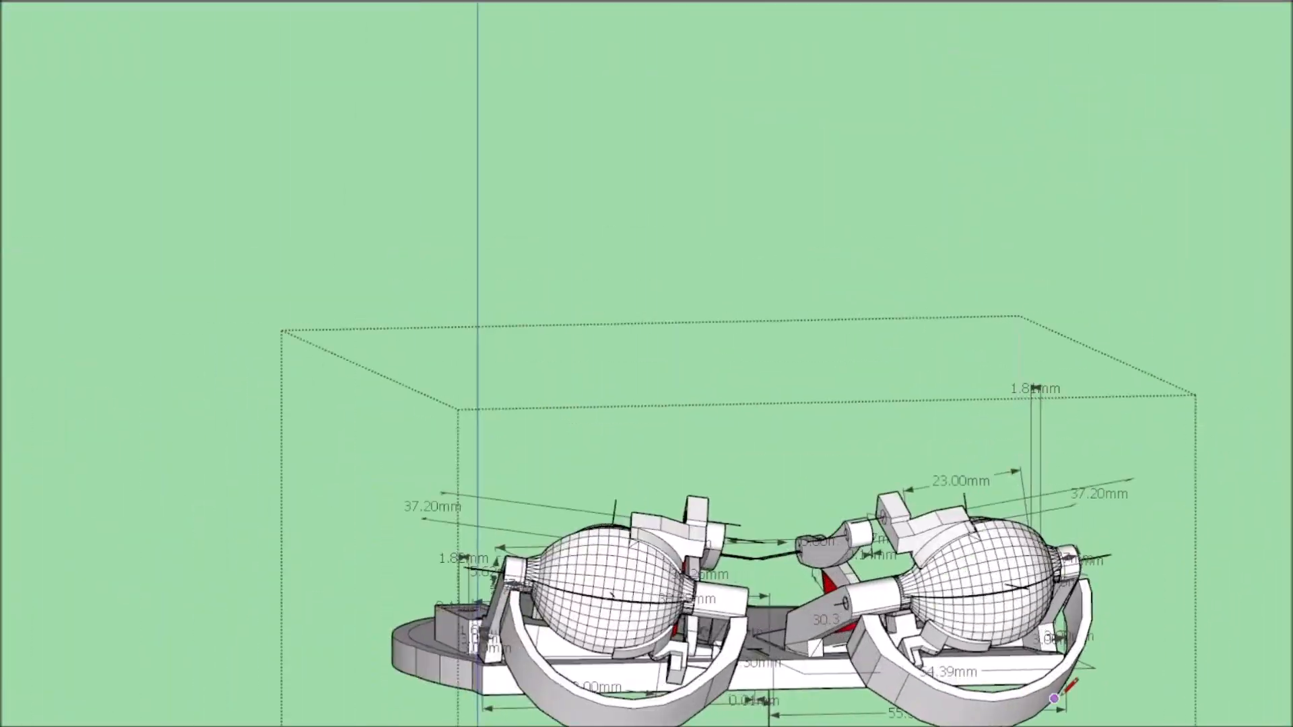
scroll(1037, 626, up, 12)
mouse_move(1010, 547)
middle_down()
mouse_move(912, 496)
mouse_move(941, 446)
middle_up()
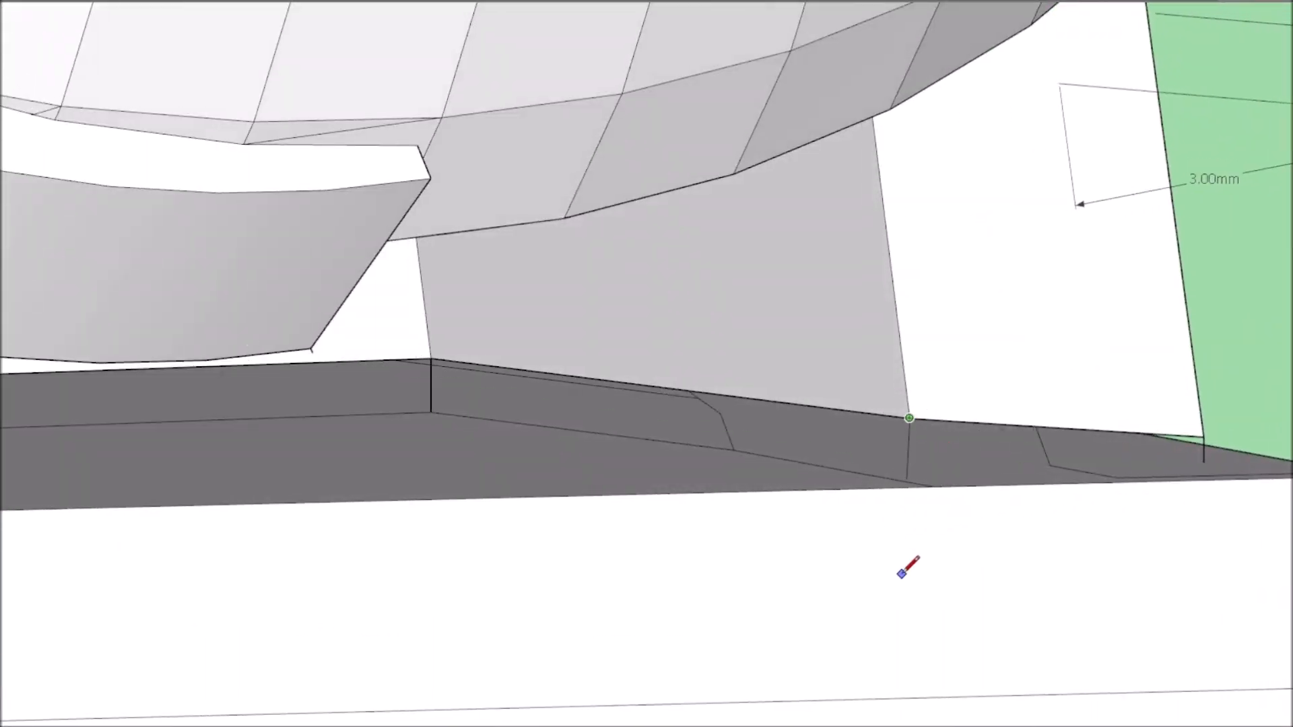
scroll(912, 534, down, 9)
click(909, 725)
Draw another vertical line from the outer support arm's outer front corner down through the base plate.
scroll(975, 705, up, 2)
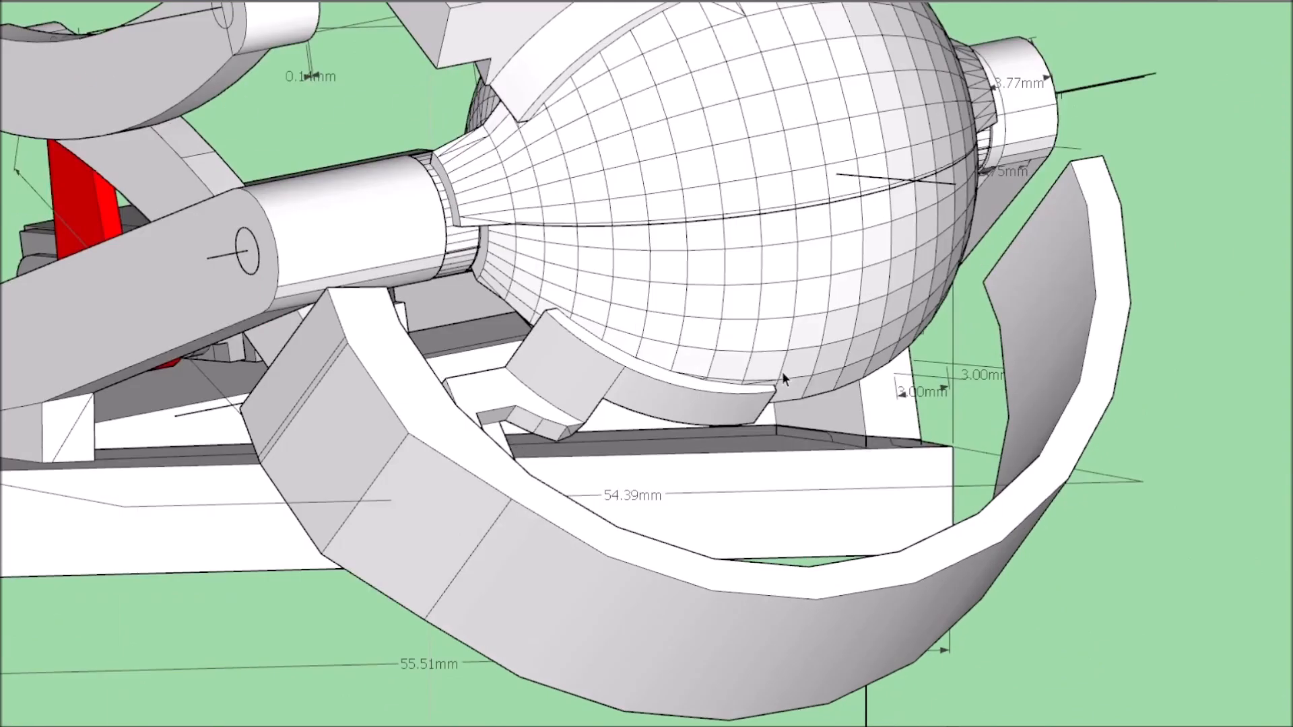
scroll(782, 391, up, 5)
middle_drag(943, 471, 990, 520)
scroll(1273, 609, down, 10)
middle_drag(1269, 603, 1138, 474)
scroll(1120, 501, up, 6)
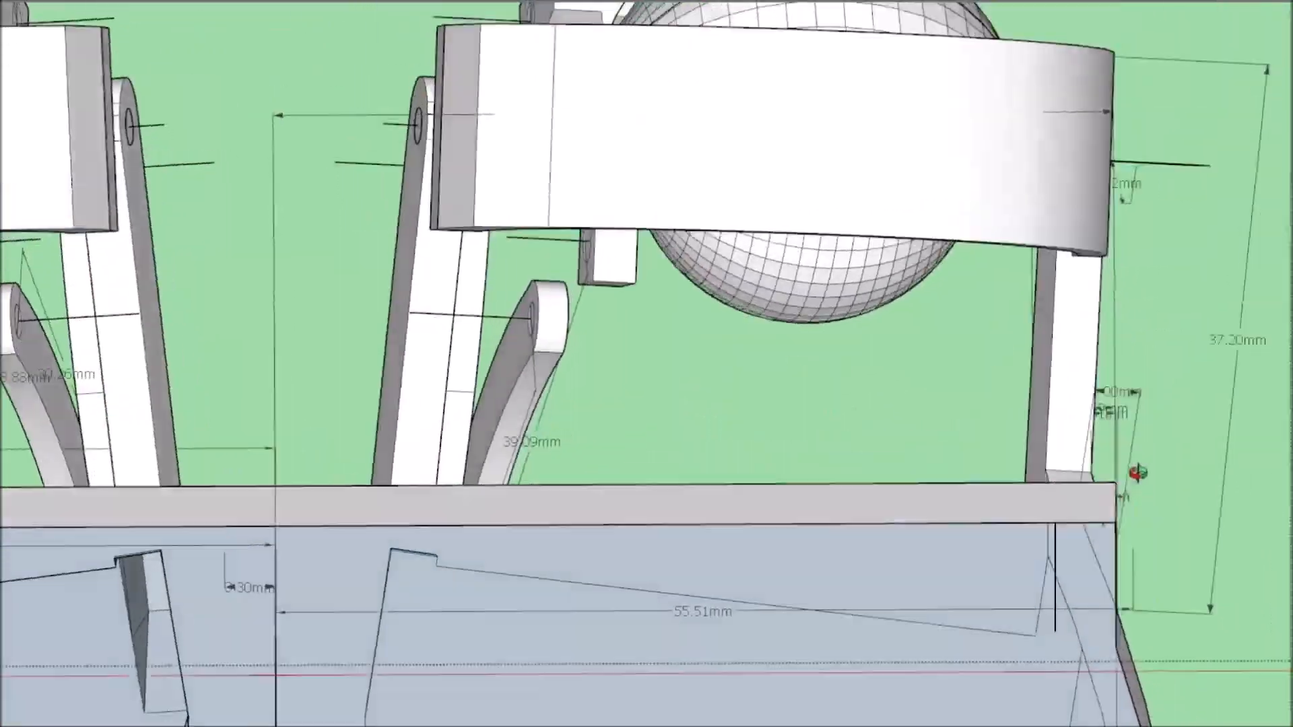
scroll(1138, 474, down, 10)
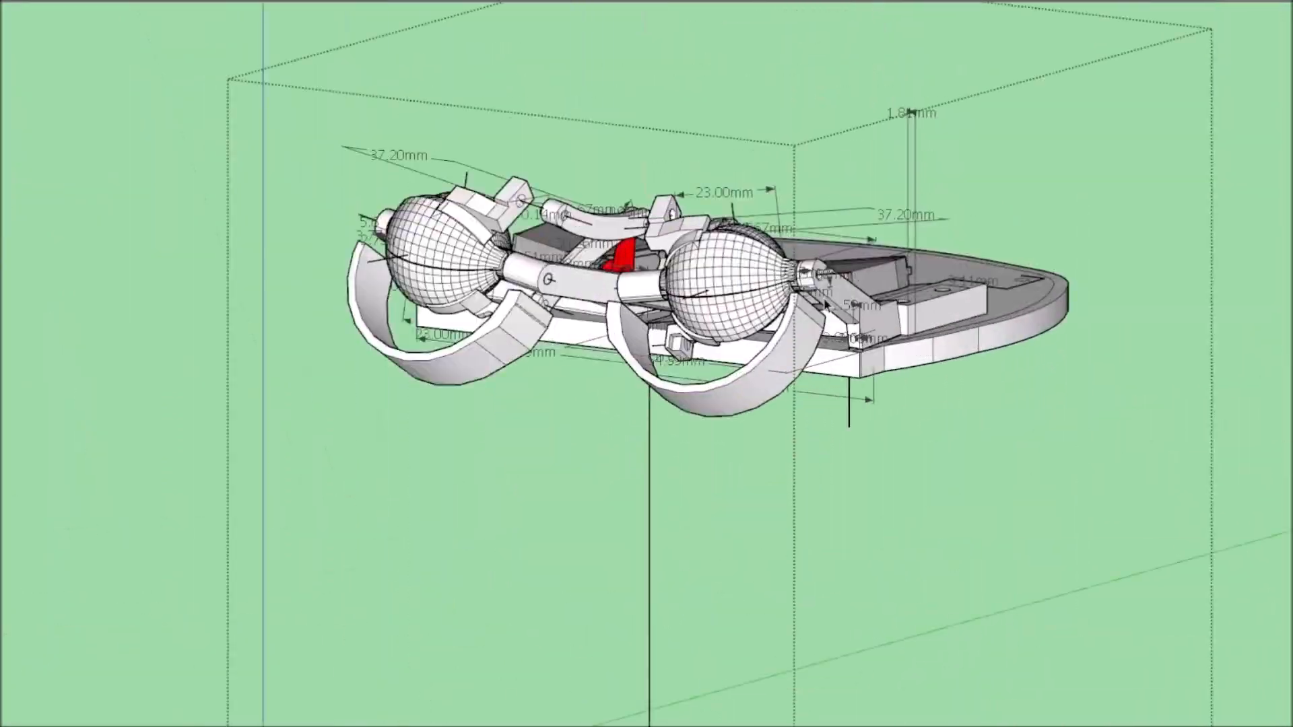
scroll(827, 304, up, 10)
scroll(879, 418, down, 2)
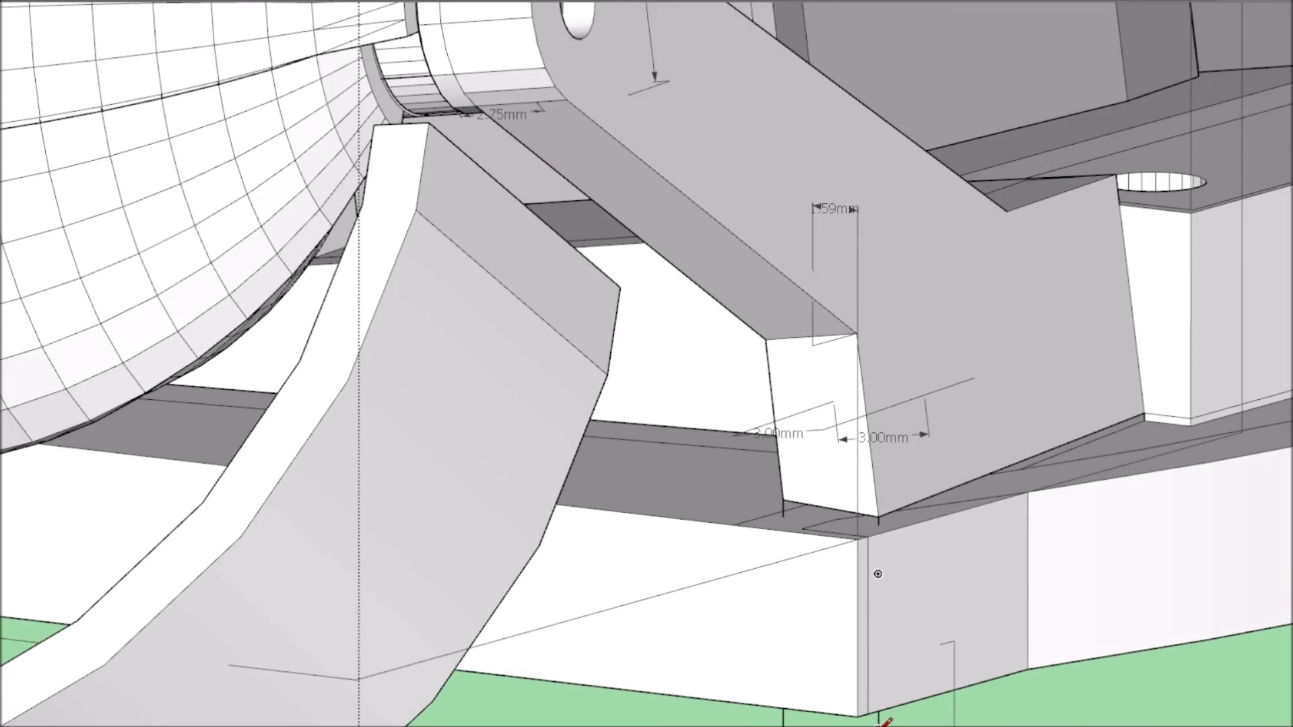
key(space)
Connect the vertical lines on the plate's surface to extend the support arm's front face down to it.
scroll(959, 605, down, 2)
scroll(935, 528, up, 7)
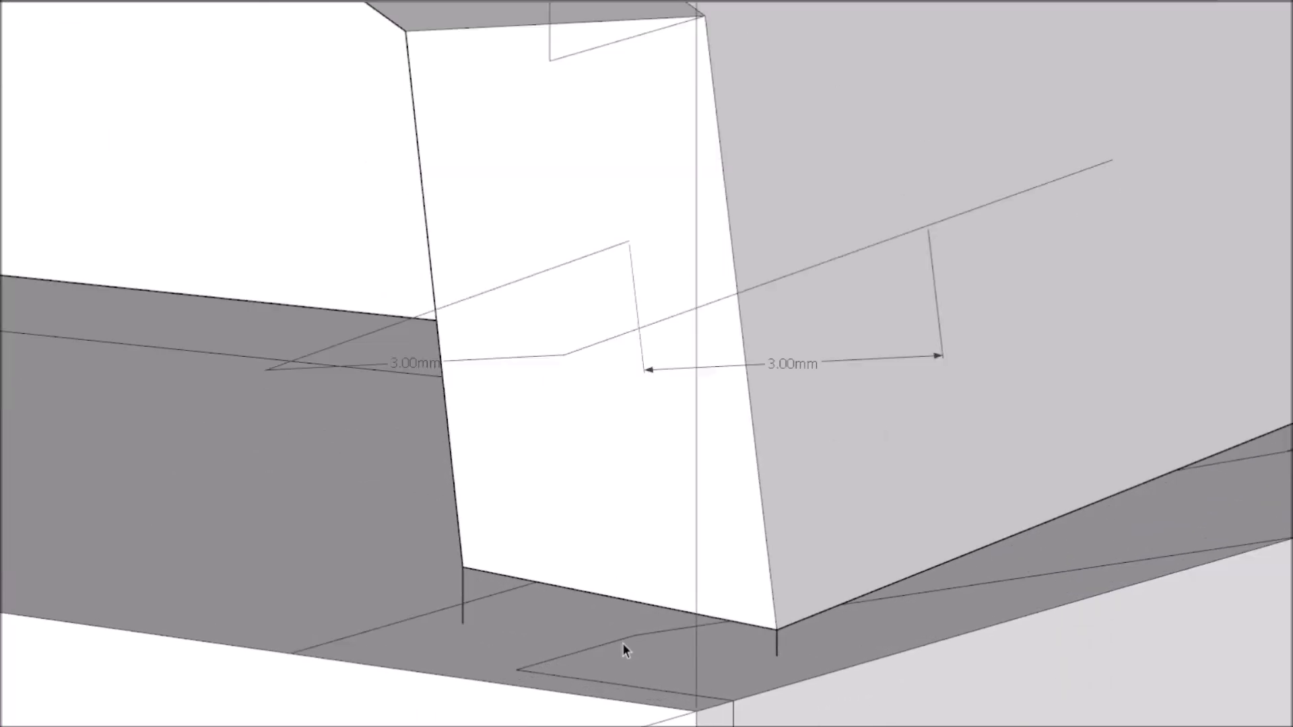
scroll(777, 654, down, 3)
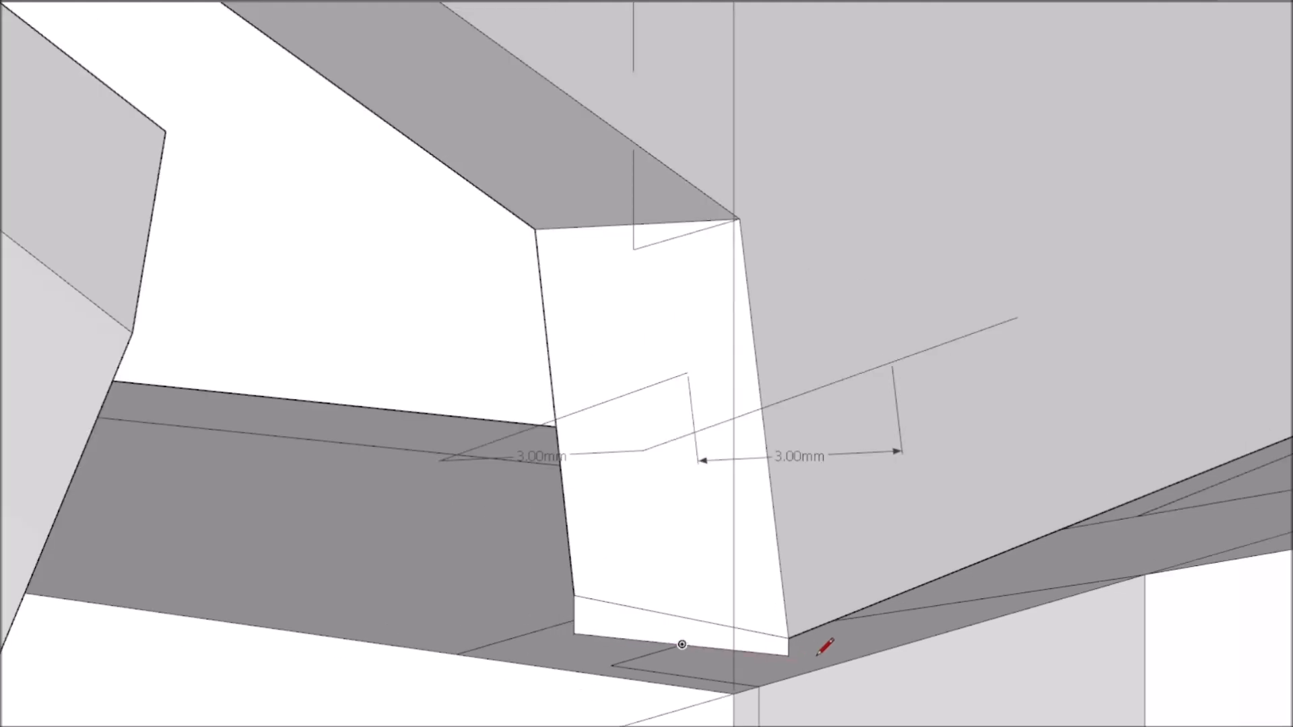
scroll(681, 649, down, 10)
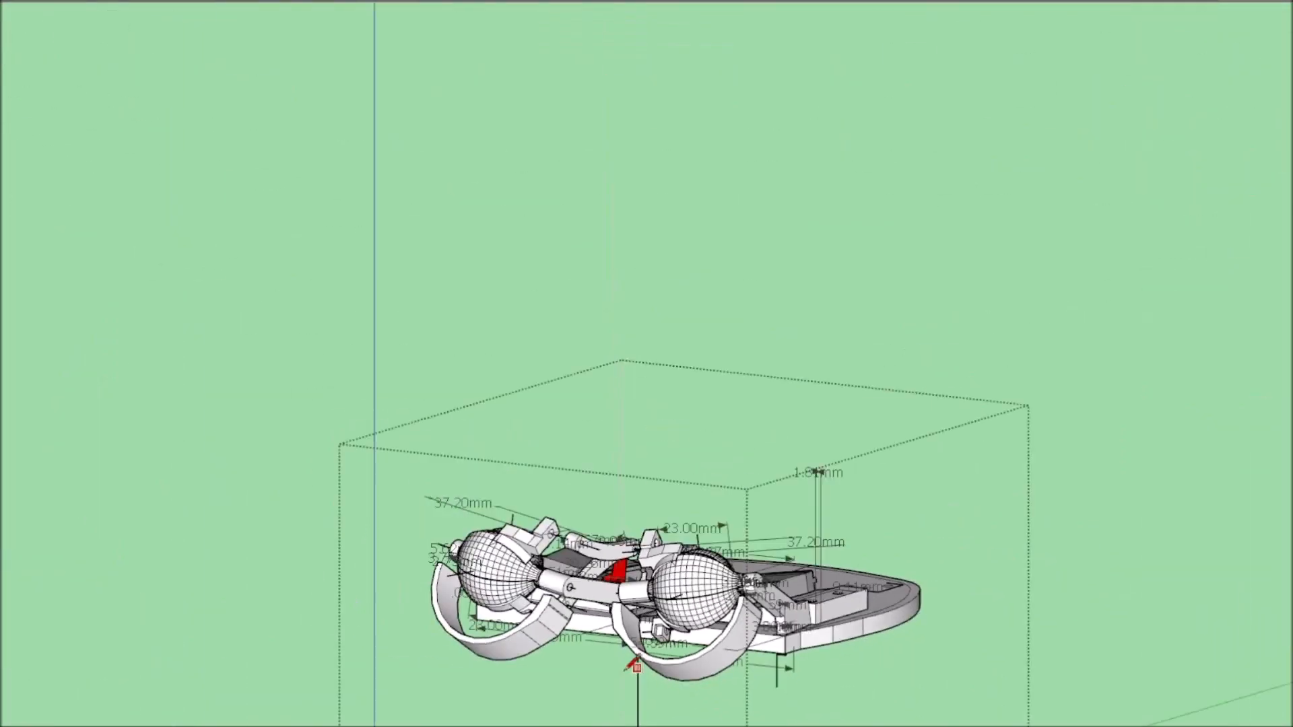
Draw the support arm's inner bottom edge on the base plate to close the gap beneath the arm.
scroll(1031, 431, up, 10)
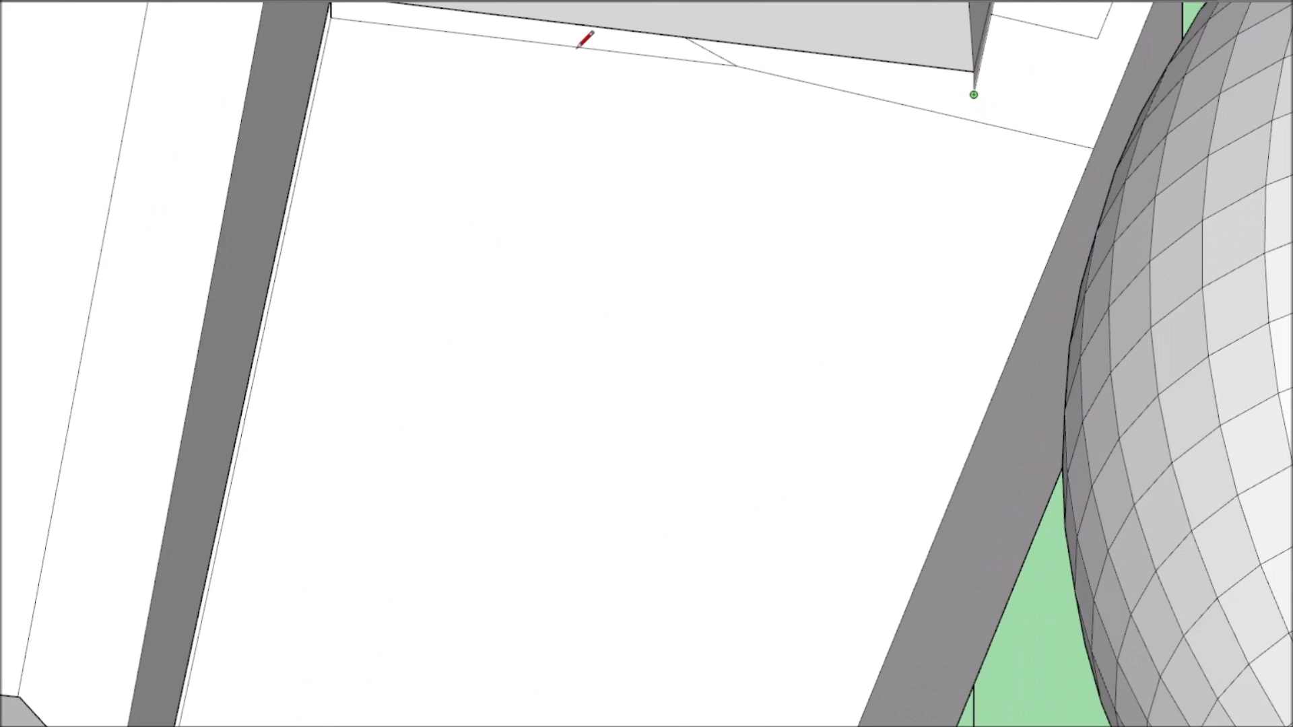
scroll(575, 182, down, 5)
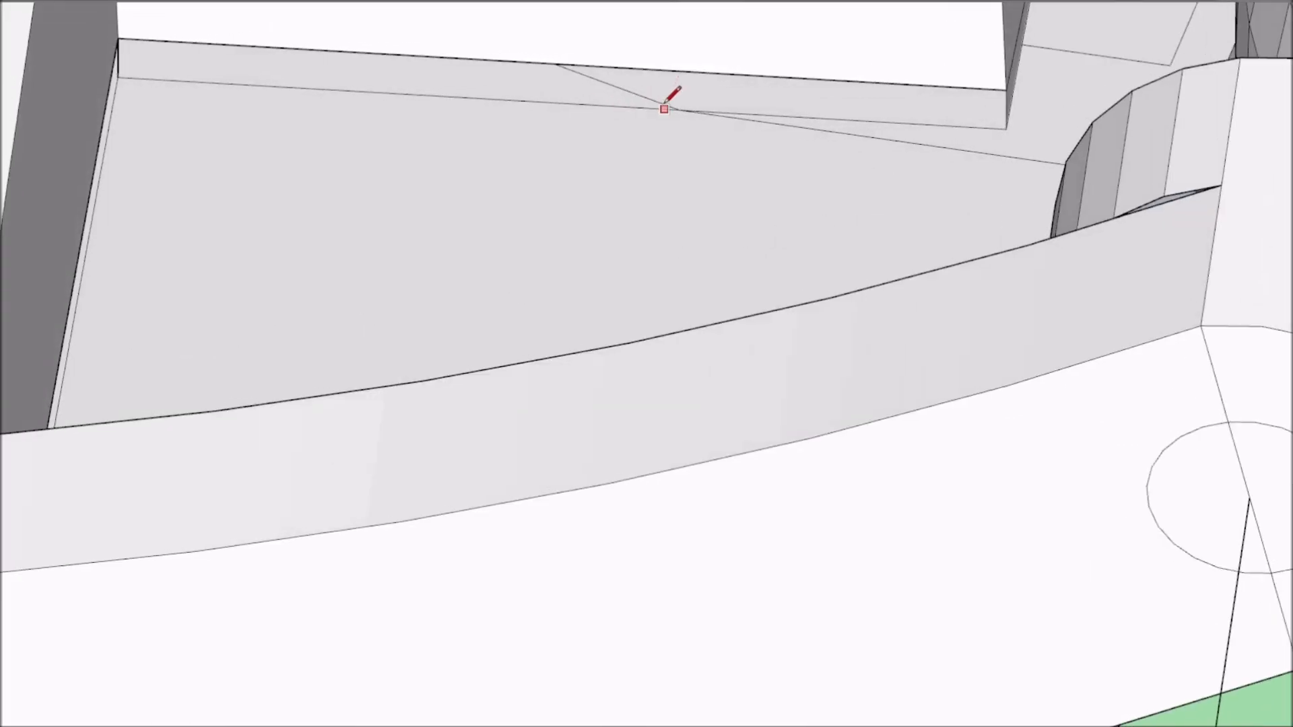
scroll(679, 68, down, 8)
scroll(395, 159, up, 2)
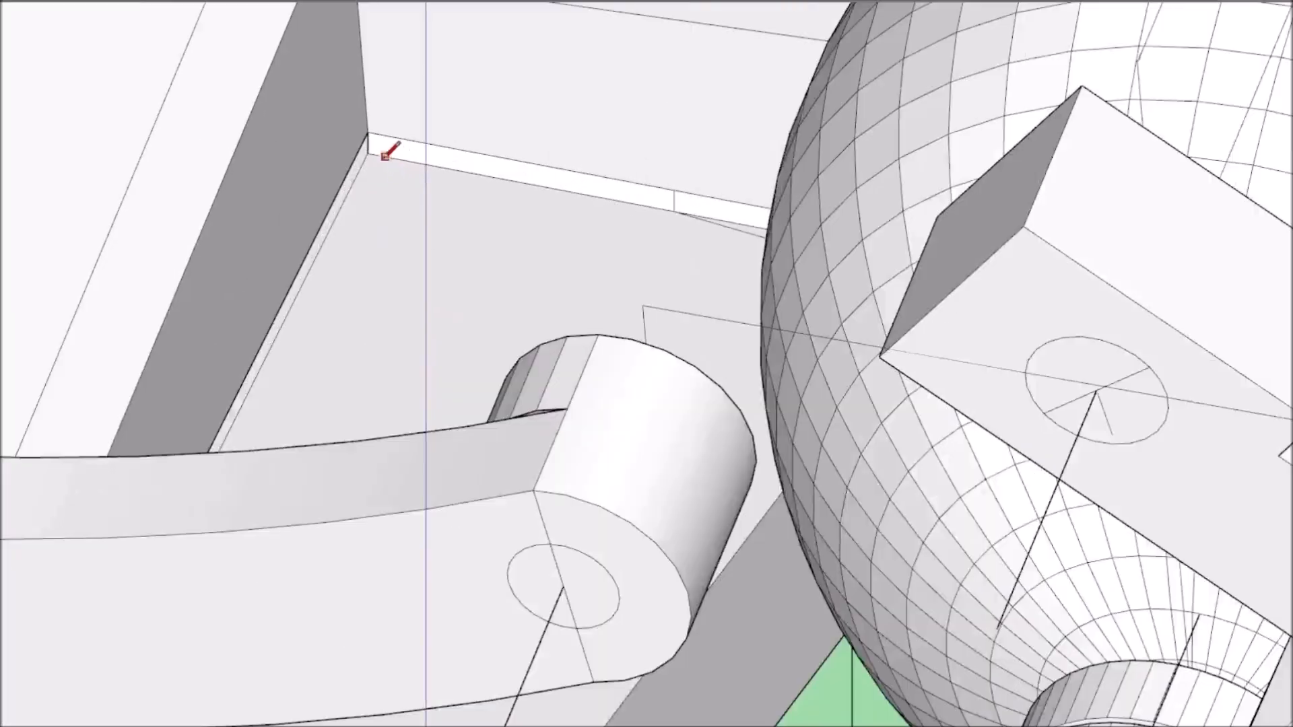
Delete the base plate's bottom face together with the stray outlines on it.
scroll(403, 167, down, 2)
scroll(402, 167, down, 3)
middle_drag(402, 167, 69, 127)
scroll(418, 390, up, 8)
mouse_move(419, 390)
middle_down()
mouse_move(598, 485)
mouse_move(4, 422)
middle_up()
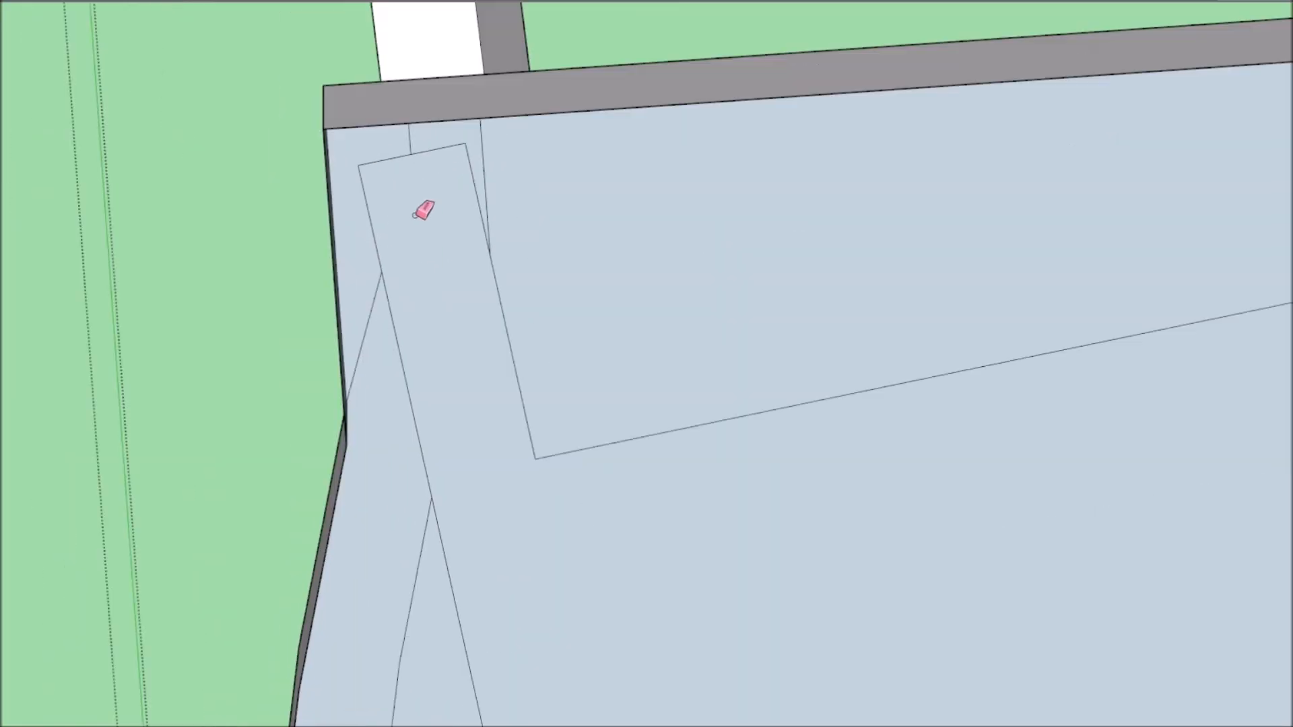
key(Delete)
scroll(474, 192, down, 5)
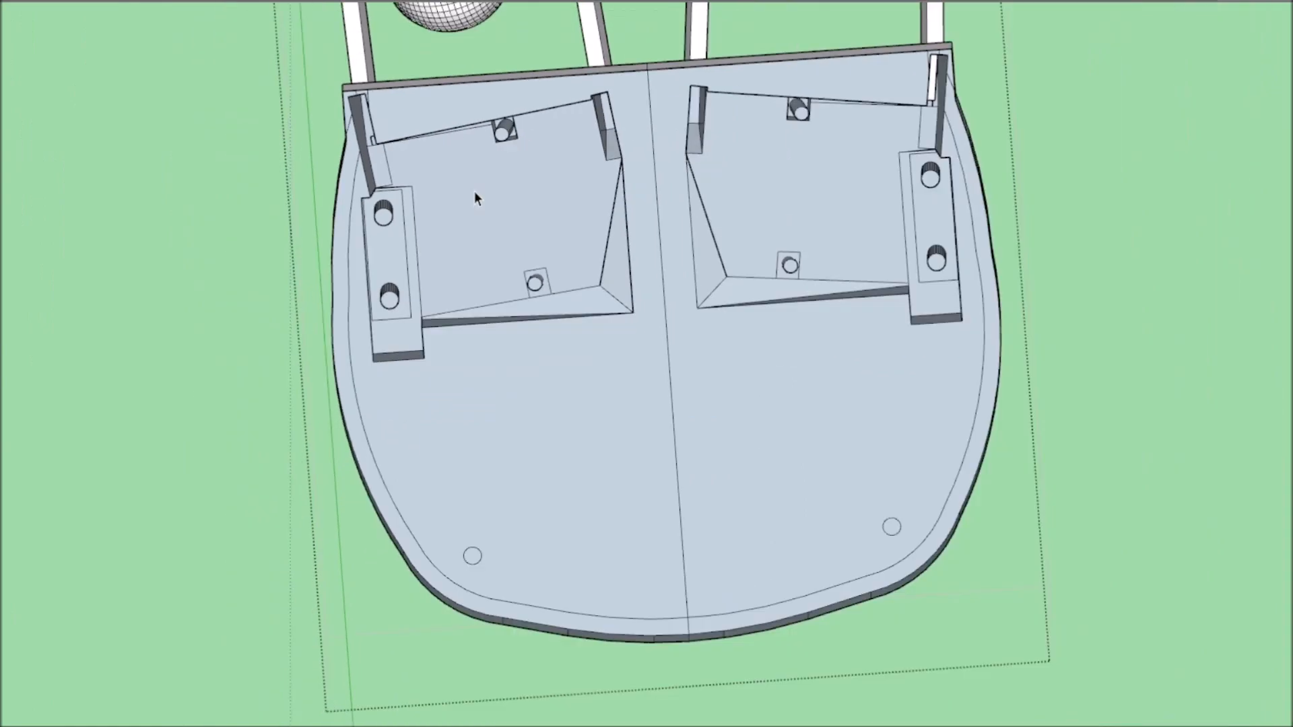
Draw a centre line across the open underside from the front edge to the rear rim to rebuild the bottom face.
middle_drag(474, 191, 469, 83)
scroll(469, 83, up, 6)
key(l)
scroll(271, 160, down, 4)
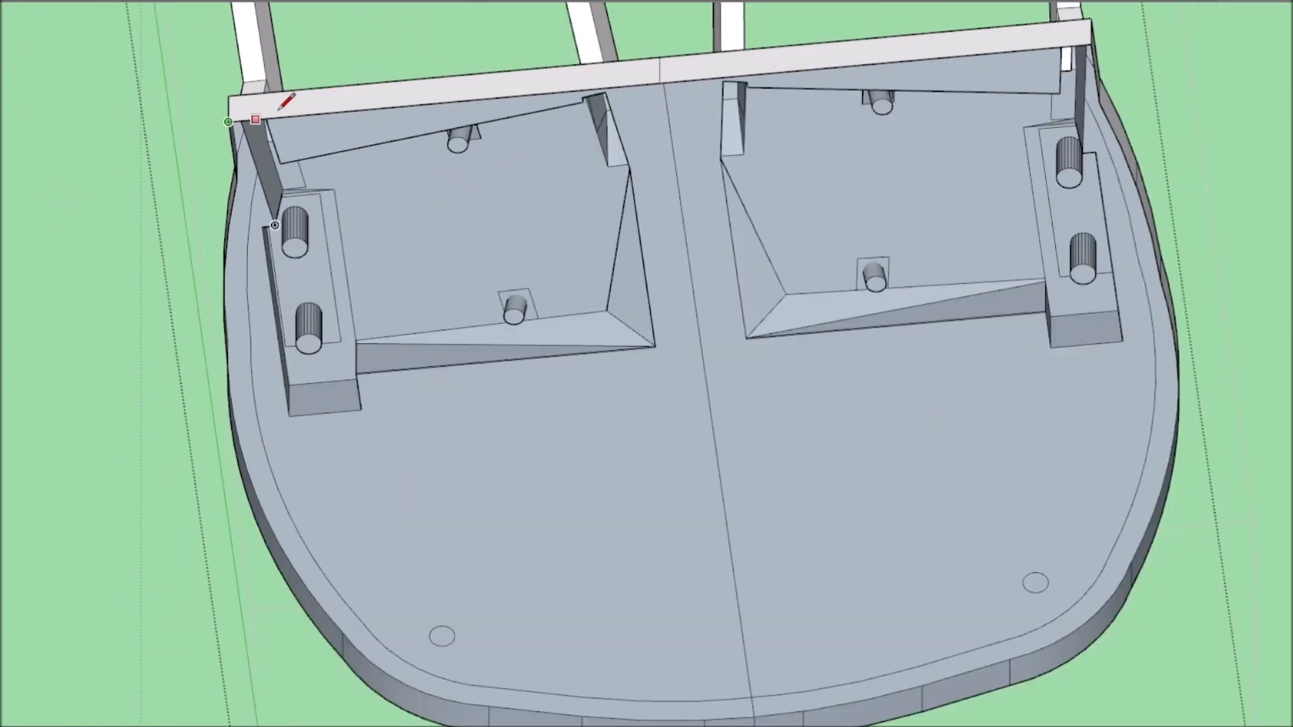
click(663, 82)
scroll(741, 397, down, 3)
scroll(761, 555, up, 7)
click(724, 635)
scroll(698, 374, down, 10)
middle_drag(724, 626, 728, 528)
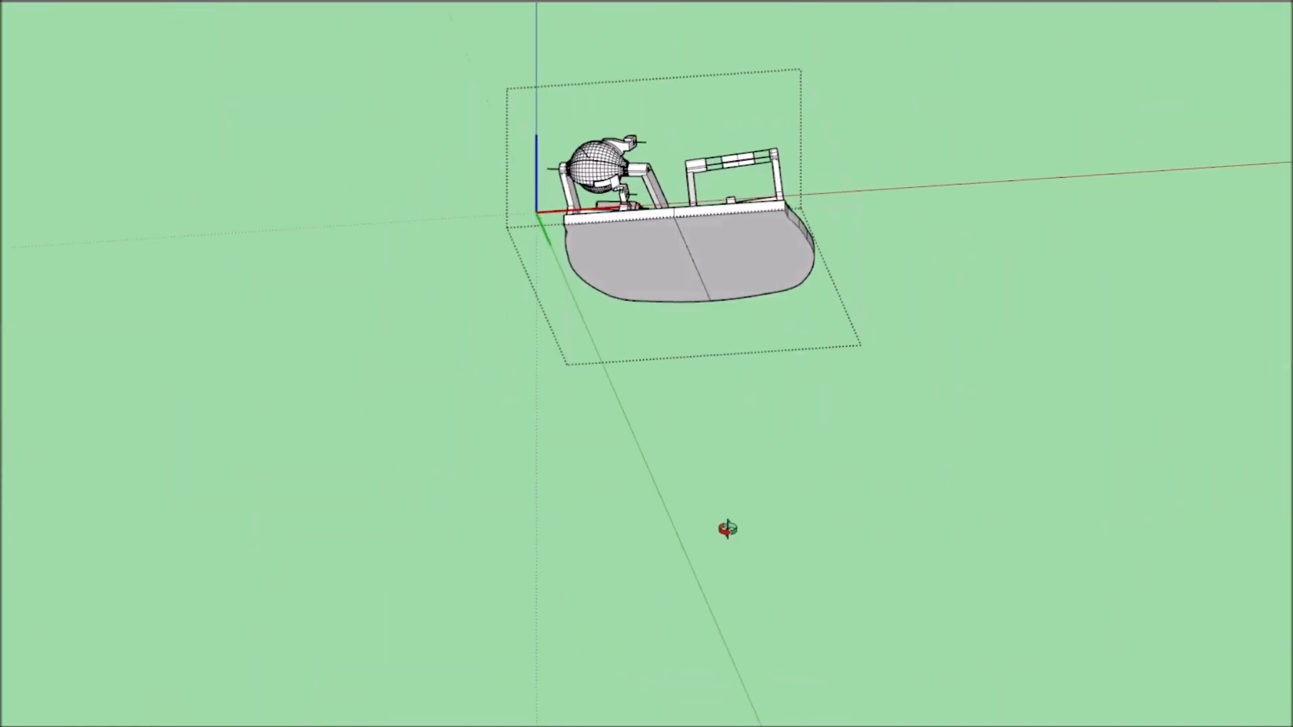
Examine the repaired base plate, the servo mounts and the support arm joints within the full assembly.
scroll(16, 84, down, 5)
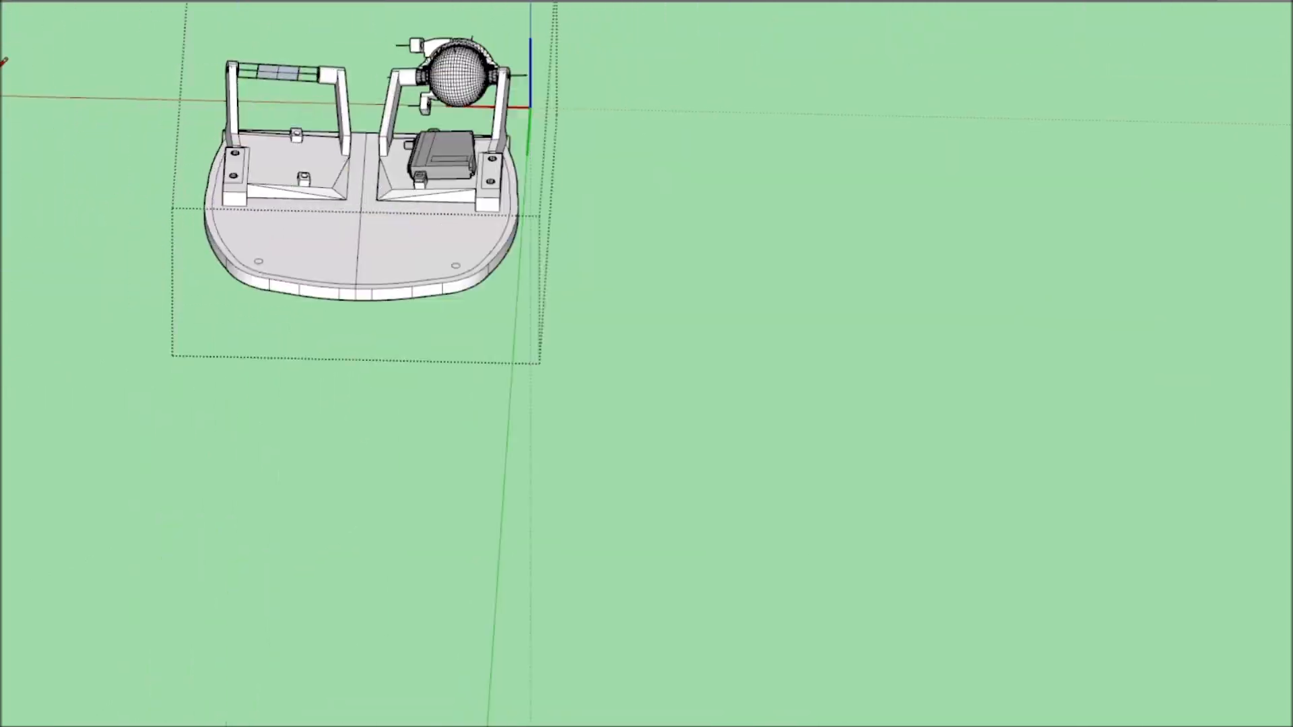
scroll(378, 196, up, 4)
middle_drag(660, 330, 727, 341)
scroll(716, 351, down, 3)
scroll(835, 243, up, 3)
mouse_move(835, 249)
middle_down()
mouse_move(762, 274)
mouse_move(970, 232)
mouse_move(196, 52)
mouse_move(854, 439)
mouse_move(556, 361)
middle_up()
scroll(998, 216, down, 3)
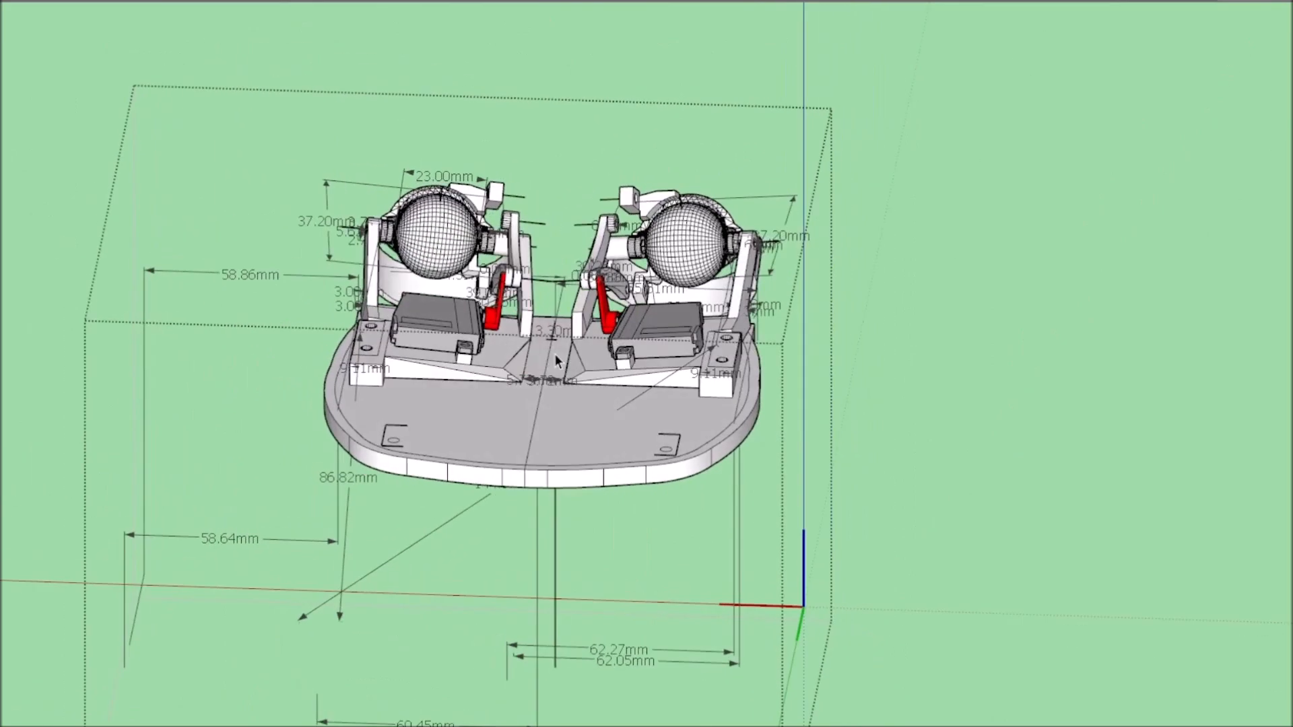
scroll(563, 366, up, 4)
mouse_move(971, 282)
middle_down()
mouse_move(563, 367)
mouse_move(493, 179)
mouse_move(429, 225)
mouse_move(398, 288)
mouse_move(823, 317)
mouse_move(632, 214)
mouse_move(889, 288)
mouse_move(514, 369)
mouse_move(730, 208)
mouse_move(681, 445)
mouse_move(132, 472)
middle_up()
scroll(429, 225, up, 3)
scroll(431, 221, down, 3)
scroll(433, 219, down, 3)
scroll(823, 317, up, 4)
scroll(881, 298, down, 4)
scroll(892, 440, up, 3)
mouse_move(543, 570)
middle_down()
mouse_move(891, 440)
mouse_move(693, 406)
mouse_move(865, 303)
mouse_move(749, 369)
middle_up()
scroll(891, 440, down, 4)
scroll(865, 303, up, 5)
scroll(749, 370, up, 4)
scroll(749, 369, down, 4)
scroll(717, 397, up, 4)
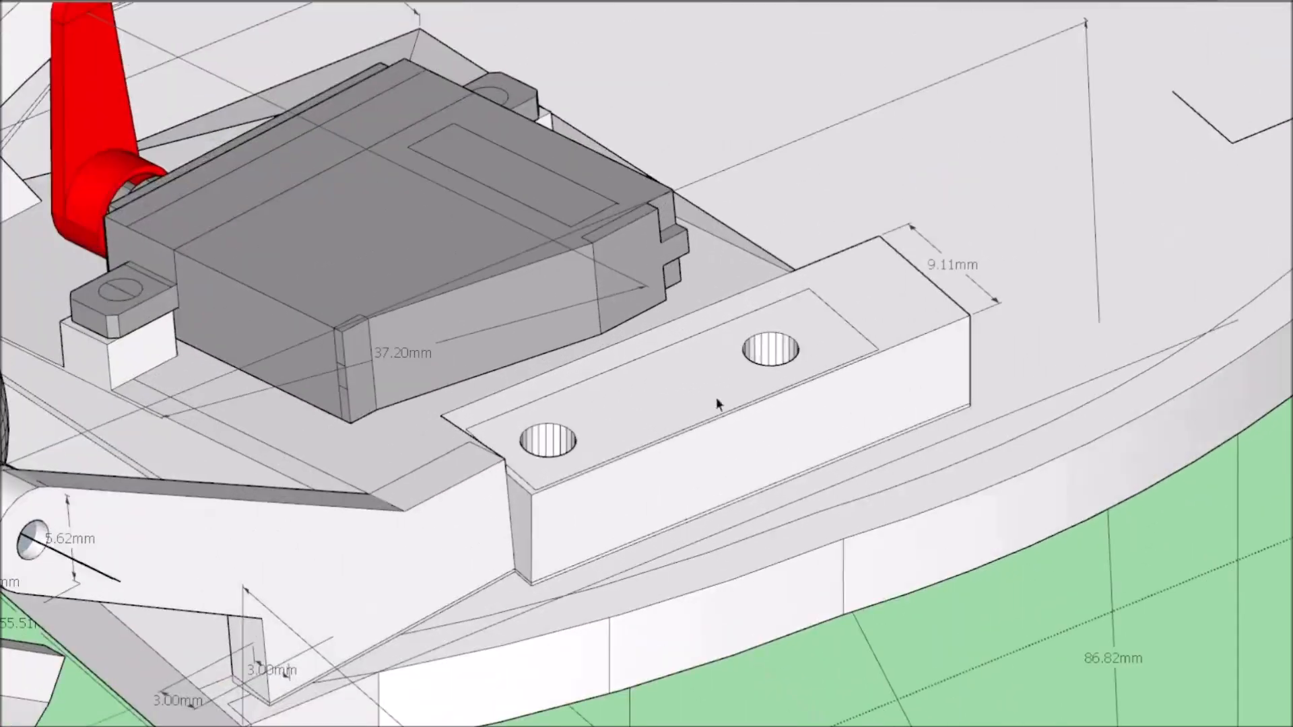
scroll(717, 398, down, 5)
Inspect the upper support frame on its own and in place over the base assembly.
middle_drag(557, 455, 362, 255)
middle_drag(633, 121, 506, 171)
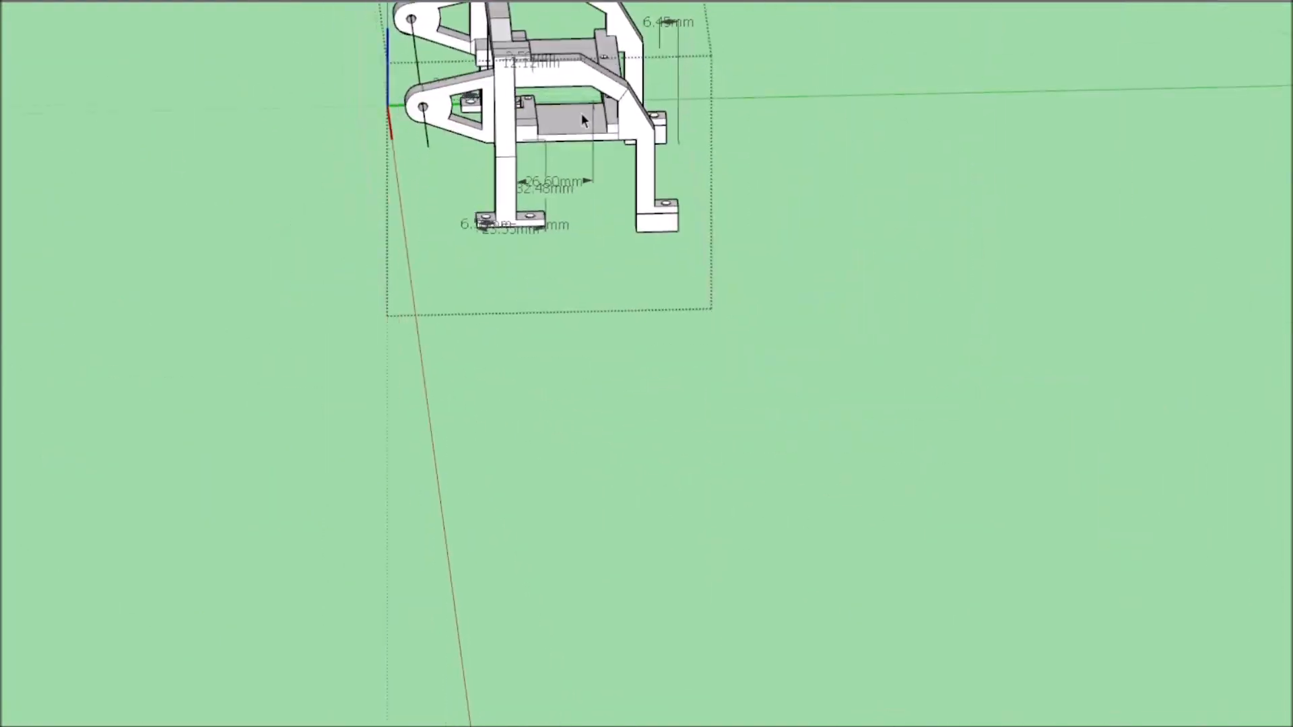
mouse_move(660, 167)
middle_down()
mouse_move(242, 450)
mouse_move(539, 357)
mouse_move(205, 373)
mouse_move(532, 364)
mouse_move(377, 370)
middle_up()
scroll(539, 357, up, 3)
scroll(540, 357, down, 4)
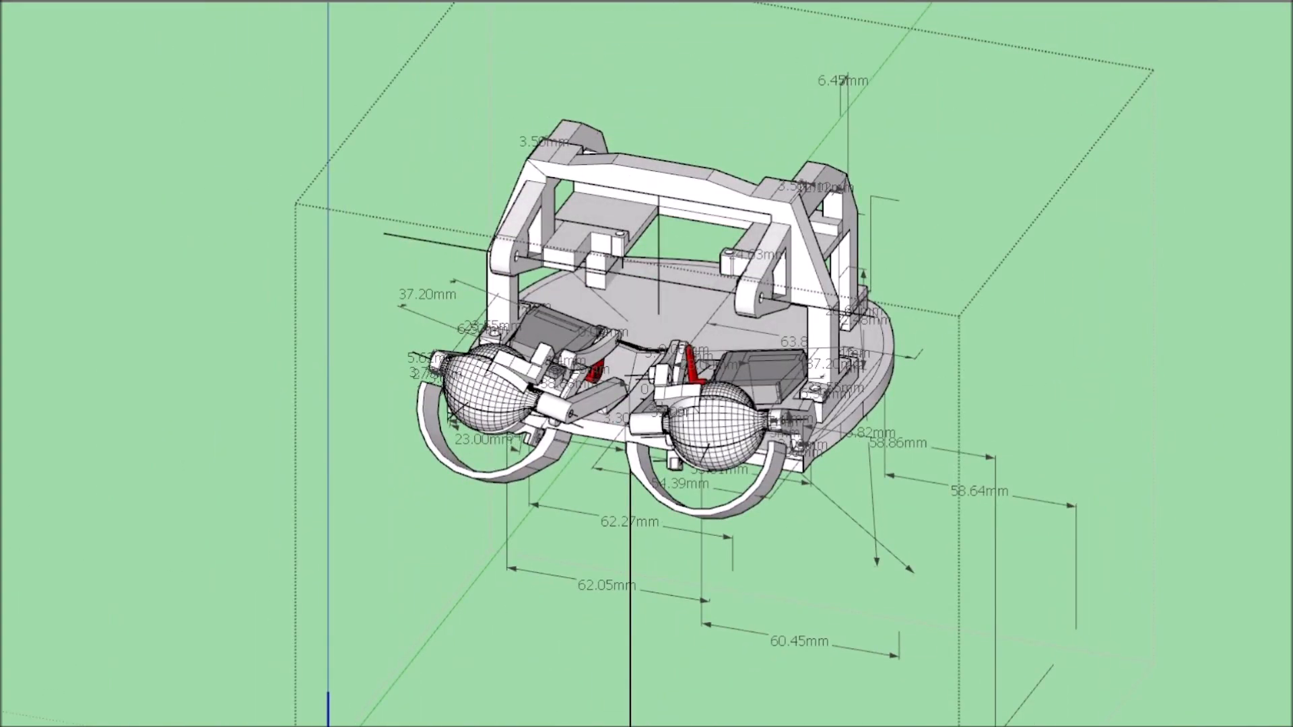
Hide the upper frame and select the base plate's geometry in isolation to check its mounts and arms.
mouse_move(1065, 353)
middle_down()
mouse_move(357, 452)
mouse_move(1080, 245)
mouse_move(896, 354)
mouse_move(734, 372)
mouse_move(932, 330)
mouse_move(373, 272)
middle_up()
scroll(733, 372, up, 4)
click(734, 372)
scroll(734, 373, down, 4)
click(932, 330)
scroll(372, 272, up, 3)
mouse_move(730, 397)
middle_down()
mouse_move(777, 410)
mouse_move(860, 526)
middle_up()
scroll(743, 458, up, 4)
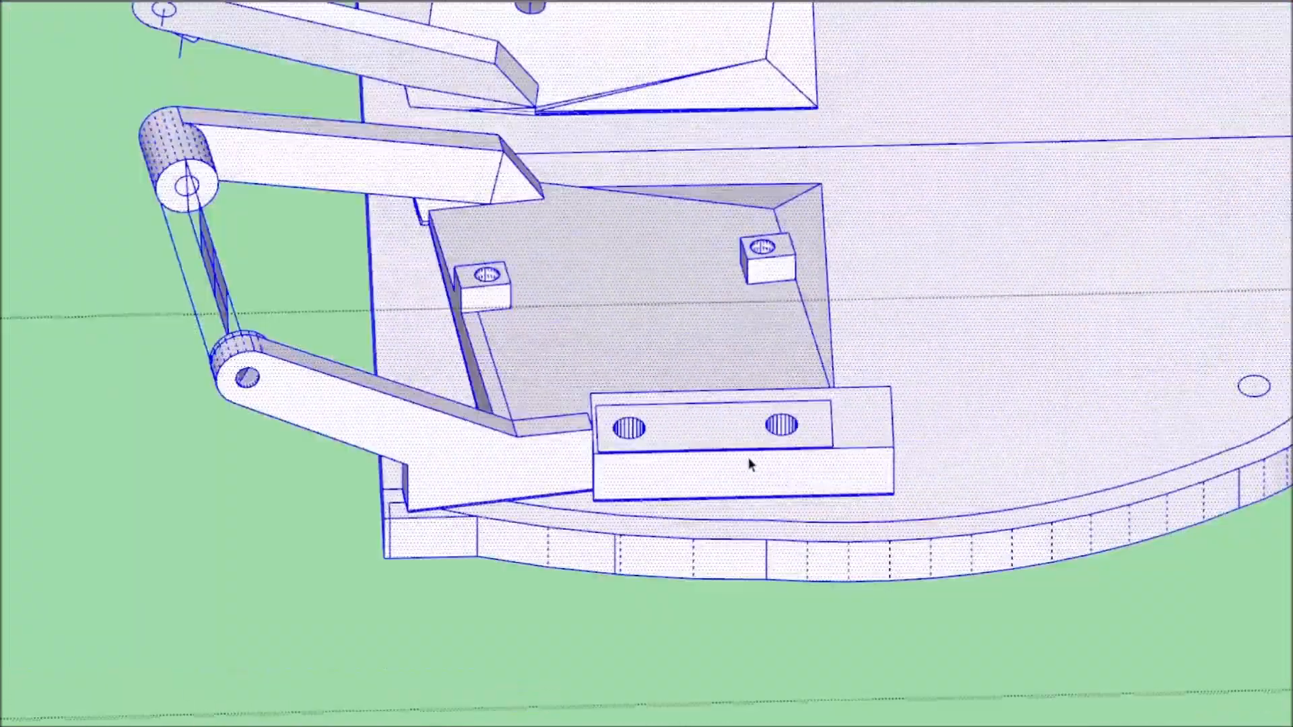
scroll(742, 458, down, 5)
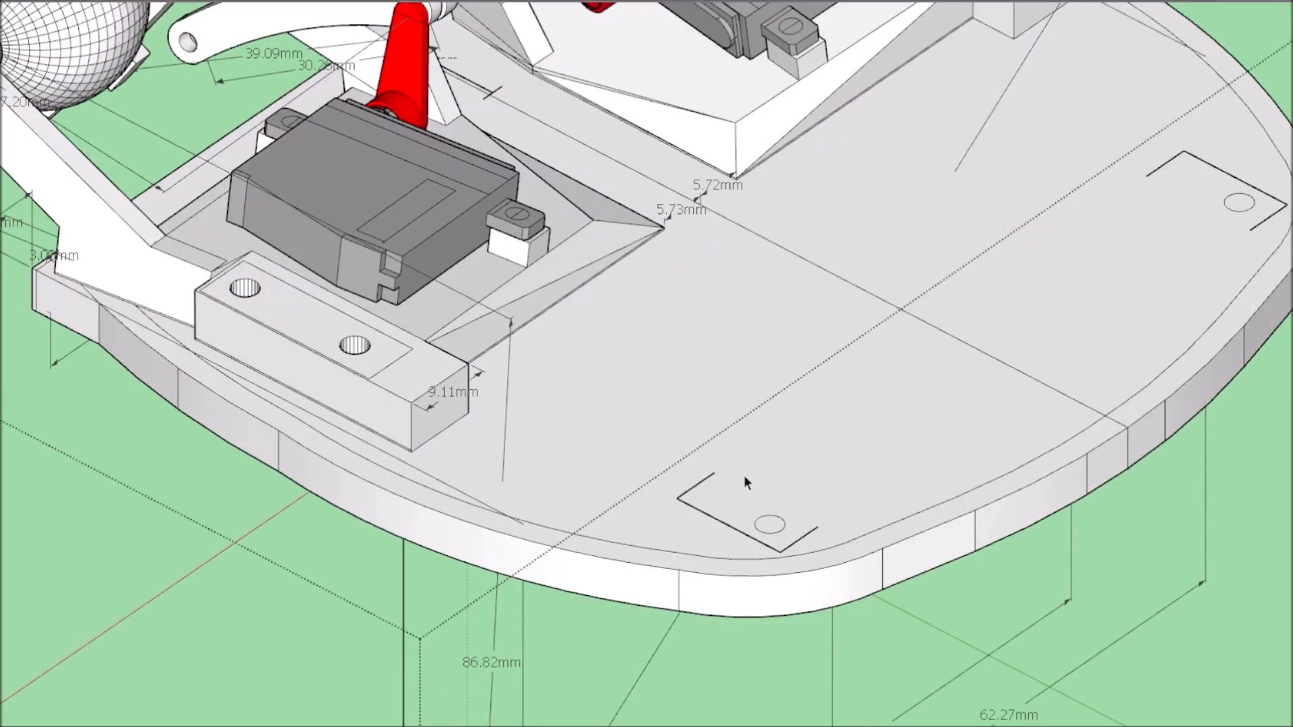
scroll(743, 475, down, 3)
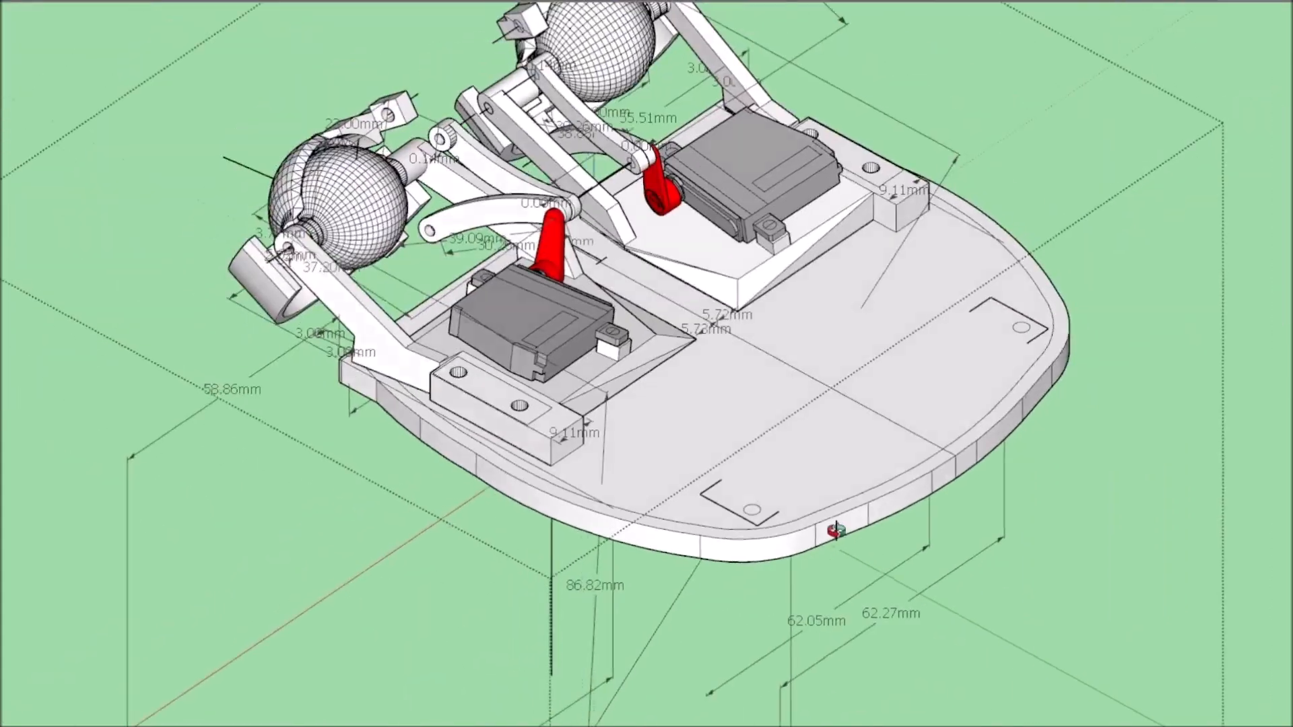
Examine the two rear screw holes and the partial rectangular outlines around them on the base plate.
middle_drag(844, 513, 514, 566)
scroll(433, 520, up, 5)
scroll(434, 520, down, 4)
middle_drag(582, 516, 471, 512)
scroll(270, 458, up, 4)
scroll(358, 416, down, 4)
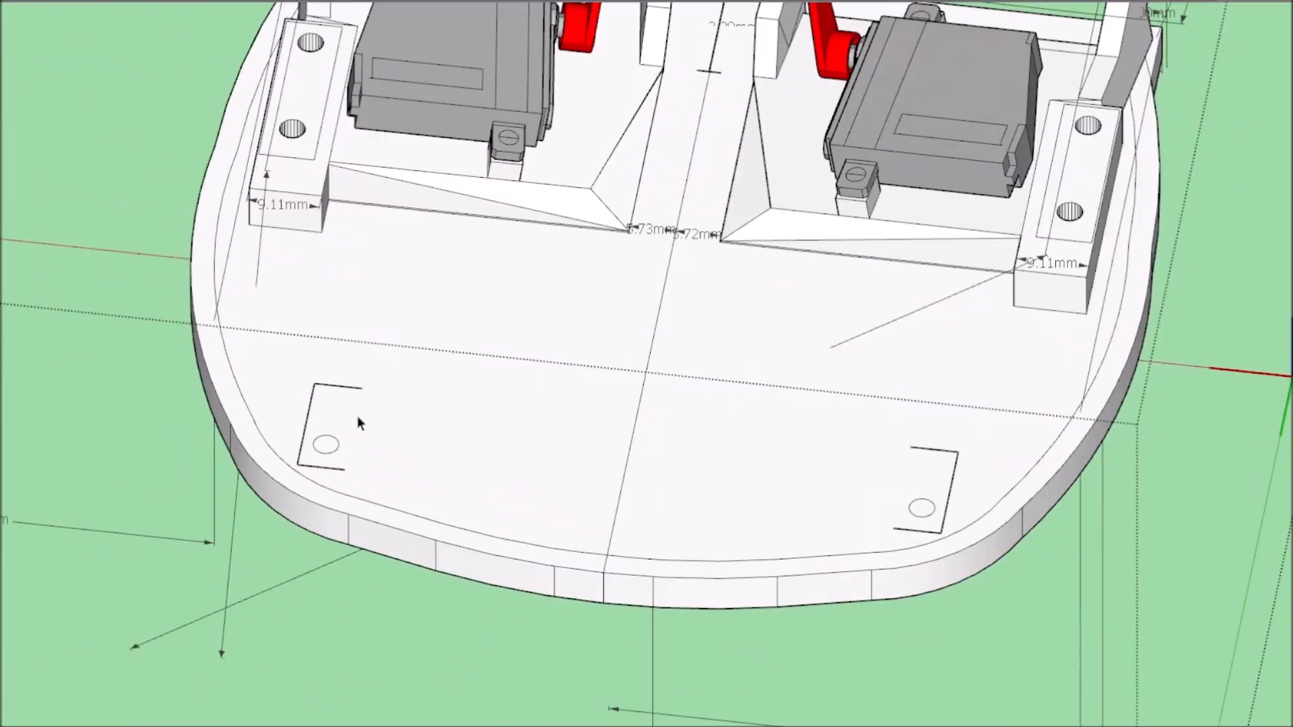
scroll(358, 416, up, 3)
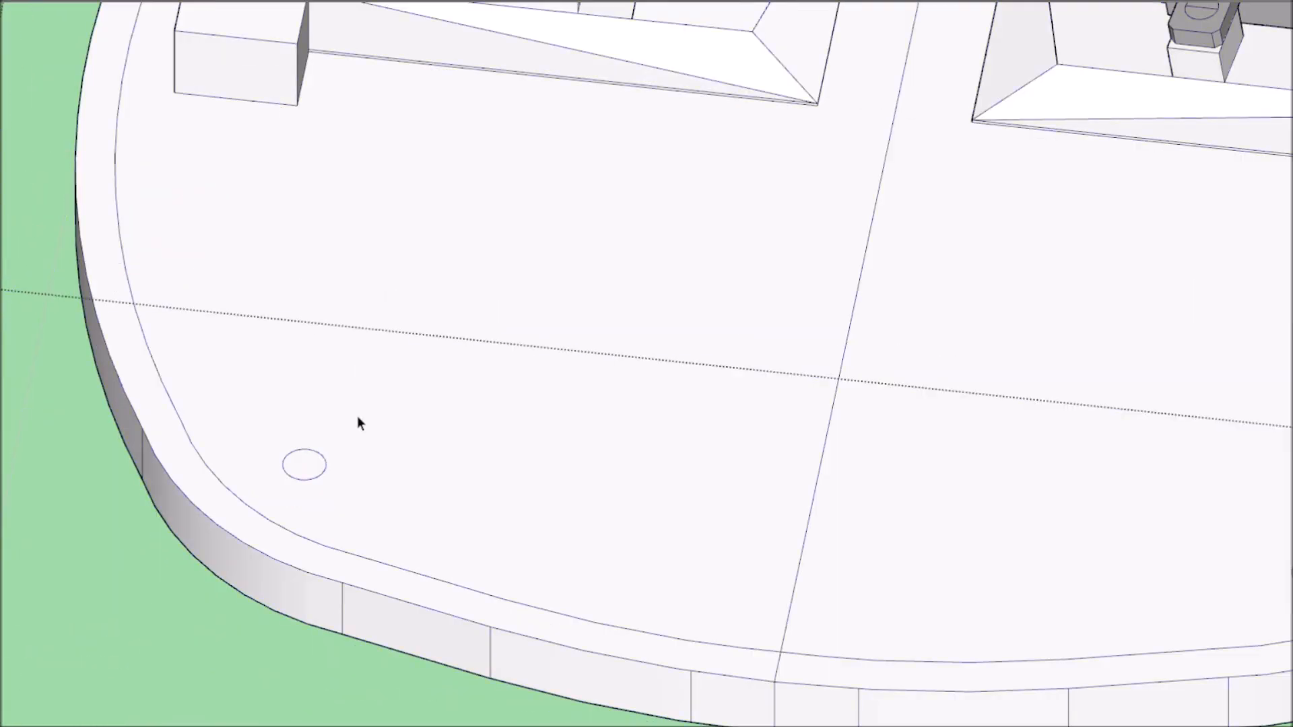
scroll(357, 416, down, 3)
scroll(358, 418, down, 4)
middle_drag(341, 413, 363, 565)
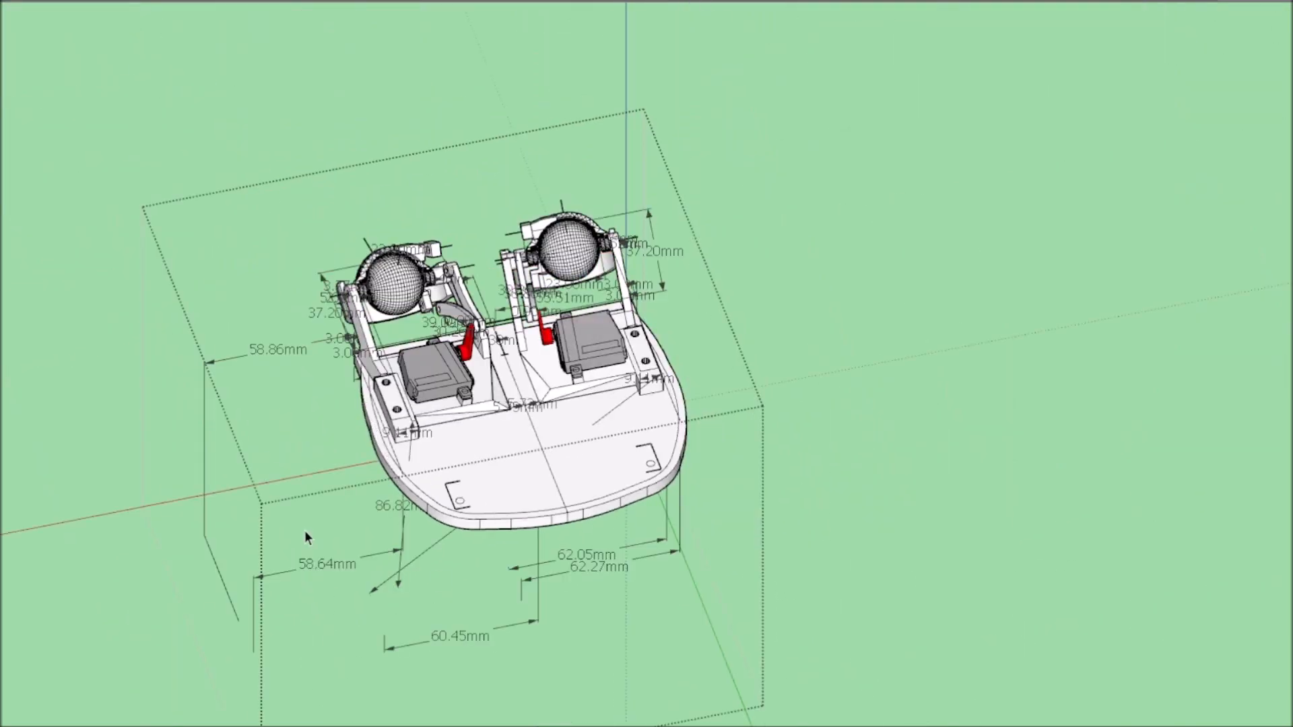
scroll(549, 441, up, 4)
mouse_move(525, 441)
middle_down()
mouse_move(370, 414)
mouse_move(293, 373)
mouse_move(560, 462)
mouse_move(453, 414)
middle_up()
click(370, 415)
scroll(341, 394, up, 4)
scroll(526, 418, down, 4)
scroll(452, 414, up, 1)
scroll(498, 377, down, 4)
mouse_move(499, 377)
middle_down()
mouse_move(493, 425)
mouse_move(506, 326)
middle_up()
scroll(507, 326, up, 1)
scroll(529, 551, down, 4)
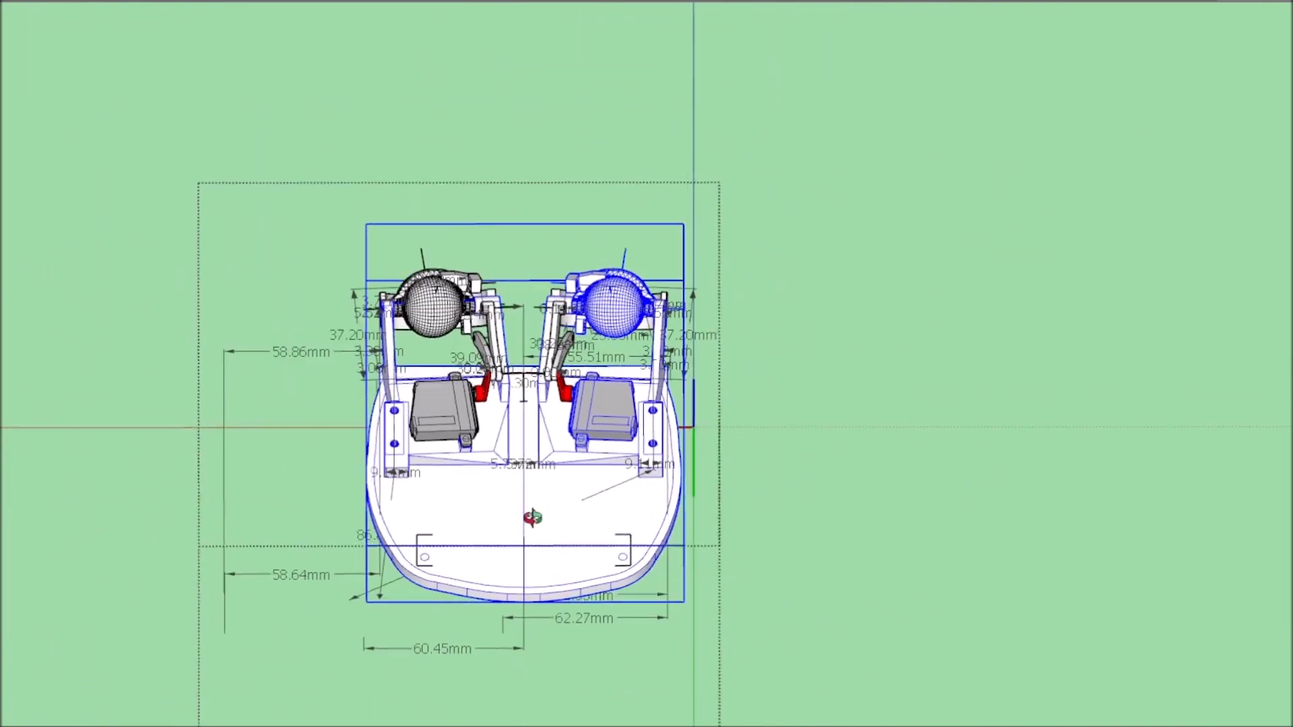
Show the upper frame again, open it for editing and draw a line across the middle of its top crossbar.
middle_drag(534, 514, 720, 410)
scroll(719, 410, up, 3)
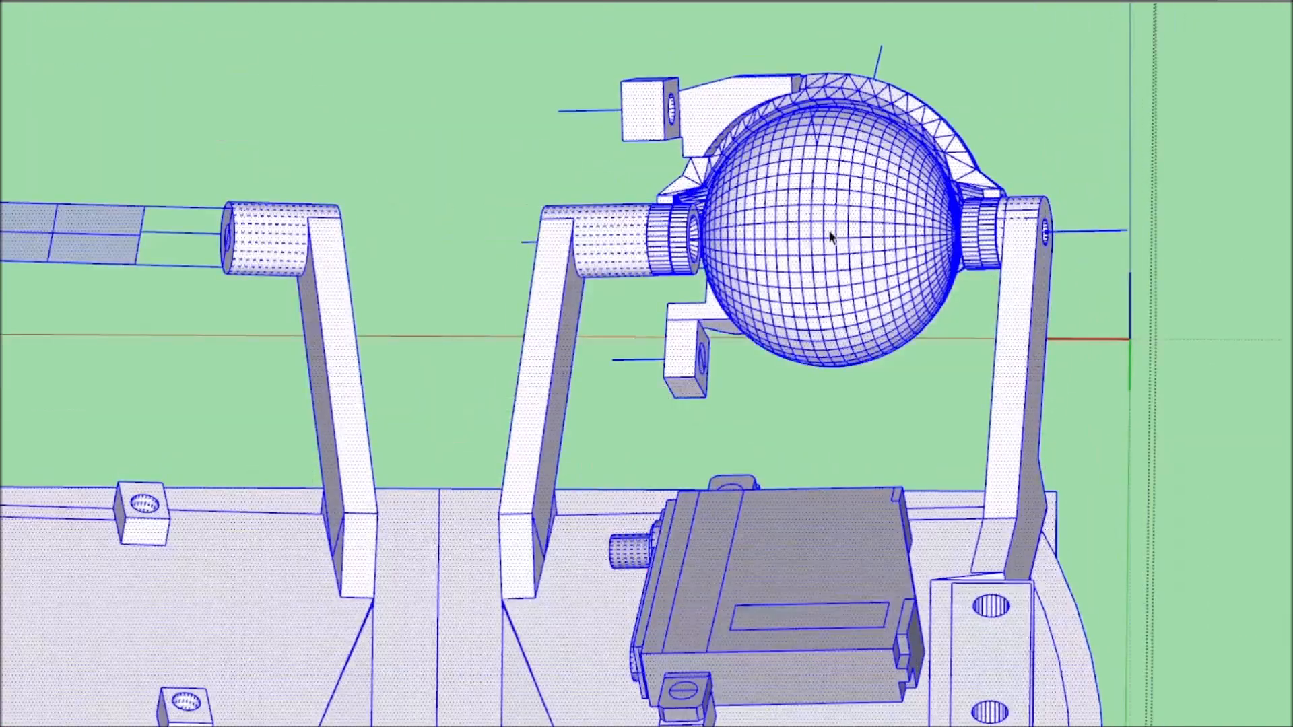
scroll(1233, 344, down, 2)
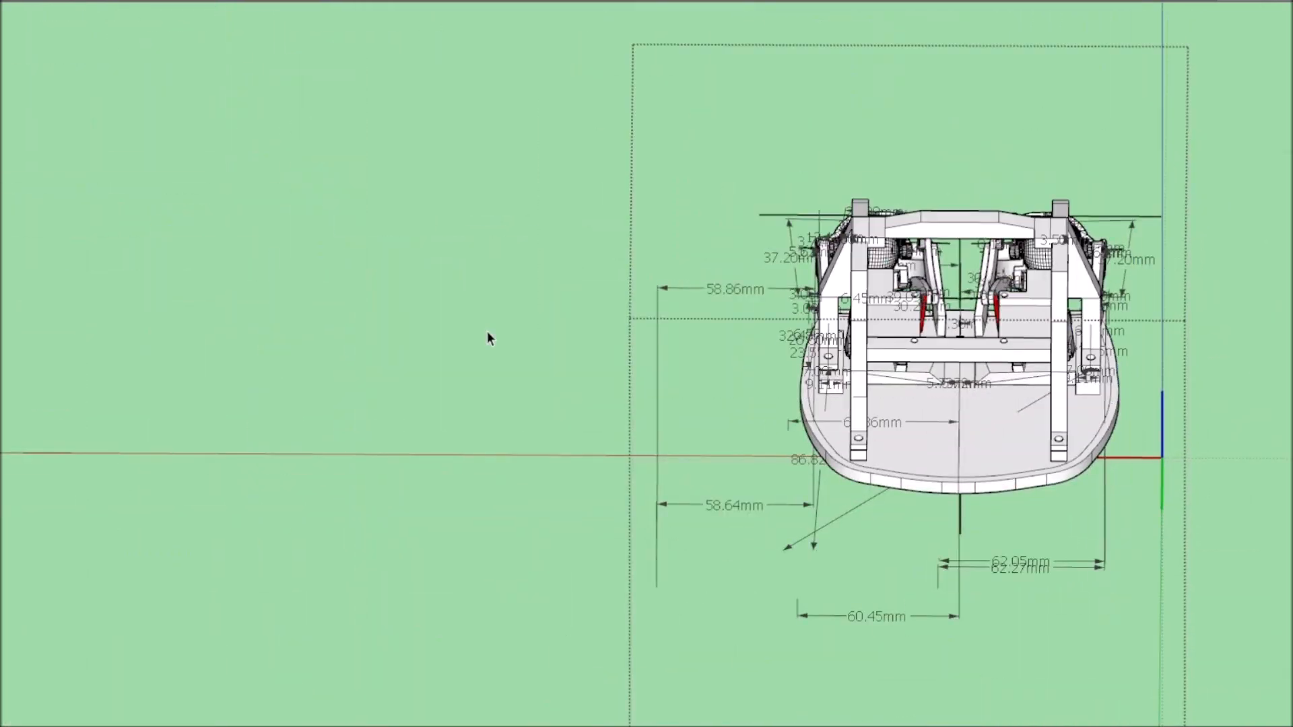
scroll(485, 332, up, 5)
middle_drag(485, 332, 921, 140)
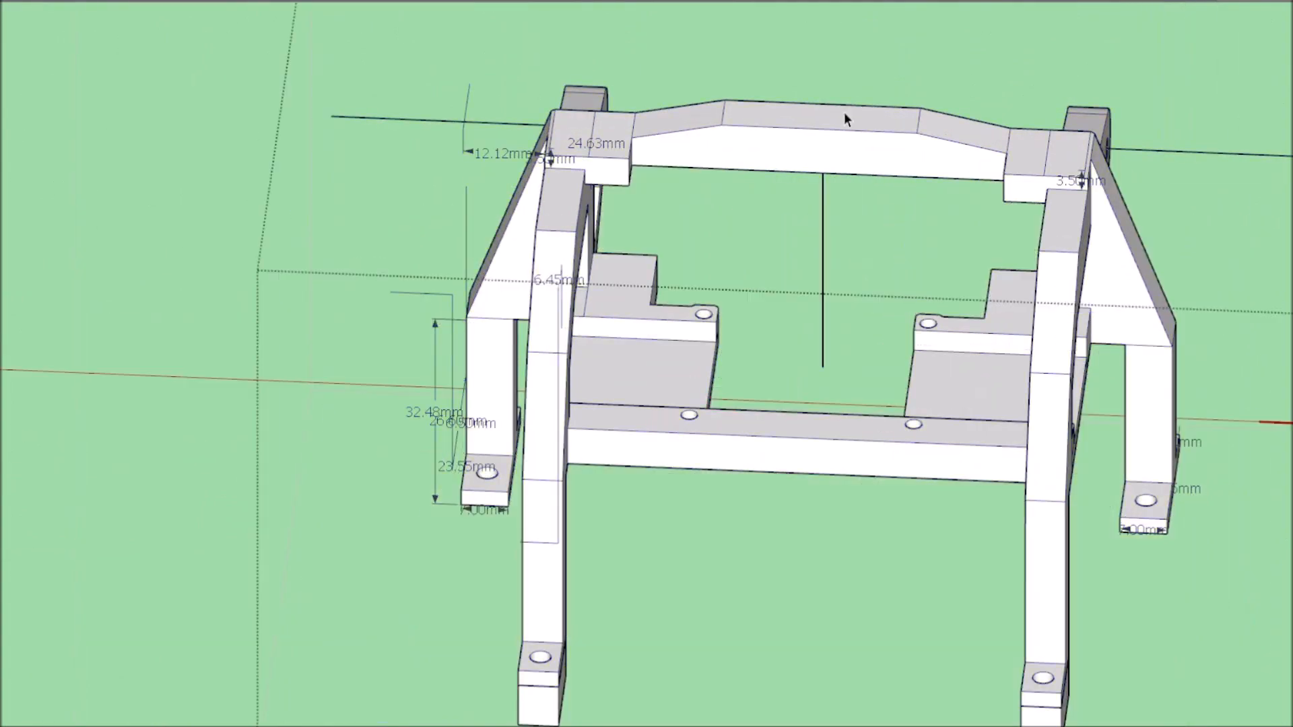
scroll(843, 112, up, 3)
key(l)
click(813, 197)
mouse_move(946, 241)
middle_down()
mouse_move(431, 266)
mouse_move(364, 289)
middle_up()
scroll(431, 266, down, 5)
scroll(404, 283, up, 4)
scroll(344, 377, down, 5)
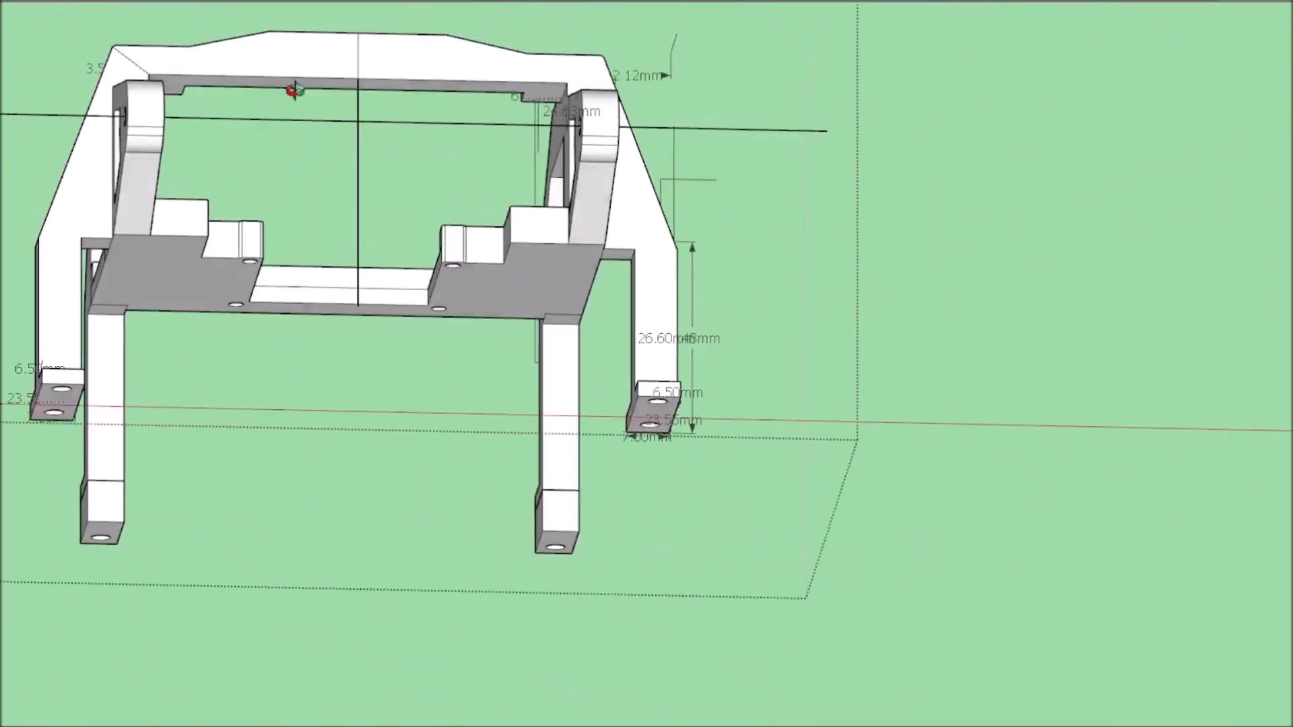
Draw another dividing line at the middle of the top crossbar on its adjoining face.
middle_drag(295, 90, 304, 47)
scroll(379, 174, up, 5)
middle_drag(370, 231, 741, 175)
click(1155, 101)
click(1175, 166)
scroll(1104, 235, down, 7)
middle_drag(1089, 266, 1073, 291)
Draw a line across the middle of the frame's lower crossbar to split it at the centre.
mouse_move(1136, 115)
middle_down()
mouse_move(442, 448)
mouse_move(646, 342)
middle_up()
scroll(474, 129, up, 5)
mouse_move(646, 223)
middle_down()
mouse_move(473, 130)
mouse_move(418, 220)
mouse_move(427, 305)
mouse_move(406, 287)
middle_up()
scroll(406, 286, up, 6)
click(406, 287)
click(417, 421)
scroll(488, 323, down, 10)
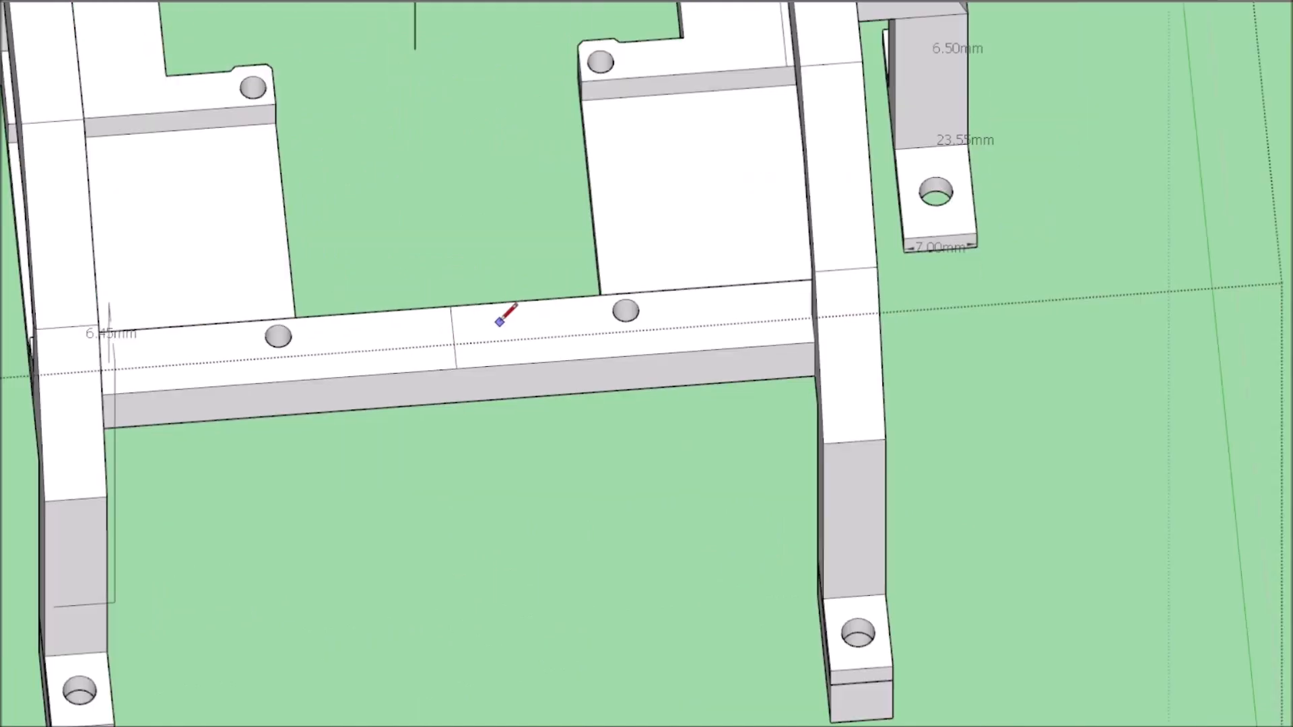
scroll(664, 154, up, 10)
mouse_move(742, 208)
middle_down()
mouse_move(663, 154)
mouse_move(577, 370)
mouse_move(621, 309)
middle_up()
scroll(619, 145, down, 2)
scroll(621, 309, down, 6)
middle_drag(705, 308, 808, 298)
Examine how the upper frame's feet sit on the base plate in the full assembly.
scroll(808, 298, up, 5)
scroll(987, 371, down, 6)
middle_drag(1030, 470, 950, 269)
scroll(950, 270, up, 4)
middle_drag(950, 269, 907, 456)
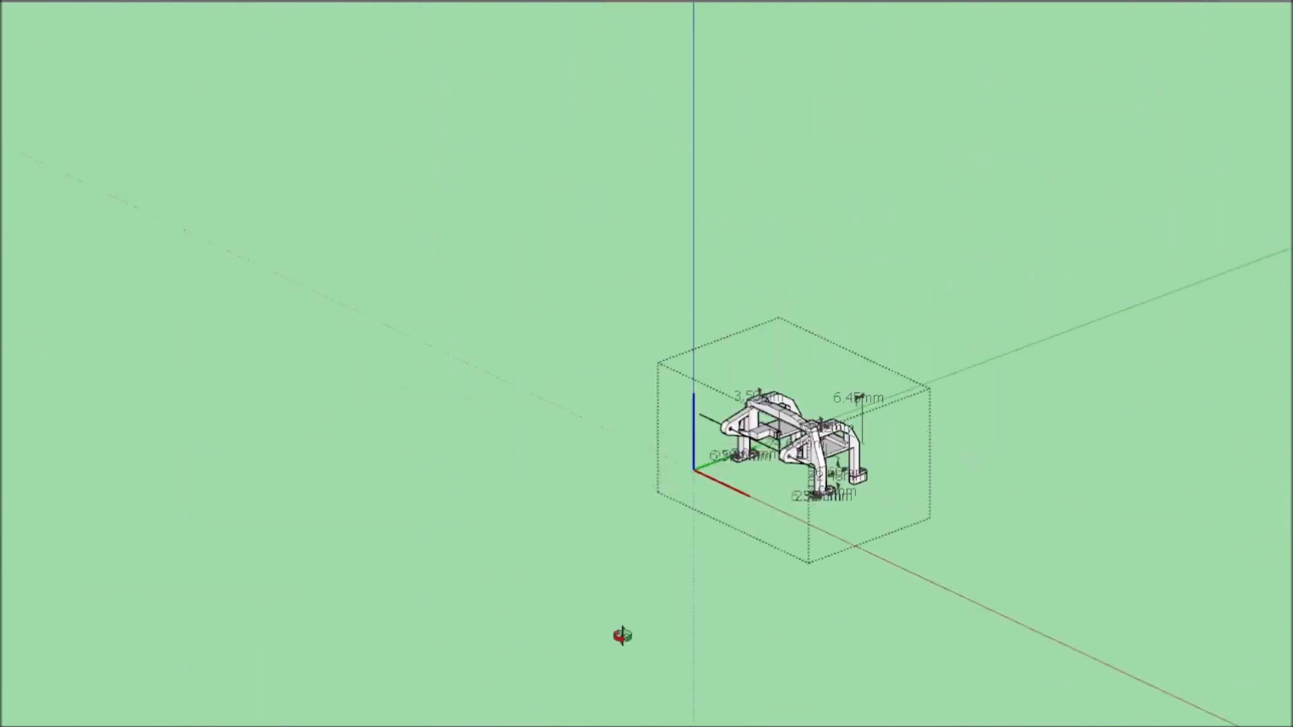
scroll(637, 395, up, 3)
middle_drag(637, 395, 627, 268)
scroll(305, 350, up, 6)
mouse_move(304, 350)
middle_down()
mouse_move(658, 370)
mouse_move(644, 521)
mouse_move(667, 367)
mouse_move(727, 393)
middle_up()
scroll(657, 370, up, 2)
scroll(657, 370, down, 5)
scroll(667, 366, up, 5)
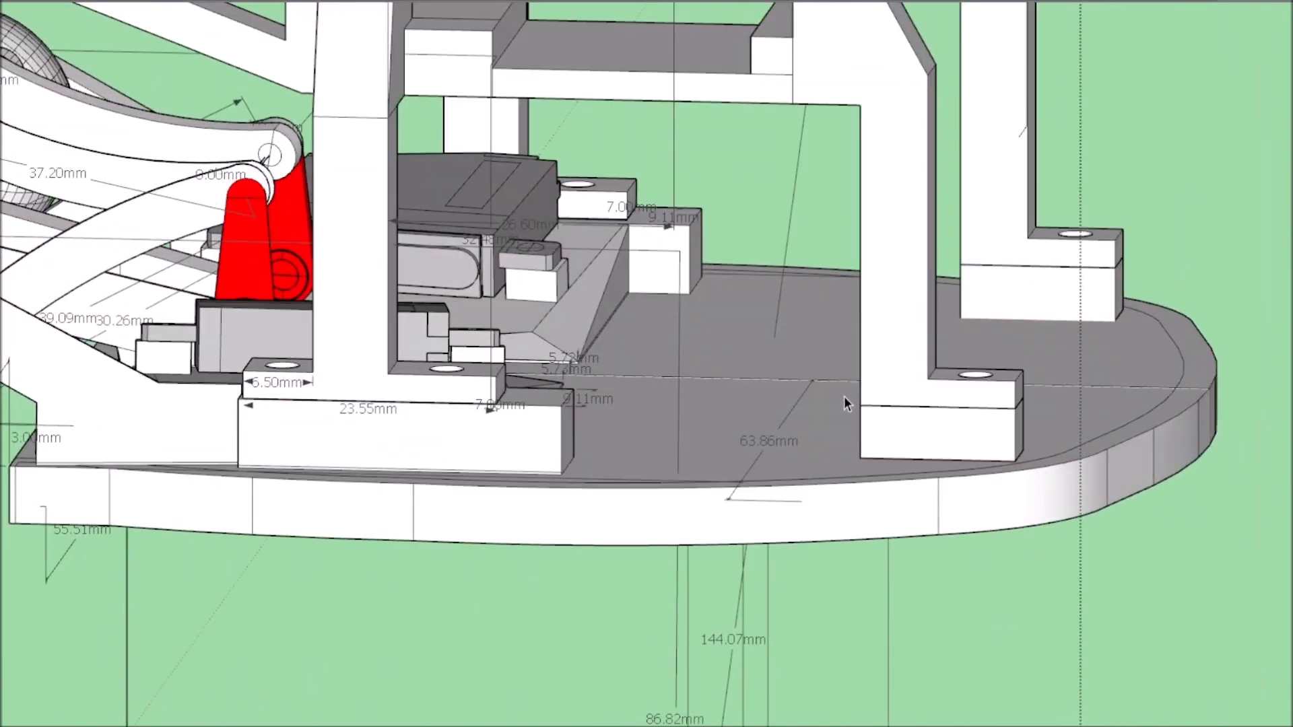
Open the upper frame for editing and adjust the undersides of its rear feet with Push/Pull.
double_click(381, 292)
click(381, 292)
scroll(970, 450, up, 3)
click(923, 369)
scroll(922, 369, down, 8)
mouse_move(1051, 377)
middle_down()
mouse_move(996, 415)
mouse_move(902, 431)
middle_up()
scroll(996, 435, up, 7)
scroll(996, 435, down, 3)
scroll(551, 431, down, 6)
middle_drag(658, 433, 779, 358)
scroll(779, 358, up, 6)
scroll(822, 281, down, 4)
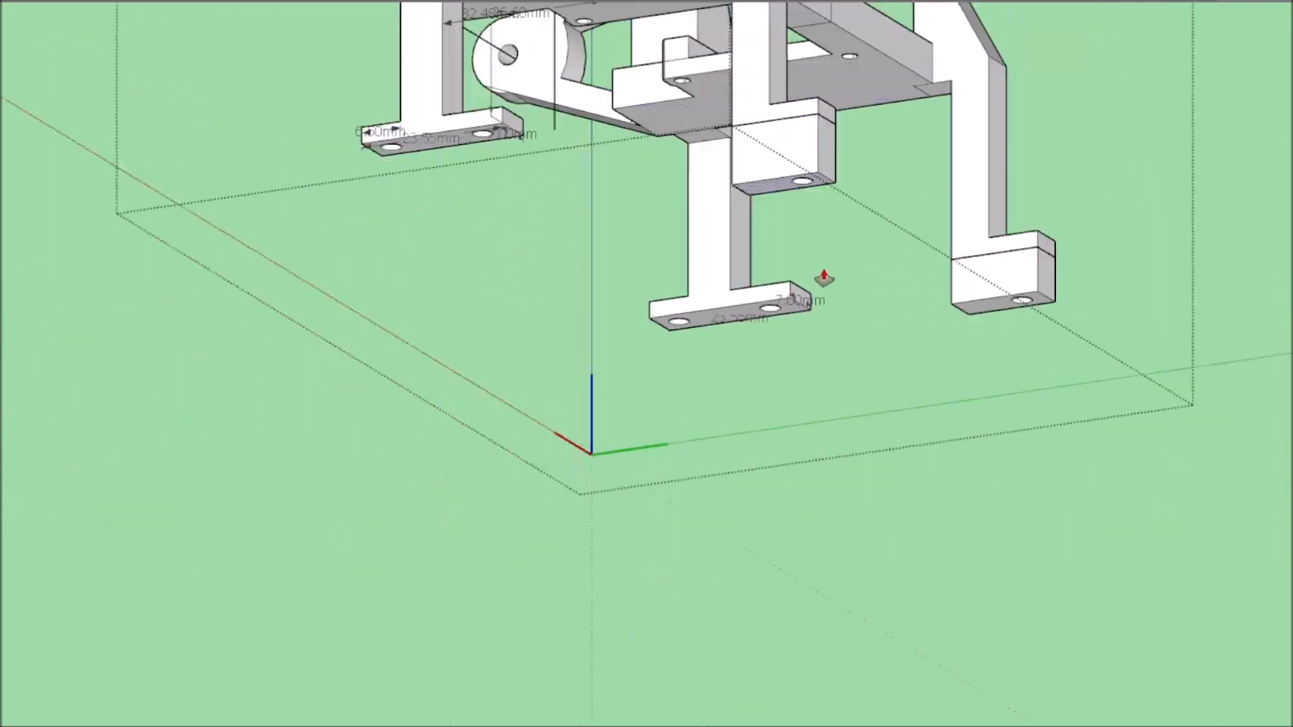
middle_drag(822, 280, 849, 498)
click(943, 559)
Open the base plate for editing and complete the rectangular outline around one rear screw hole on its top face.
mouse_move(943, 559)
middle_down()
mouse_move(759, 532)
mouse_move(490, 597)
middle_up()
scroll(759, 532, down, 4)
scroll(485, 441, up, 4)
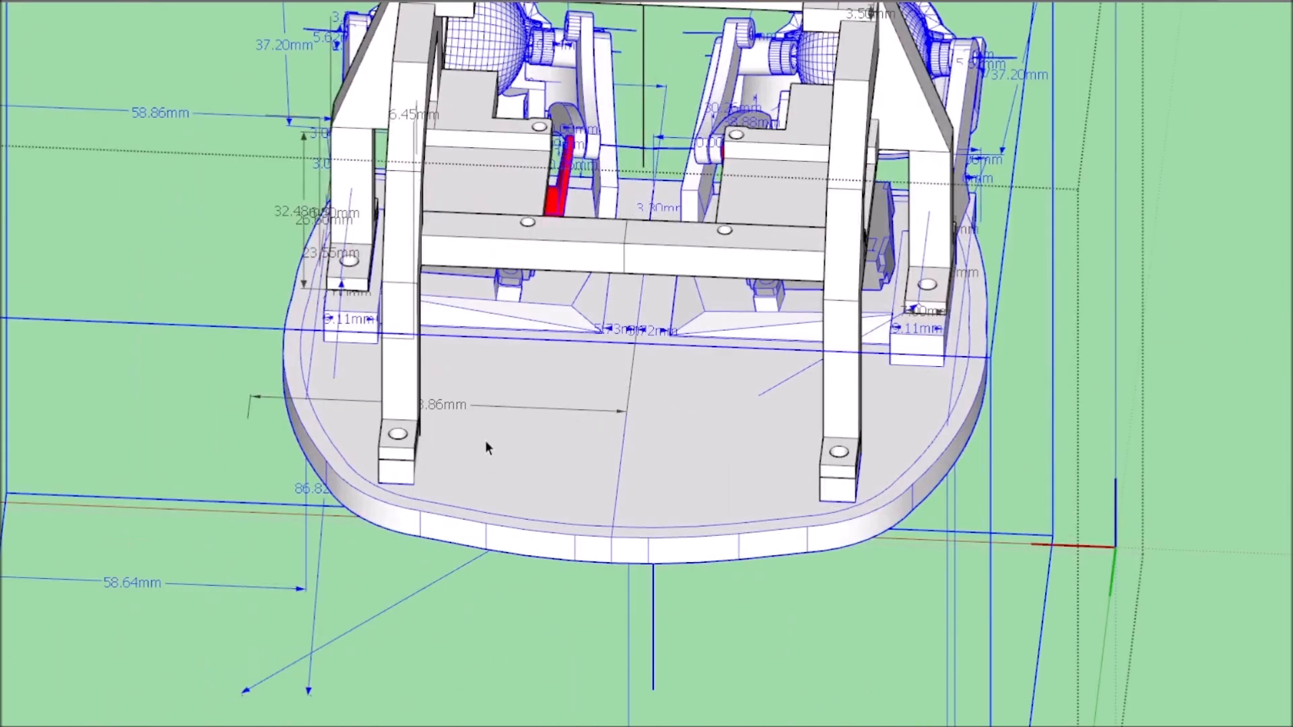
scroll(458, 450, up, 4)
click(458, 450)
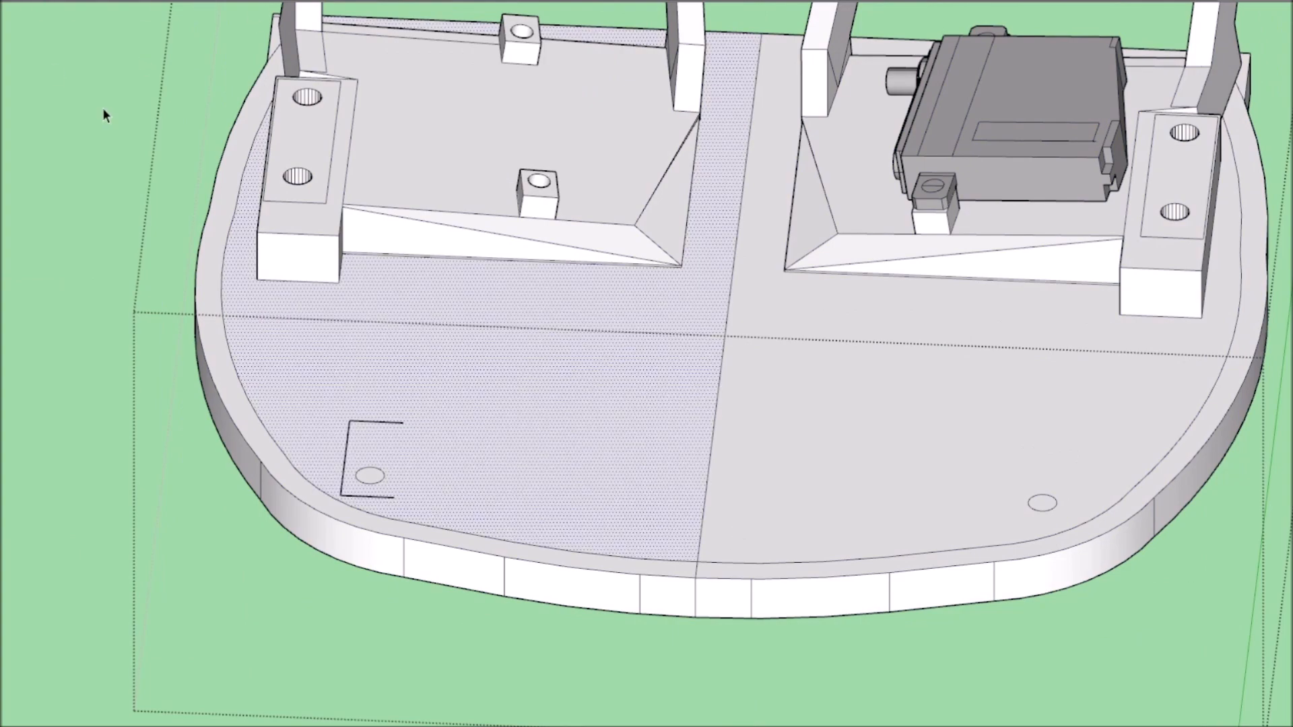
scroll(402, 423, down, 5)
mouse_move(578, 462)
middle_down()
mouse_move(353, 444)
mouse_move(597, 496)
middle_up()
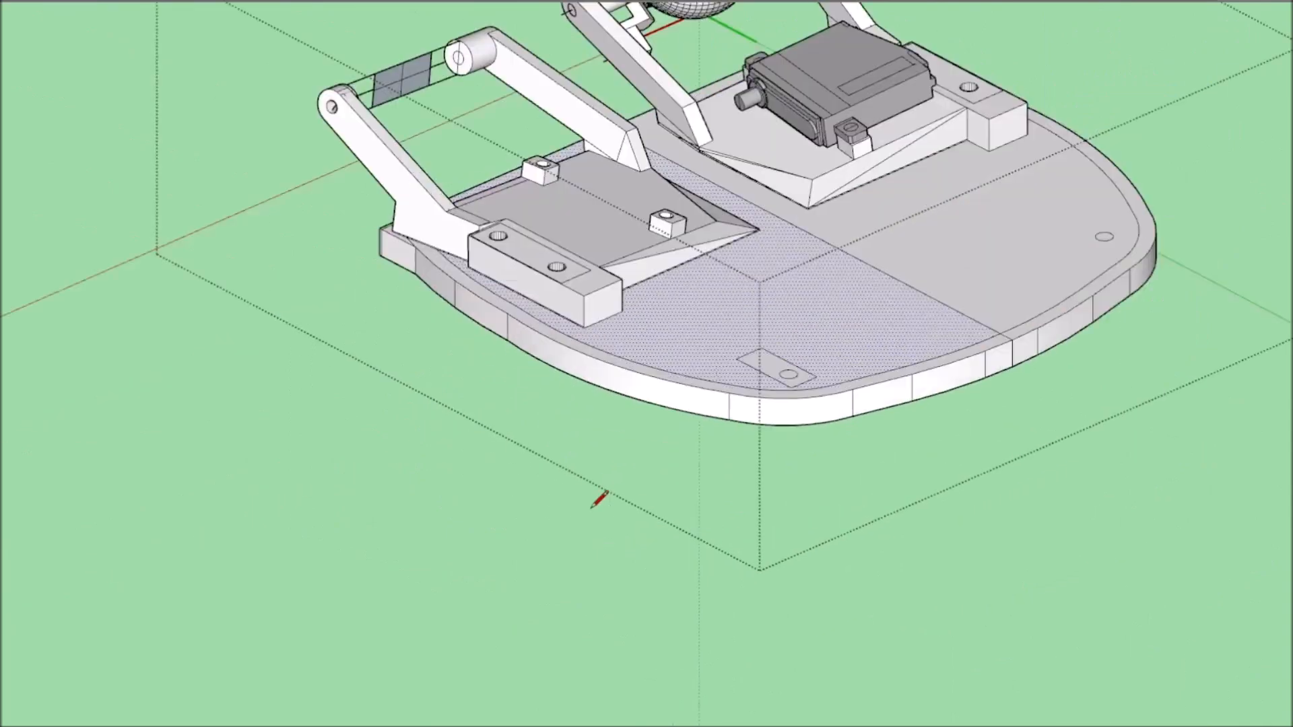
scroll(910, 409, up, 6)
scroll(606, 454, down, 5)
mouse_move(675, 471)
middle_down()
mouse_move(730, 462)
mouse_move(598, 616)
middle_up()
scroll(733, 467, up, 3)
Extrude the rectangle around the rear screw hole upward into a mounting block, keeping the hole open.
key(p)
click(502, 328)
scroll(598, 616, down, 4)
scroll(491, 520, up, 4)
scroll(592, 431, down, 4)
key(space)
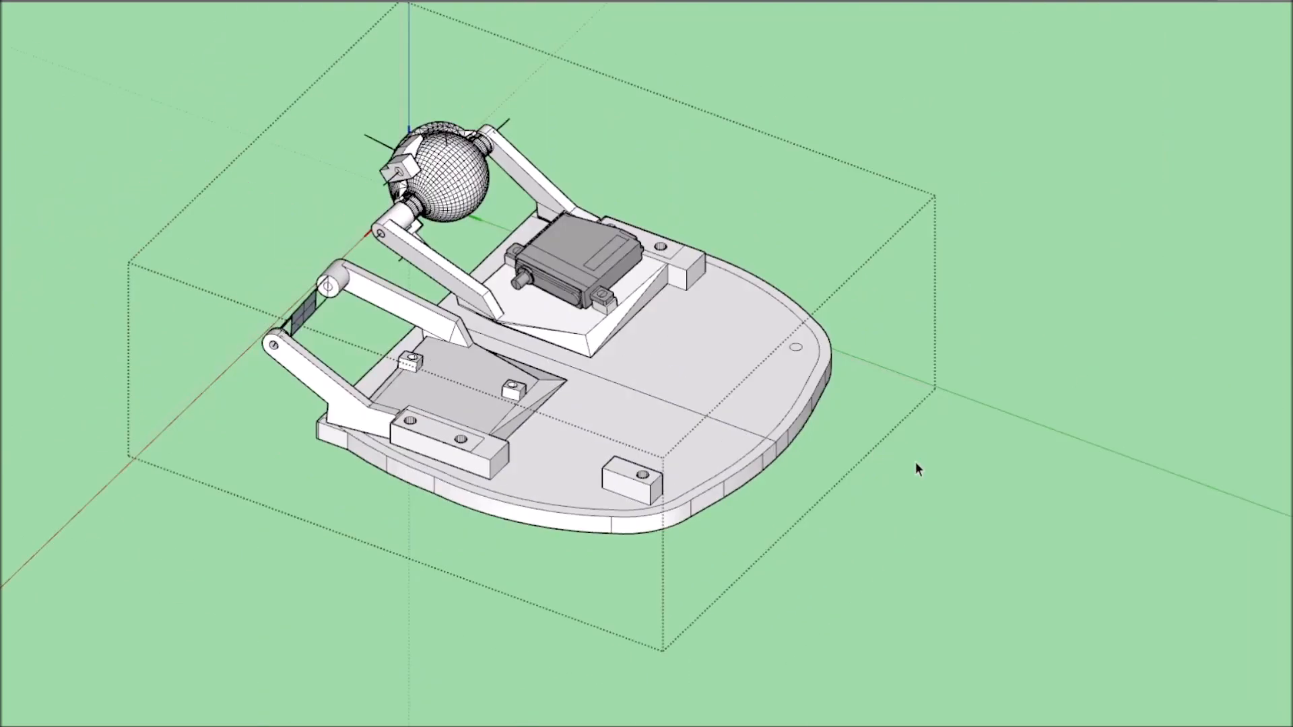
Return to the full assembly and examine the new mounting block beside the servo mounts and the opposite outline.
click(915, 463)
scroll(910, 513, up, 3)
click(911, 513)
mouse_move(911, 513)
middle_down()
mouse_move(1285, 300)
mouse_move(1277, 251)
middle_up()
scroll(660, 163, up, 4)
scroll(660, 163, down, 4)
mouse_move(660, 163)
middle_down()
mouse_move(437, 382)
mouse_move(394, 448)
middle_up()
scroll(479, 378, up, 3)
scroll(623, 391, up, 2)
double_click(723, 389)
scroll(740, 384, down, 2)
scroll(834, 295, down, 3)
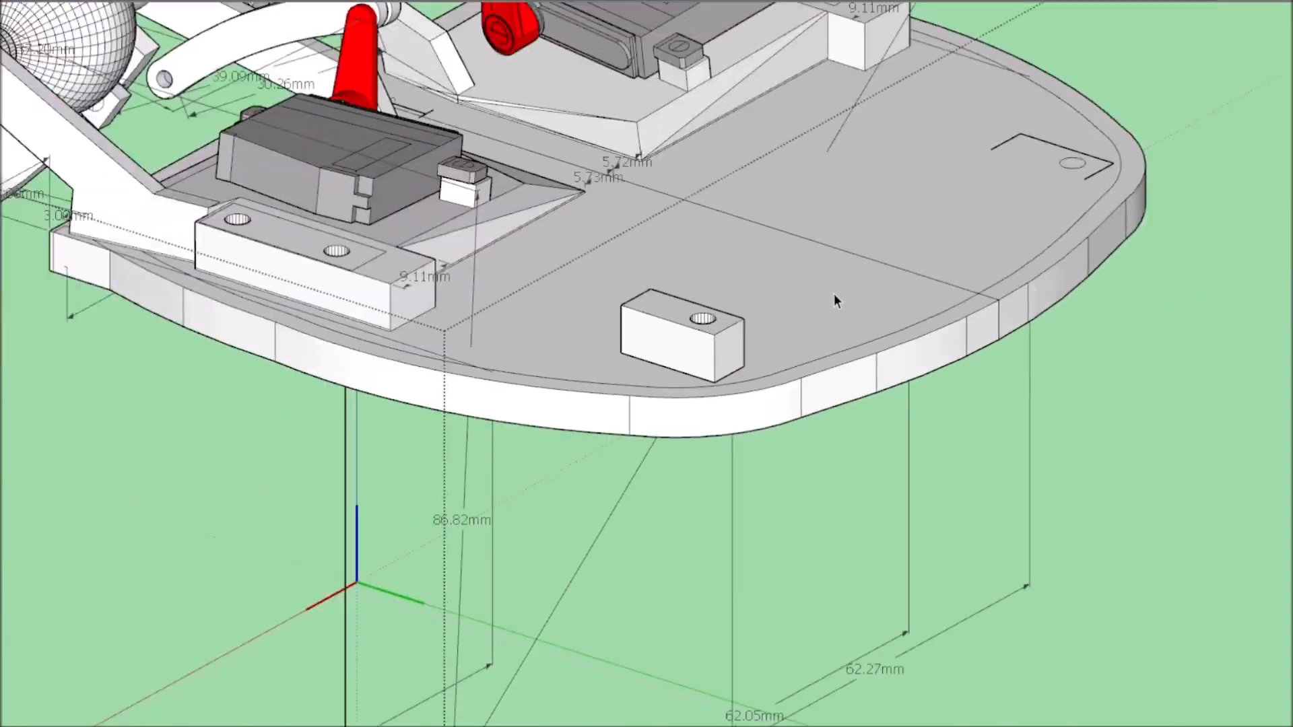
Examine how the upper frame's rear feet sit on the base plate and how its front crossbar spans the eyes.
scroll(896, 286, down, 3)
click(956, 272)
scroll(704, 371, up, 6)
scroll(705, 369, down, 6)
middle_drag(705, 369, 996, 221)
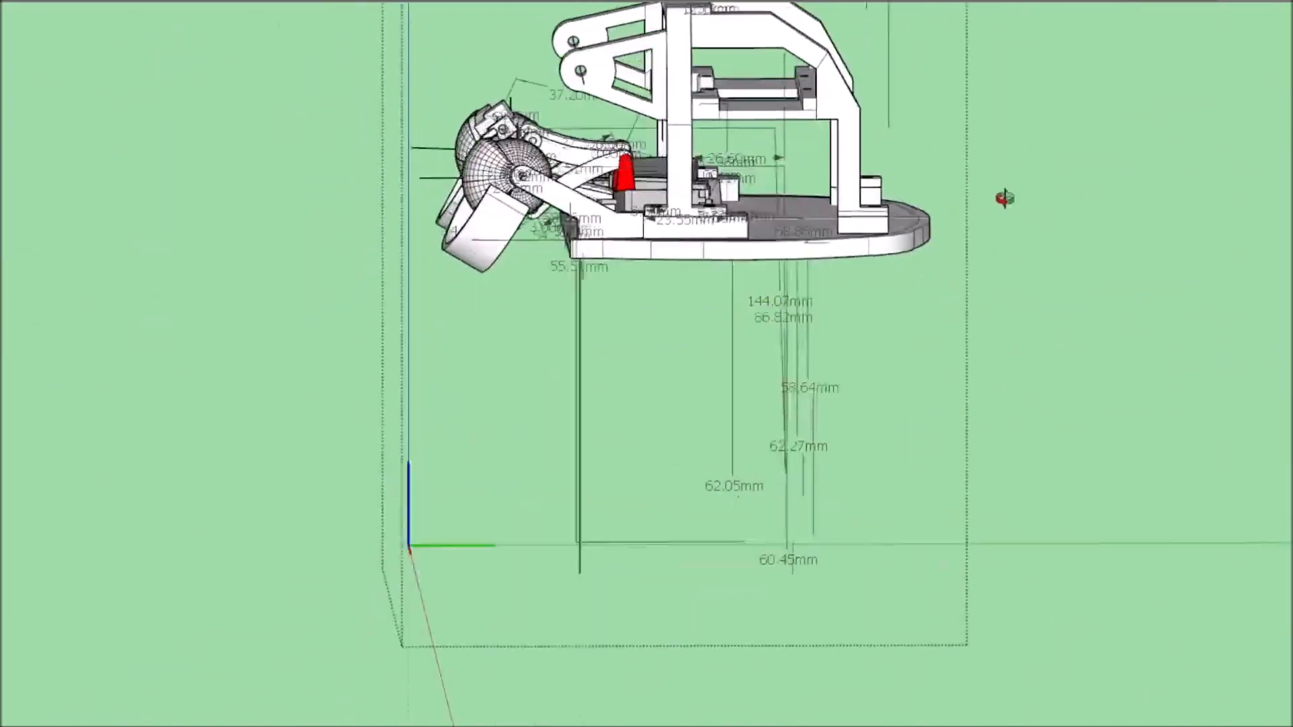
scroll(824, 175, up, 5)
scroll(818, 253, down, 2)
mouse_move(818, 253)
middle_down()
mouse_move(580, 273)
mouse_move(885, 289)
middle_up()
scroll(886, 288, down, 2)
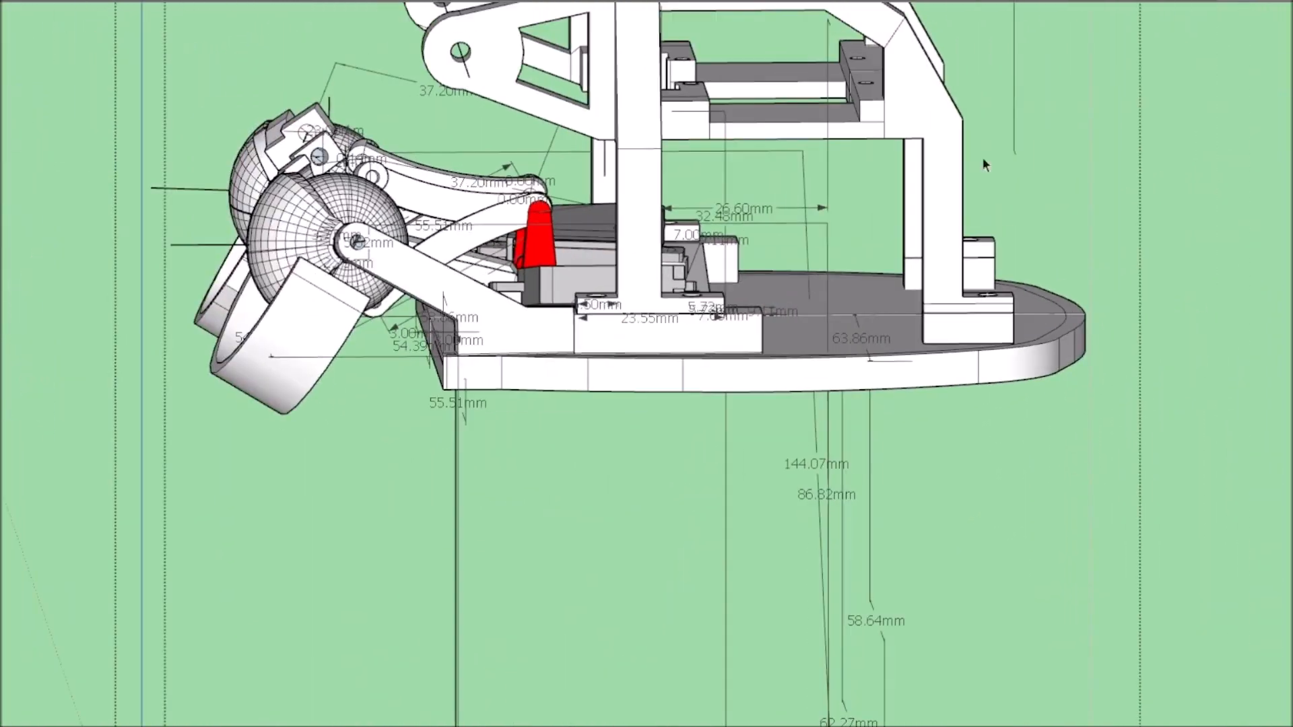
scroll(884, 206, down, 3)
middle_drag(884, 206, 700, 290)
scroll(907, 295, up, 3)
scroll(907, 295, down, 3)
mouse_move(906, 295)
middle_down()
mouse_move(158, 308)
mouse_move(776, 272)
middle_up()
scroll(776, 272, up, 4)
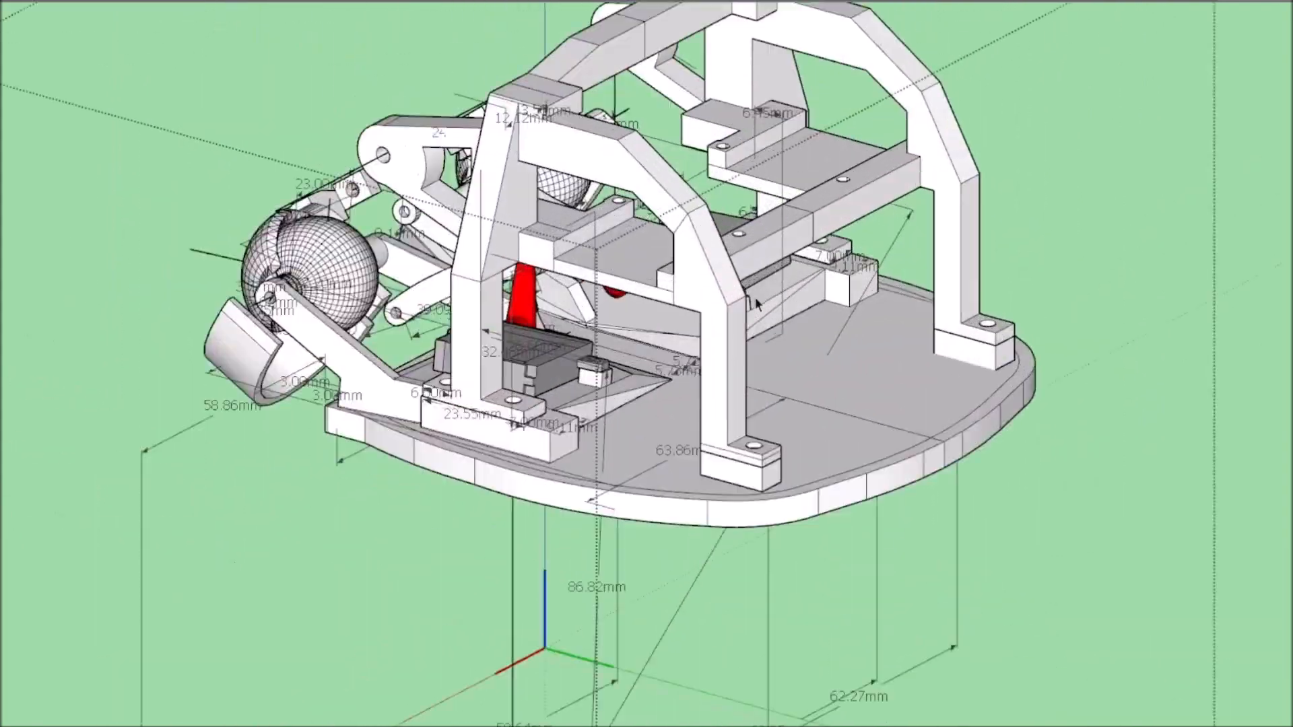
scroll(680, 293, up, 3)
scroll(677, 297, down, 4)
mouse_move(677, 297)
middle_down()
mouse_move(1039, 318)
mouse_move(548, 418)
mouse_move(332, 516)
middle_up()
scroll(549, 418, down, 4)
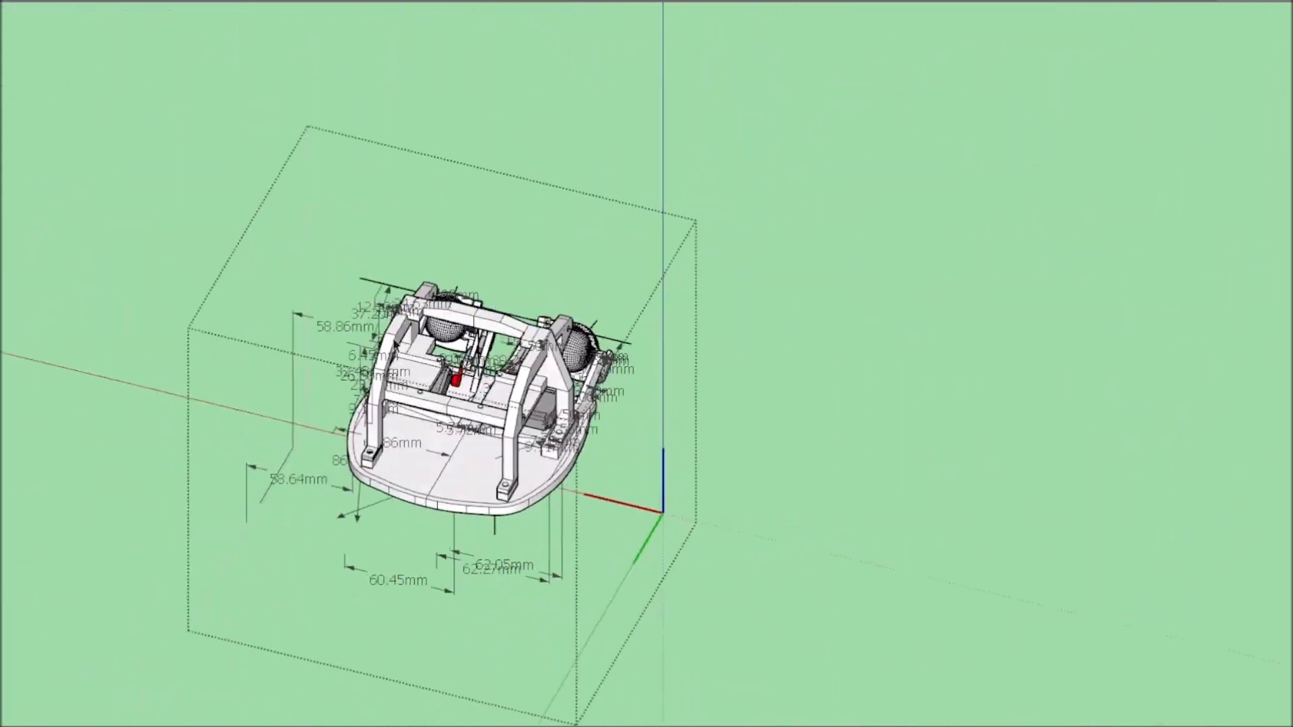
scroll(465, 276, up, 5)
scroll(345, 264, down, 1)
scroll(338, 277, up, 1)
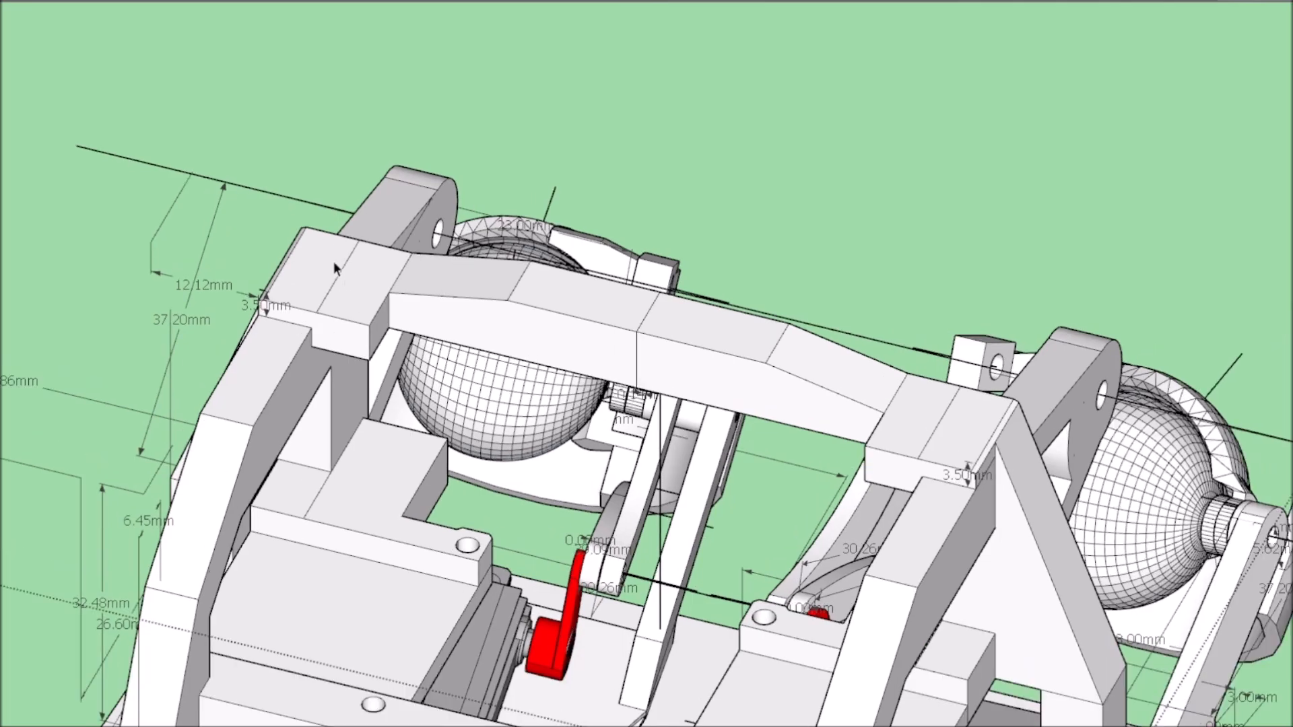
Remove the upper frame from the assembly to expose the base plate, servos and eyes.
scroll(322, 294, down, 5)
mouse_move(322, 294)
middle_down()
mouse_move(677, 380)
mouse_move(431, 377)
middle_up()
scroll(532, 322, up, 3)
mouse_move(544, 450)
middle_down()
mouse_move(532, 321)
mouse_move(586, 496)
mouse_move(924, 401)
mouse_move(1005, 470)
middle_up()
scroll(533, 322, down, 3)
scroll(994, 362, up, 3)
scroll(994, 362, down, 3)
middle_drag(994, 362, 229, 572)
key(Delete)
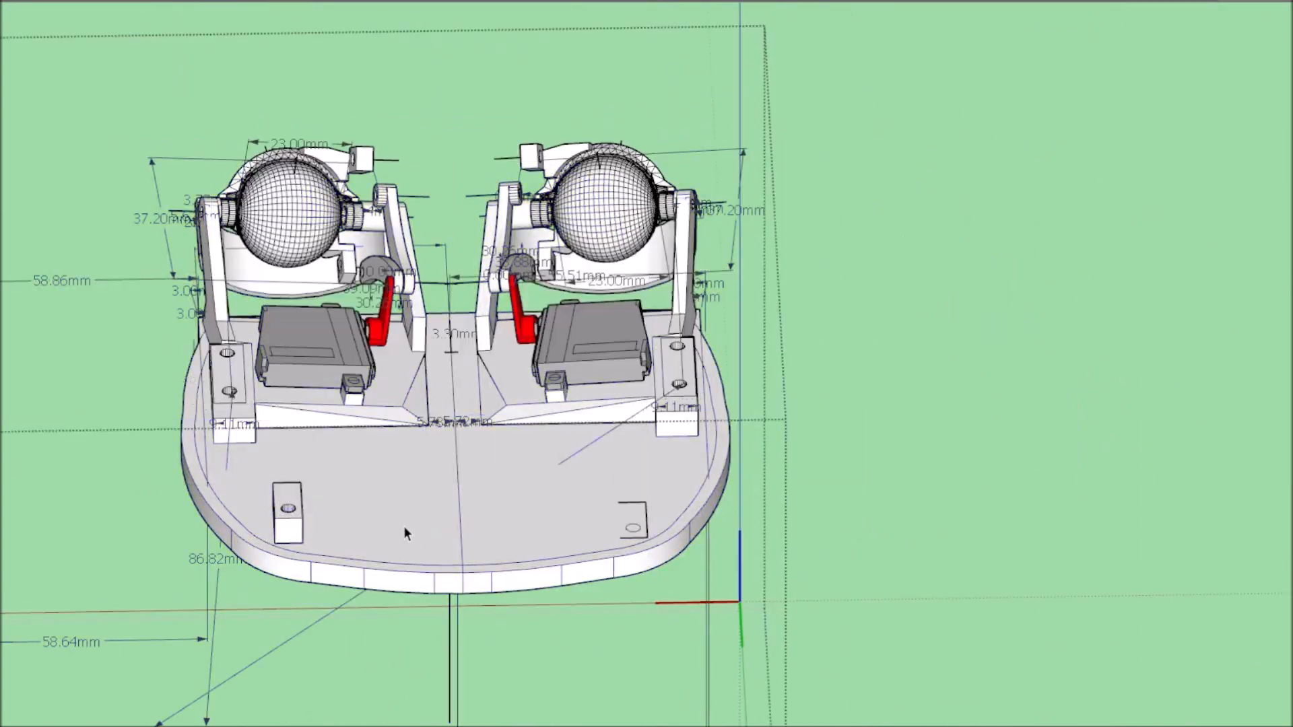
Open the base plate for editing and check its connected geometry on both sides of the centre line.
scroll(579, 283, up, 3)
middle_drag(579, 283, 513, 405)
scroll(532, 339, down, 3)
triple_click(543, 522)
scroll(543, 525, down, 6)
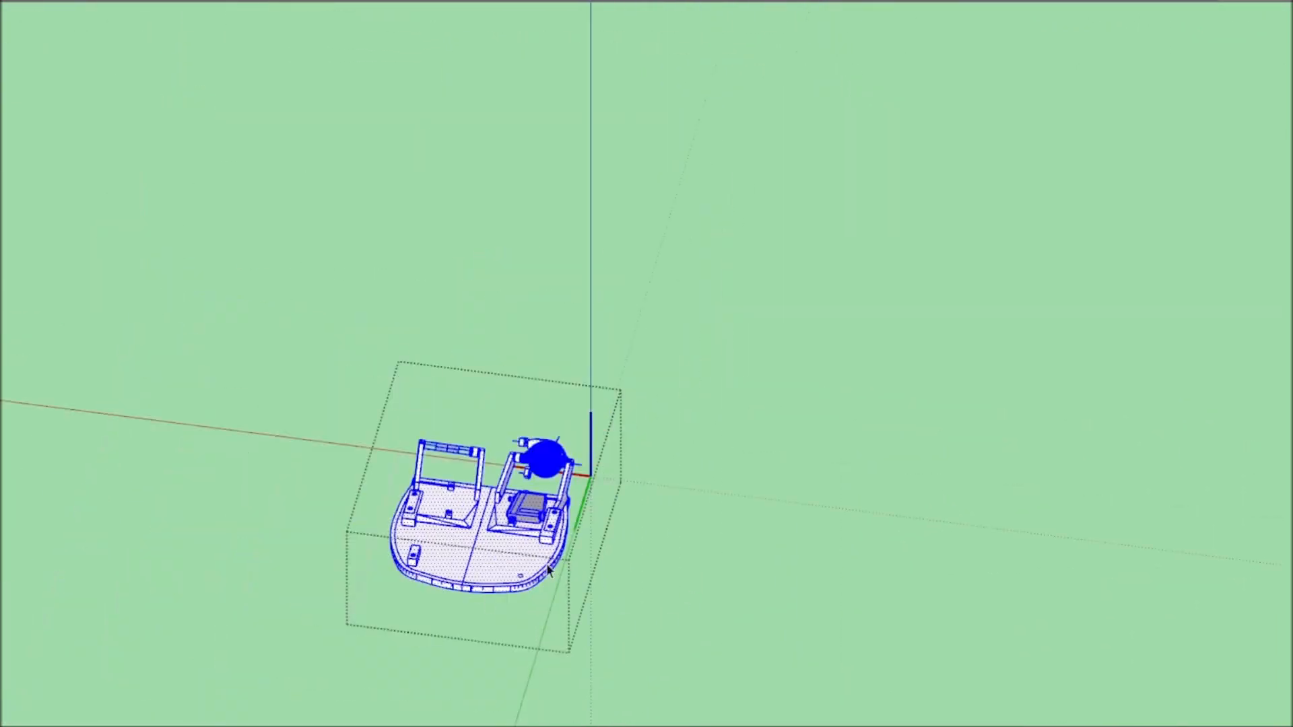
scroll(510, 556, up, 6)
click(572, 394)
click(545, 408)
scroll(620, 491, down, 5)
mouse_move(545, 408)
middle_down()
mouse_move(619, 491)
mouse_move(545, 474)
mouse_move(532, 406)
middle_up()
scroll(618, 490, up, 6)
click(543, 154)
scroll(543, 317, down, 4)
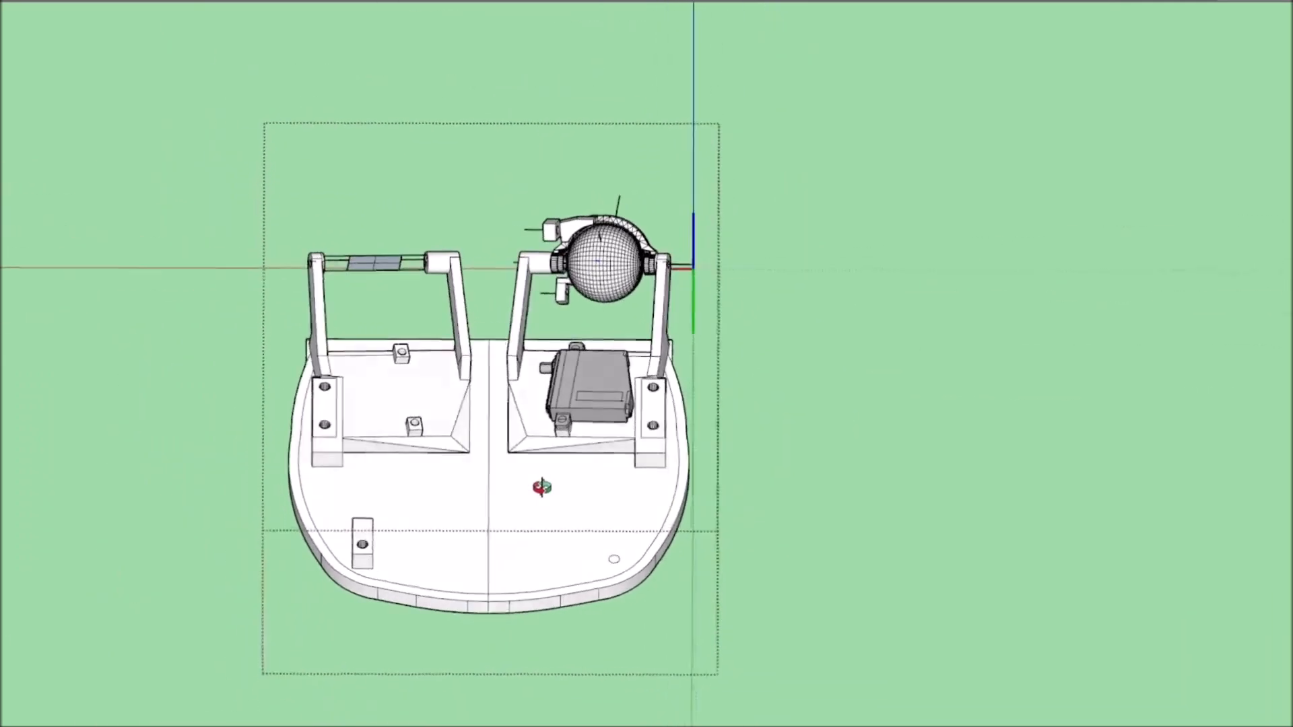
Delete the base plate half without the rear mounting block, together with its eye and servo, up to the centre line.
middle_drag(542, 487, 487, 519)
scroll(487, 518, up, 3)
scroll(203, 318, down, 4)
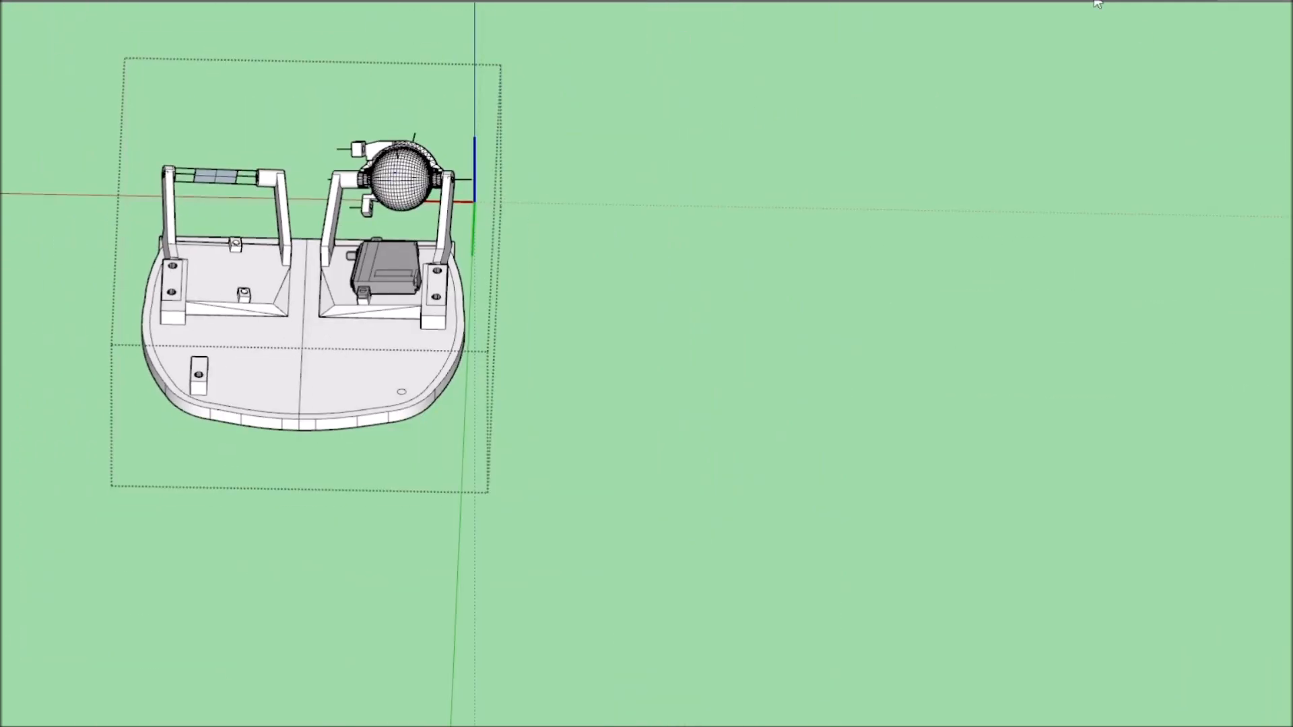
key(super+1)
scroll(909, 632, up, 4)
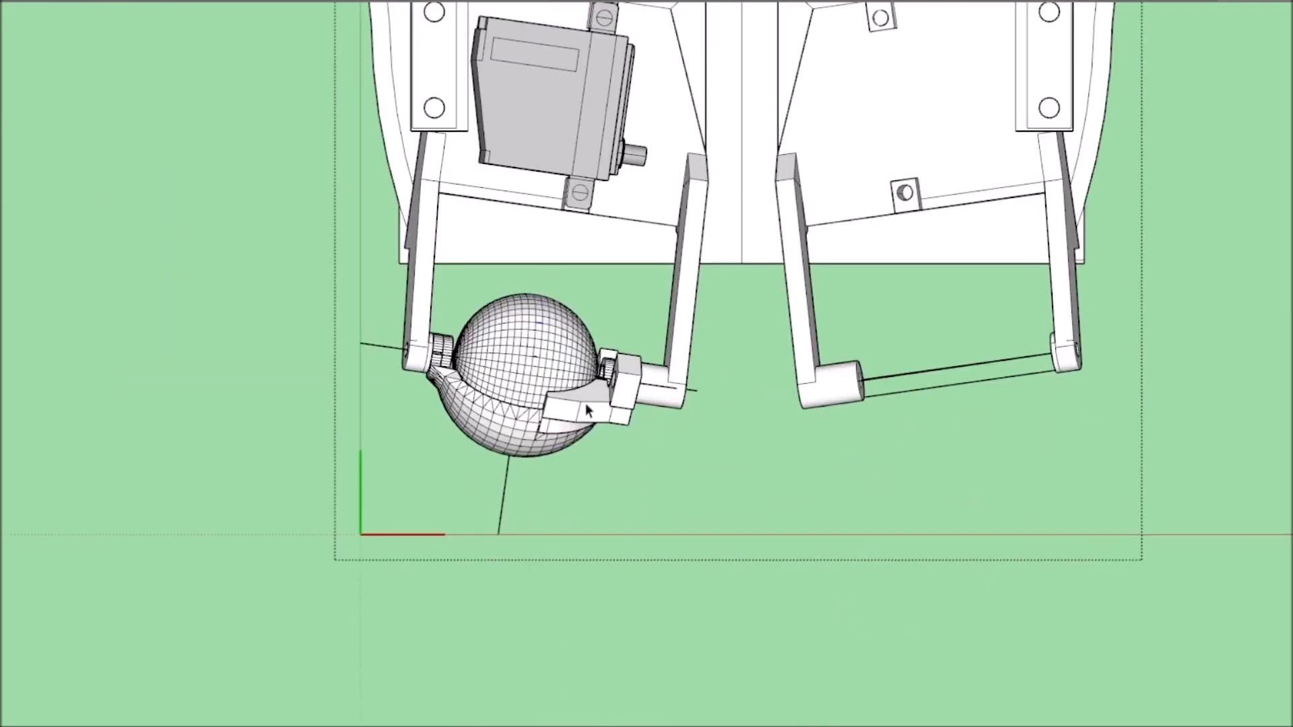
scroll(463, 410, down, 5)
drag(409, 78, 579, 528)
middle_drag(579, 528, 369, 487)
scroll(650, 323, up, 5)
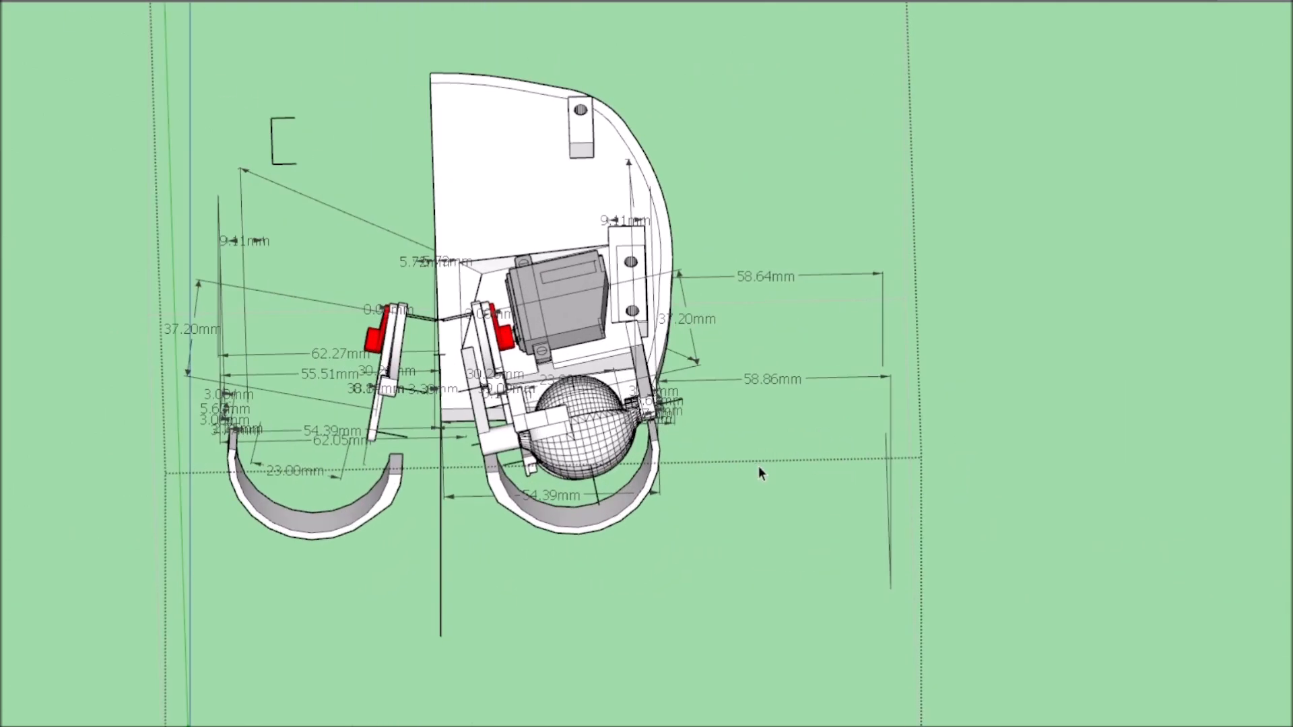
scroll(409, 422, up, 2)
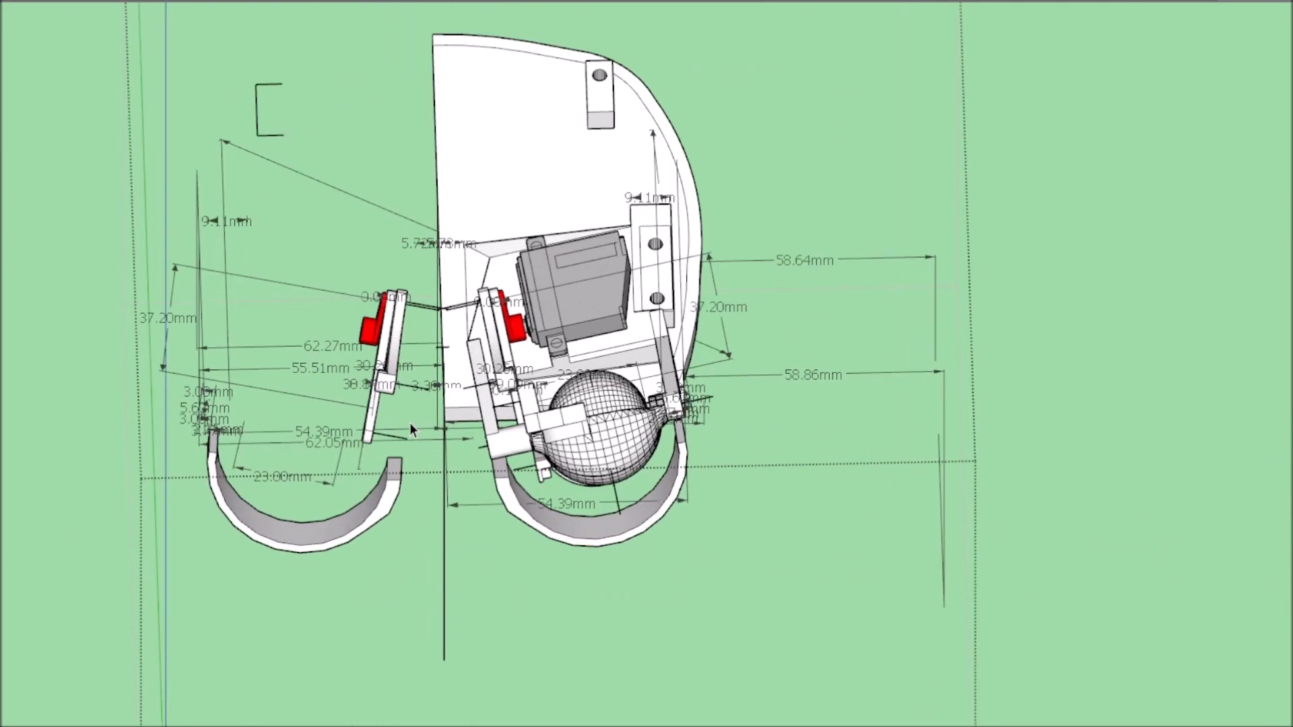
Delete the leftover linkage arms, eyelid and dimensions on the side where the plate half was removed.
key(Delete)
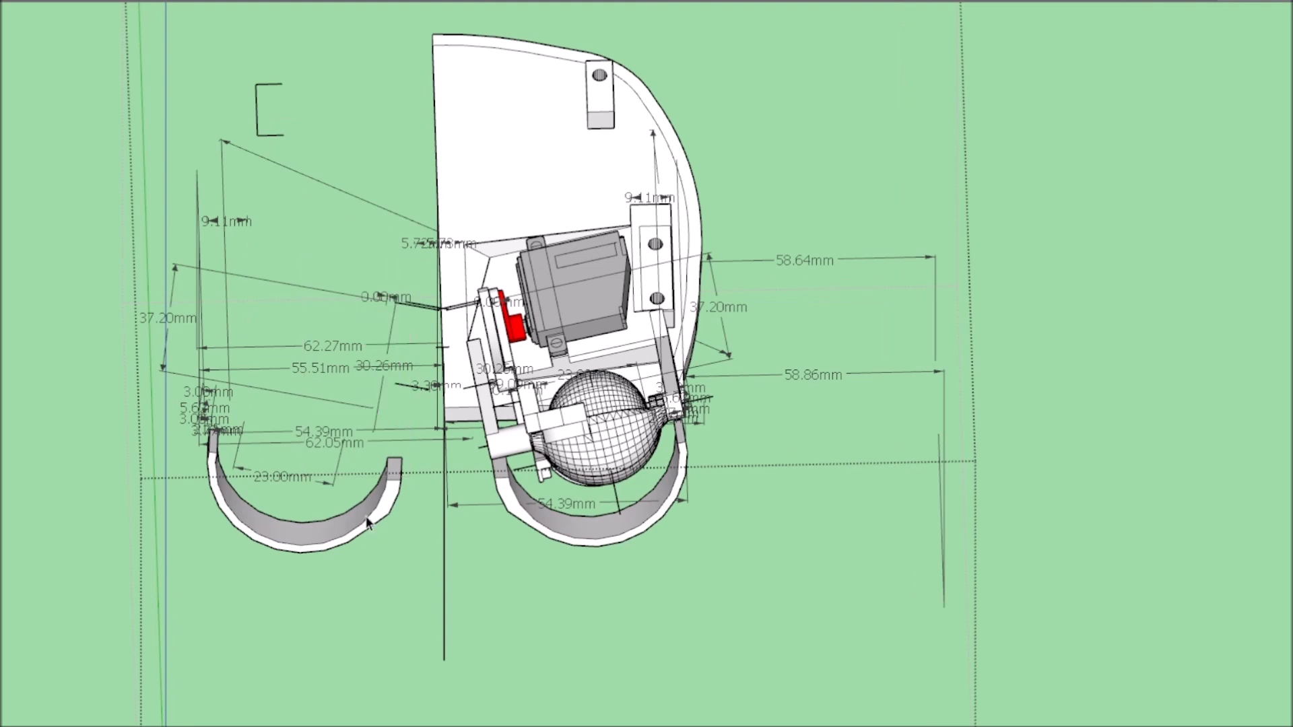
click(369, 535)
key(Delete)
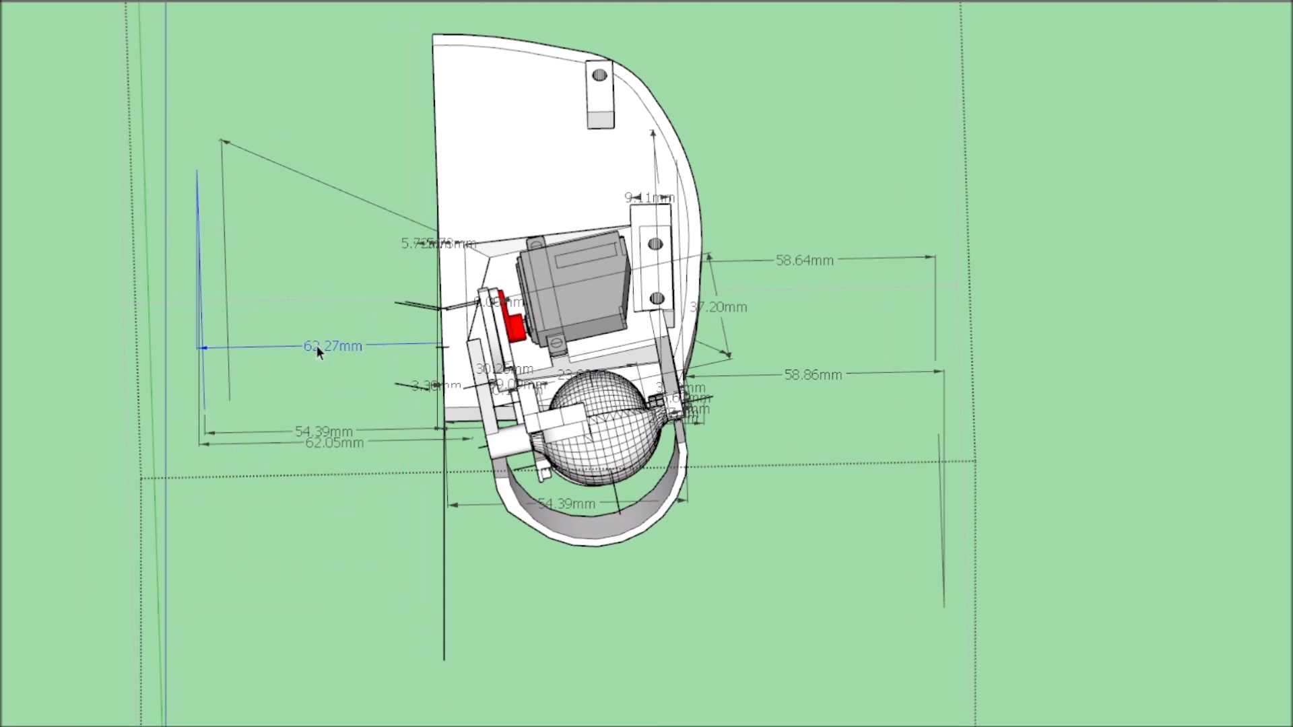
click(417, 245)
key(Delete)
scroll(442, 461, up, 4)
key(Delete)
Select all remaining parts and dimensions of the half mechanism.
middle_drag(432, 455, 571, 367)
scroll(723, 386, down, 5)
scroll(655, 414, up, 4)
scroll(655, 414, down, 5)
scroll(752, 500, up, 5)
scroll(597, 242, up, 4)
scroll(598, 243, down, 3)
scroll(572, 366, up, 4)
scroll(572, 366, down, 5)
scroll(537, 477, up, 3)
mouse_move(537, 477)
middle_down()
mouse_move(858, 484)
mouse_move(938, 471)
mouse_move(102, 214)
mouse_move(1086, 536)
mouse_move(966, 403)
middle_up()
scroll(1085, 535, down, 5)
scroll(966, 402, up, 3)
click(888, 309)
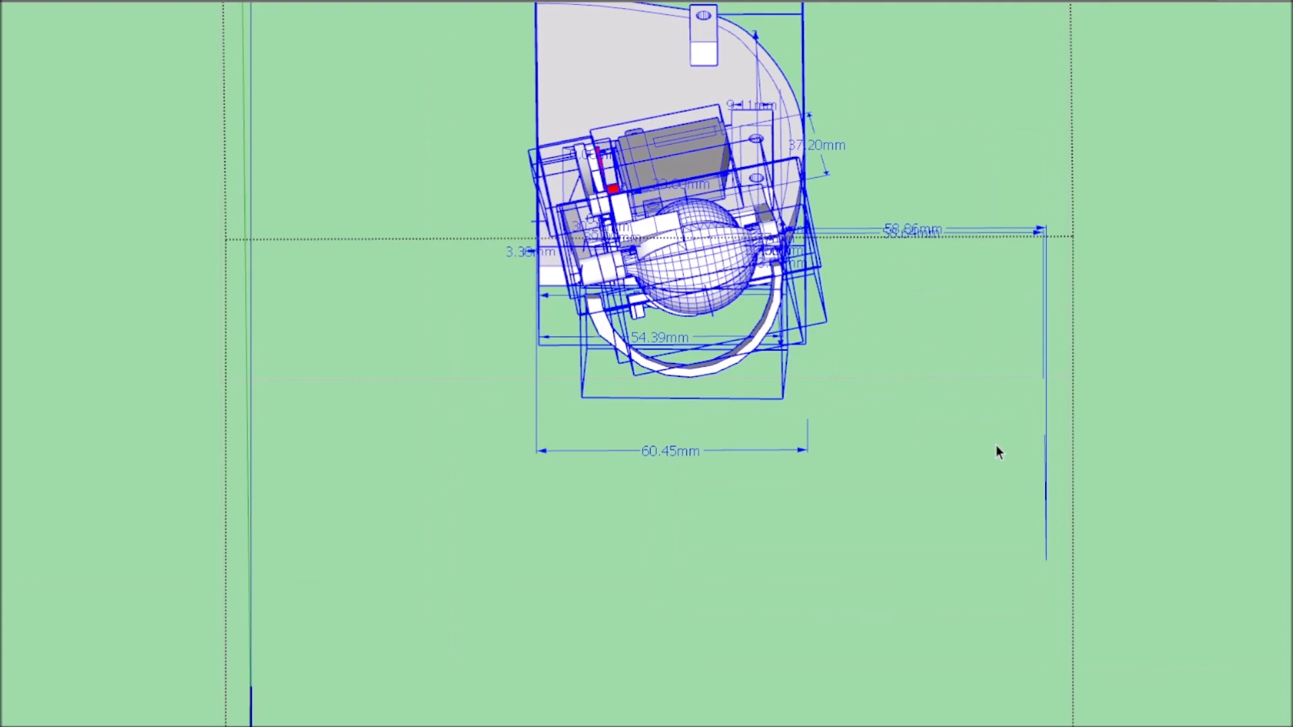
Group the selected half mechanism and place a copy beside the original along the red axis.
middle_drag(729, 500, 515, 390)
scroll(515, 390, up, 3)
scroll(515, 389, down, 4)
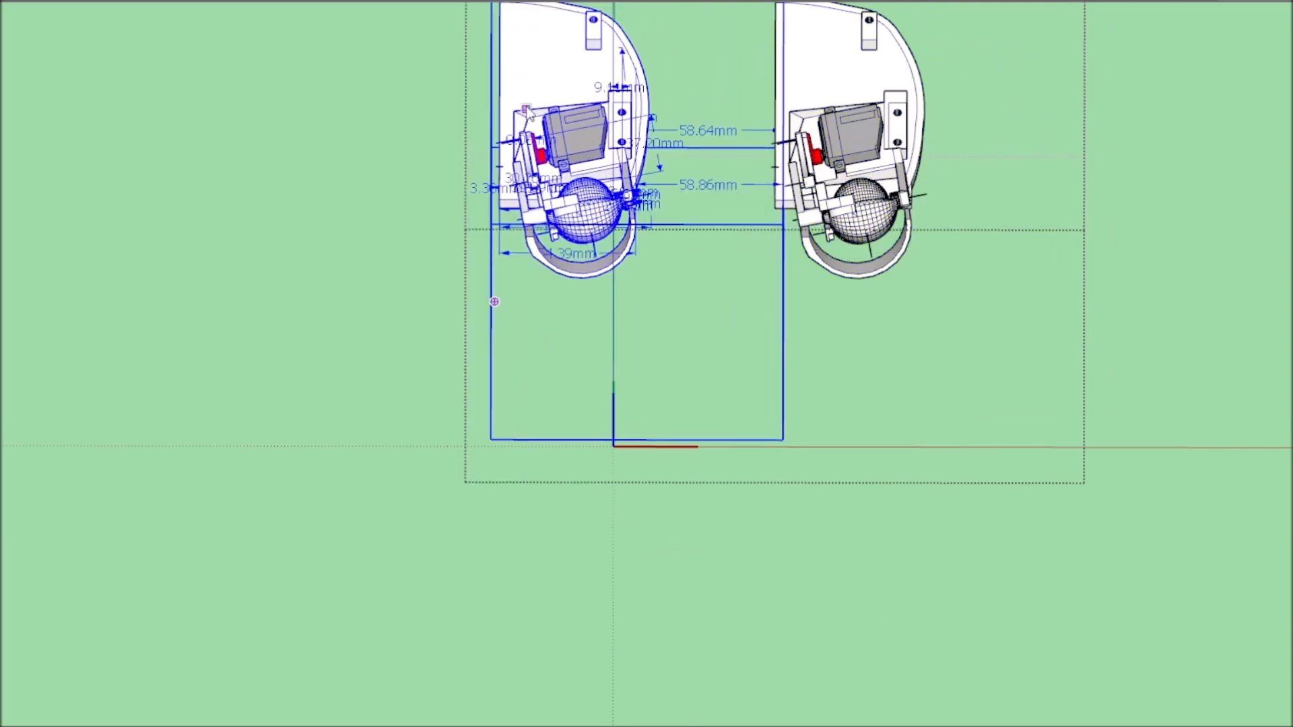
scroll(741, 121, up, 5)
scroll(742, 121, down, 5)
Mirror the copied half mechanism along the red axis to form the opposite side.
middle_drag(904, 453, 861, 362)
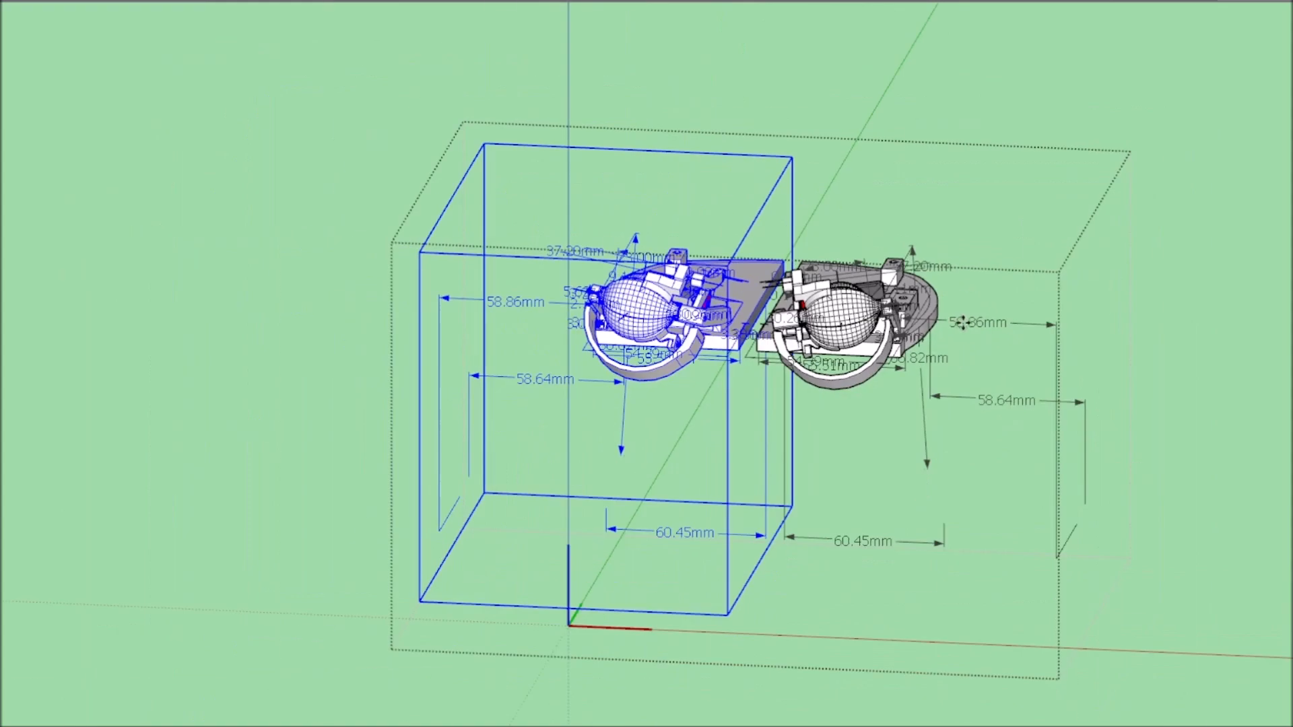
mouse_move(985, 103)
mouse_down()
mouse_move(952, 101)
mouse_move(994, 107)
mouse_up()
Move the mirrored half so its straight centre edge meets the original half and the plate outline is complete.
scroll(869, 251, up, 6)
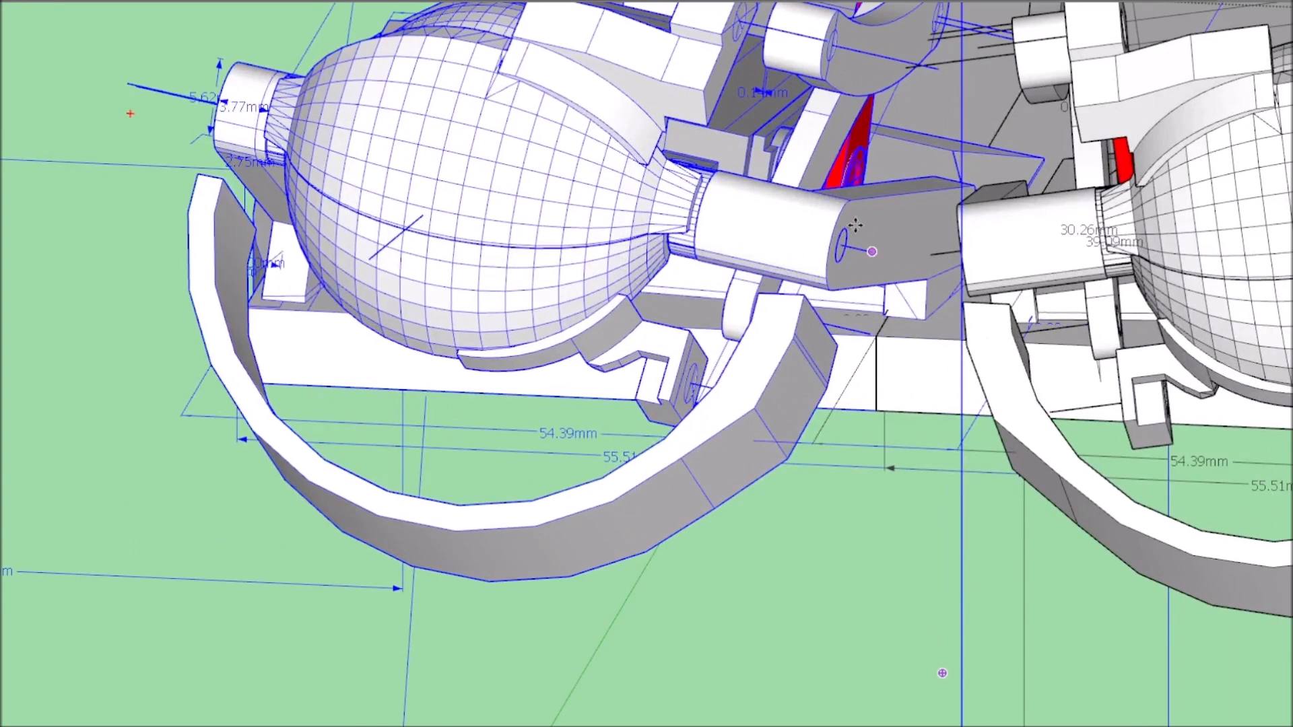
scroll(930, 231, down, 10)
mouse_move(931, 231)
middle_down()
mouse_move(950, 392)
mouse_move(895, 375)
mouse_move(646, 424)
mouse_move(442, 395)
mouse_move(811, 450)
mouse_move(803, 437)
middle_up()
scroll(895, 375, up, 4)
scroll(895, 375, down, 4)
scroll(441, 396, up, 5)
scroll(811, 450, down, 5)
drag(802, 438, 779, 316)
middle_drag(780, 315, 716, 326)
scroll(715, 325, up, 6)
drag(792, 360, 707, 337)
scroll(754, 229, down, 8)
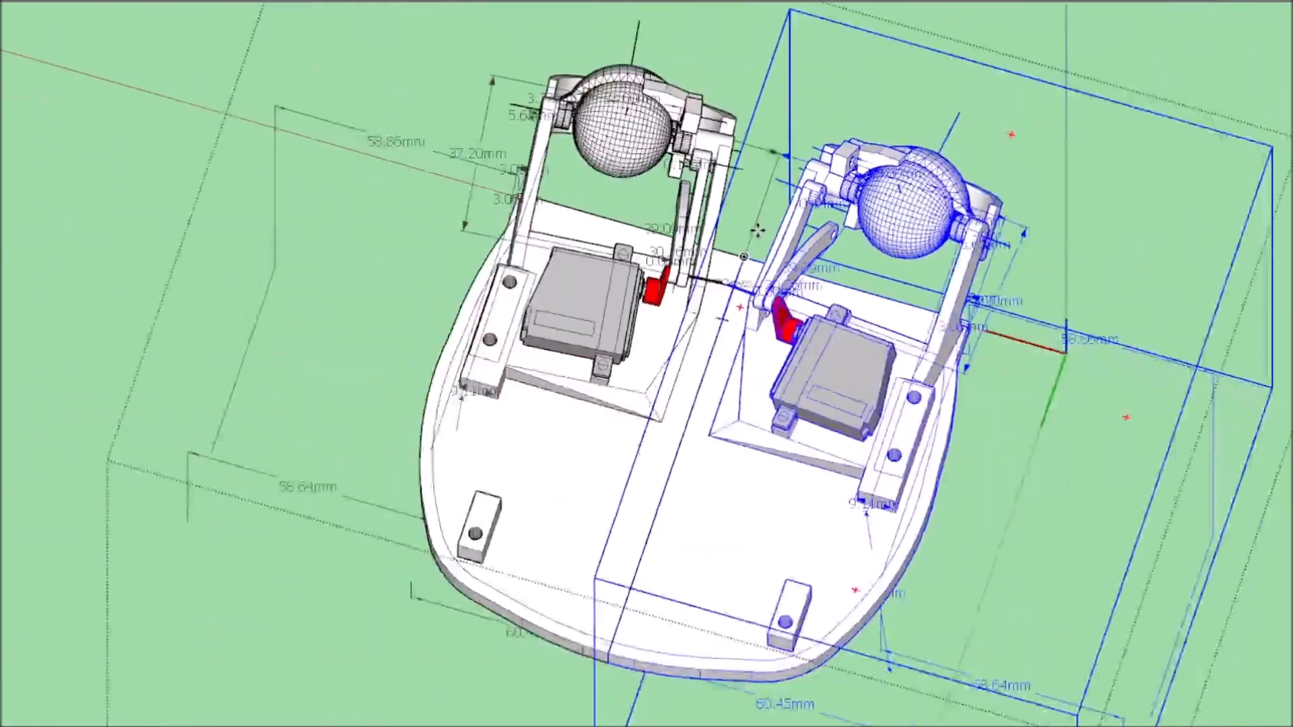
middle_drag(756, 231, 825, 208)
click(943, 471)
Bring the upper frame and mouth mechanism back around the joined base plate halves.
middle_drag(943, 471, 568, 219)
scroll(600, 297, up, 4)
scroll(567, 219, down, 3)
scroll(748, 167, up, 9)
scroll(691, 342, down, 10)
middle_drag(692, 342, 609, 264)
scroll(609, 264, up, 4)
scroll(610, 264, down, 8)
middle_drag(633, 308, 585, 435)
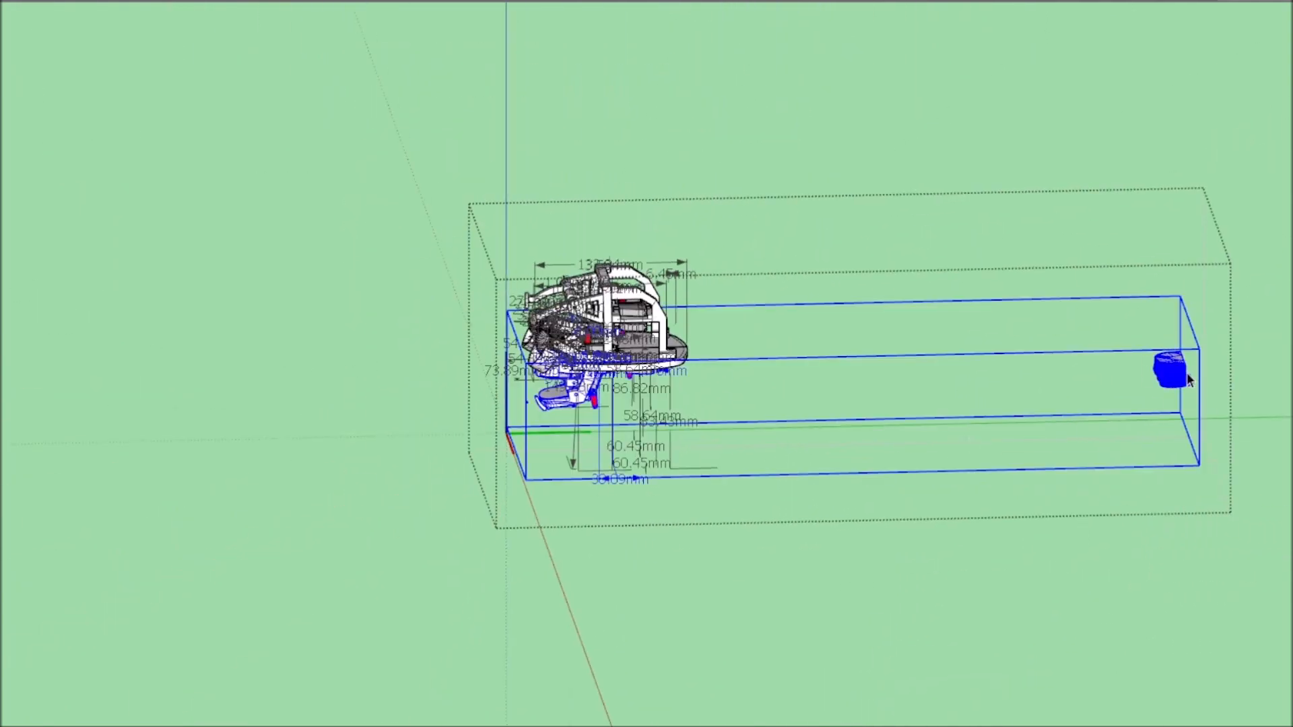
middle_drag(367, 313, 1151, 370)
scroll(734, 344, up, 6)
Examine the clearance between the lower eyelids and the mouth mechanism from the front.
middle_drag(734, 344, 923, 458)
scroll(922, 458, up, 3)
scroll(917, 458, up, 2)
scroll(916, 458, down, 5)
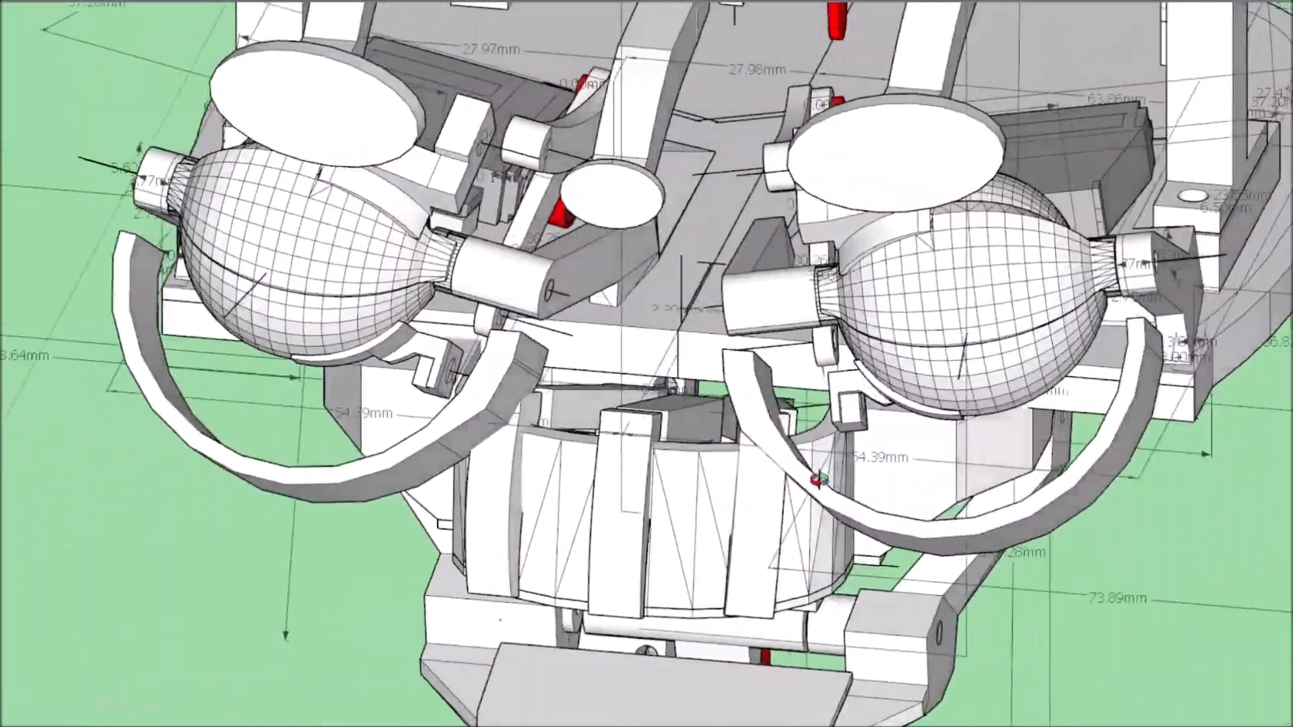
scroll(908, 389, up, 5)
scroll(908, 390, down, 5)
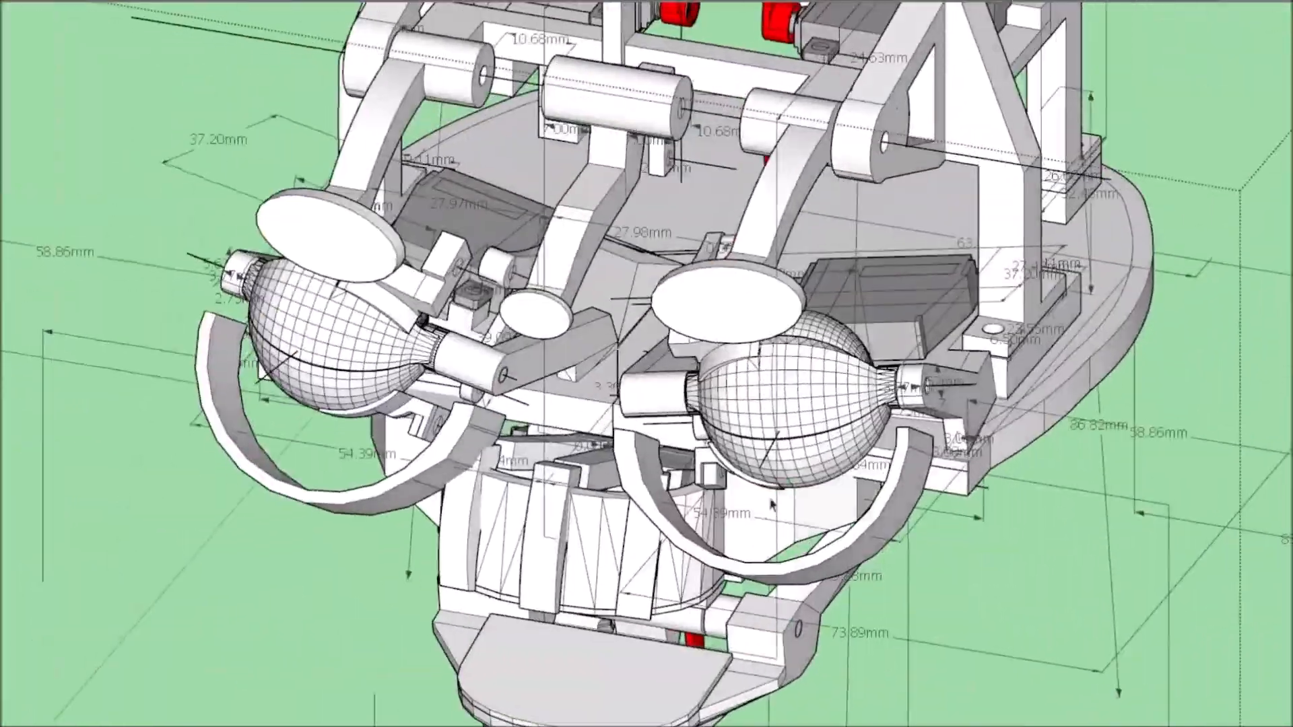
scroll(1057, 334, up, 5)
scroll(1057, 336, down, 4)
Open one lower eyelid for editing and cut a stepped notch into its inner side near the centre line.
middle_drag(1057, 337, 333, 511)
scroll(998, 467, down, 4)
scroll(1250, 219, up, 6)
scroll(711, 346, down, 5)
scroll(372, 295, up, 5)
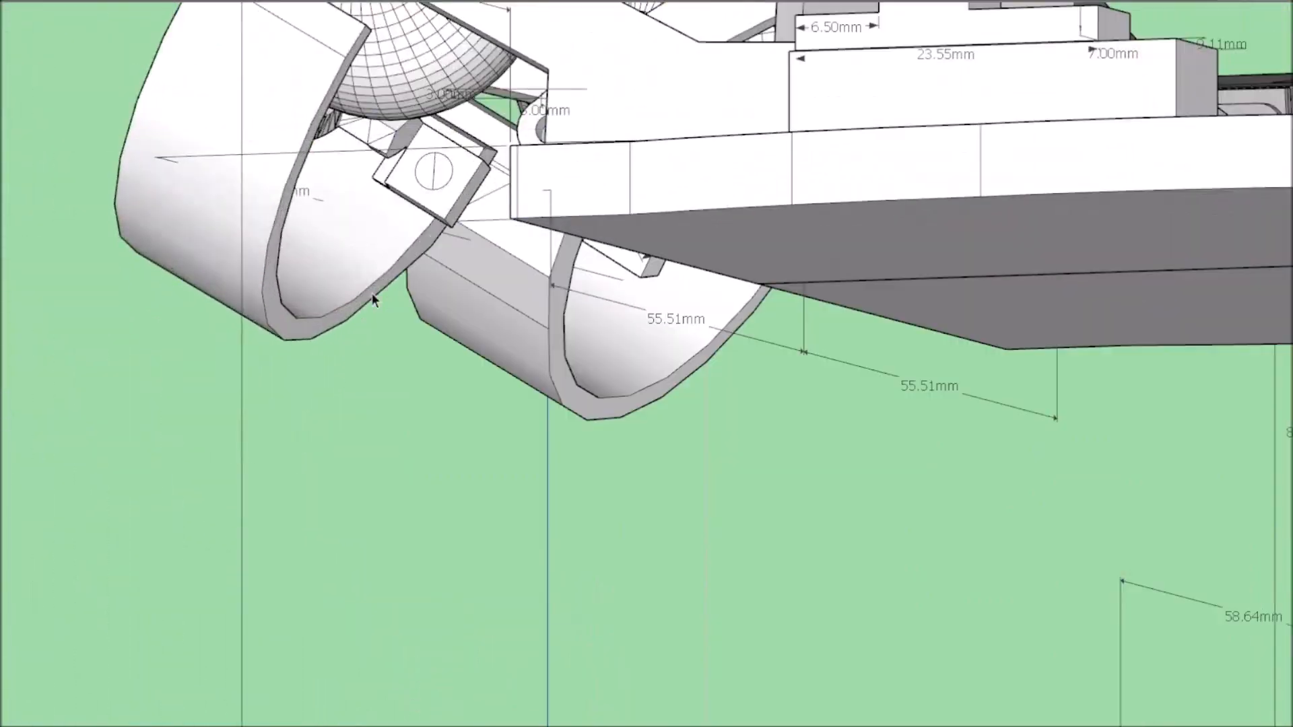
scroll(372, 295, down, 4)
double_click(371, 295)
middle_drag(372, 295, 351, 370)
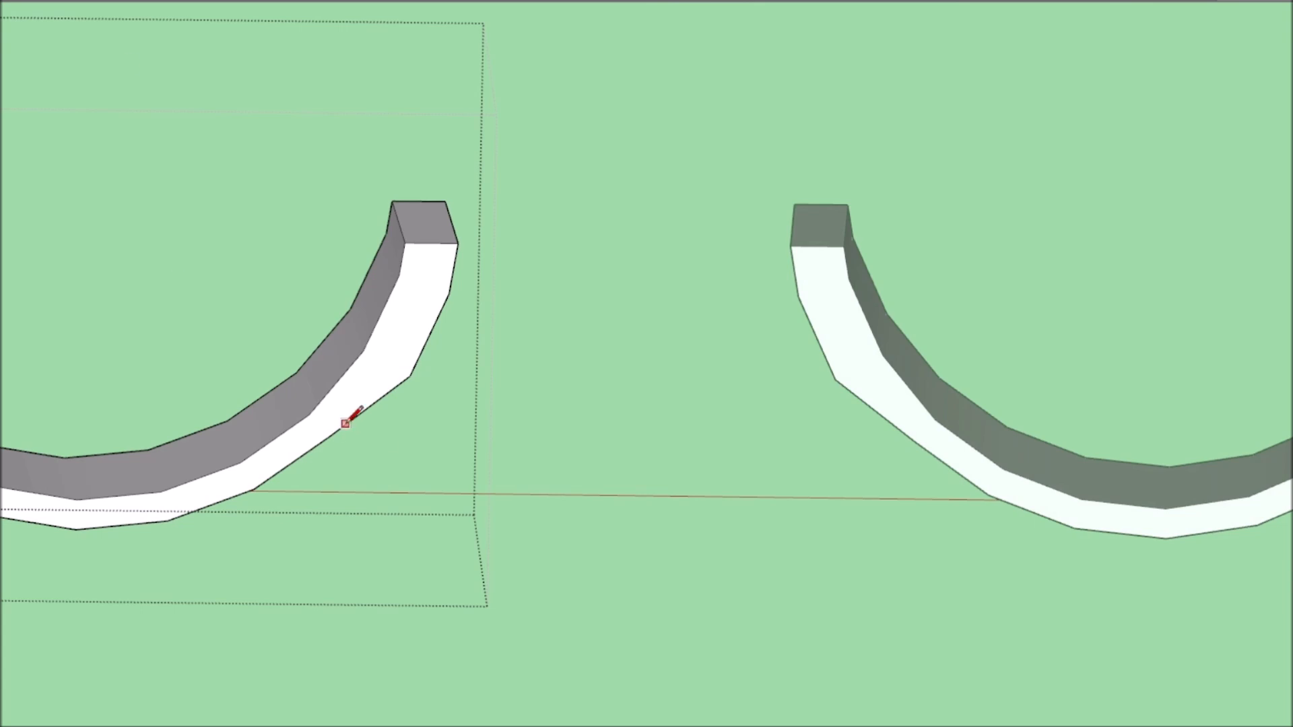
click(373, 407)
scroll(470, 426, down, 4)
middle_drag(470, 425, 438, 502)
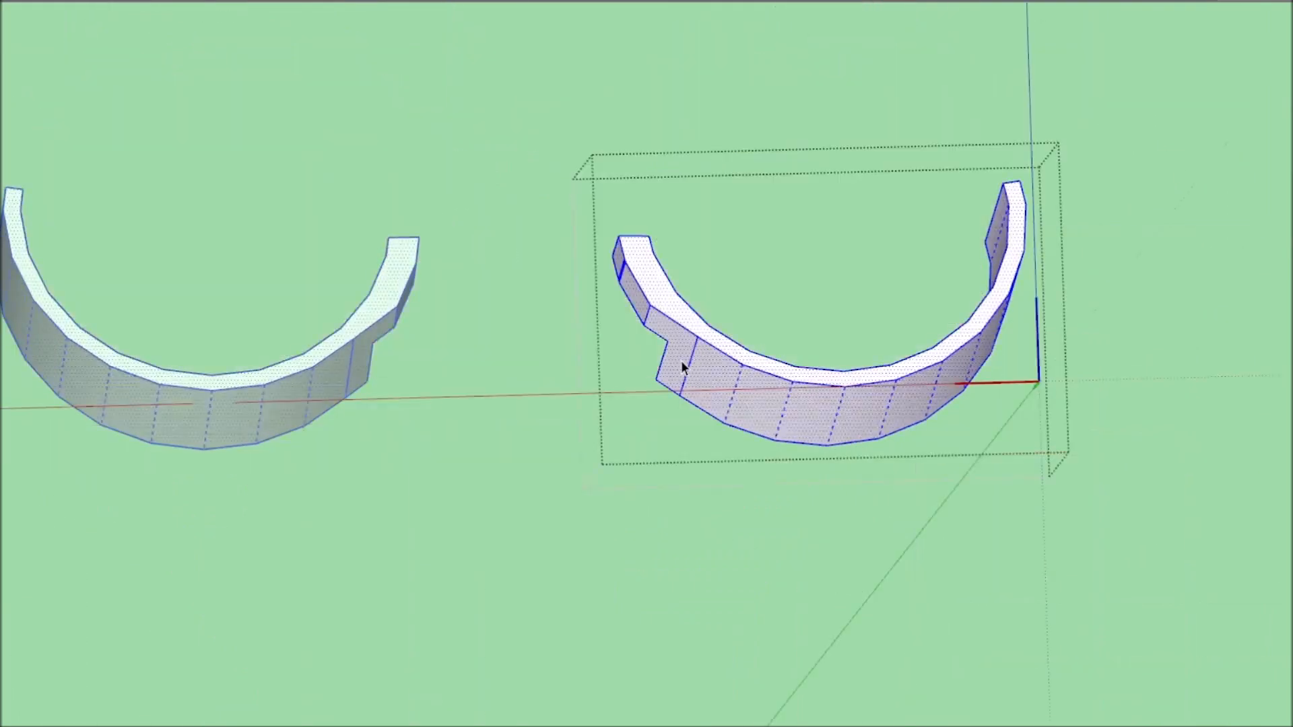
Check the eyelid's notch against the mouth parts and select the strip that meets the eyelid's corner.
middle_drag(681, 361, 730, 375)
scroll(760, 385, up, 3)
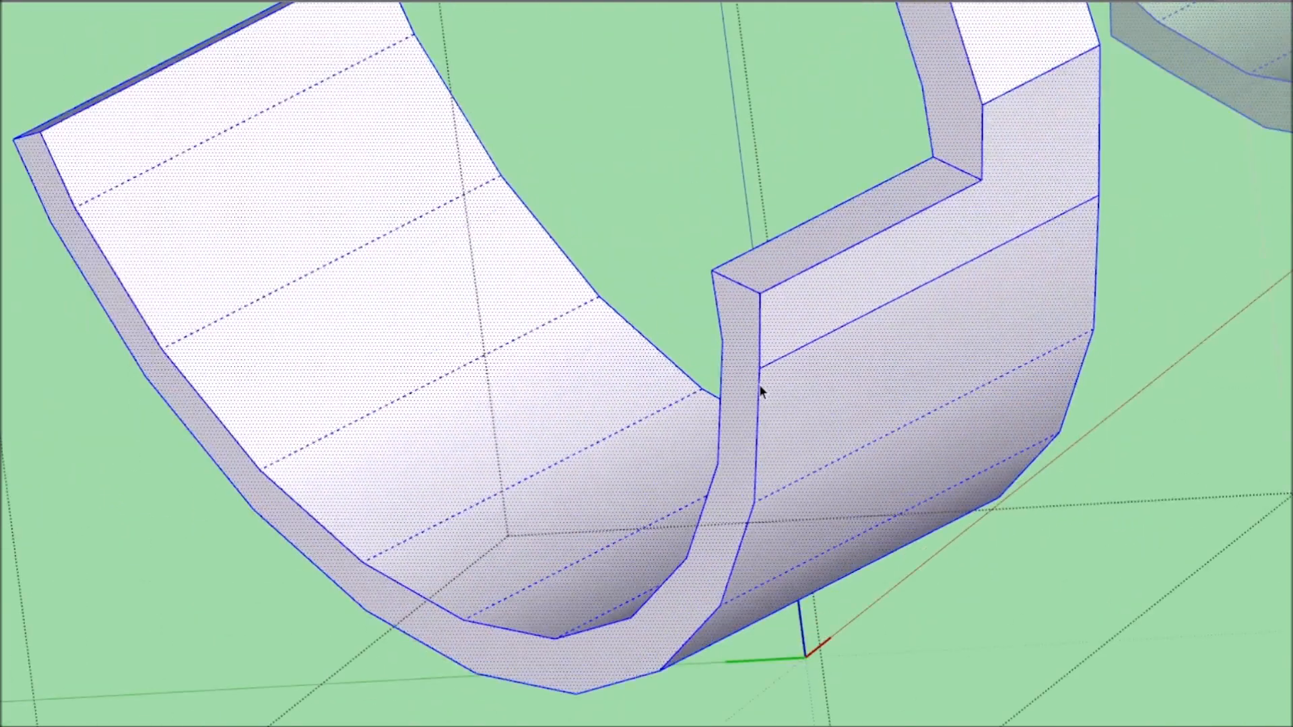
key(p)
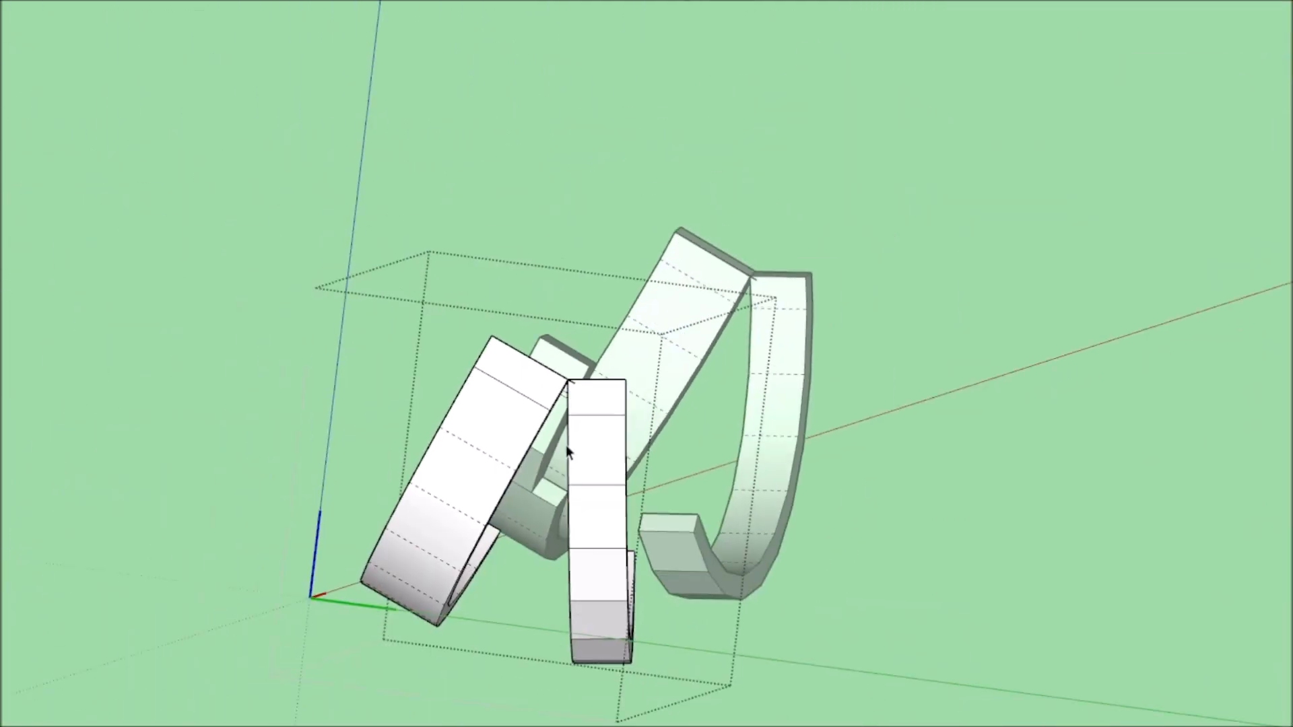
scroll(566, 446, up, 3)
click(466, 460)
scroll(468, 449, up, 3)
middle_drag(467, 450, 348, 499)
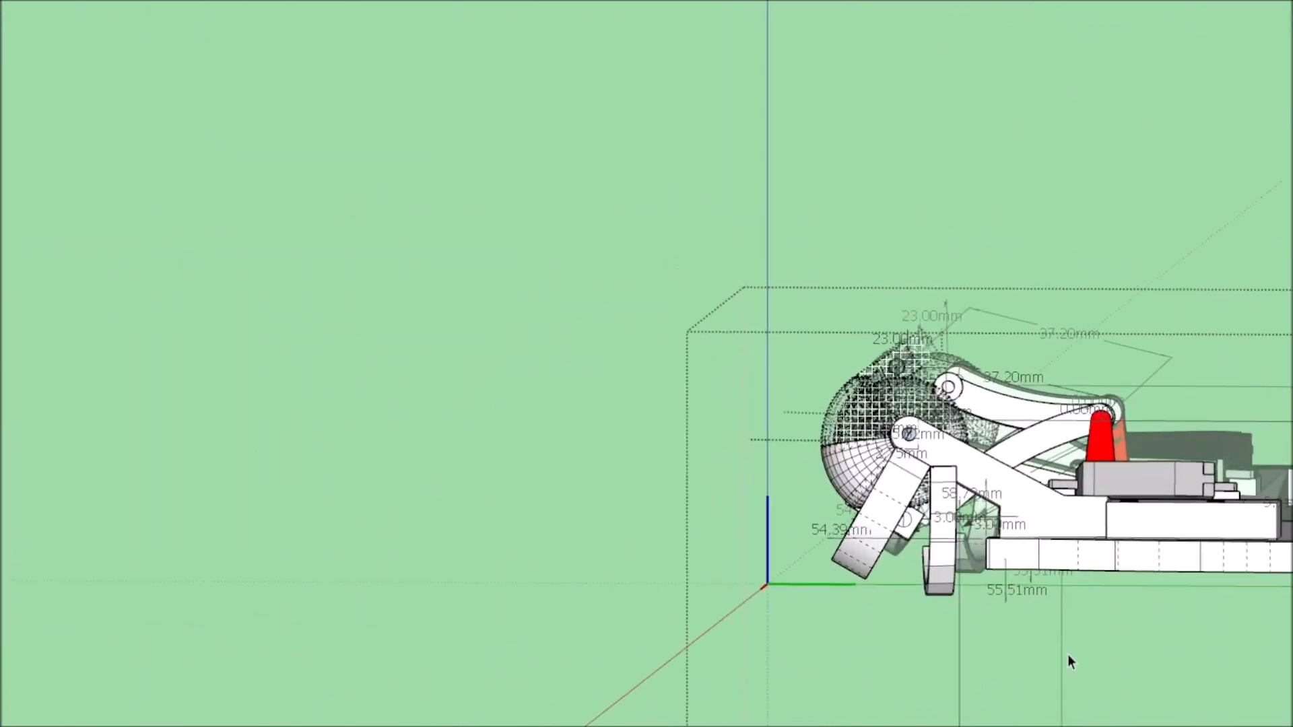
Adjust the side face of the curved strip crossing the eyelid with Push/Pull.
scroll(930, 573, up, 5)
mouse_move(913, 559)
middle_down()
mouse_move(858, 569)
mouse_move(903, 563)
mouse_move(855, 549)
mouse_move(1025, 565)
mouse_move(757, 560)
middle_up()
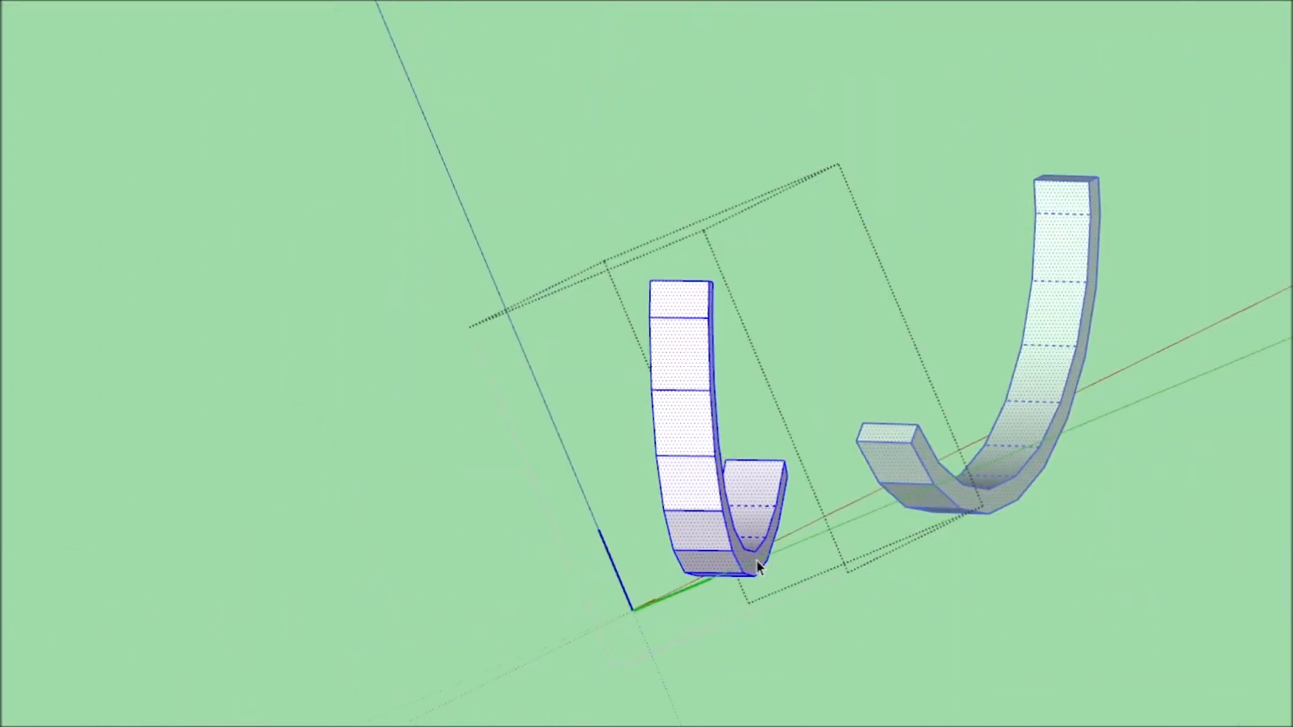
key(p)
drag(749, 557, 798, 557)
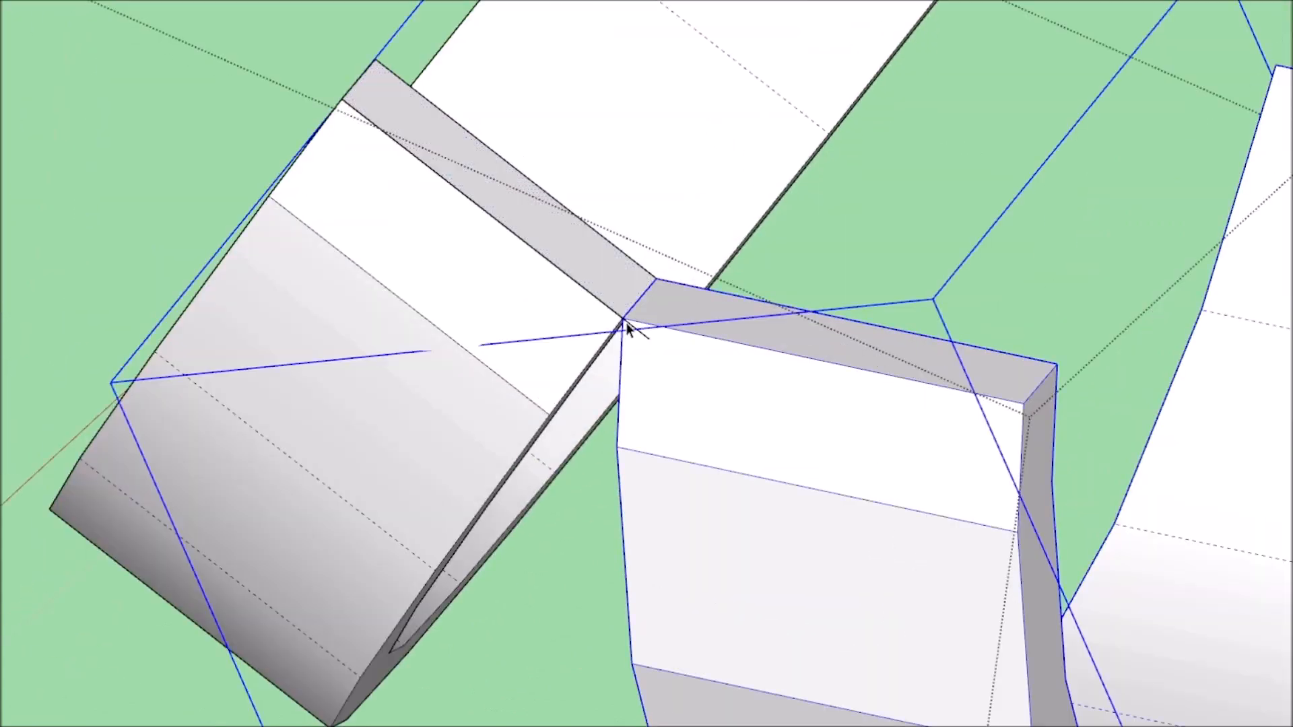
double_click(626, 323)
click(500, 313)
scroll(500, 314, down, 4)
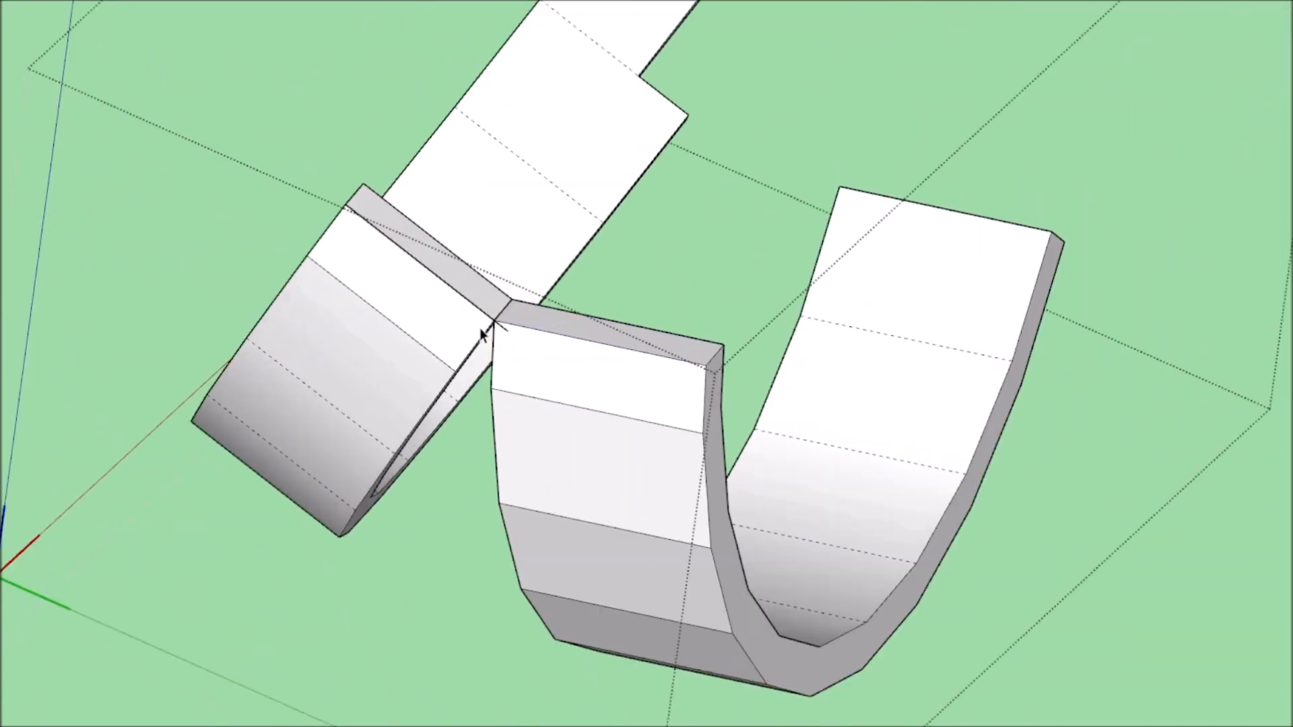
Open the angled rectangular bar for editing and adjust its end face with Push/Pull.
scroll(488, 324, up, 7)
click(551, 337)
double_click(551, 337)
scroll(552, 334, down, 6)
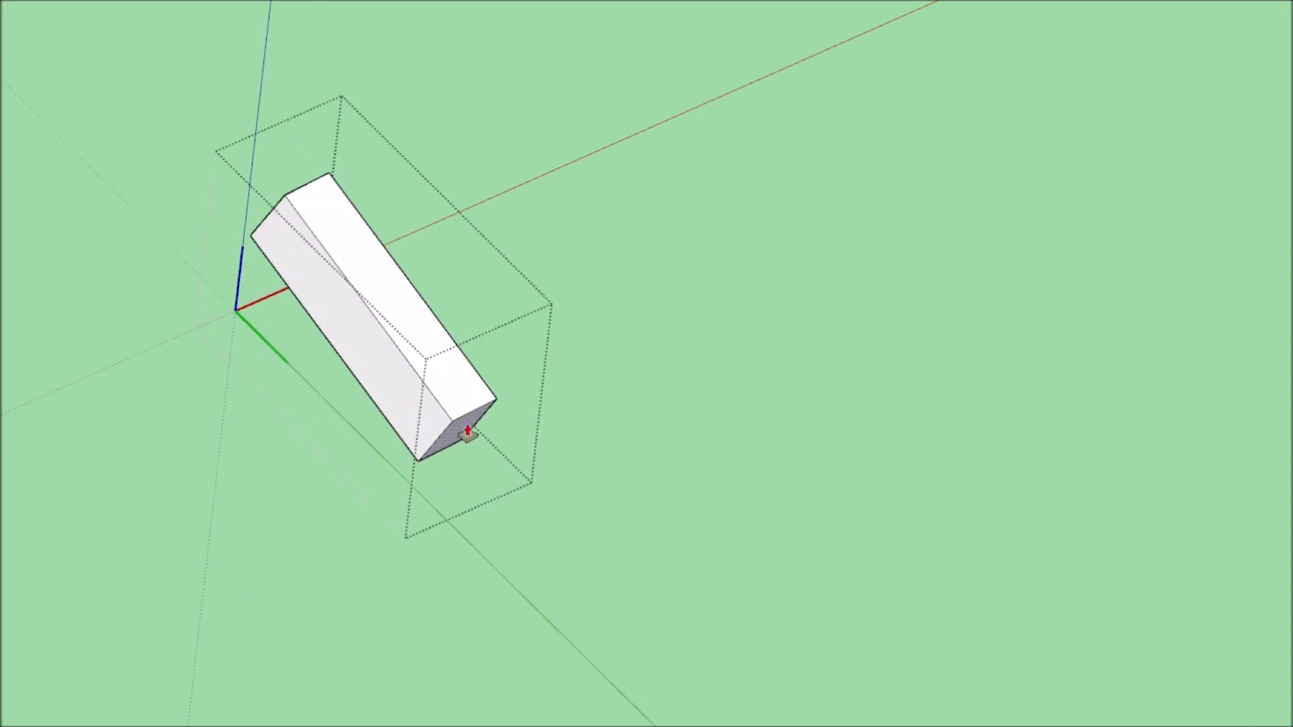
middle_drag(474, 479, 501, 425)
middle_drag(492, 359, 626, 573)
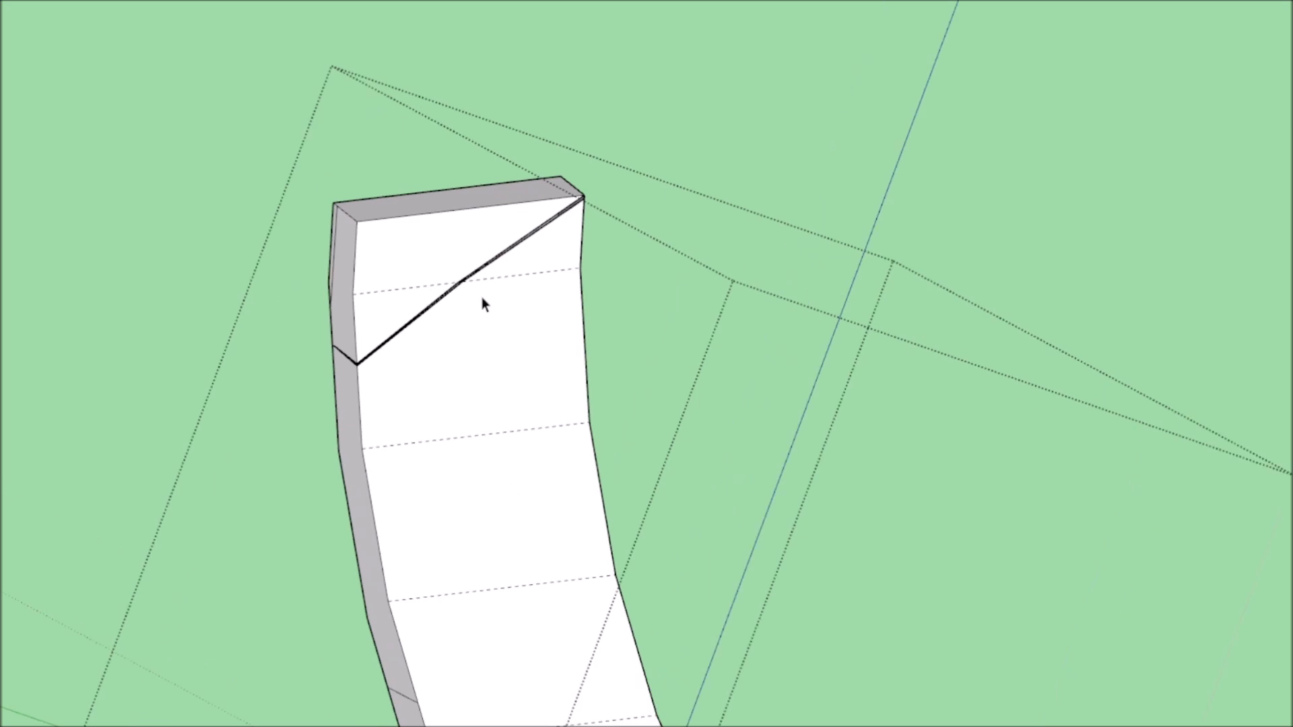
Erase the stray edges and faces at the notched end of the curved strip.
middle_drag(482, 297, 313, 340)
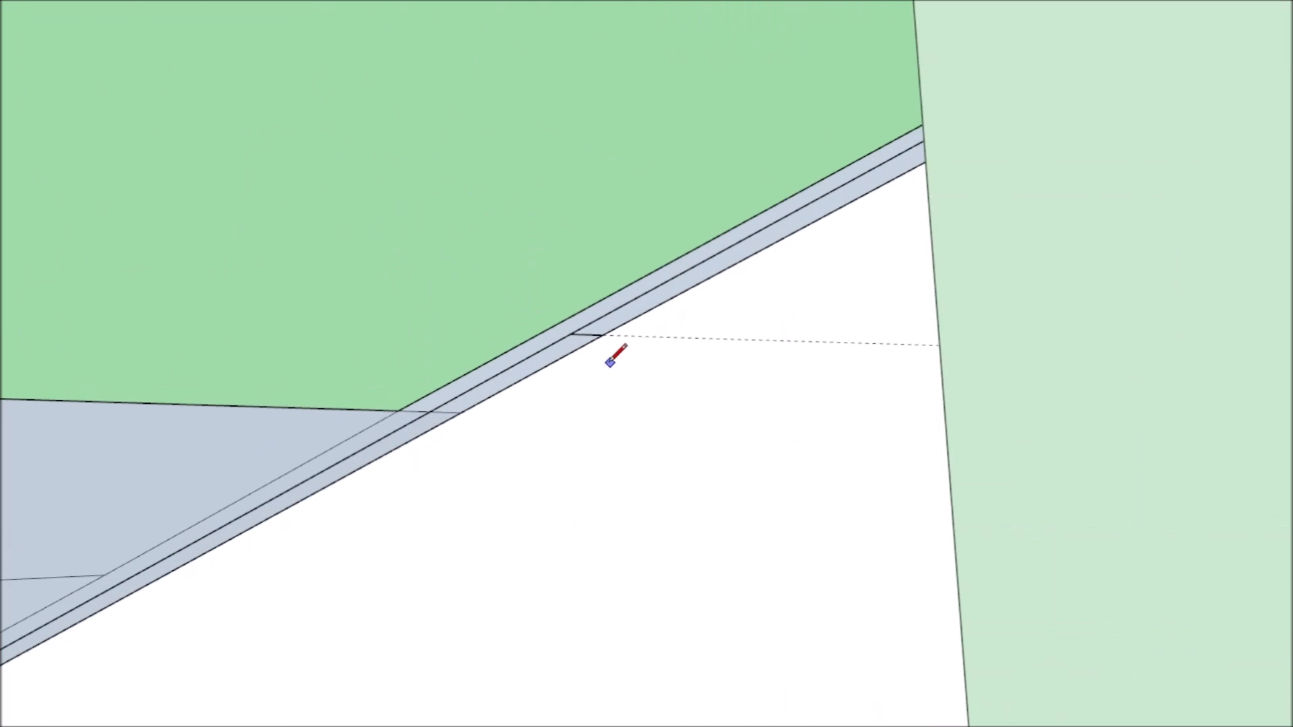
scroll(751, 367, down, 3)
scroll(671, 336, up, 3)
scroll(741, 465, down, 4)
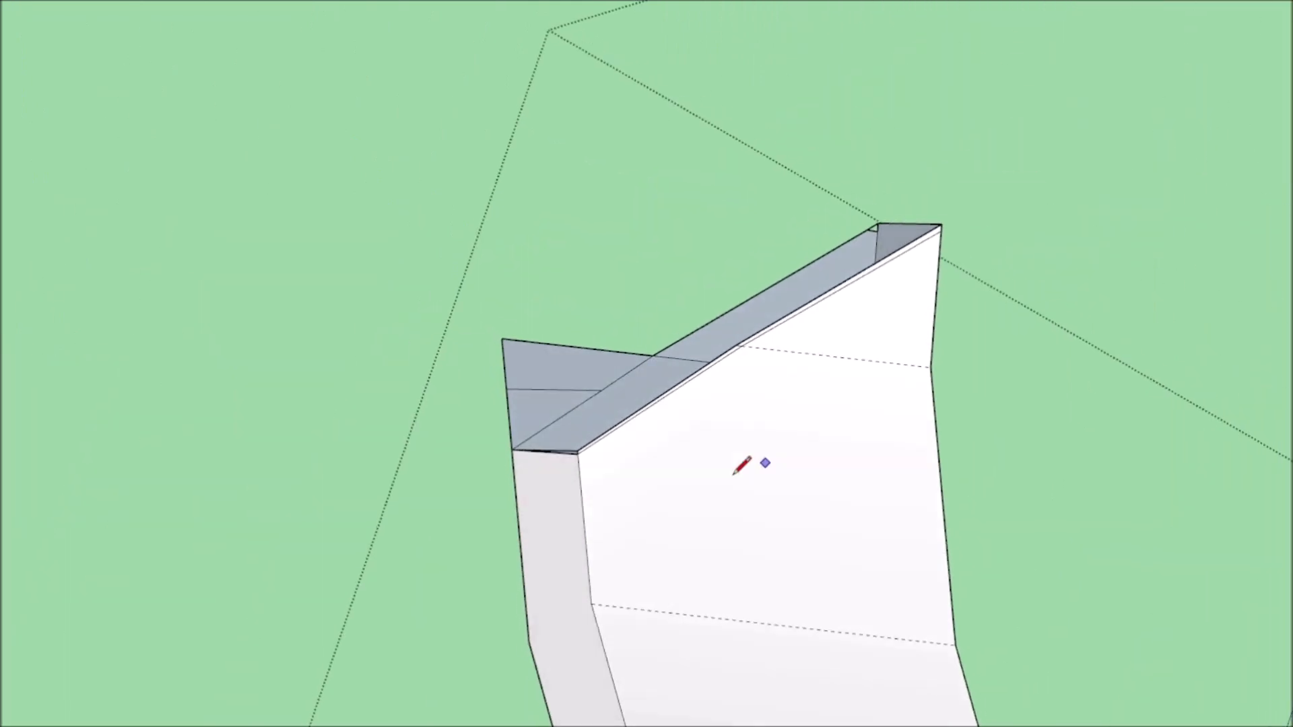
scroll(592, 387, up, 3)
scroll(1111, 72, up, 3)
scroll(1136, 190, down, 3)
key(e)
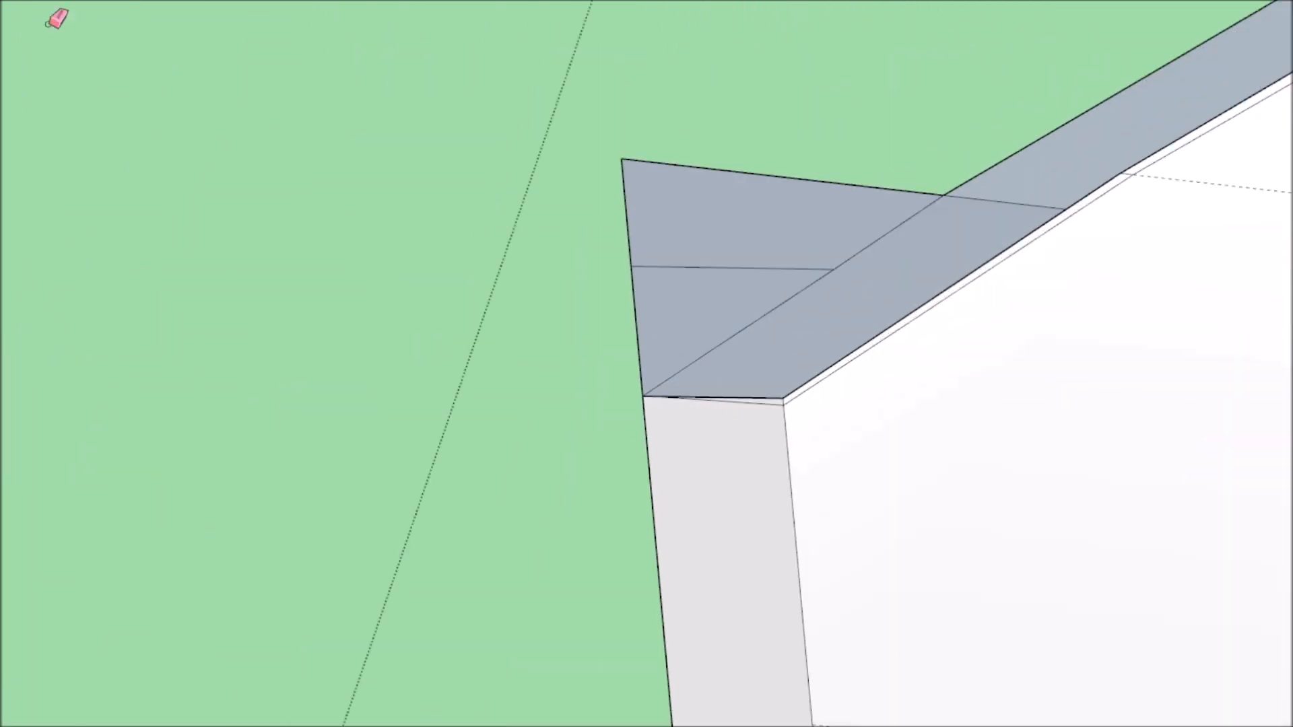
scroll(678, 426, down, 8)
middle_drag(707, 522, 719, 677)
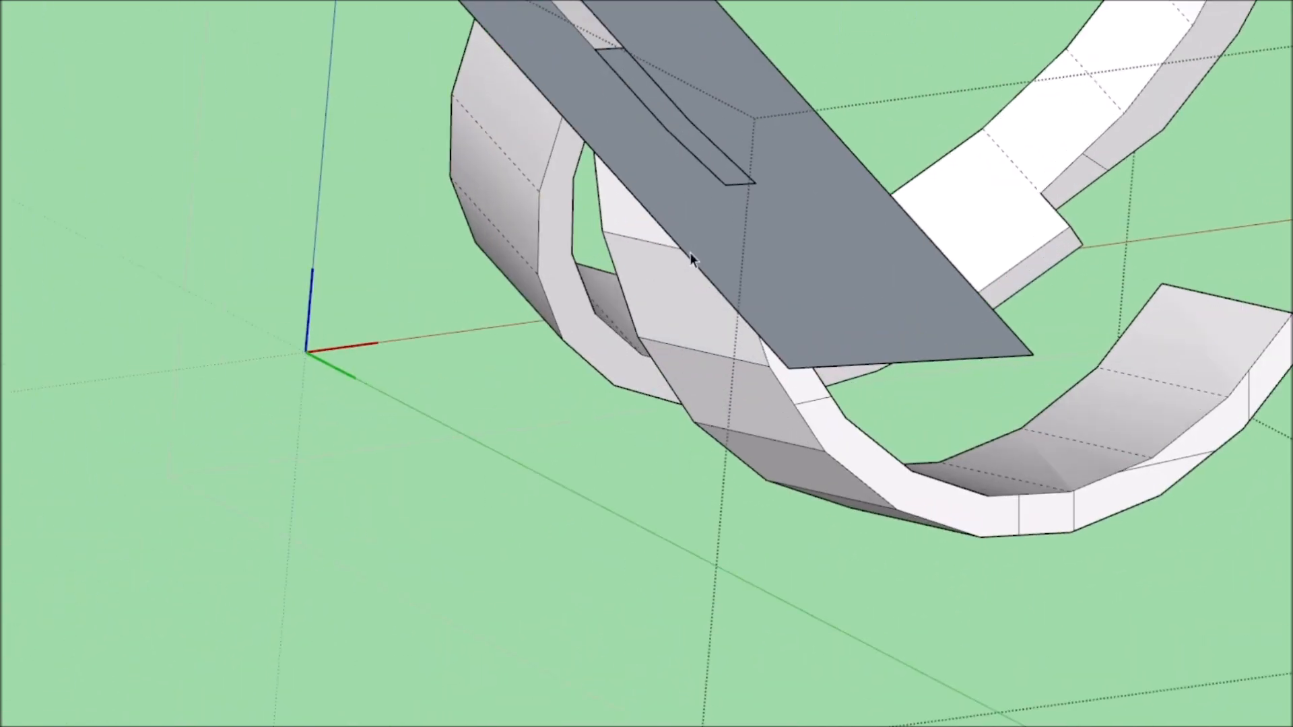
Delete the leftover geometry separating the eyelid's front band from the curved rear strip.
click(690, 252)
key(Delete)
scroll(803, 221, down, 5)
middle_drag(803, 221, 1058, 375)
middle_drag(1013, 249, 324, 485)
scroll(256, 486, up, 5)
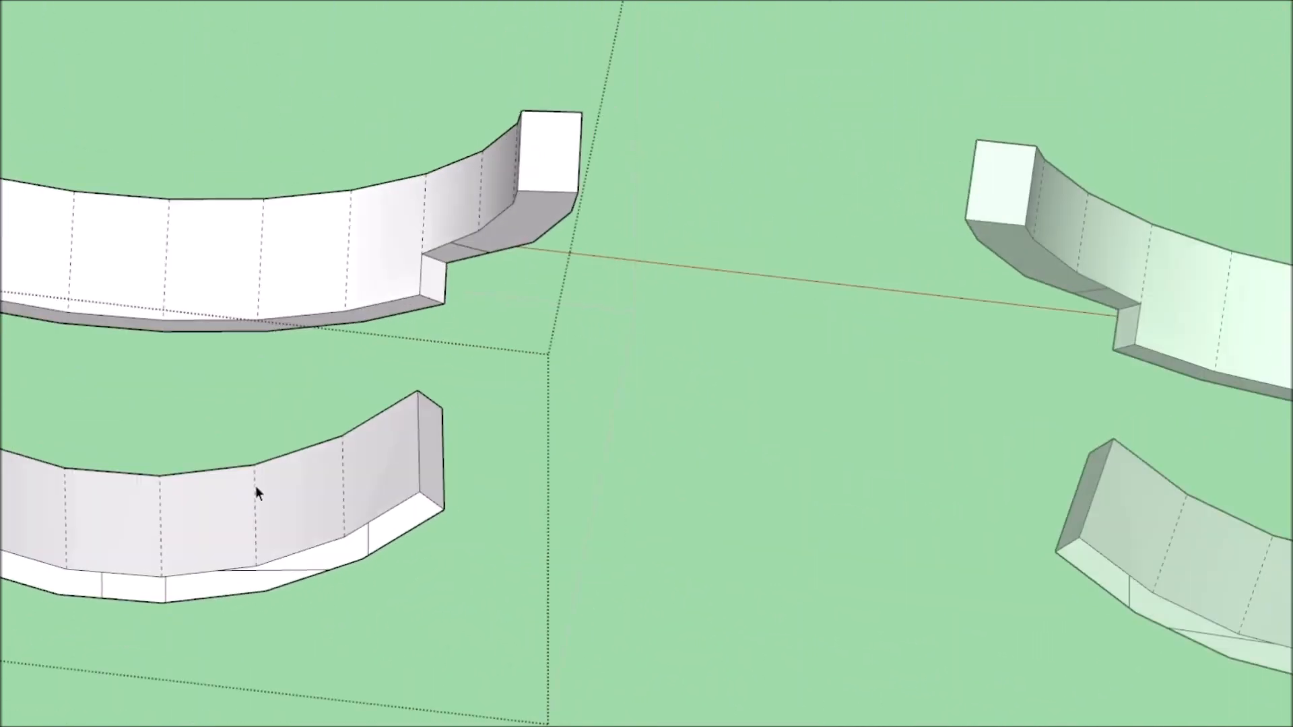
Select the curved rear strip and draw lines joining its inner corners to the front band, filling the gap with faces.
click(256, 486)
scroll(192, 490, down, 2)
scroll(109, 476, up, 2)
scroll(109, 476, down, 2)
key(shift+e)
scroll(470, 476, up, 4)
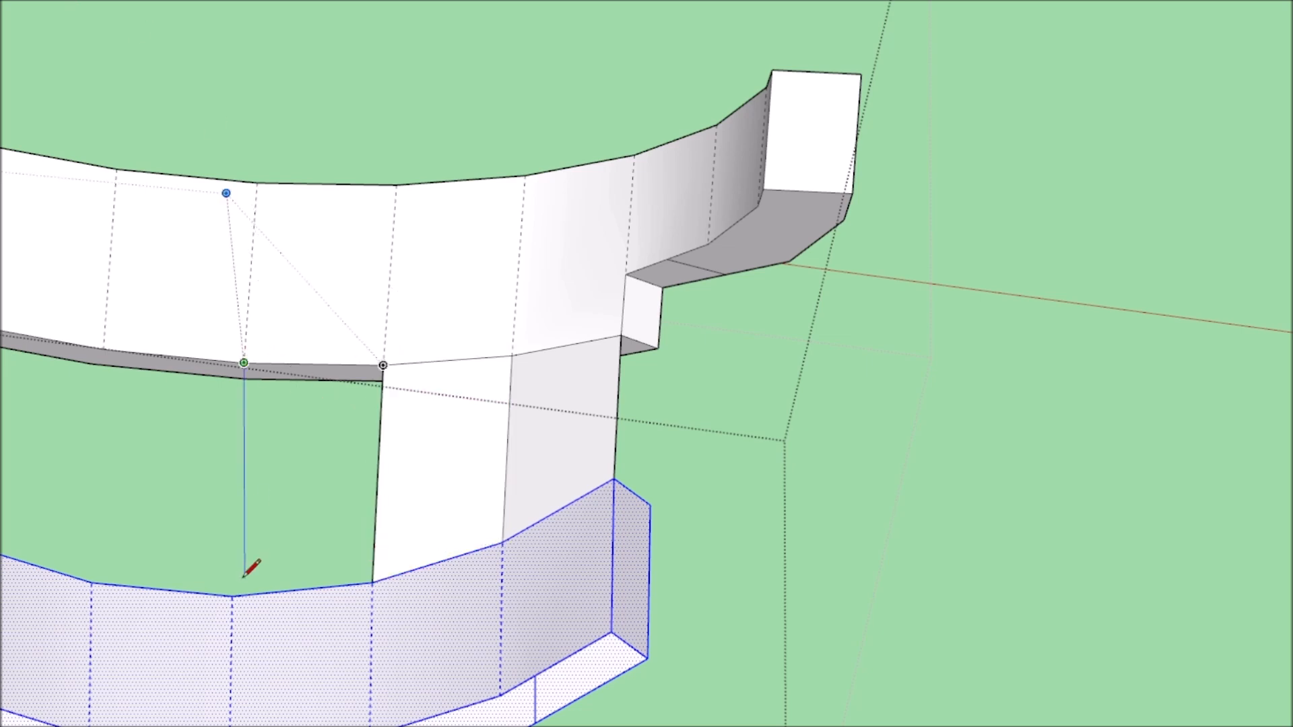
scroll(244, 573, down, 3)
middle_drag(525, 431, 386, 384)
scroll(386, 384, up, 3)
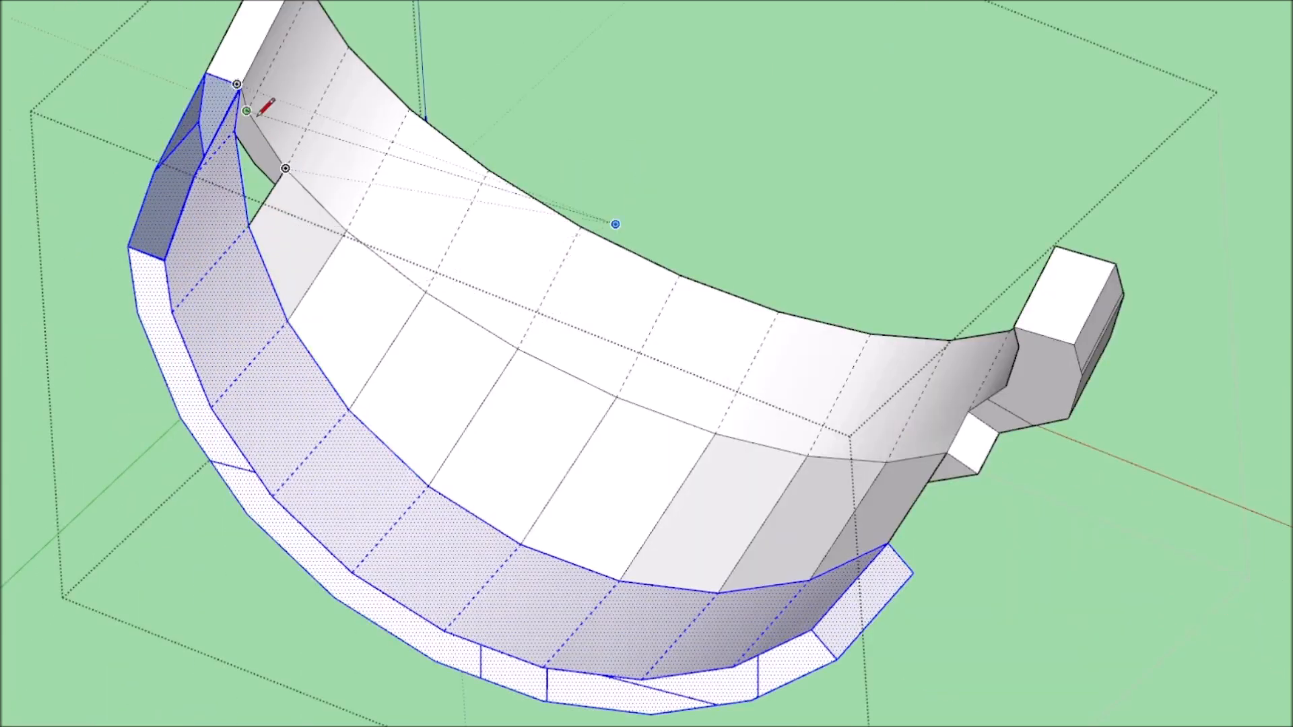
Join the remaining inner corners at the far end and draw the first connecting lines on the eyelid's outer side.
scroll(247, 133, down, 5)
middle_drag(247, 133, 658, 352)
scroll(673, 418, up, 4)
middle_drag(895, 332, 574, 239)
scroll(627, 269, down, 4)
mouse_move(649, 279)
middle_down()
mouse_move(1231, 402)
mouse_move(956, 431)
middle_up()
scroll(639, 230, up, 4)
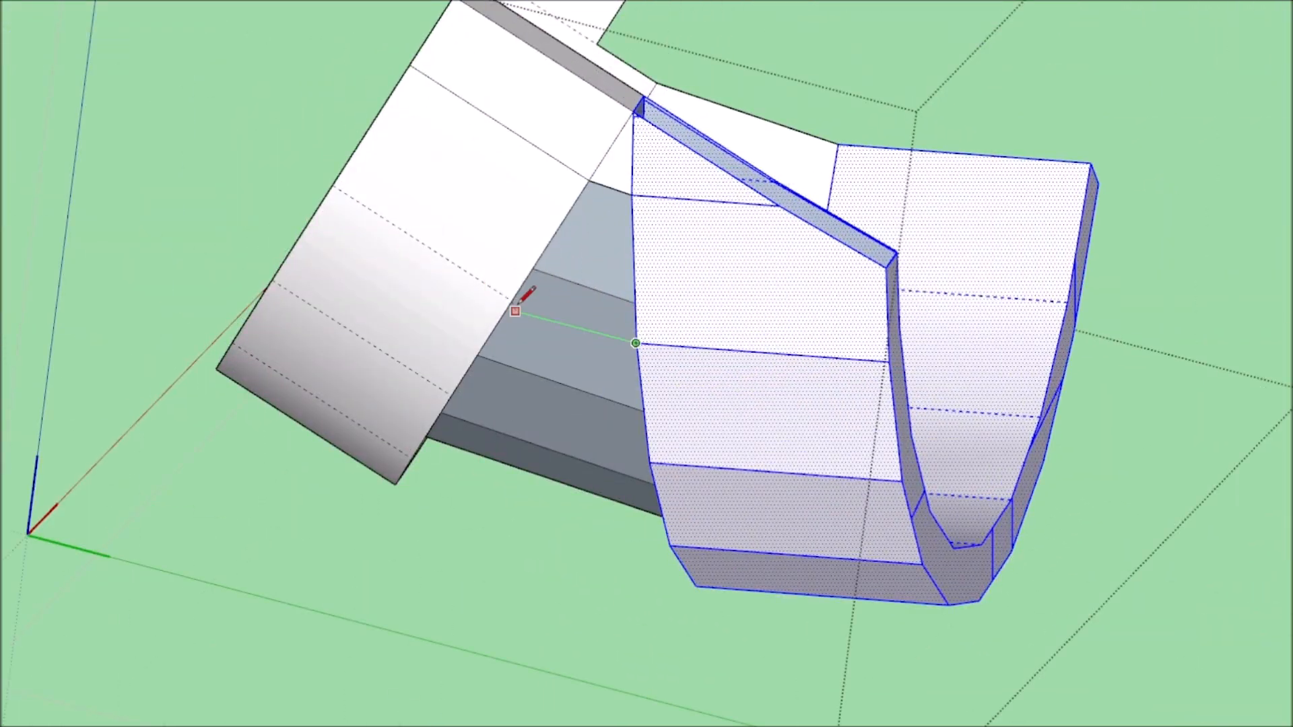
Close the eyelid's outer surface with lines between matching corners of the front band and rear strip.
mouse_move(457, 392)
middle_down()
mouse_move(740, 447)
mouse_move(794, 210)
middle_up()
click(782, 402)
scroll(697, 458, down, 4)
scroll(794, 210, up, 4)
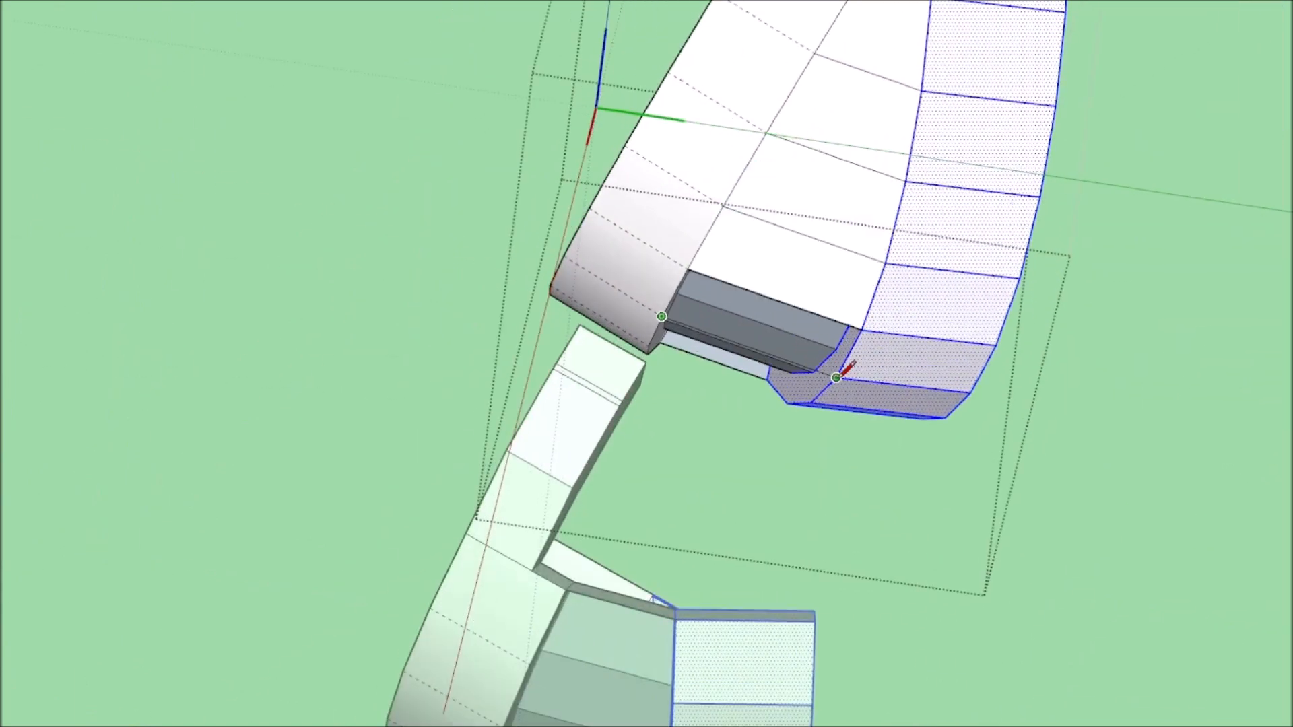
click(787, 403)
scroll(809, 451, down, 4)
middle_drag(826, 493, 918, 561)
scroll(1031, 350, up, 5)
click(1030, 338)
click(1076, 460)
Draw the missing edges at the eyelid's side end to close the opening beside the rear strip.
scroll(993, 465, down, 5)
mouse_move(992, 464)
middle_down()
mouse_move(651, 680)
mouse_move(144, 130)
middle_up()
scroll(245, 177, up, 10)
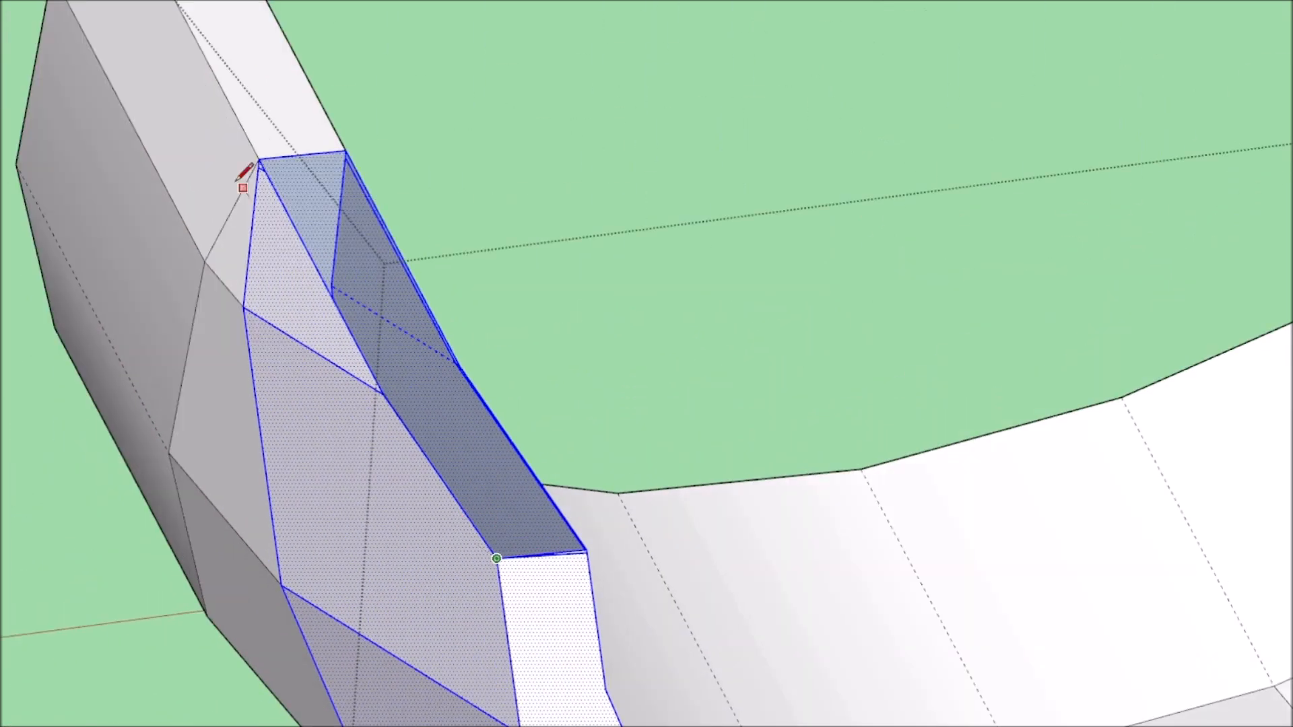
click(198, 192)
click(468, 105)
scroll(459, 185, down, 10)
middle_drag(464, 336, 512, 283)
key(space)
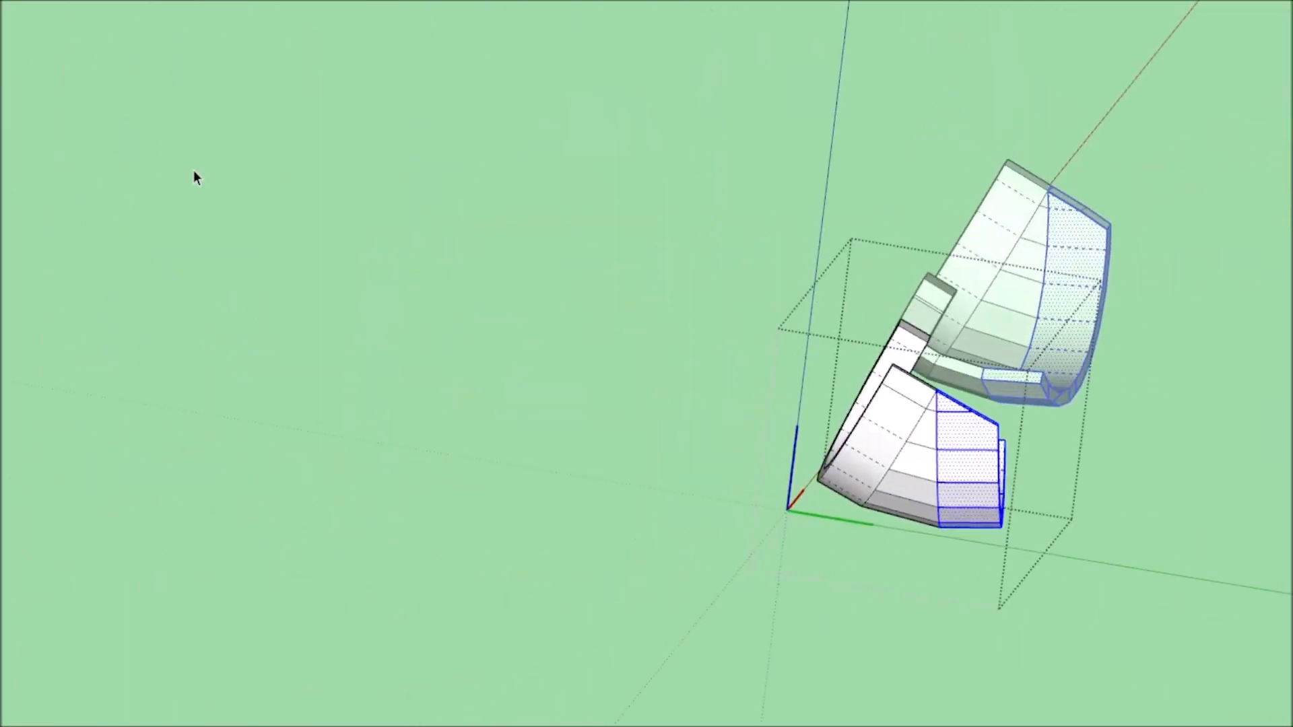
Leave the eyelid and examine its rebuilt rear section against the side arms and the base plate.
click(194, 174)
middle_drag(909, 229, 1009, 446)
scroll(876, 462, up, 5)
scroll(811, 471, down, 8)
middle_drag(810, 471, 58, 404)
scroll(1097, 306, up, 8)
scroll(745, 398, down, 6)
scroll(745, 398, up, 7)
scroll(891, 240, down, 7)
scroll(442, 352, down, 5)
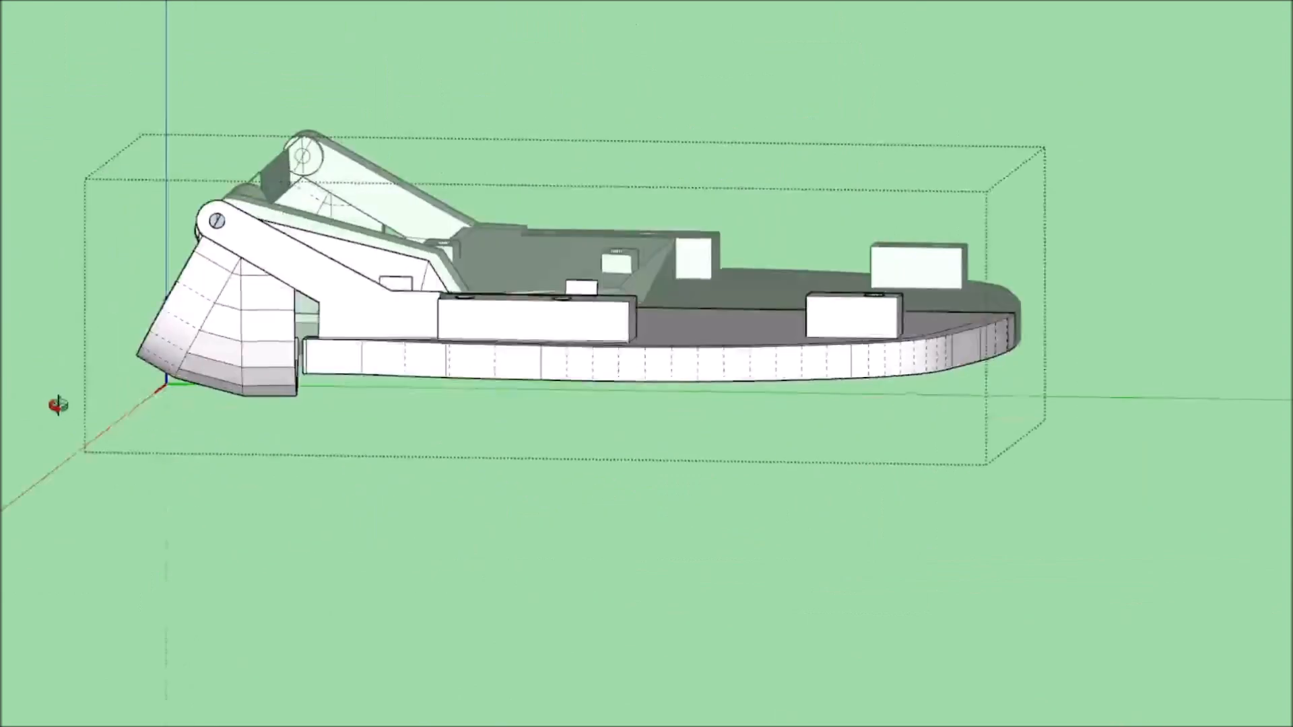
scroll(202, 350, up, 8)
middle_drag(202, 351, 429, 439)
scroll(557, 453, down, 6)
scroll(556, 450, up, 8)
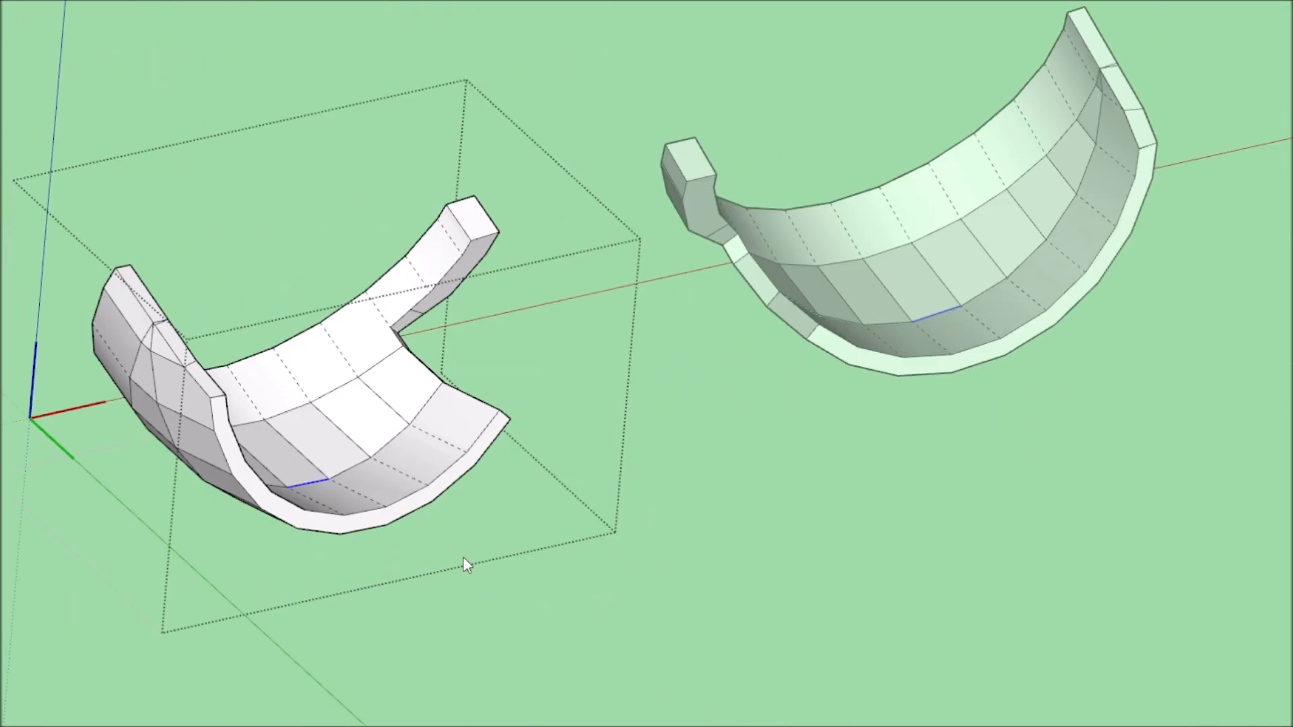
Open the lower eyelid for editing and scale the curved row of edges running around its middle.
mouse_move(463, 559)
middle_down()
mouse_move(684, 495)
mouse_move(813, 228)
middle_up()
scroll(827, 382, up, 7)
scroll(678, 543, down, 7)
mouse_move(677, 543)
middle_down()
mouse_move(280, 644)
mouse_move(226, 31)
middle_up()
mouse_move(539, 557)
middle_down()
mouse_move(499, 566)
mouse_move(514, 441)
mouse_move(606, 597)
middle_up()
scroll(608, 450, up, 6)
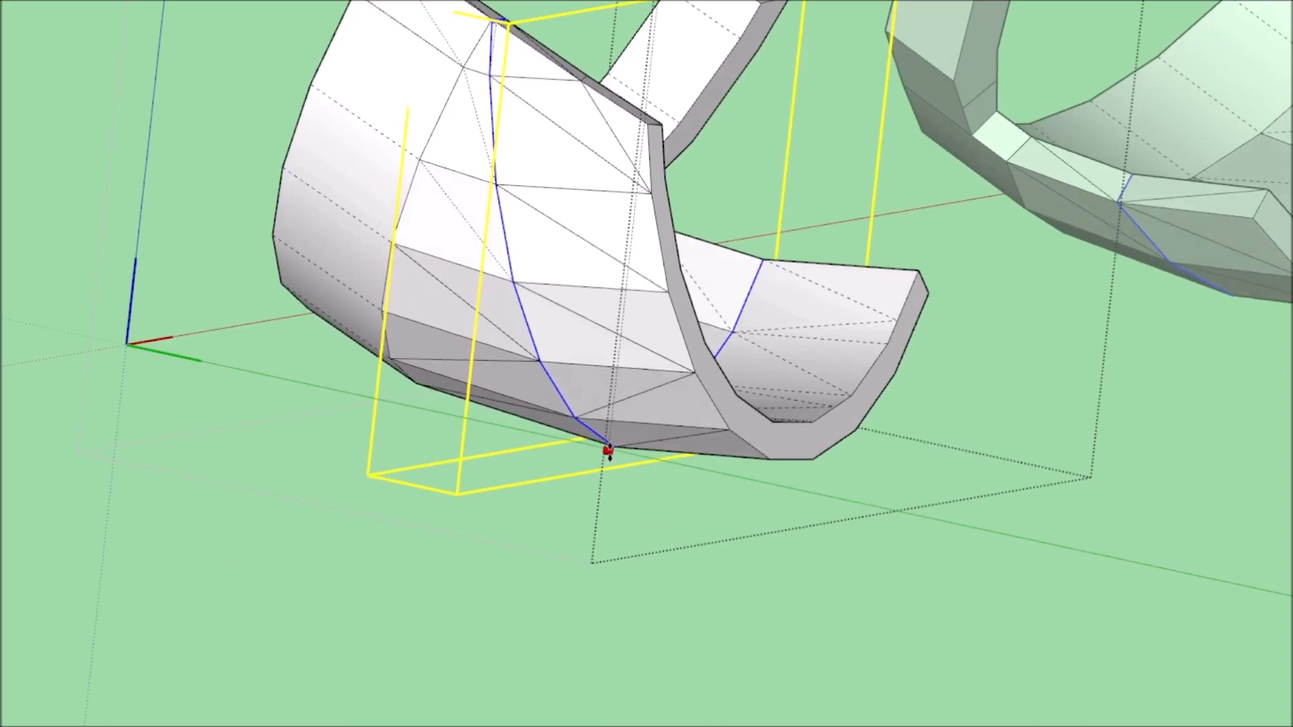
mouse_move(614, 425)
middle_down()
mouse_move(822, 612)
mouse_move(317, 716)
mouse_move(568, 649)
middle_up()
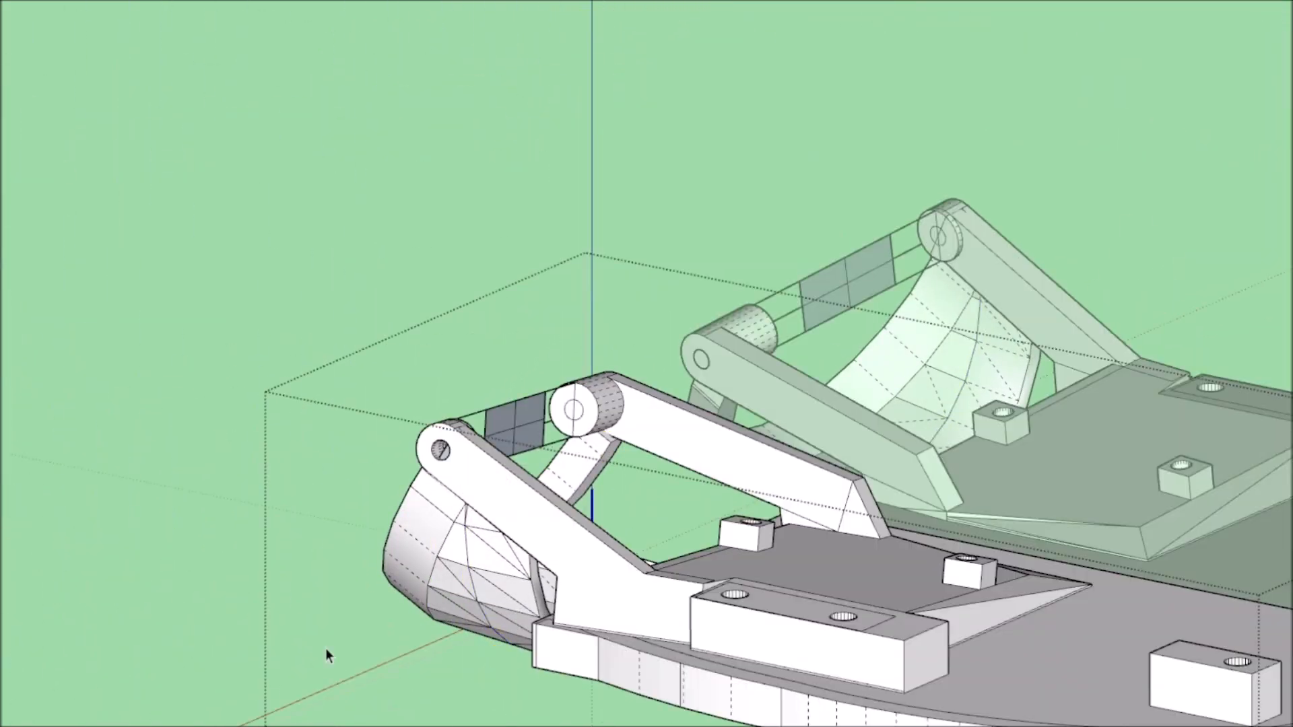
Check the reshaped eyelids against the arms and the front edge of the base plate.
mouse_move(327, 655)
middle_down()
mouse_move(1089, 409)
mouse_move(1246, 542)
mouse_move(774, 707)
mouse_move(1001, 695)
mouse_move(1016, 522)
middle_up()
scroll(1089, 409, up, 5)
scroll(775, 707, down, 4)
scroll(1016, 523, up, 5)
middle_drag(919, 443, 942, 434)
click(943, 456)
double_click(943, 454)
scroll(920, 437, down, 10)
mouse_move(920, 436)
middle_down()
mouse_move(773, 606)
mouse_move(1011, 511)
mouse_move(558, 404)
mouse_move(1044, 615)
mouse_move(323, 707)
mouse_move(604, 381)
mouse_move(802, 691)
mouse_move(411, 524)
mouse_move(731, 586)
mouse_move(433, 598)
mouse_move(376, 567)
middle_up()
scroll(1010, 559, up, 6)
click(559, 405)
scroll(636, 433, up, 6)
scroll(1044, 615, down, 4)
scroll(605, 381, up, 5)
scroll(411, 524, down, 5)
scroll(731, 586, up, 5)
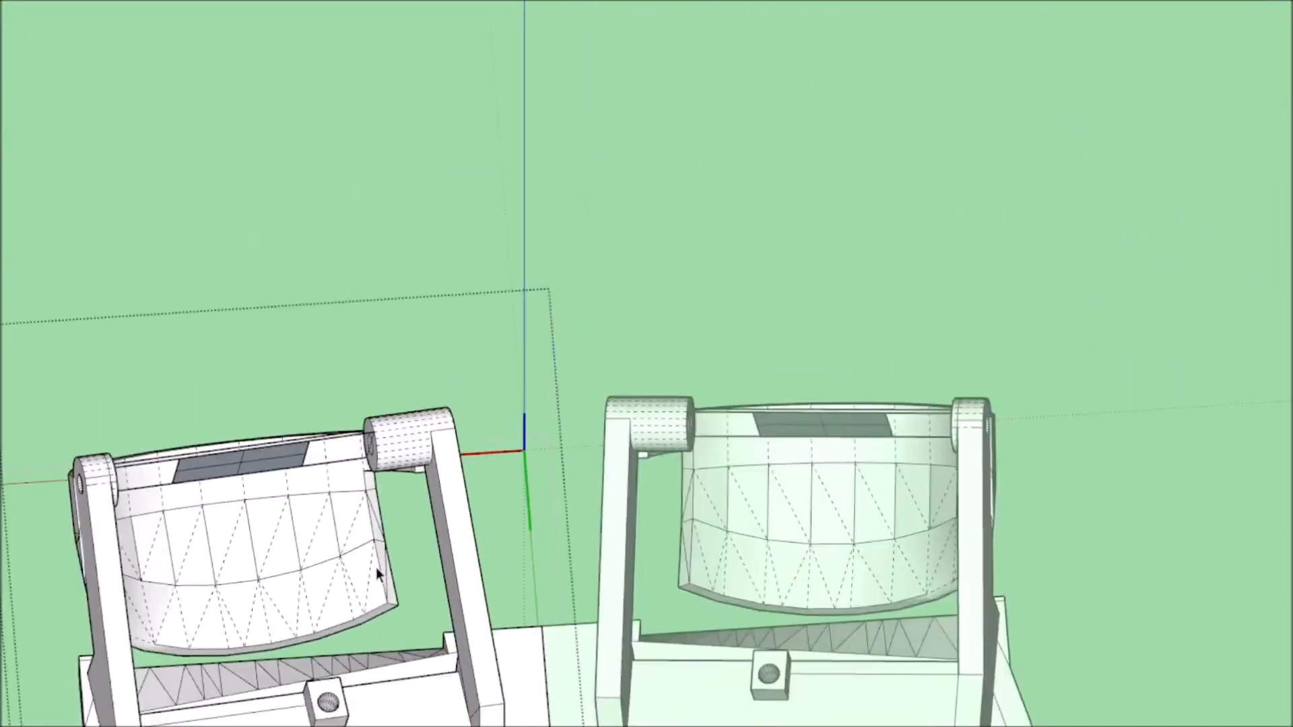
Select the lower eyelid's rear rim face, scale it, and leave the eyelid.
scroll(313, 572, up, 5)
scroll(317, 297, down, 5)
middle_drag(317, 297, 303, 463)
scroll(306, 439, up, 5)
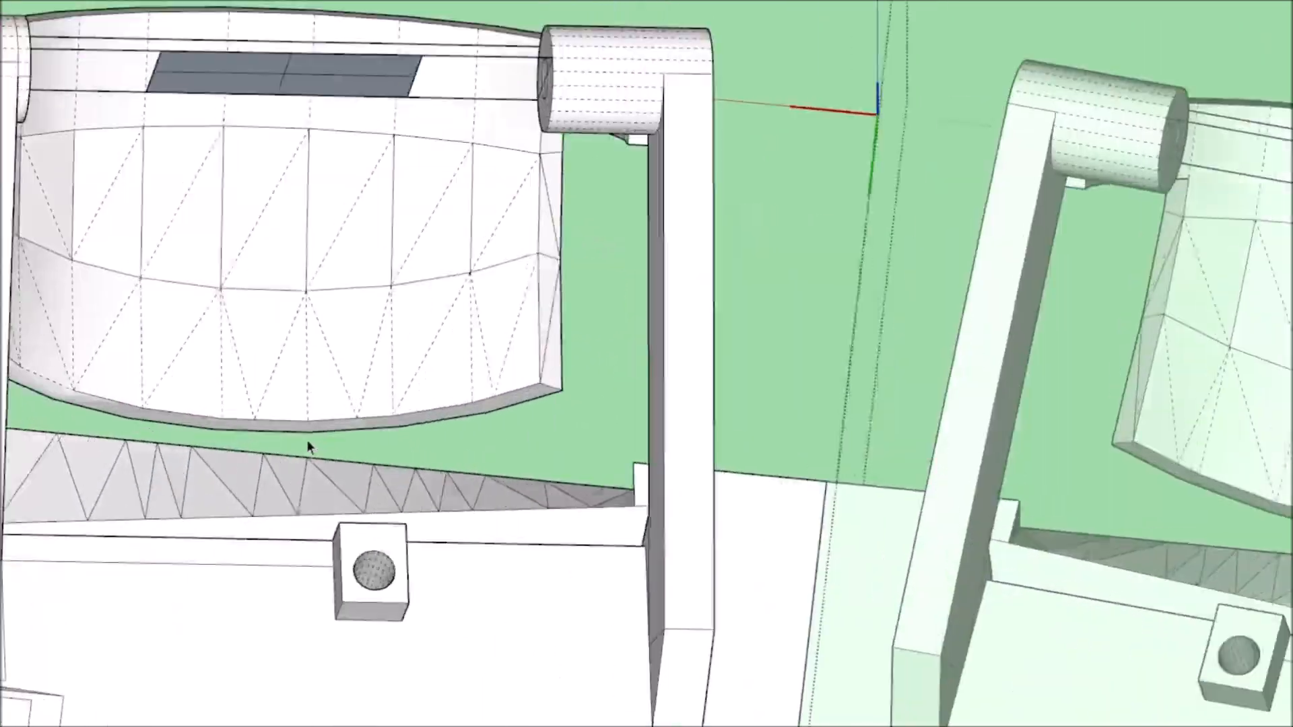
scroll(306, 434, up, 3)
click(301, 427)
mouse_move(303, 431)
middle_down()
mouse_move(435, 548)
mouse_move(459, 590)
middle_up()
key(s)
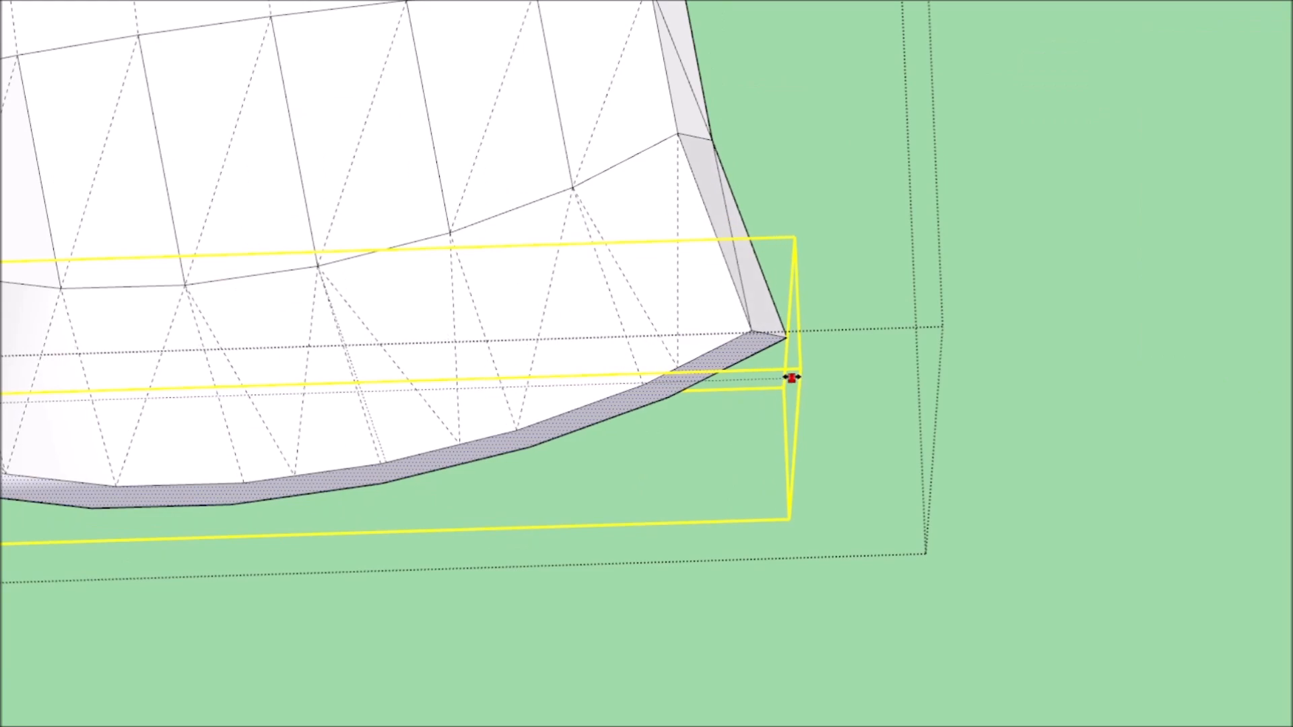
scroll(741, 458, down, 5)
middle_drag(692, 534, 14, 29)
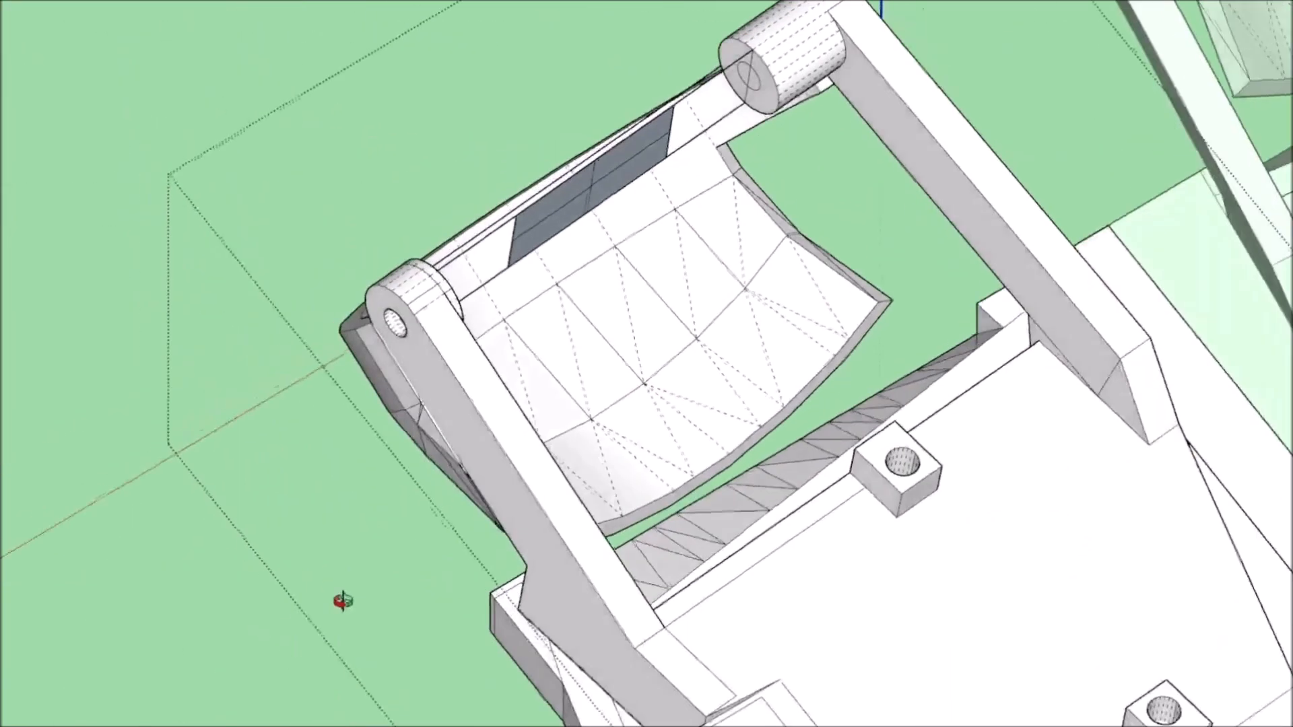
scroll(557, 296, up, 4)
scroll(558, 296, down, 6)
mouse_move(580, 656)
middle_down()
mouse_move(661, 628)
mouse_move(737, 508)
mouse_move(788, 367)
middle_up()
scroll(737, 508, down, 3)
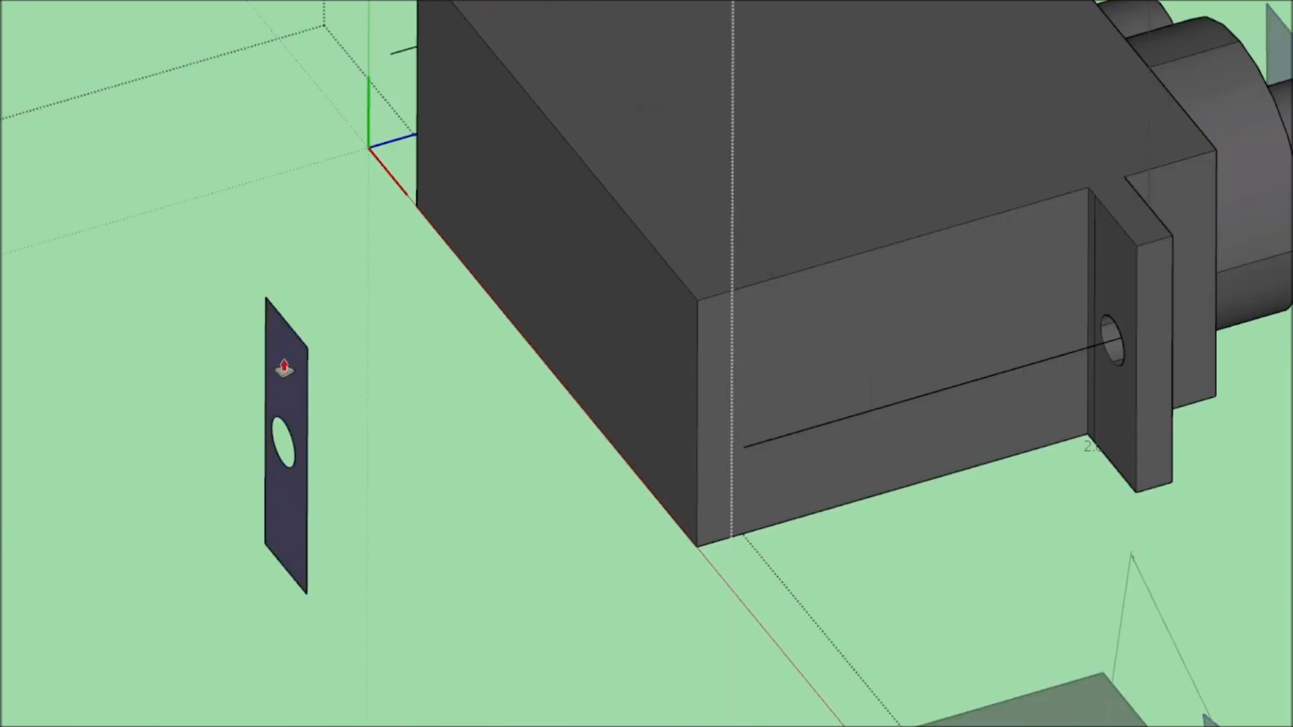
Extrude the drilled rectangles beside the servo into mounting blocks with Push/Pull.
drag(284, 368, 205, 390)
scroll(365, 395, down, 3)
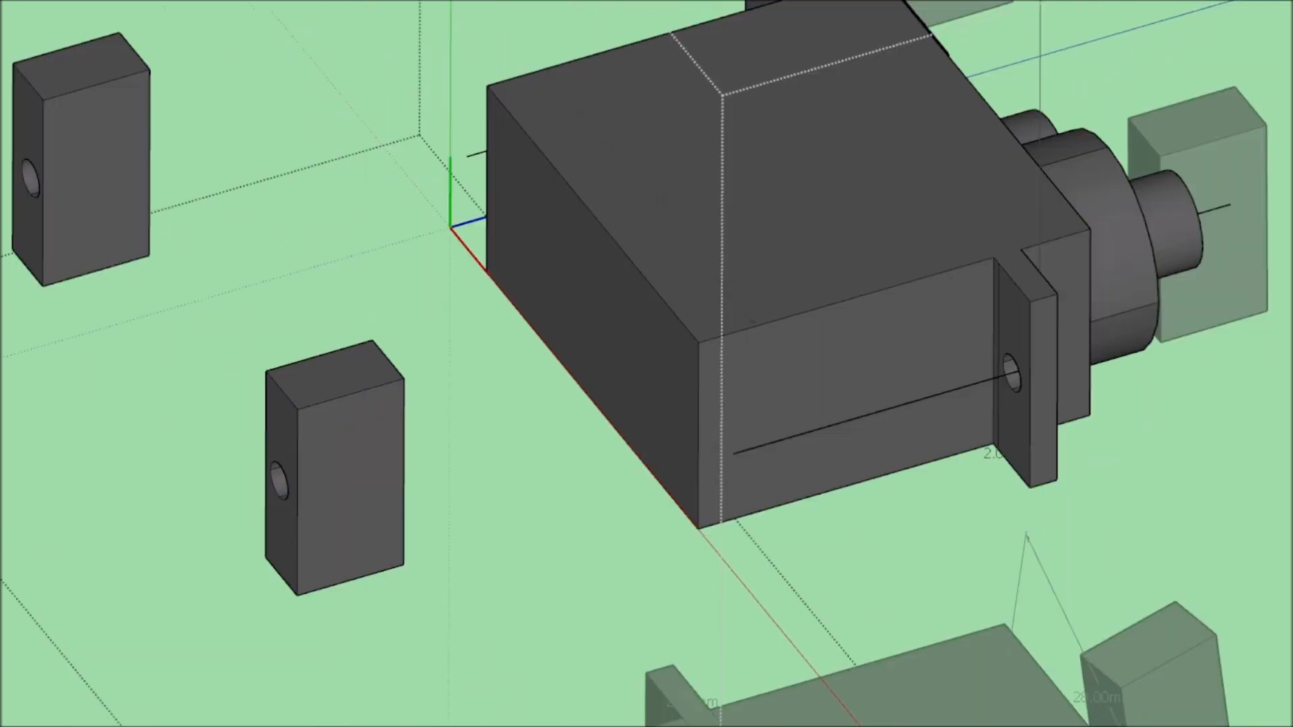
scroll(203, 252, down, 5)
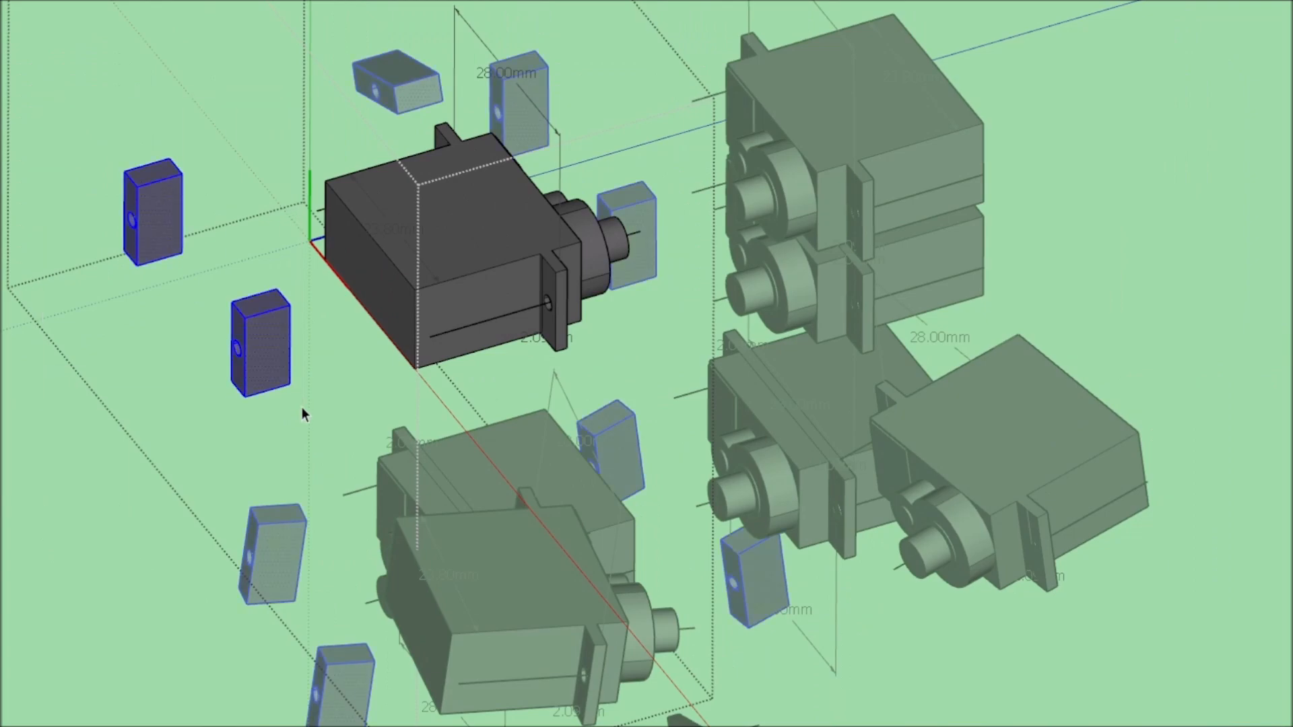
Select both drilled mounting blocks of the servo and group them into one bracket.
drag(301, 407, 303, 408)
scroll(261, 322, up, 3)
scroll(319, 431, down, 4)
mouse_move(256, 475)
middle_down()
mouse_move(383, 417)
mouse_move(332, 488)
mouse_move(456, 504)
middle_up()
scroll(332, 487, up, 4)
scroll(456, 503, down, 3)
scroll(568, 378, up, 4)
scroll(567, 379, down, 5)
middle_drag(567, 378, 618, 431)
scroll(655, 274, down, 4)
middle_drag(655, 273, 299, 487)
scroll(299, 488, up, 4)
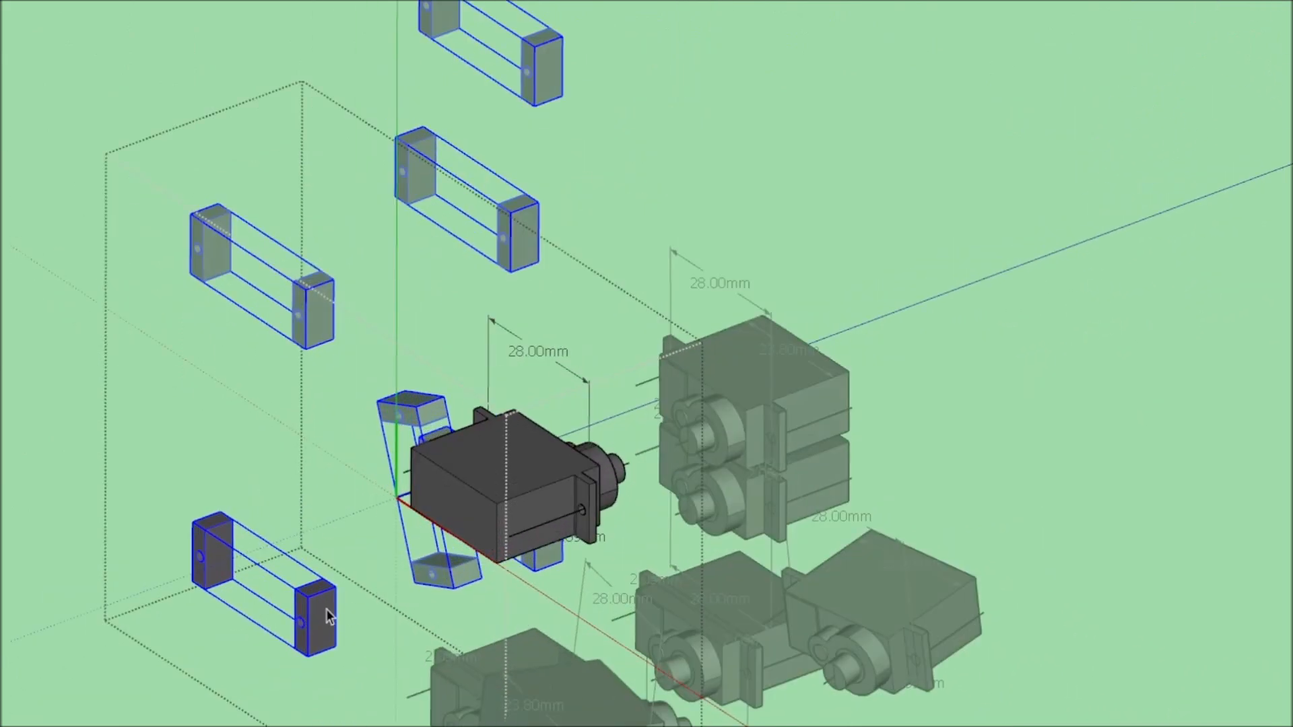
Open the bracket group for editing and extend the lower end of one mounting block with Push/Pull.
scroll(609, 479, up, 4)
mouse_move(596, 485)
middle_down()
mouse_move(814, 516)
mouse_move(1140, 260)
middle_up()
scroll(609, 479, down, 6)
scroll(814, 517, up, 3)
scroll(943, 324, up, 4)
middle_drag(943, 323, 972, 147)
scroll(972, 146, up, 2)
double_click(1073, 193)
click(1081, 251)
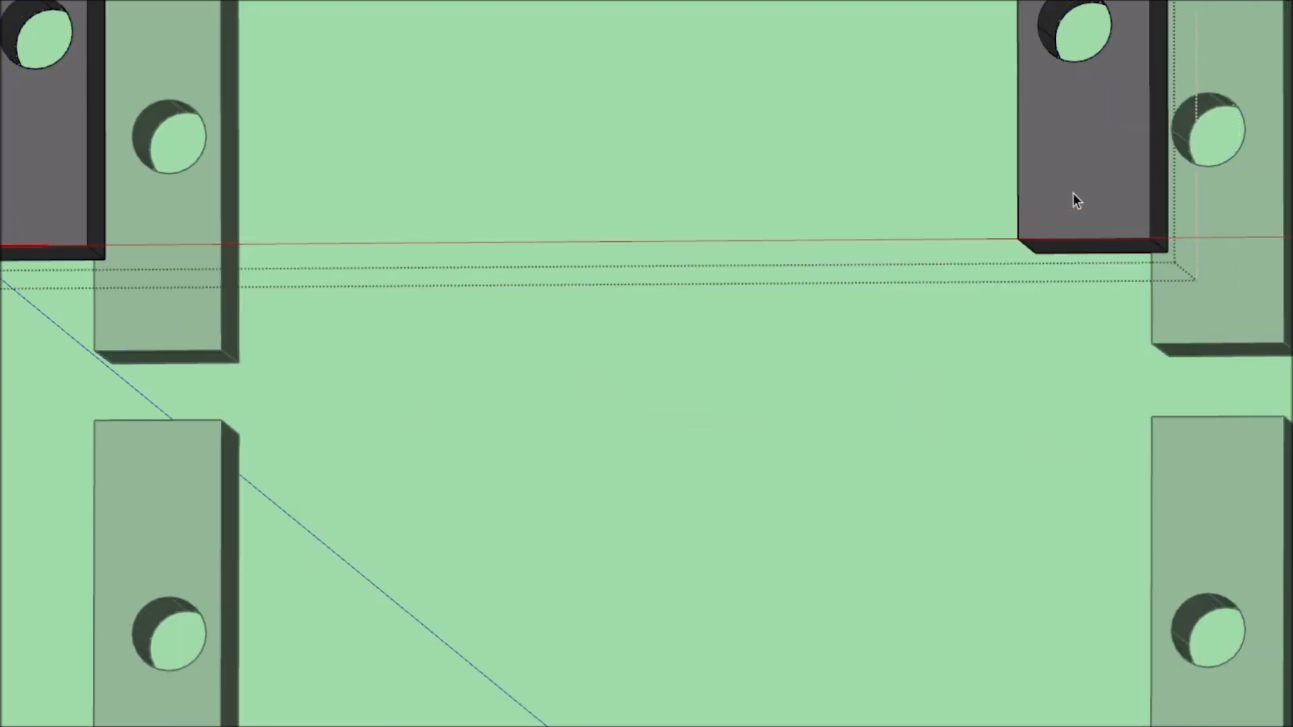
key(p)
click(1097, 268)
click(1099, 345)
Draw a line across the extended block's inner side face to mark off its lower strip.
scroll(1020, 357, down, 4)
scroll(1019, 356, up, 3)
scroll(1019, 357, down, 4)
middle_drag(1019, 357, 1038, 419)
scroll(1038, 420, up, 3)
key(l)
scroll(978, 426, up, 6)
click(913, 377)
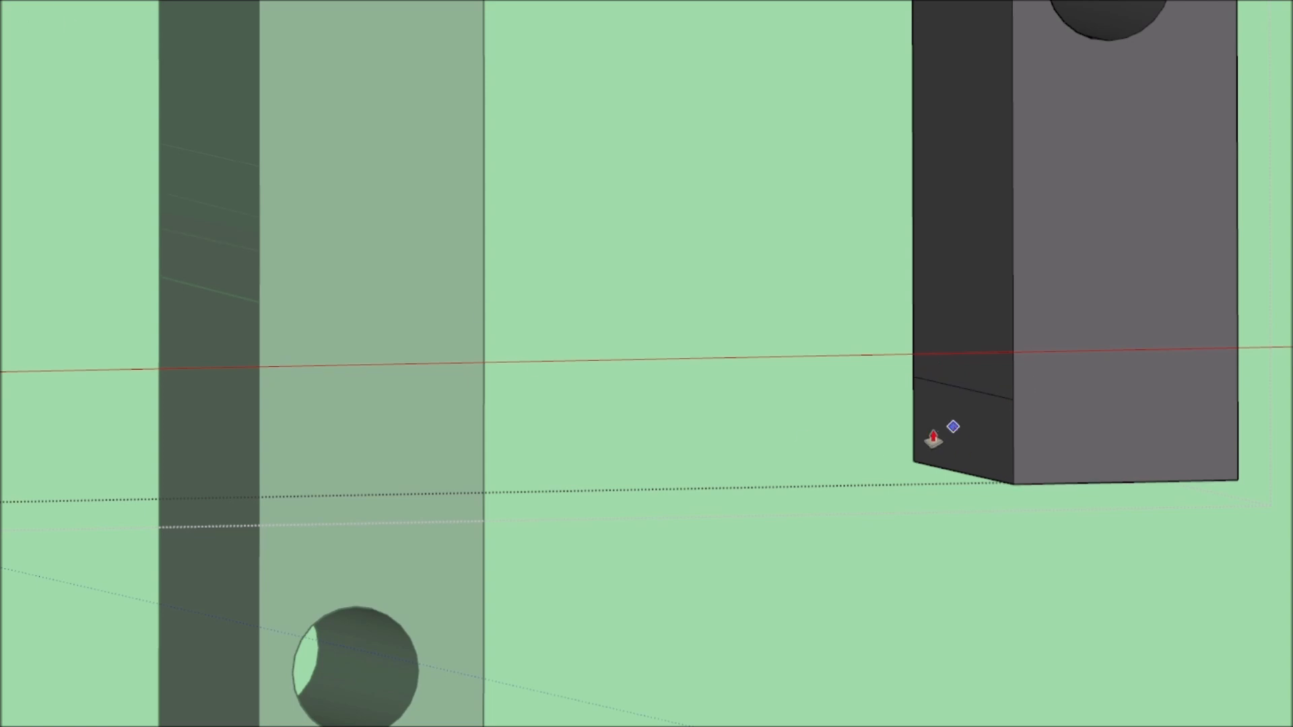
Extrude the marked lower strip into a thin bar reaching the outer side of the opposite mounting block.
scroll(939, 408, up, 3)
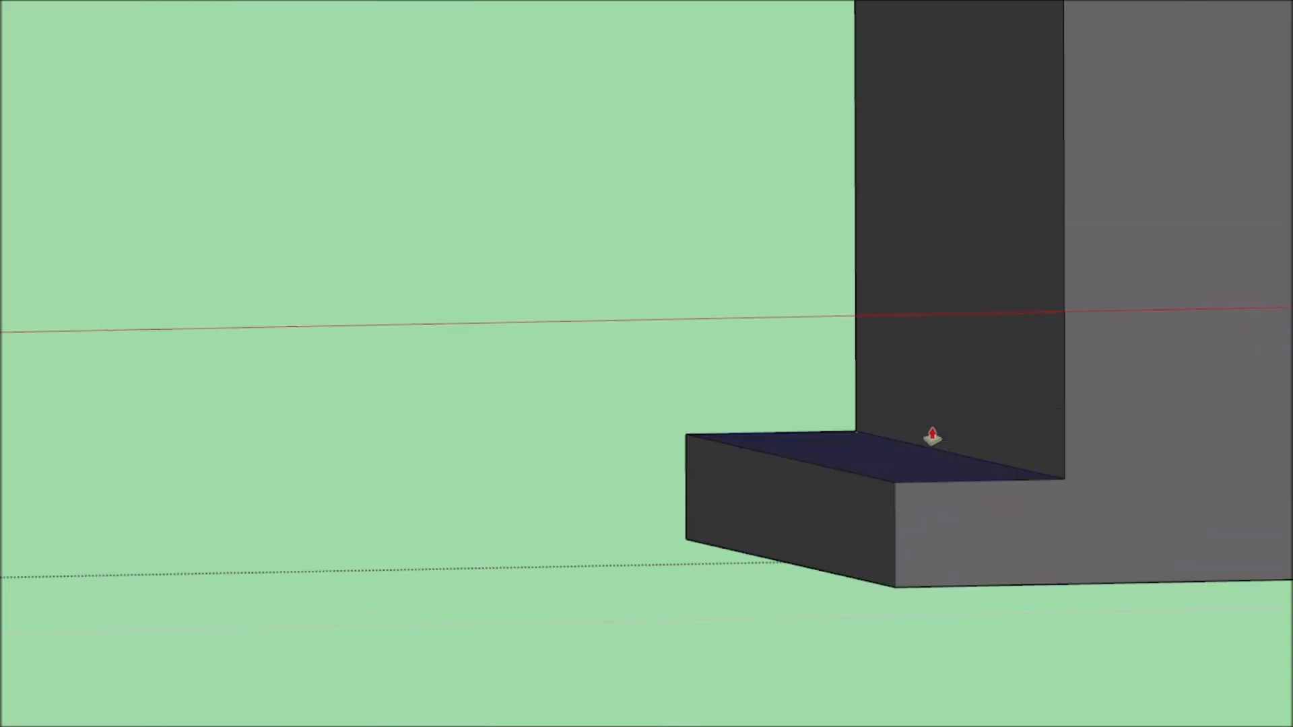
scroll(939, 503, down, 5)
click(932, 510)
scroll(417, 516, down, 4)
click(194, 493)
middle_drag(199, 515, 242, 608)
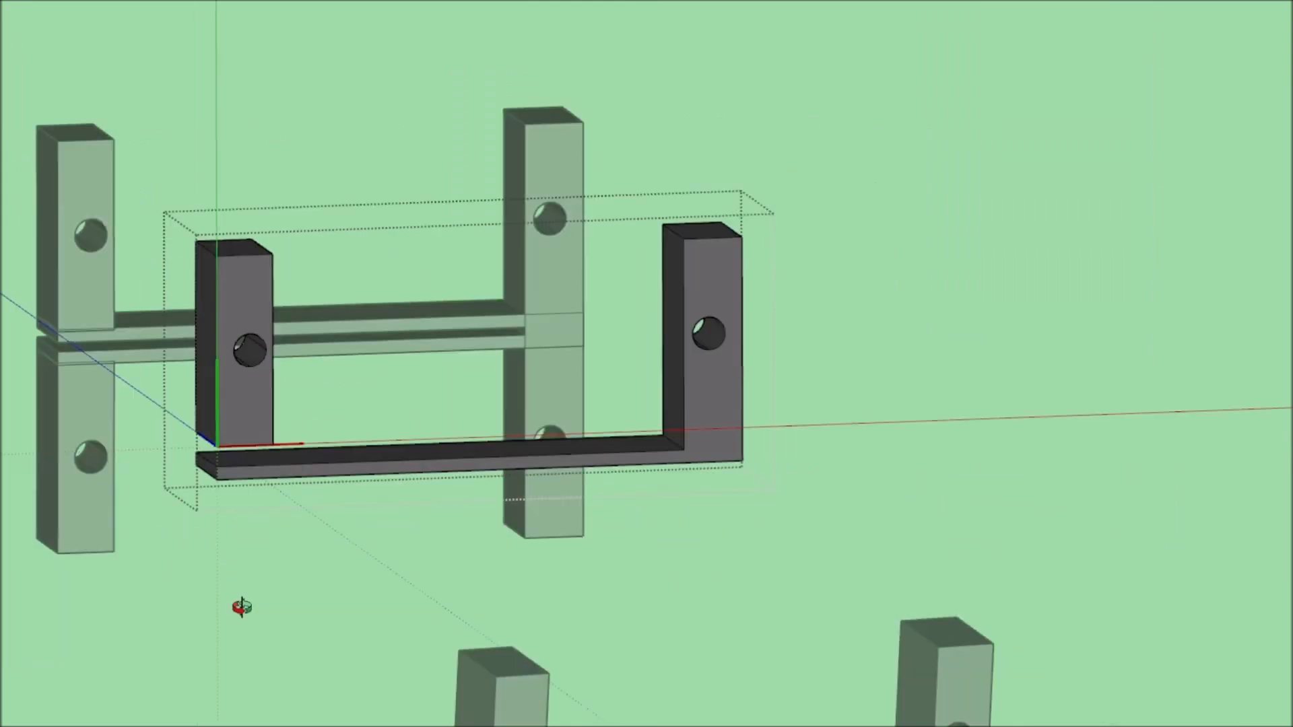
Draw a line across the bar's end below the second block and extrude that face to join them.
key(l)
scroll(444, 361, up, 6)
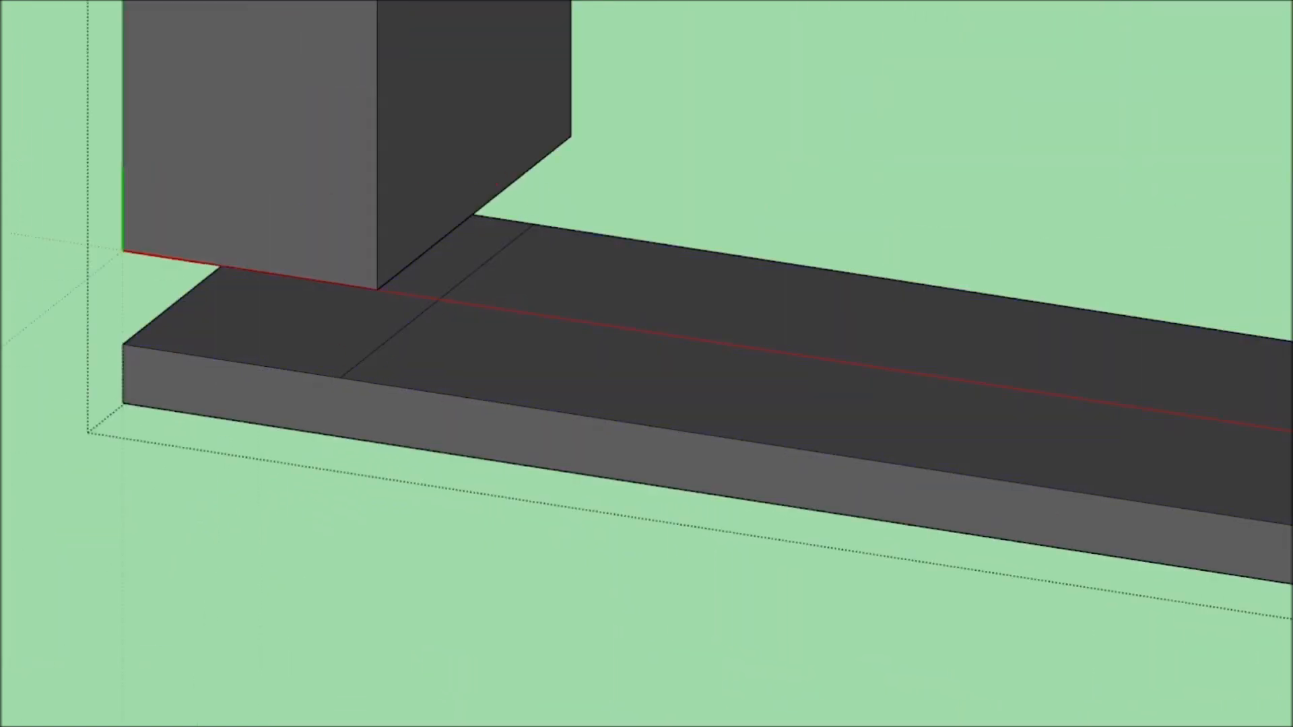
scroll(375, 292, down, 10)
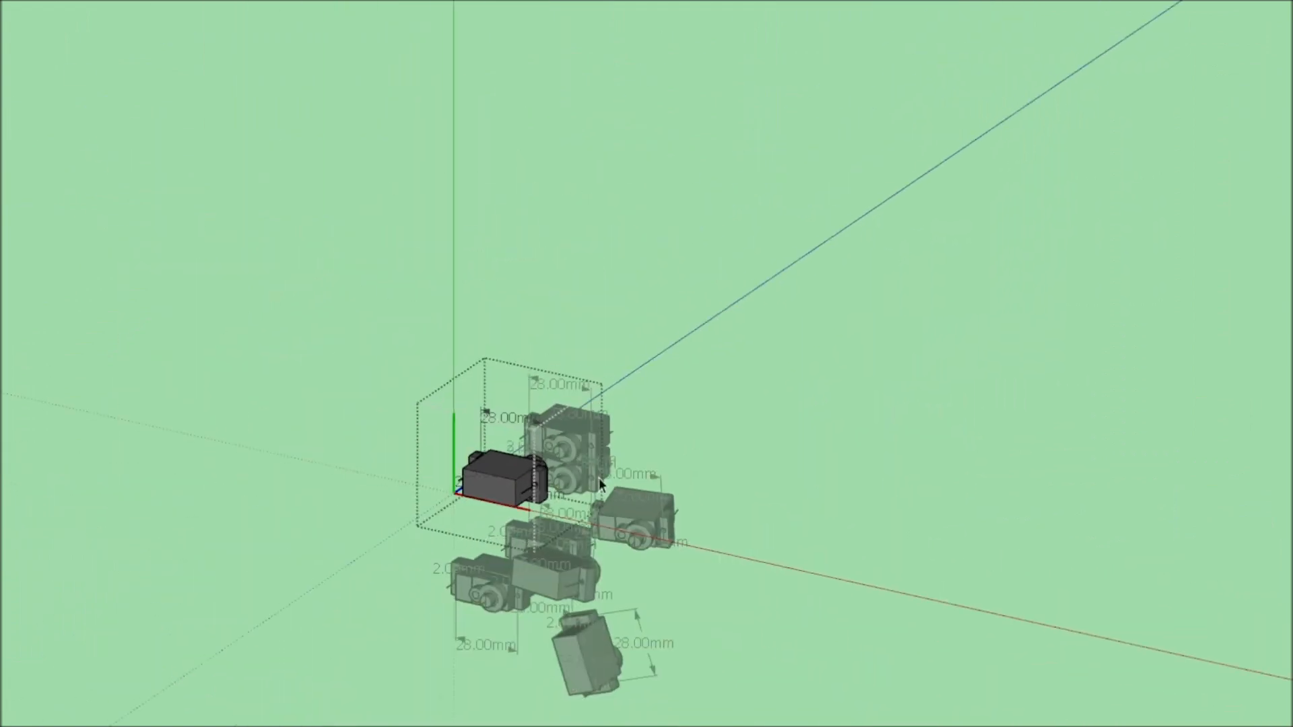
Paint the joined mounting bracket of the servo white and leave the bracket and servo groups.
middle_drag(600, 478, 697, 450)
scroll(697, 450, up, 4)
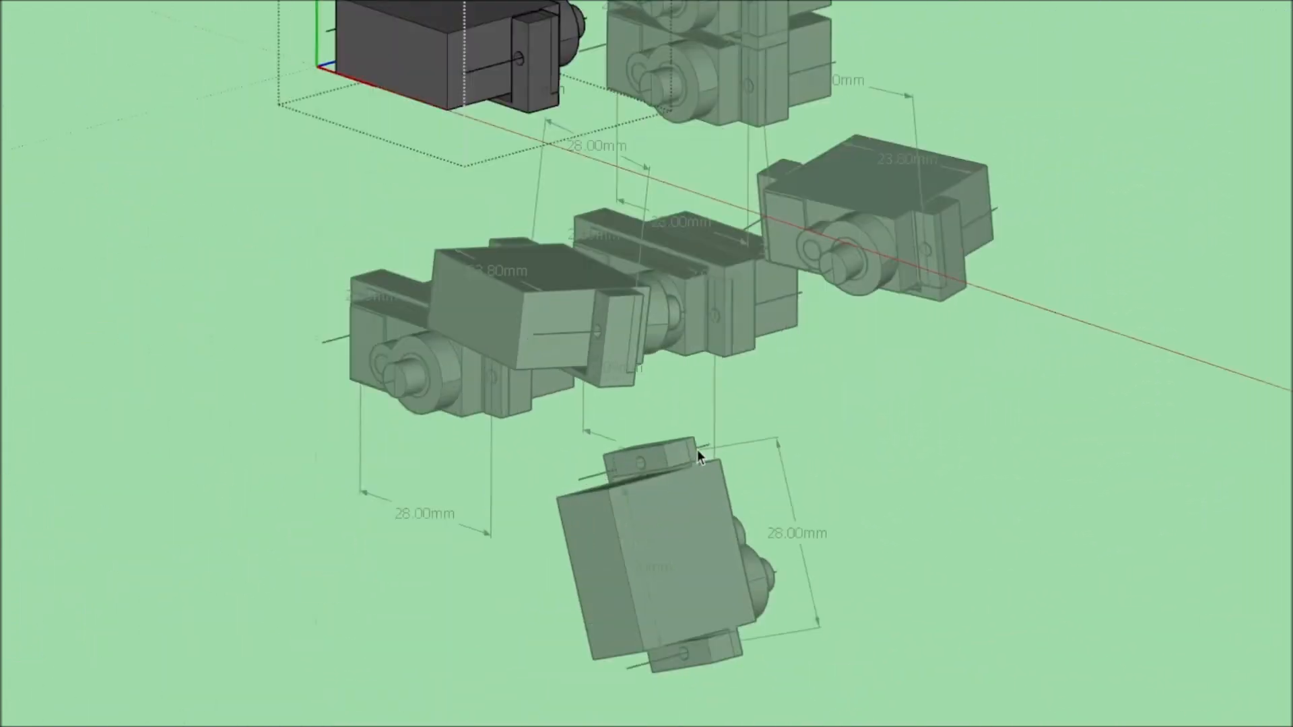
scroll(697, 449, down, 5)
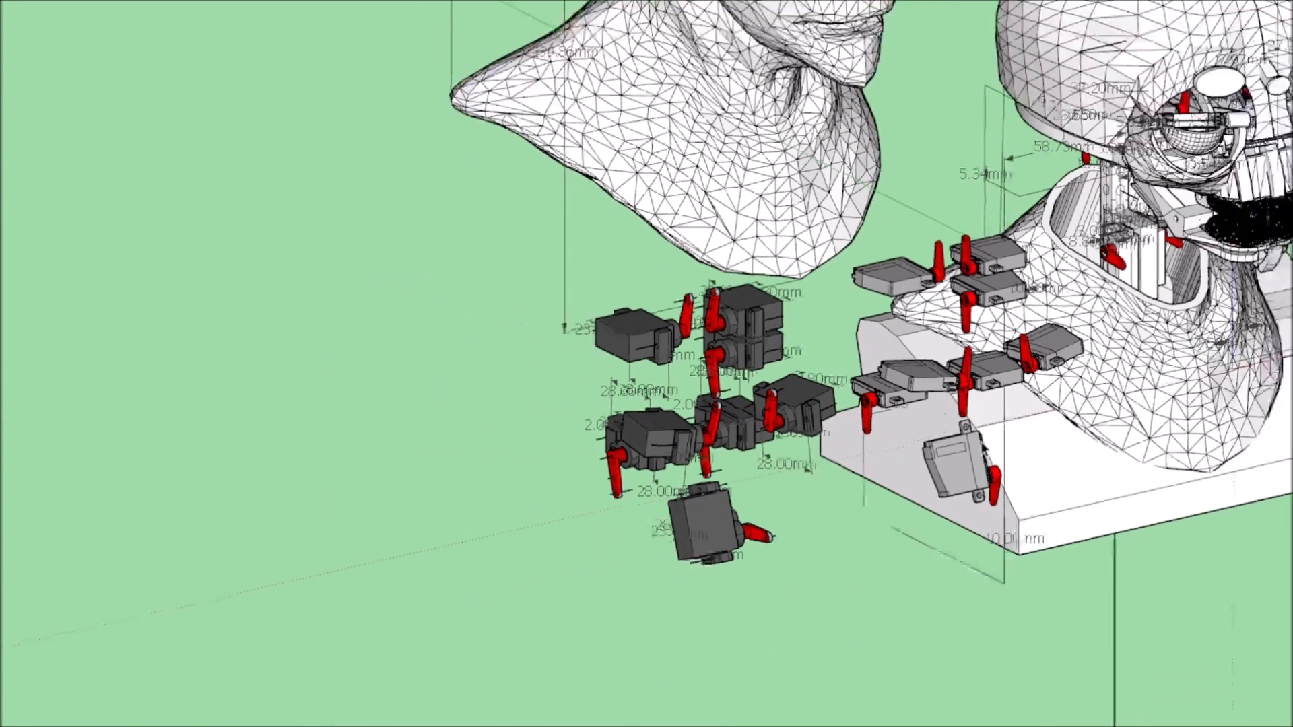
scroll(209, 269, up, 6)
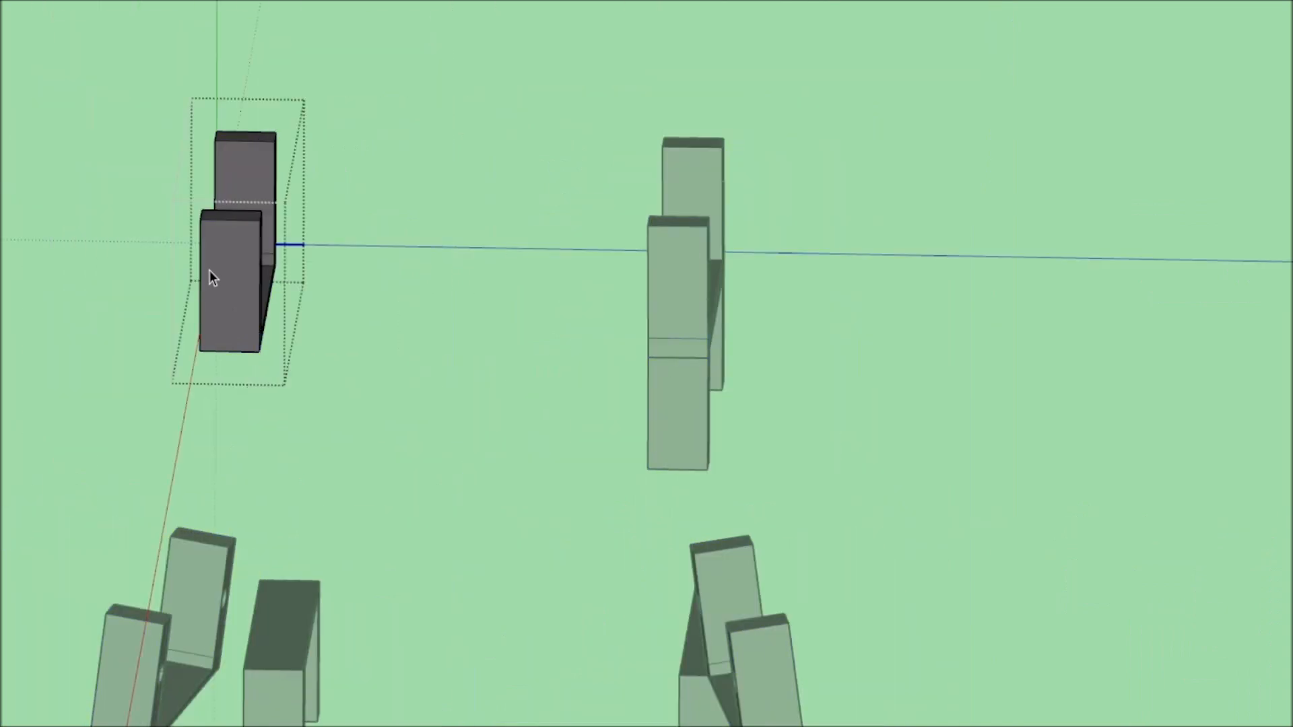
scroll(211, 277, up, 5)
click(222, 306)
scroll(271, 403, up, 4)
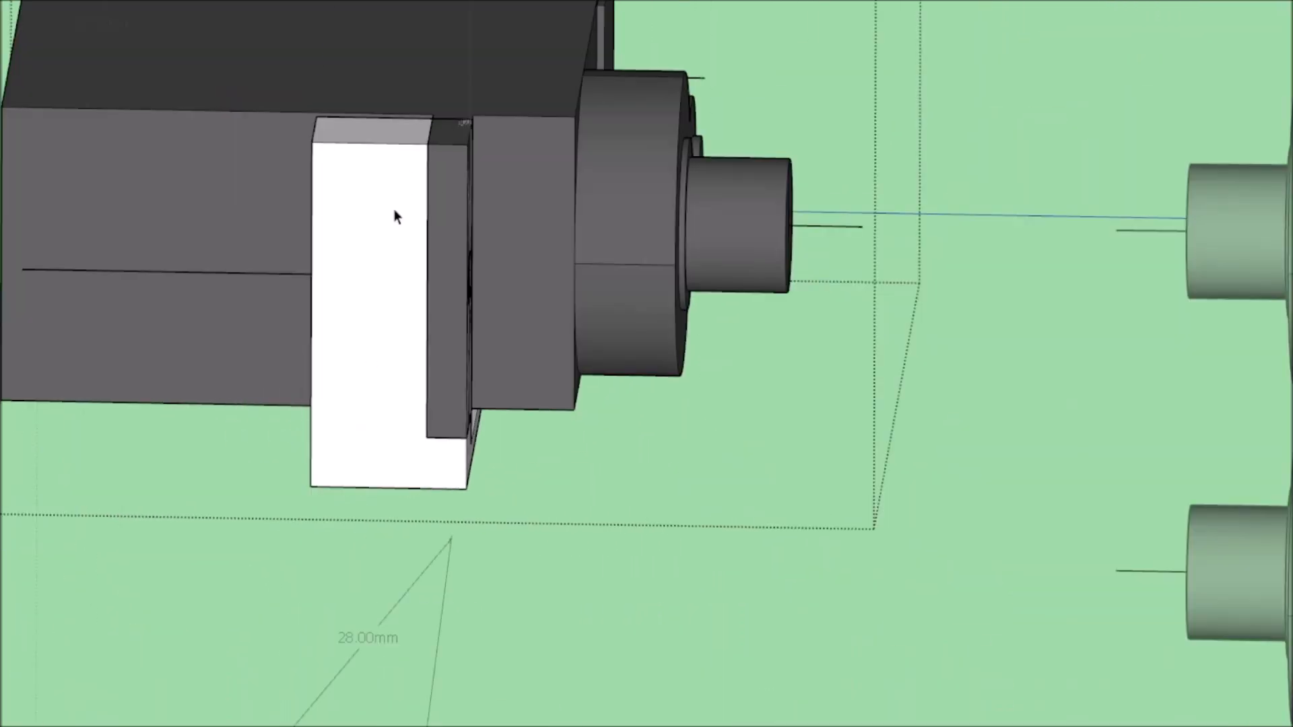
scroll(488, 323, down, 9)
key(space)
click(629, 167)
Select the whole group of dark servos fitted with the white mounting brackets.
scroll(606, 402, up, 4)
middle_drag(606, 401, 229, 431)
scroll(716, 467, down, 4)
scroll(715, 467, up, 2)
scroll(229, 431, down, 2)
scroll(651, 524, down, 5)
middle_drag(651, 524, 309, 483)
scroll(309, 483, up, 2)
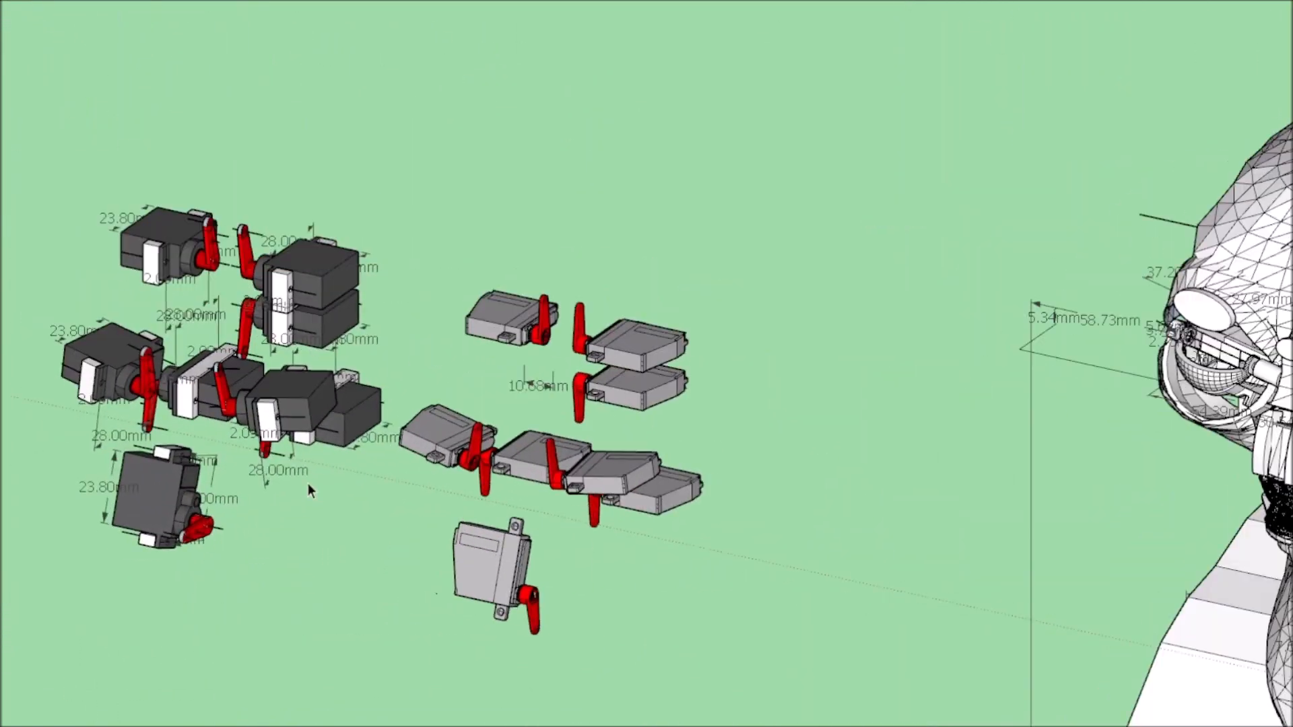
click(198, 383)
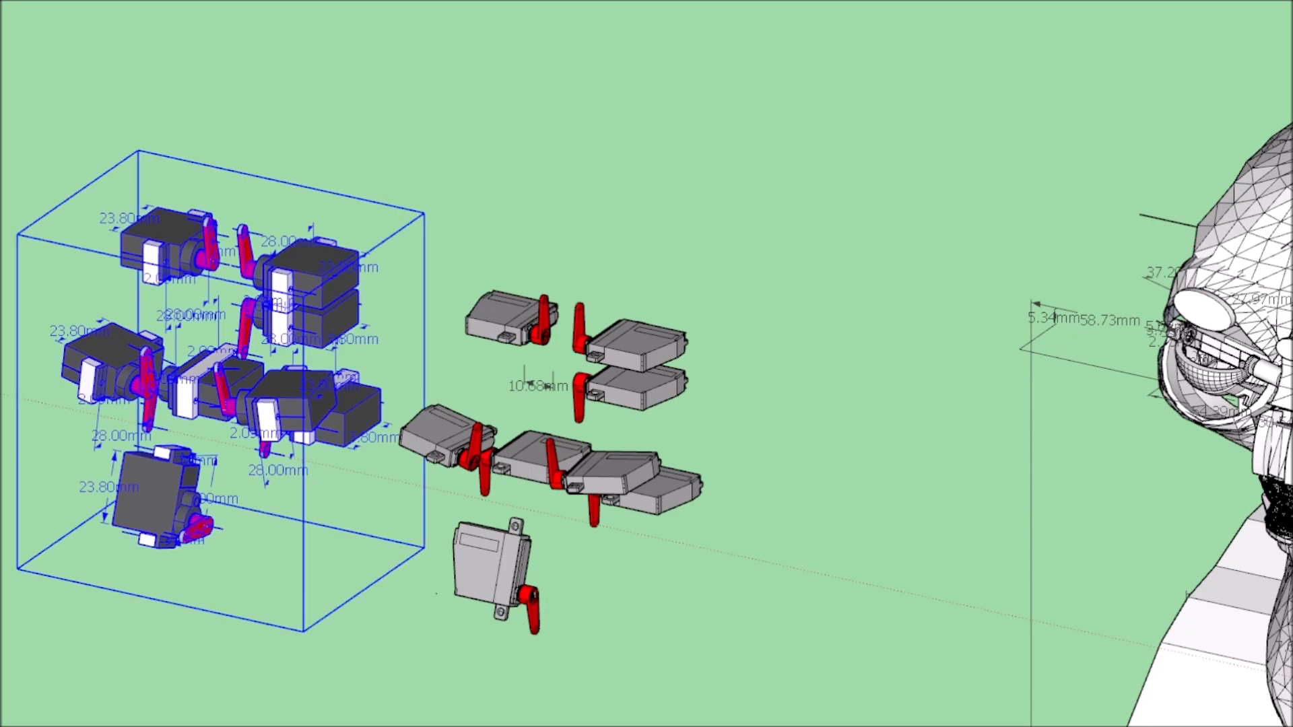
Open the head group and delete its outer skull shell to expose the internal servo frame.
click(876, 454)
scroll(876, 454, down, 4)
middle_drag(876, 454, 674, 437)
scroll(935, 420, up, 2)
double_click(935, 421)
click(935, 420)
key(Delete)
middle_drag(934, 421, 526, 363)
Paste the bracketed servo set into the open head group.
scroll(472, 468, up, 3)
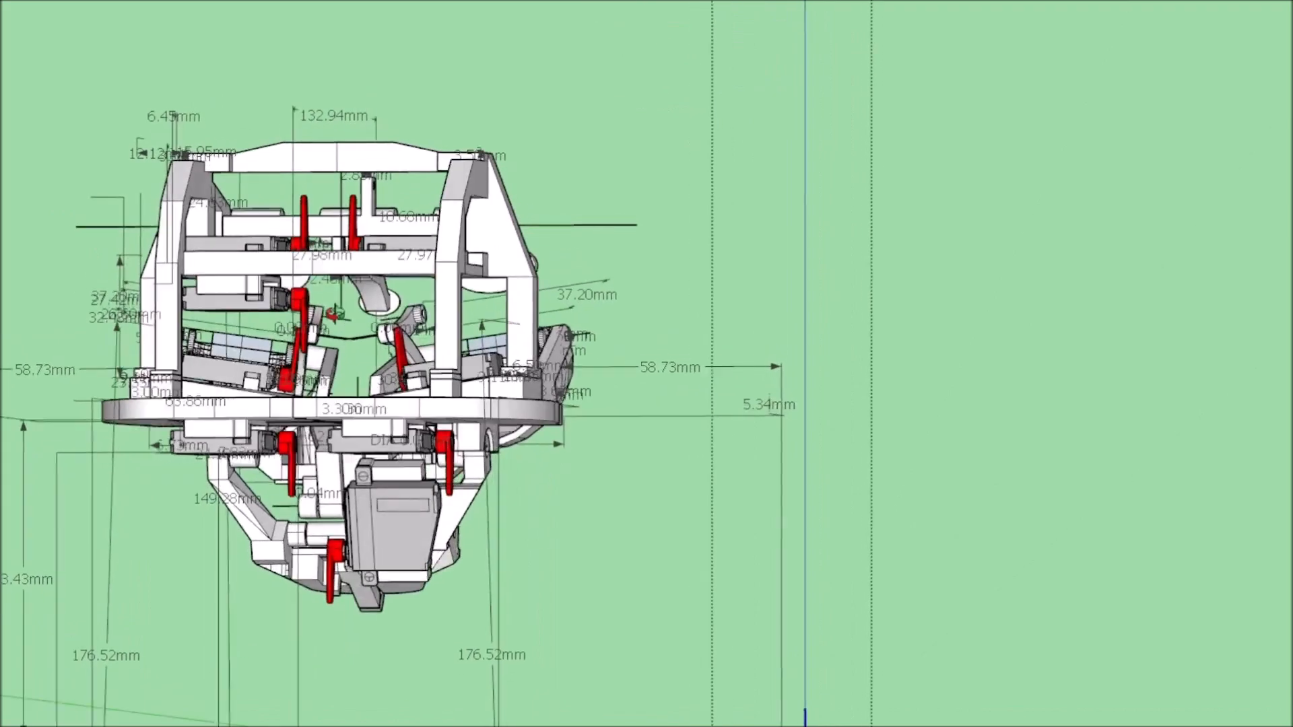
scroll(643, 186, down, 2)
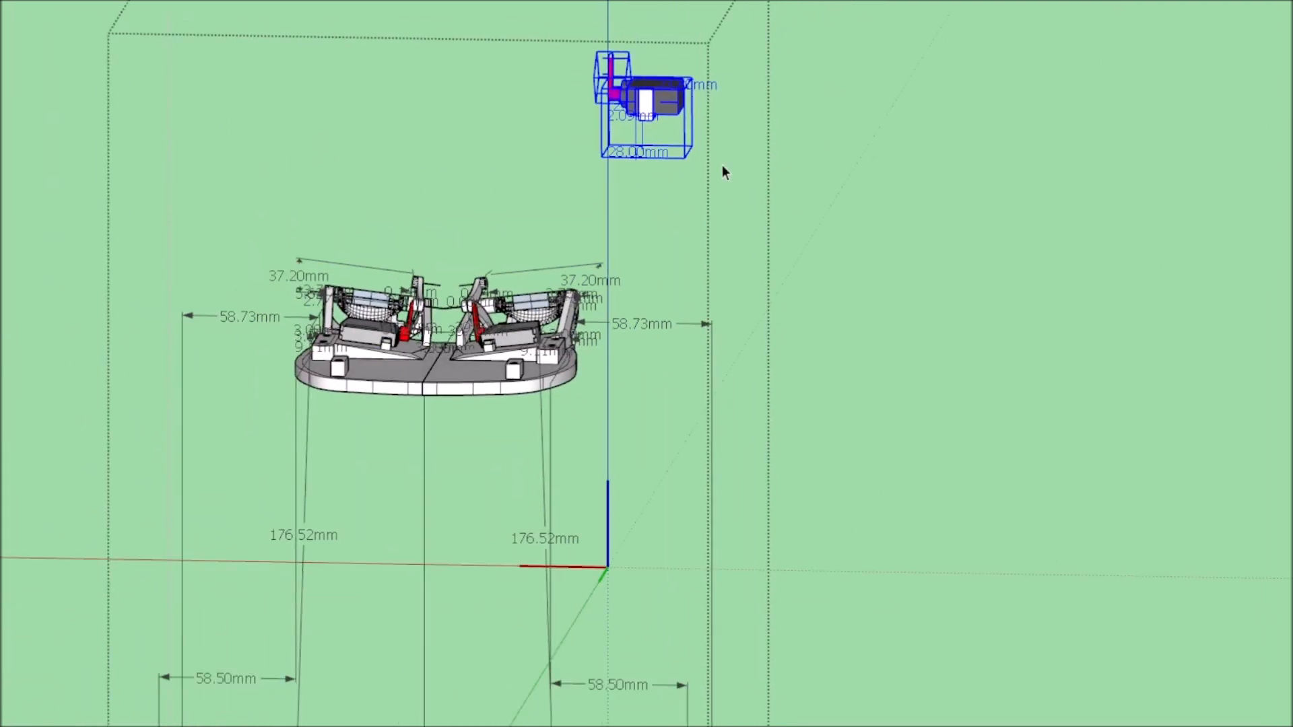
scroll(574, 278, up, 4)
scroll(1004, 326, down, 3)
scroll(661, 483, up, 3)
Move the pasted servo set across the head group to a spot beside the servo frame.
middle_drag(660, 482, 843, 243)
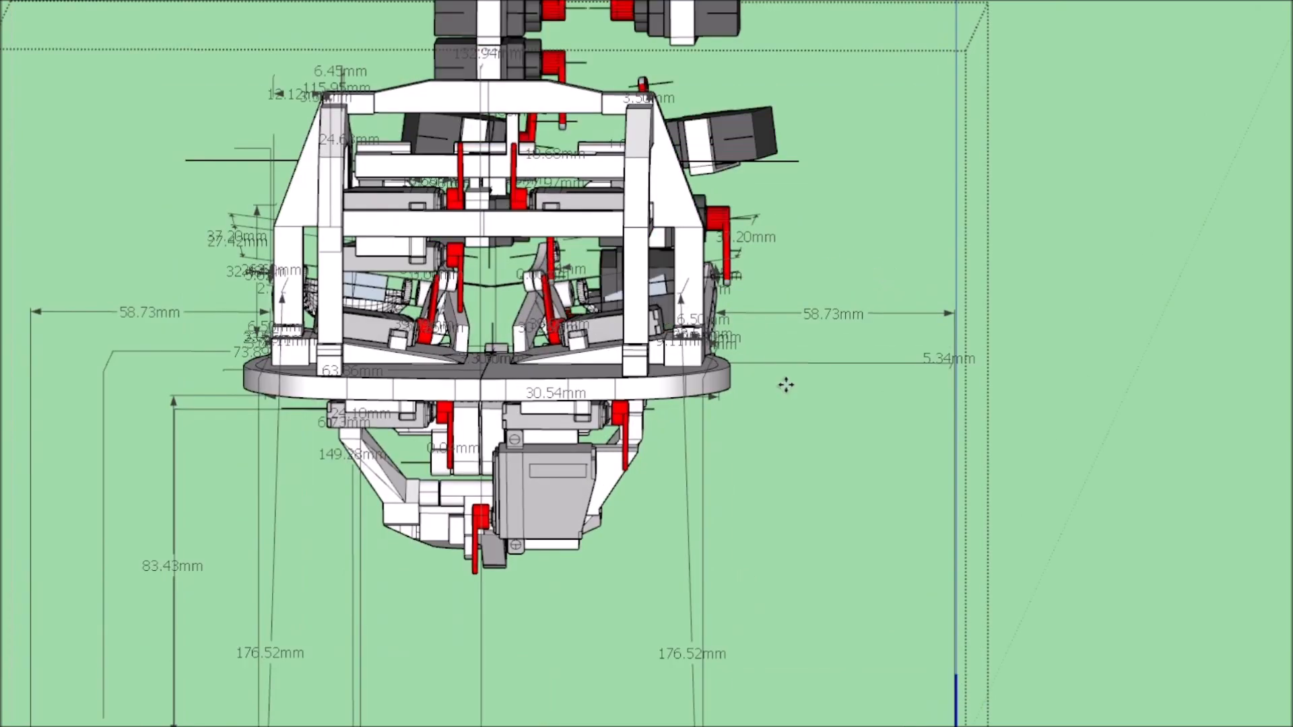
drag(786, 385, 1091, 563)
drag(920, 147, 507, 157)
scroll(701, 254, up, 4)
middle_drag(507, 157, 1159, 384)
scroll(701, 254, down, 4)
scroll(619, 354, up, 4)
scroll(620, 353, down, 4)
middle_drag(620, 353, 580, 531)
scroll(730, 465, up, 5)
scroll(514, 493, down, 4)
scroll(581, 530, down, 4)
scroll(472, 463, up, 5)
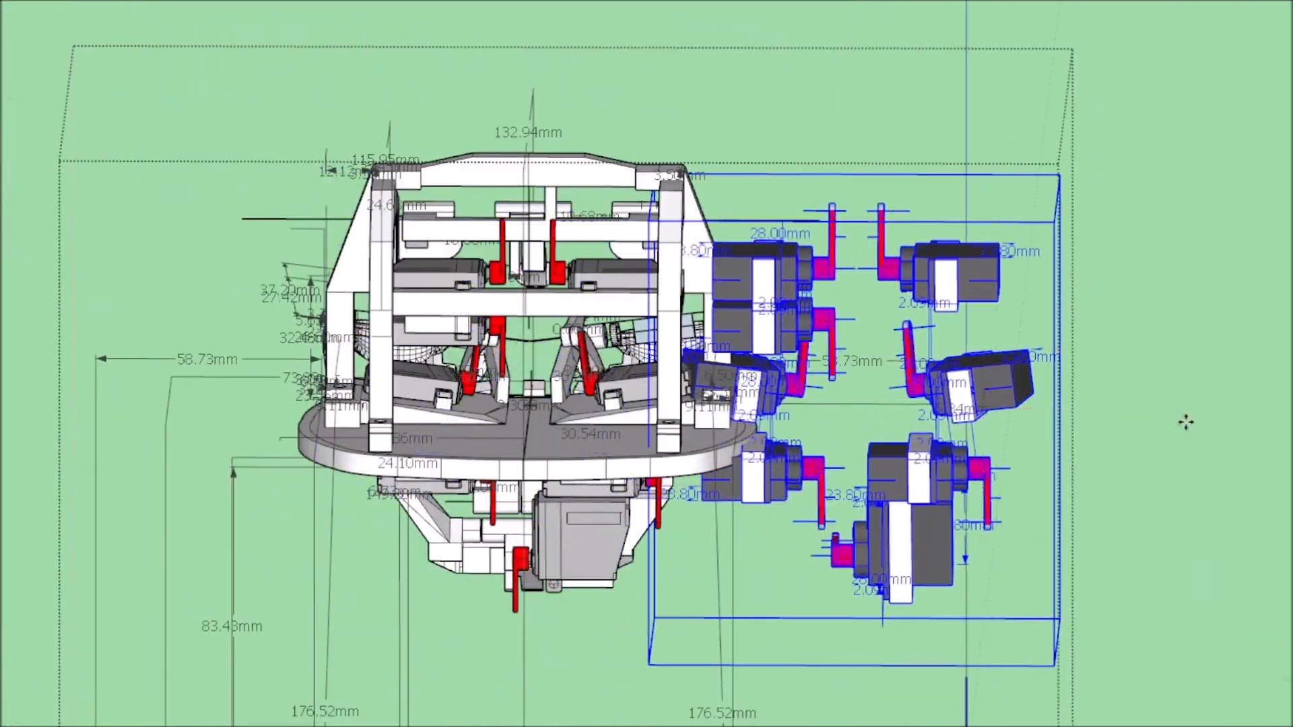
scroll(888, 541, down, 4)
scroll(846, 438, up, 4)
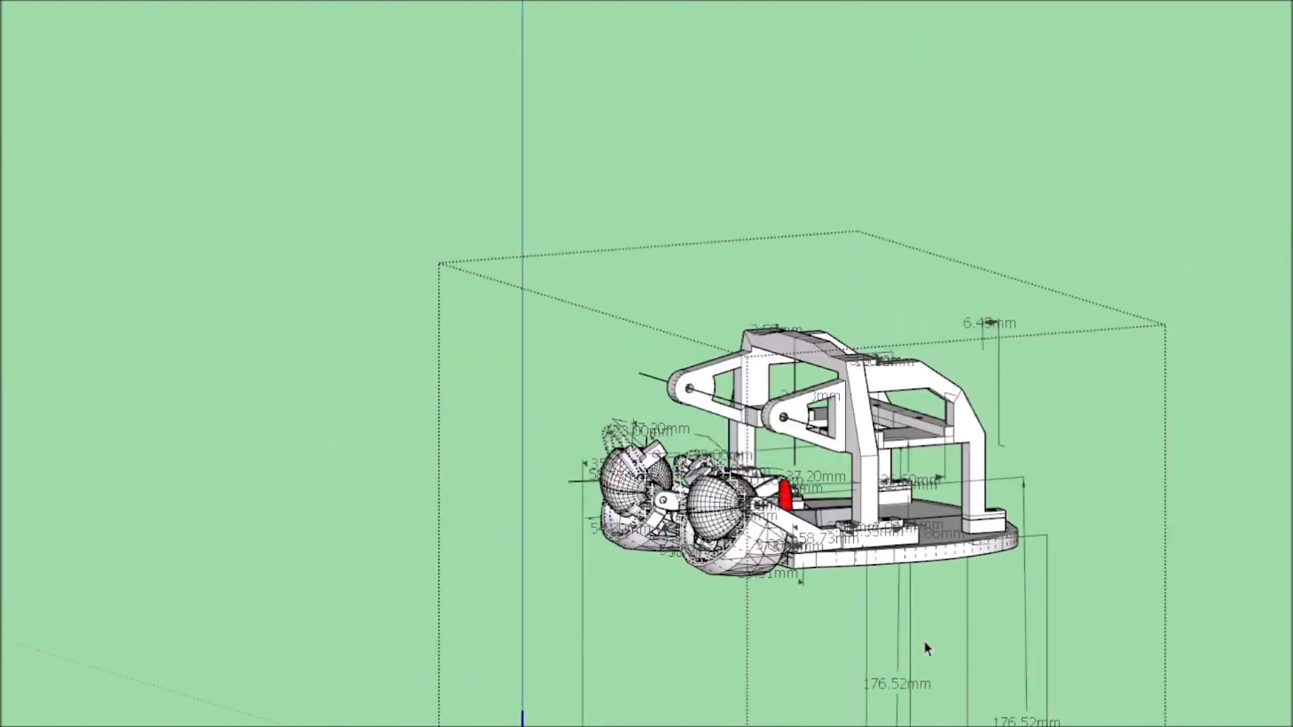
Examine how the bracketed servos sit in the head frame from the rear and the side.
middle_drag(924, 643, 162, 660)
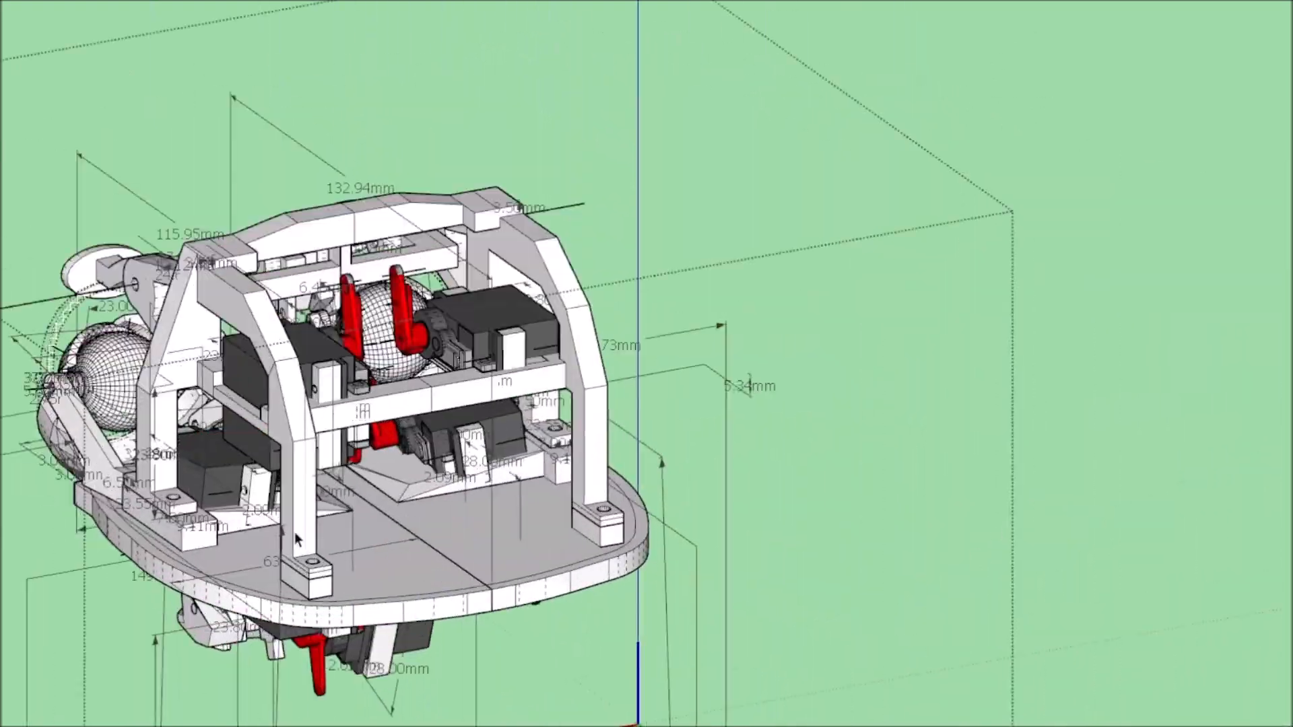
scroll(297, 540, down, 2)
scroll(404, 290, up, 4)
middle_drag(359, 400, 571, 483)
scroll(571, 483, down, 3)
scroll(401, 411, down, 1)
middle_drag(401, 411, 683, 541)
scroll(683, 540, up, 2)
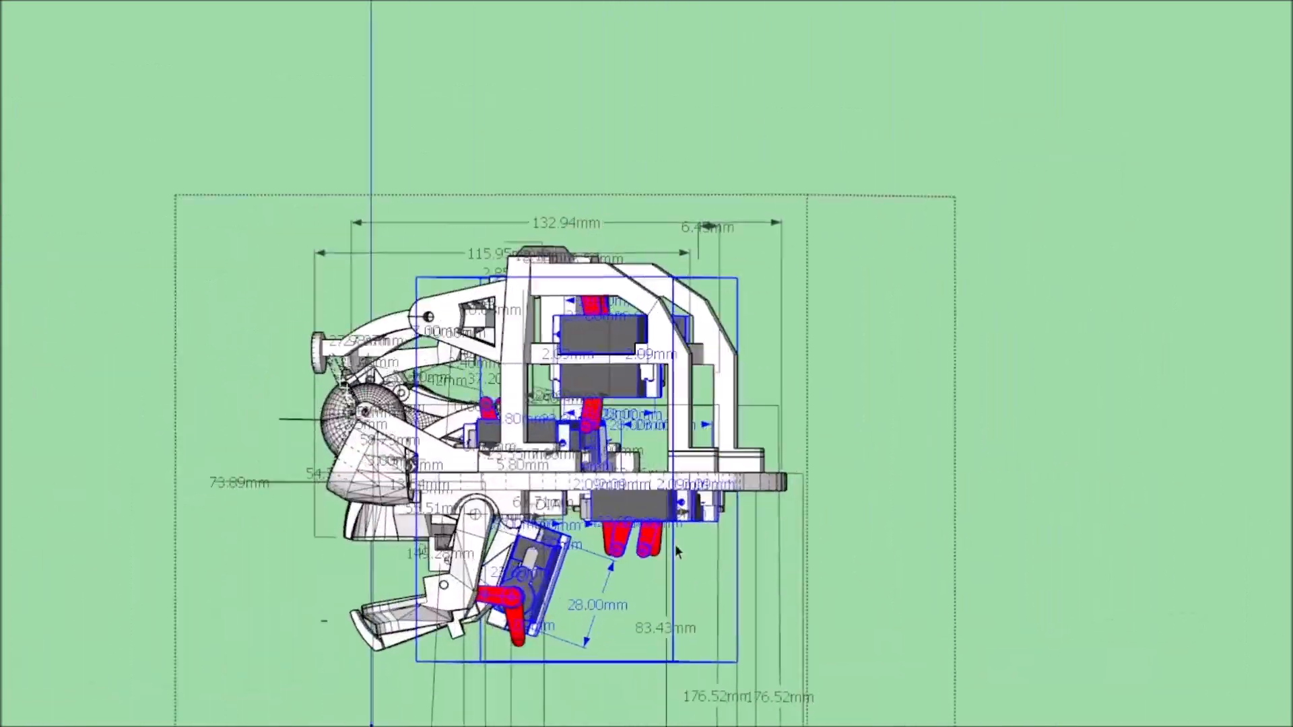
scroll(539, 567, up, 4)
scroll(532, 568, down, 3)
middle_drag(532, 568, 158, 623)
scroll(904, 352, up, 3)
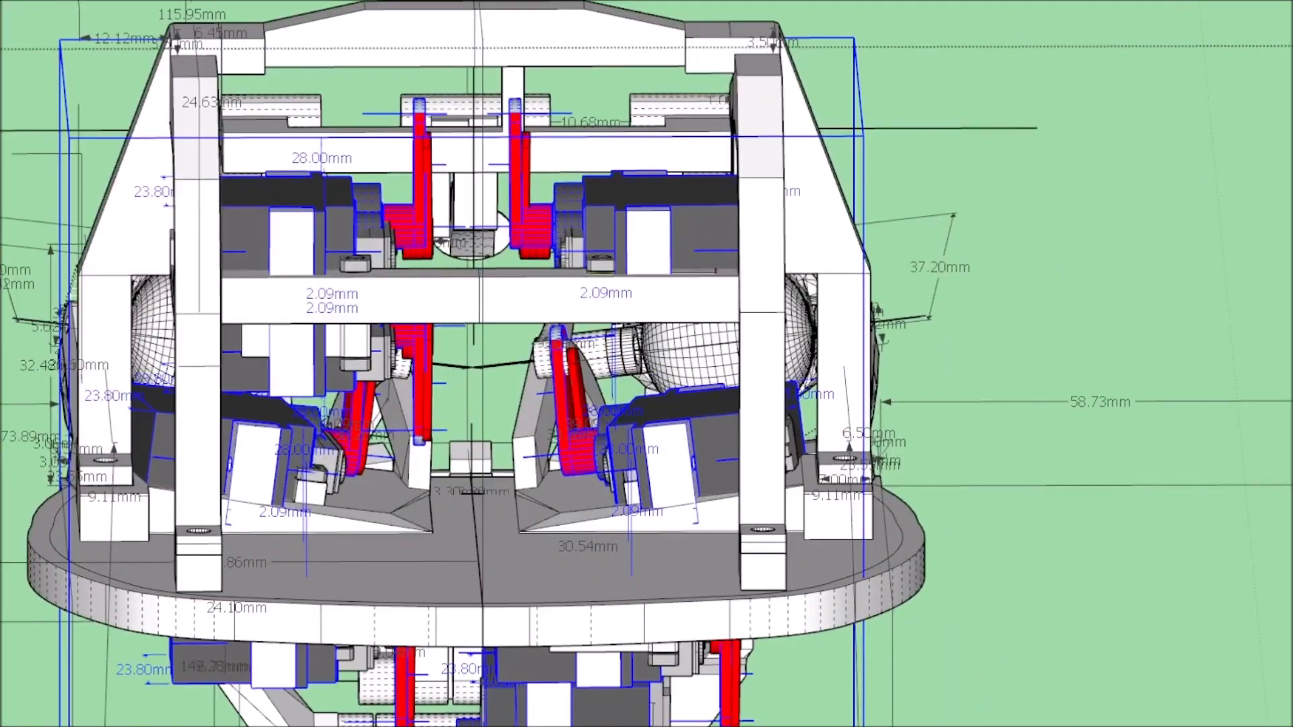
scroll(826, 391, down, 4)
Move the selected bracketed servo set out of the frame to the open space beside it.
key(m)
ctrl+drag(743, 78, 1134, 72)
scroll(817, 470, up, 3)
scroll(927, 183, down, 4)
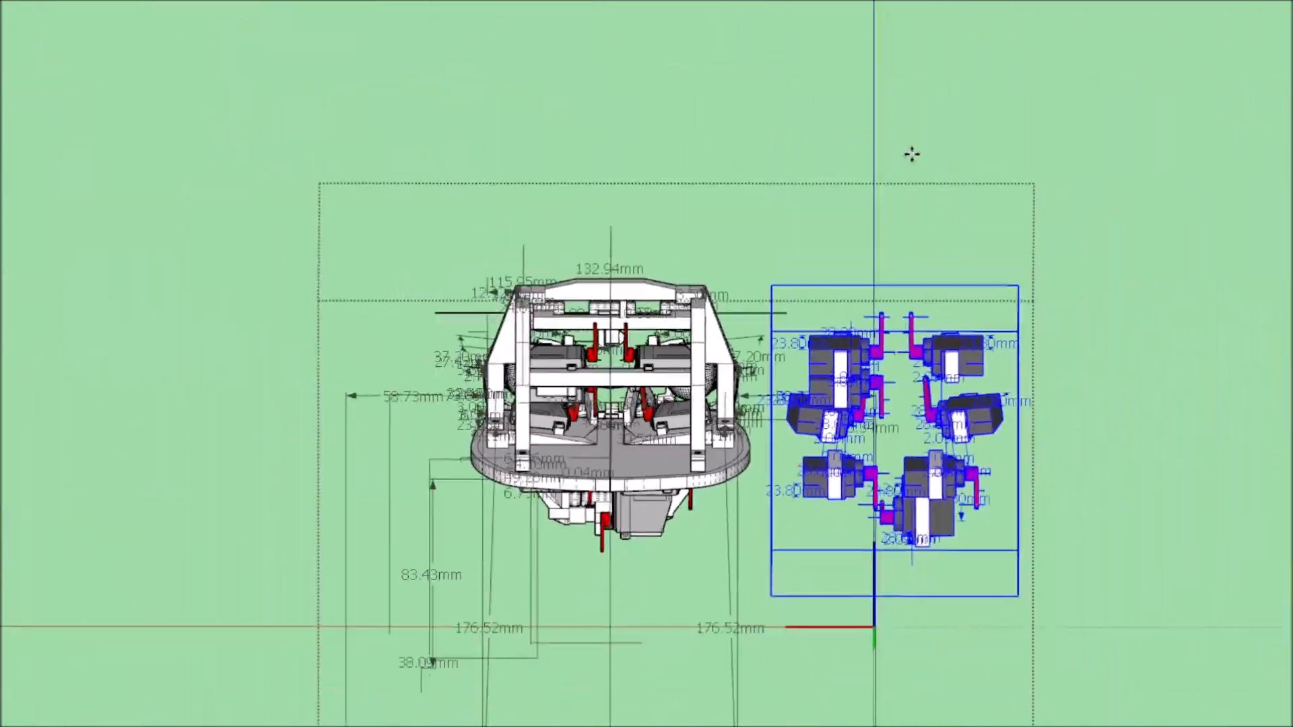
Place a copy of the bracketed servo set in the main scene next to the light grey servos.
click(158, 326)
scroll(1160, 623, down, 1)
mouse_move(1161, 624)
middle_down()
mouse_move(801, 532)
mouse_move(407, 615)
mouse_move(79, 663)
mouse_move(448, 502)
middle_up()
scroll(79, 664, down, 3)
scroll(458, 485, up, 4)
scroll(647, 481, down, 4)
mouse_move(956, 431)
middle_down()
mouse_move(855, 512)
mouse_move(739, 551)
middle_up()
scroll(739, 551, up, 2)
scroll(741, 551, down, 2)
scroll(139, 533, up, 4)
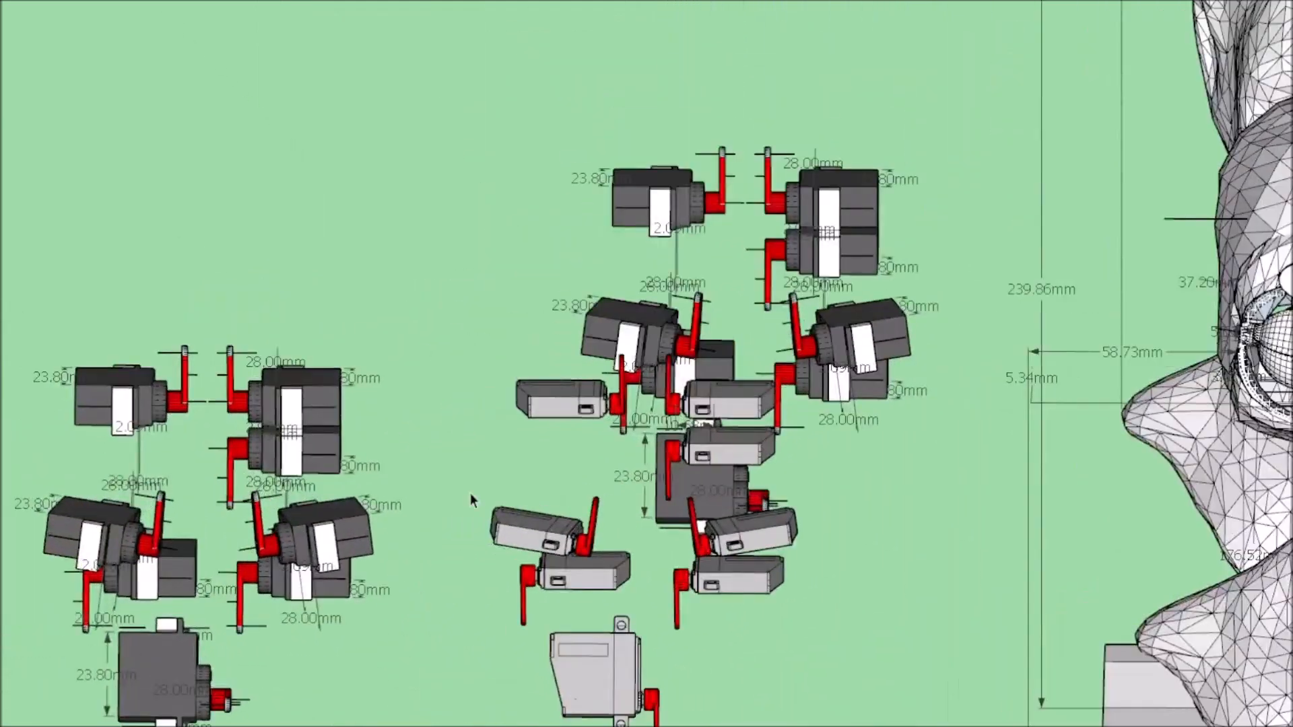
Rearrange the servo sets so a single bracketed set stands clear of the light grey servos.
middle_drag(990, 337, 908, 430)
double_click(906, 337)
drag(794, 303, 1279, 364)
scroll(583, 322, down, 3)
click(579, 405)
middle_drag(579, 404, 431, 579)
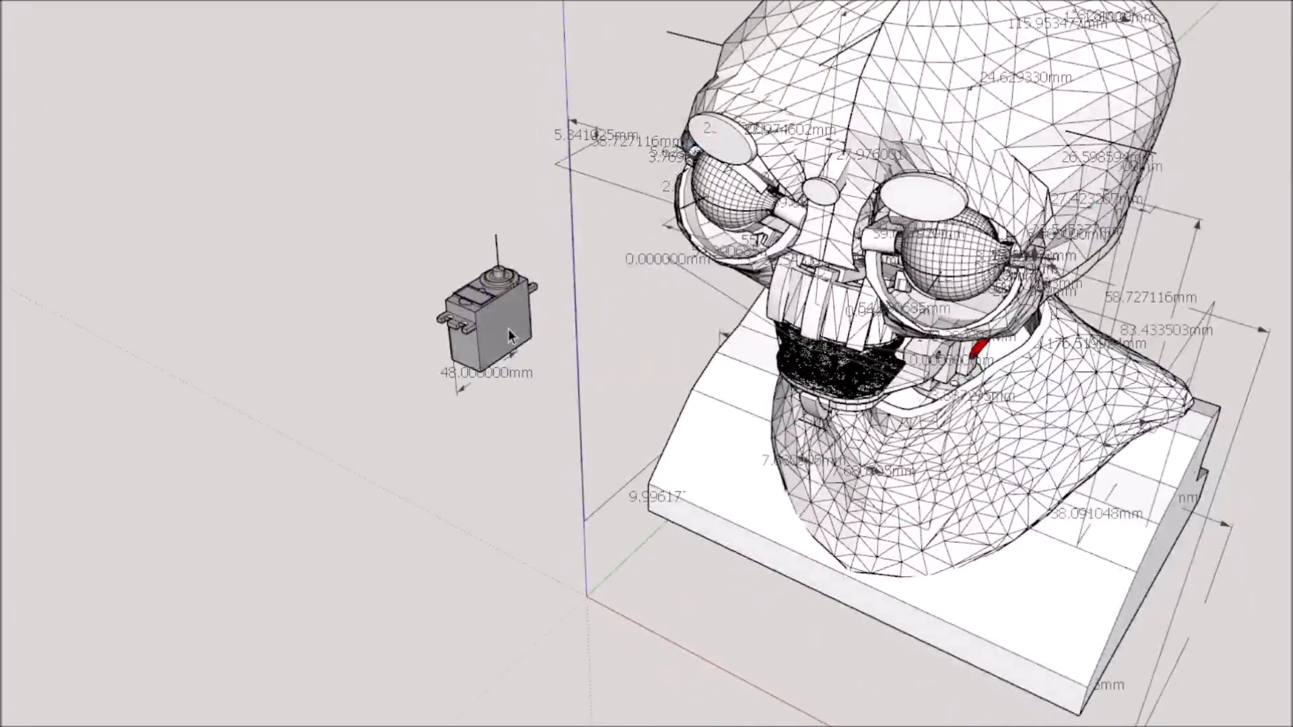
In the model with the large standard servo, open the head group and hide the skin and skull covering the servo frame.
scroll(508, 329, up, 3)
scroll(502, 317, up, 2)
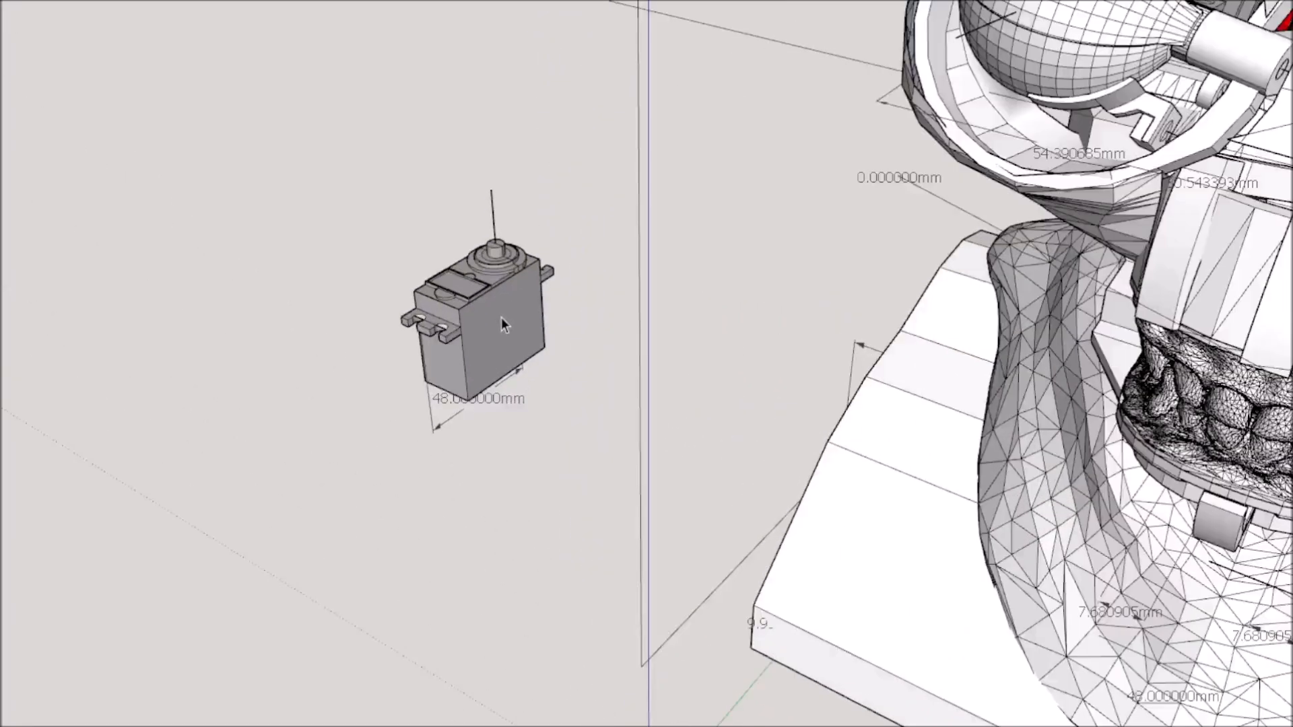
scroll(488, 309, down, 5)
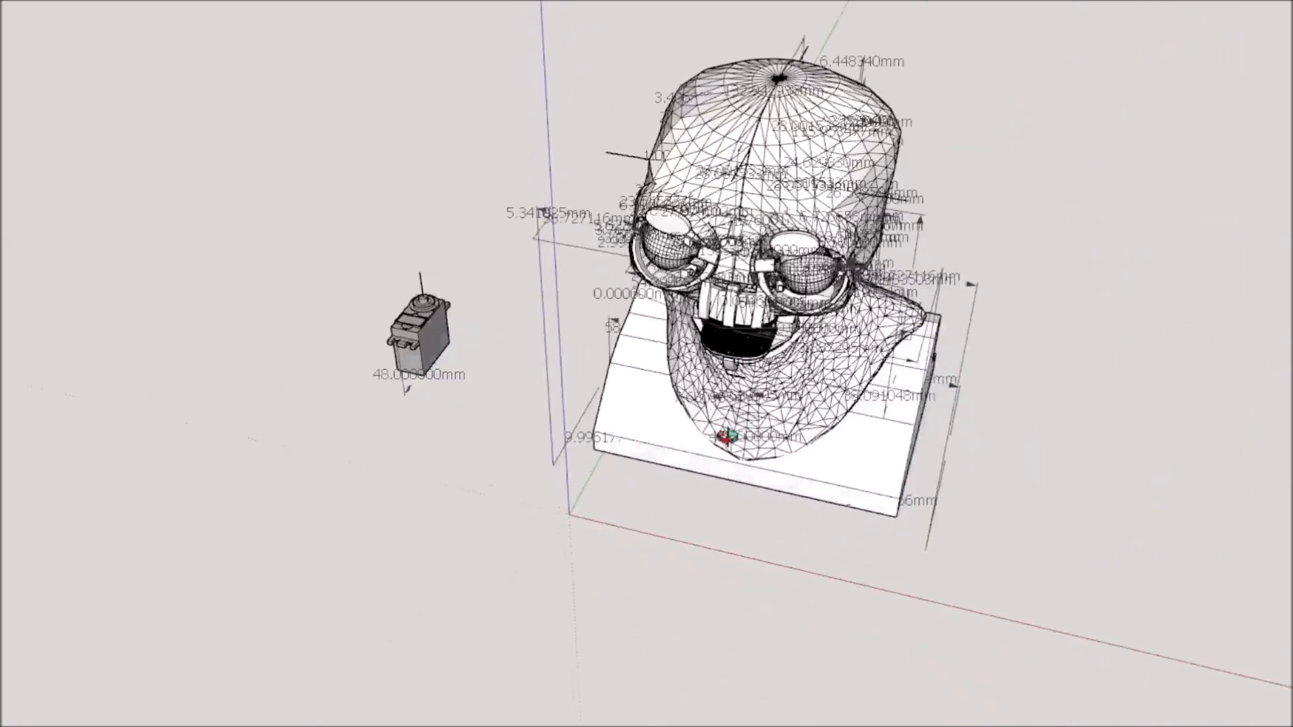
mouse_move(727, 437)
middle_down()
mouse_move(817, 289)
mouse_move(626, 338)
mouse_move(436, 261)
middle_up()
scroll(674, 276, up, 4)
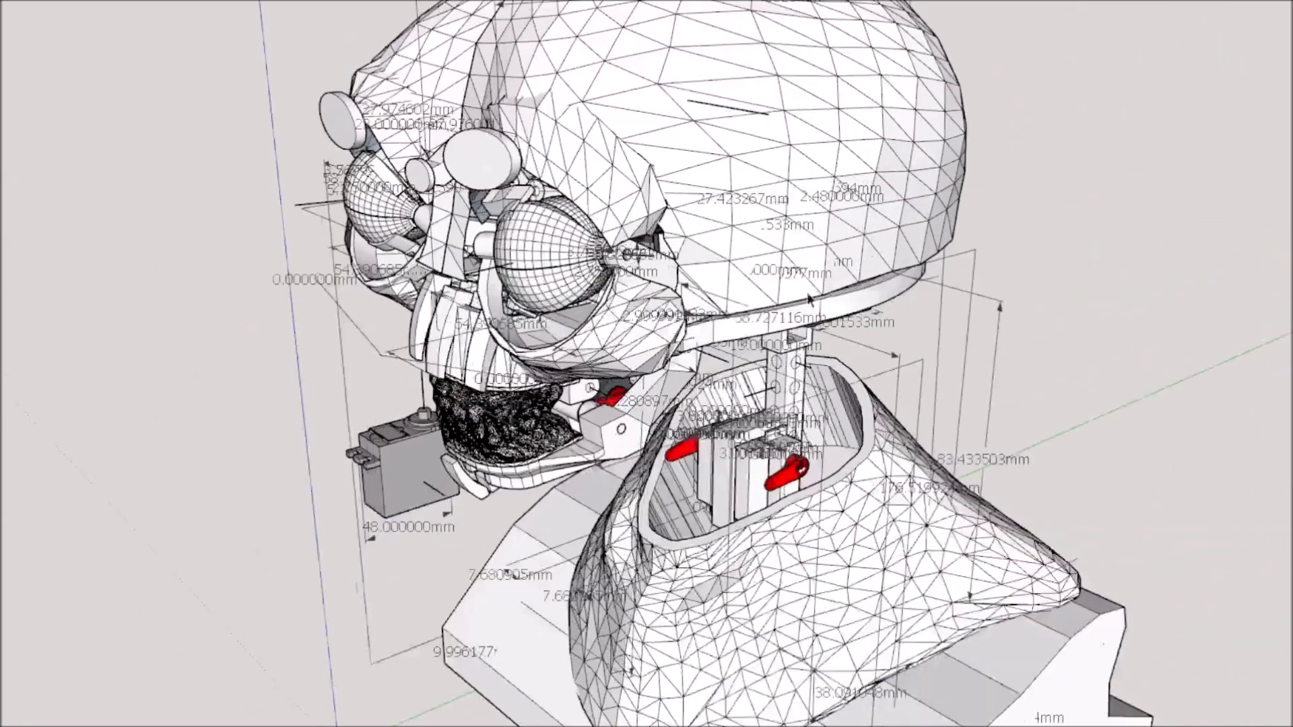
double_click(778, 334)
click(778, 333)
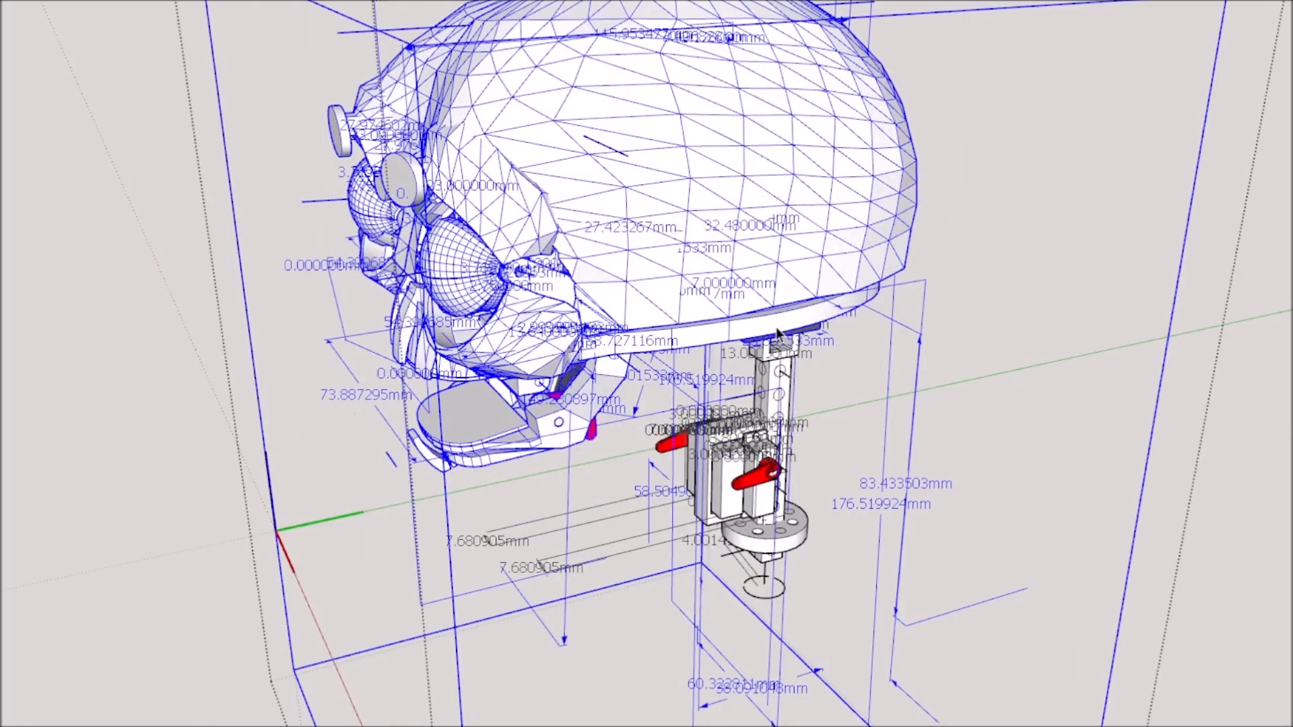
double_click(777, 328)
mouse_move(778, 328)
middle_down()
mouse_move(664, 430)
mouse_move(374, 542)
middle_up()
scroll(431, 502, down, 4)
middle_drag(507, 454, 233, 450)
scroll(471, 242, up, 6)
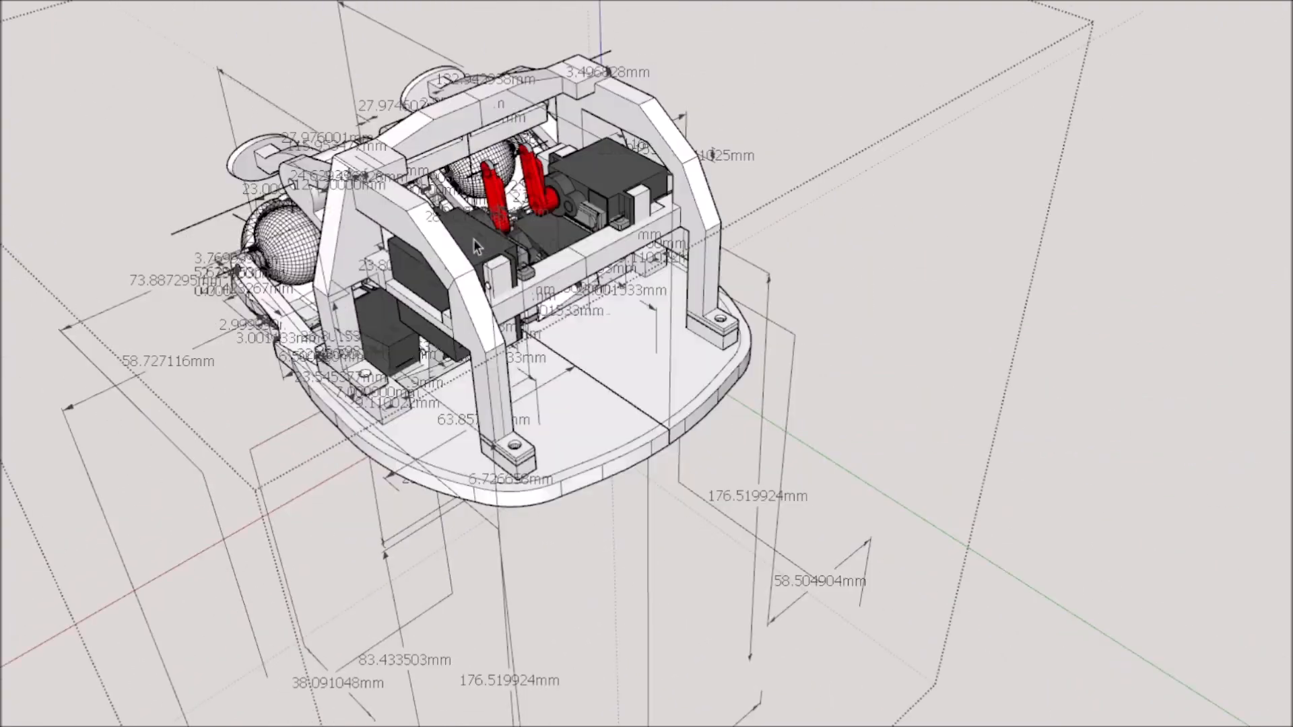
Examine the mounting tabs and brackets of the upper servo in the frame from close up.
mouse_move(532, 290)
middle_down()
mouse_move(580, 344)
mouse_move(361, 402)
mouse_move(736, 468)
mouse_move(822, 444)
middle_up()
scroll(823, 444, up, 10)
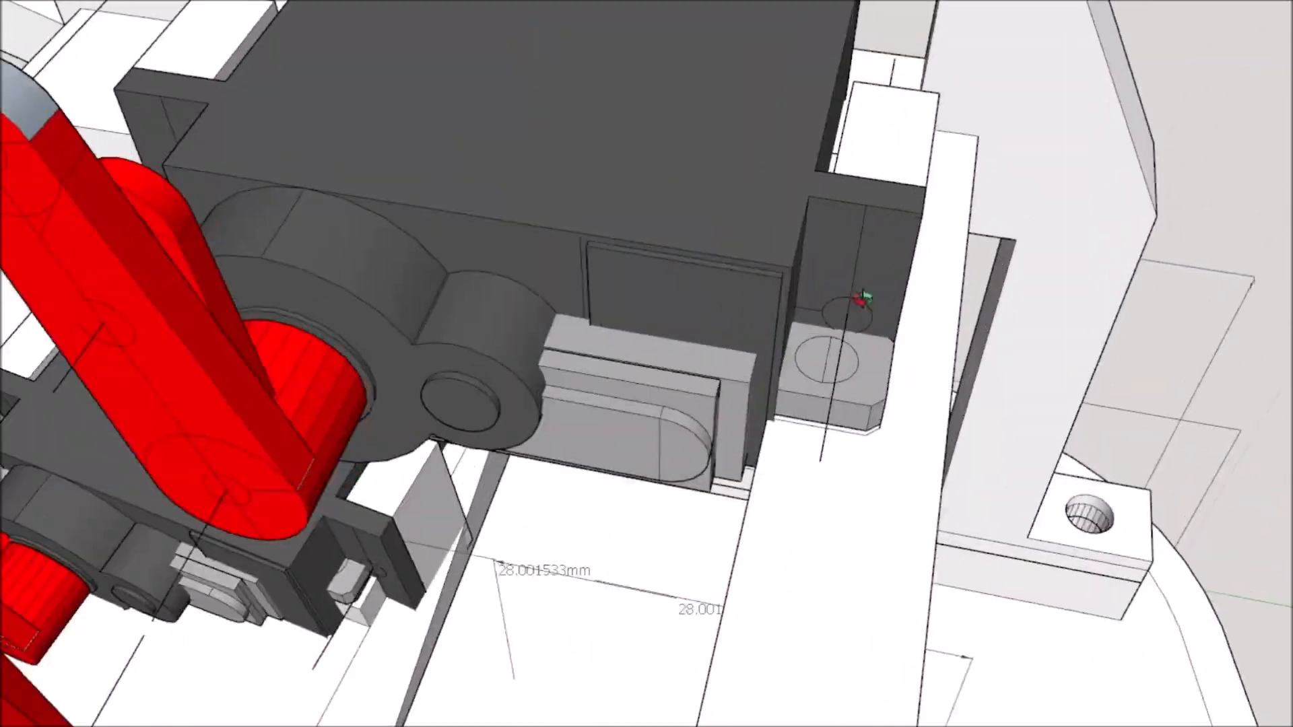
middle_drag(904, 316, 977, 399)
scroll(976, 399, down, 5)
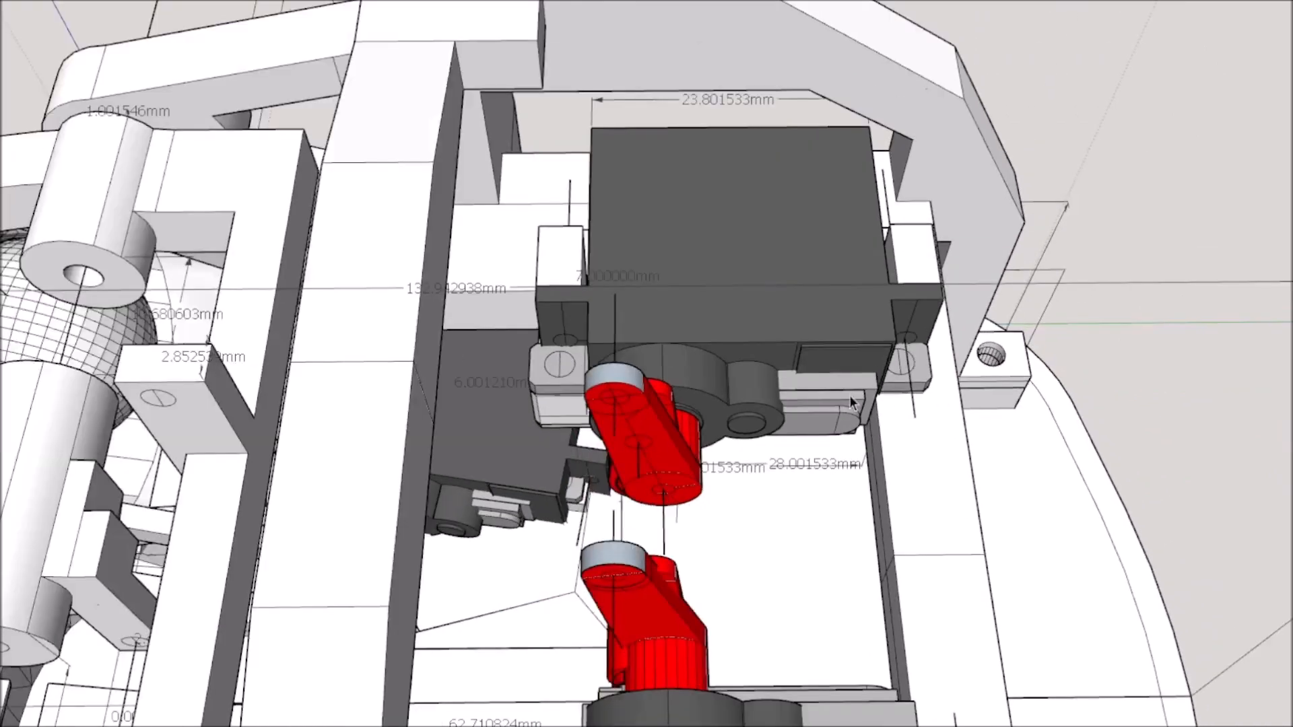
middle_drag(883, 399, 817, 424)
scroll(665, 427, up, 4)
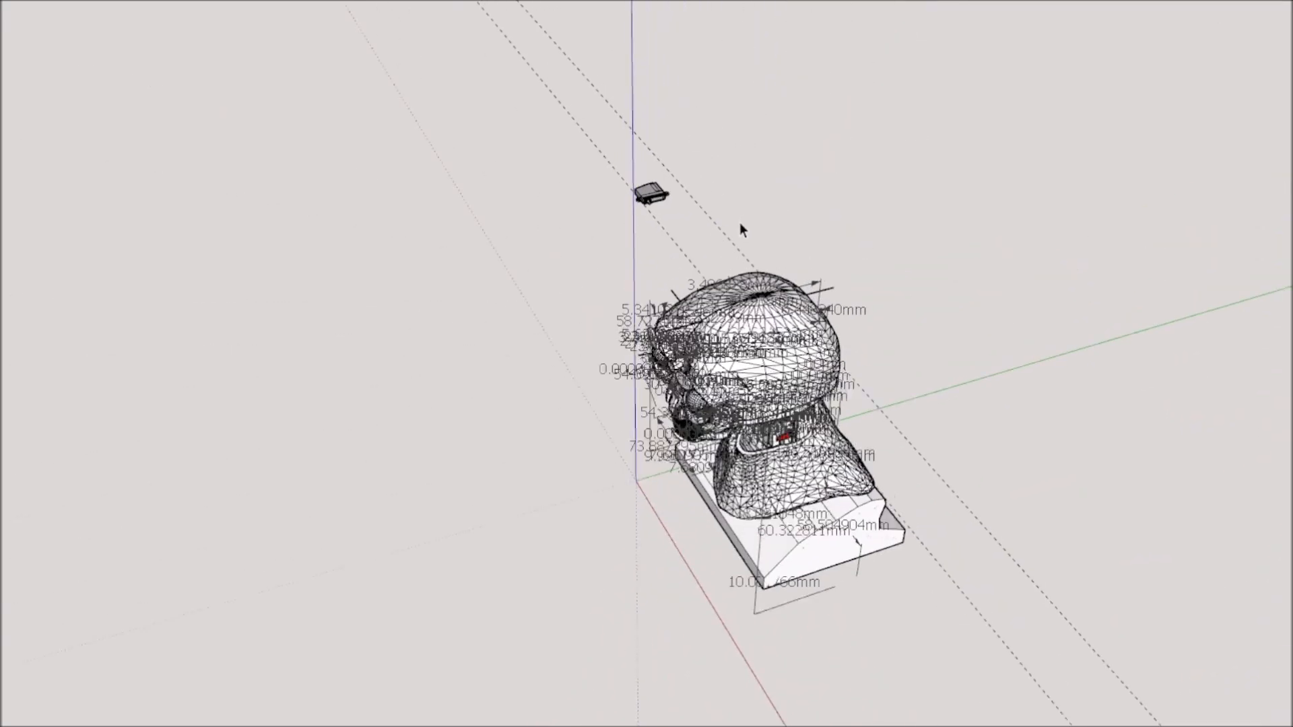
scroll(739, 223, up, 3)
mouse_move(631, 322)
middle_down()
mouse_move(886, 395)
mouse_move(934, 425)
middle_up()
Measure between the small servo's mounting-hole centres and rescale the whole model to match the larger servo's 48 mm spacing.
scroll(627, 264, up, 2)
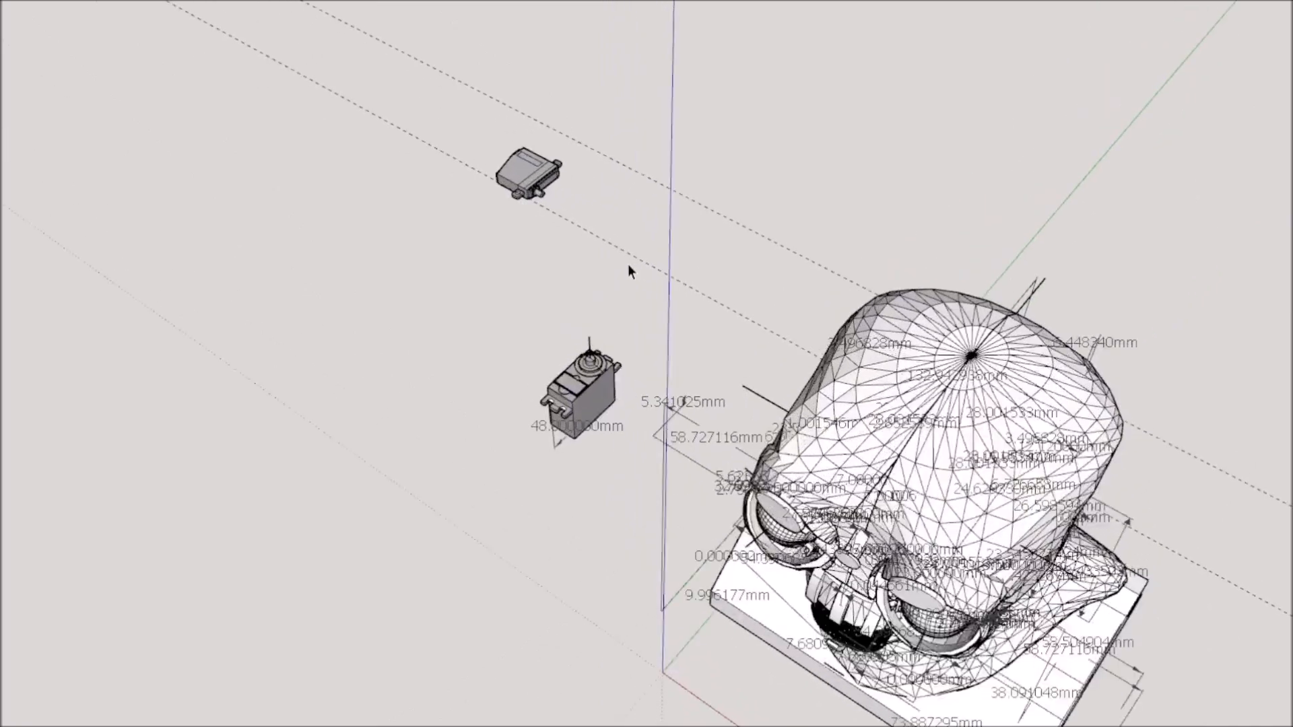
scroll(628, 270, up, 3)
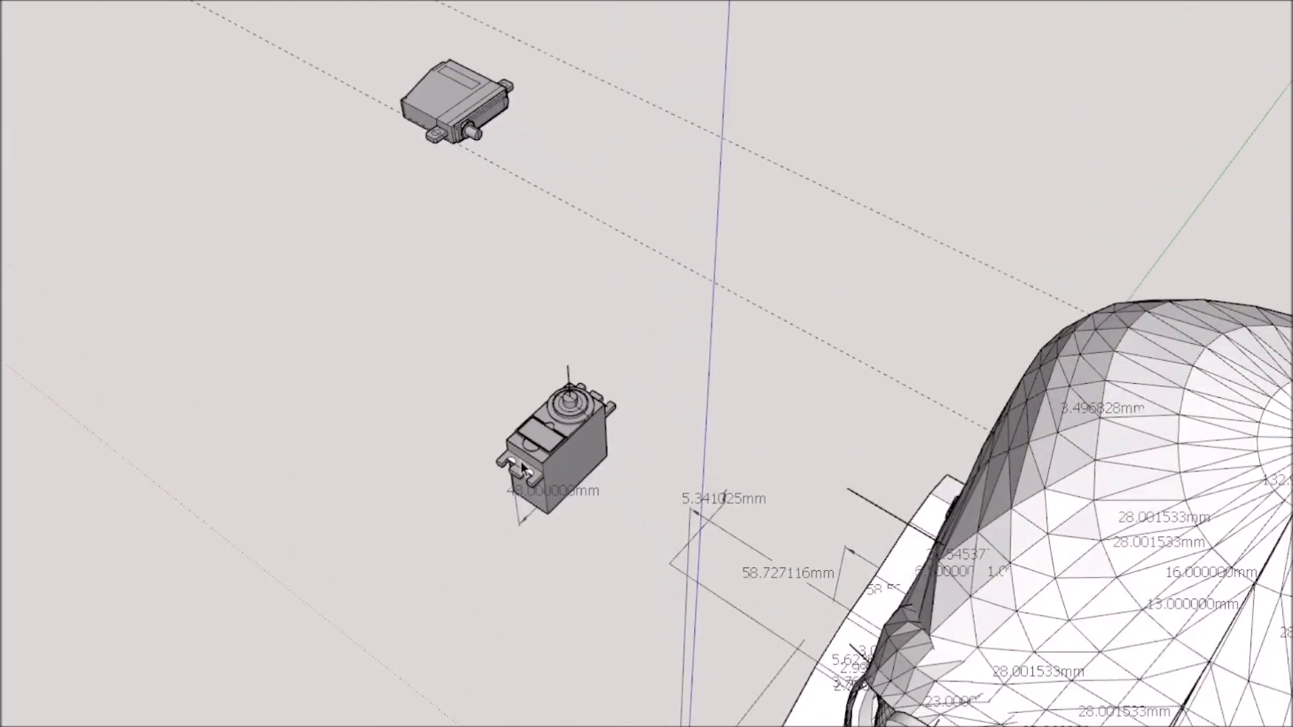
scroll(564, 428, down, 5)
middle_drag(724, 336, 589, 369)
scroll(502, 288, up, 3)
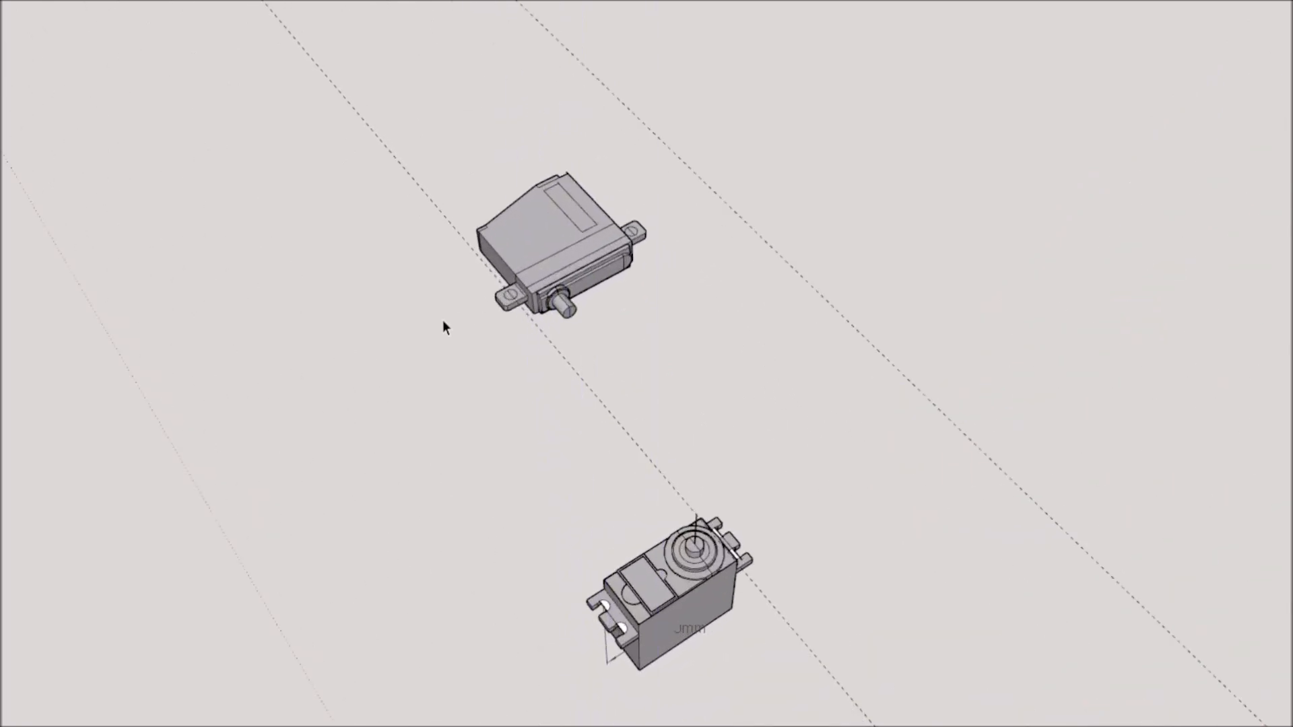
click(476, 314)
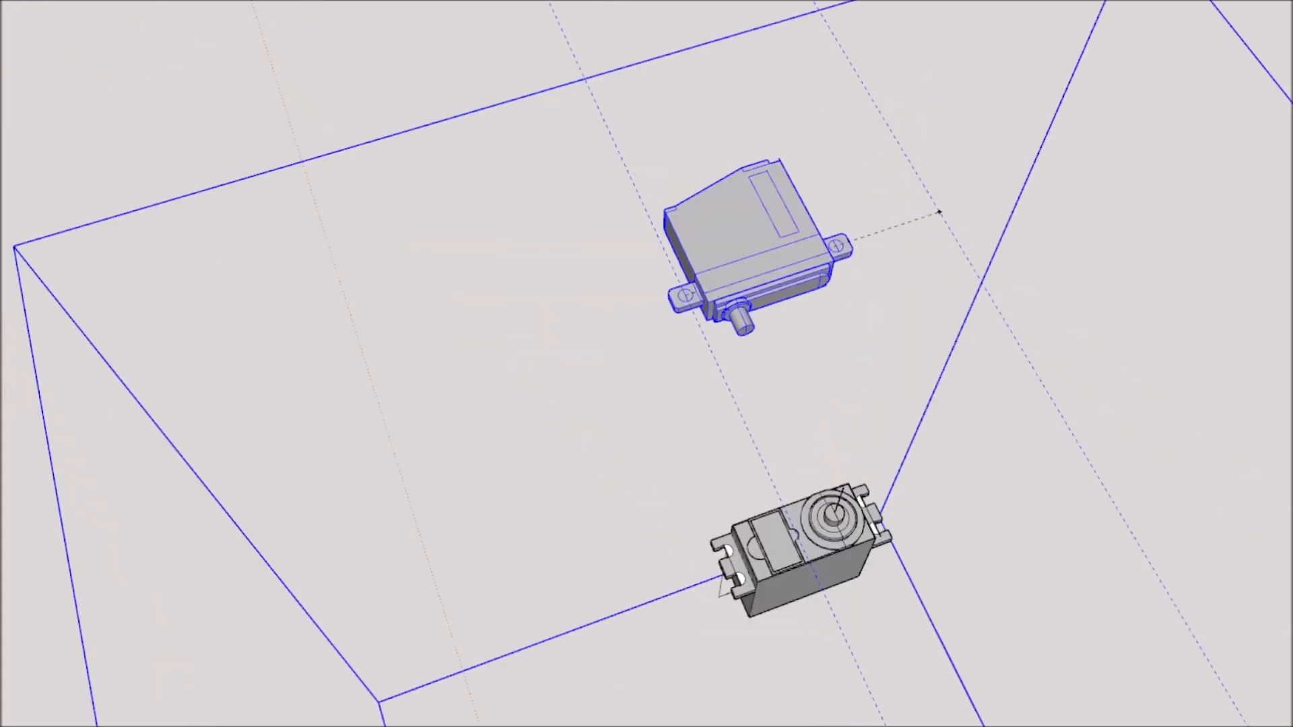
scroll(710, 289, up, 4)
click(645, 310)
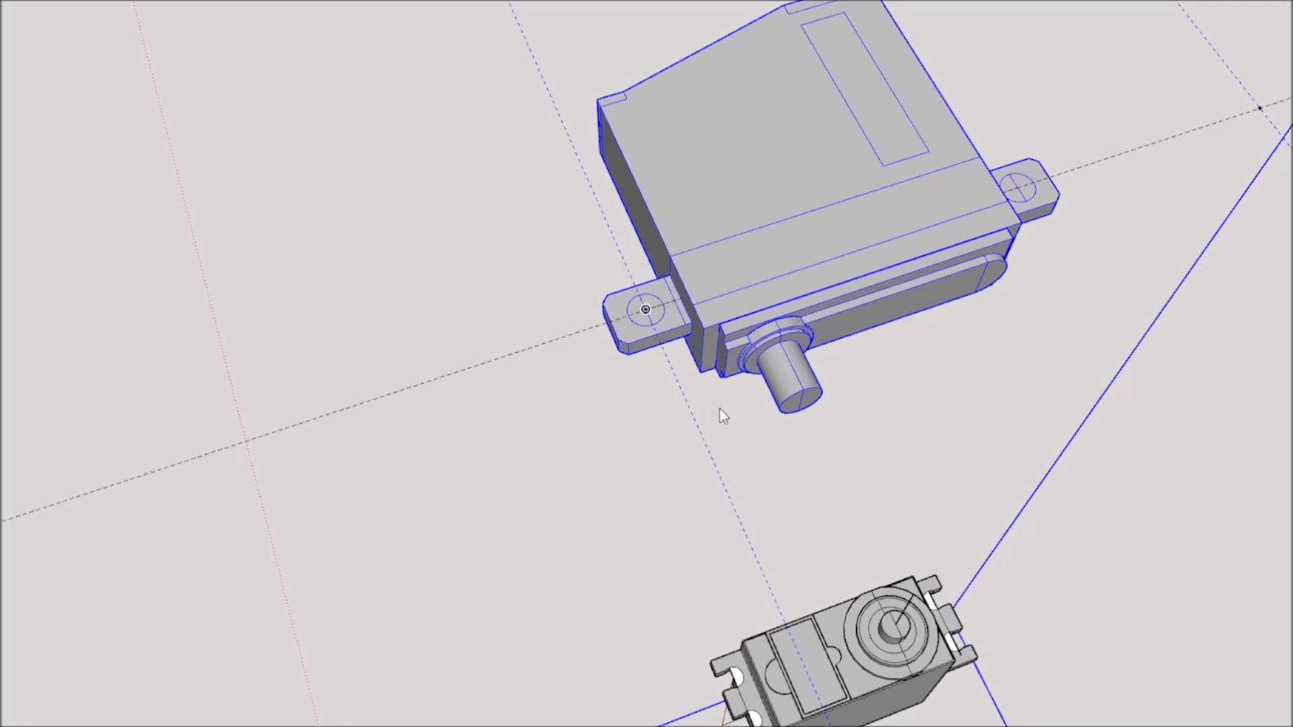
scroll(721, 411, down, 4)
mouse_move(850, 434)
middle_down()
mouse_move(896, 396)
mouse_move(877, 383)
middle_up()
scroll(884, 374, down, 6)
middle_drag(969, 427, 1002, 316)
scroll(1078, 266, up, 2)
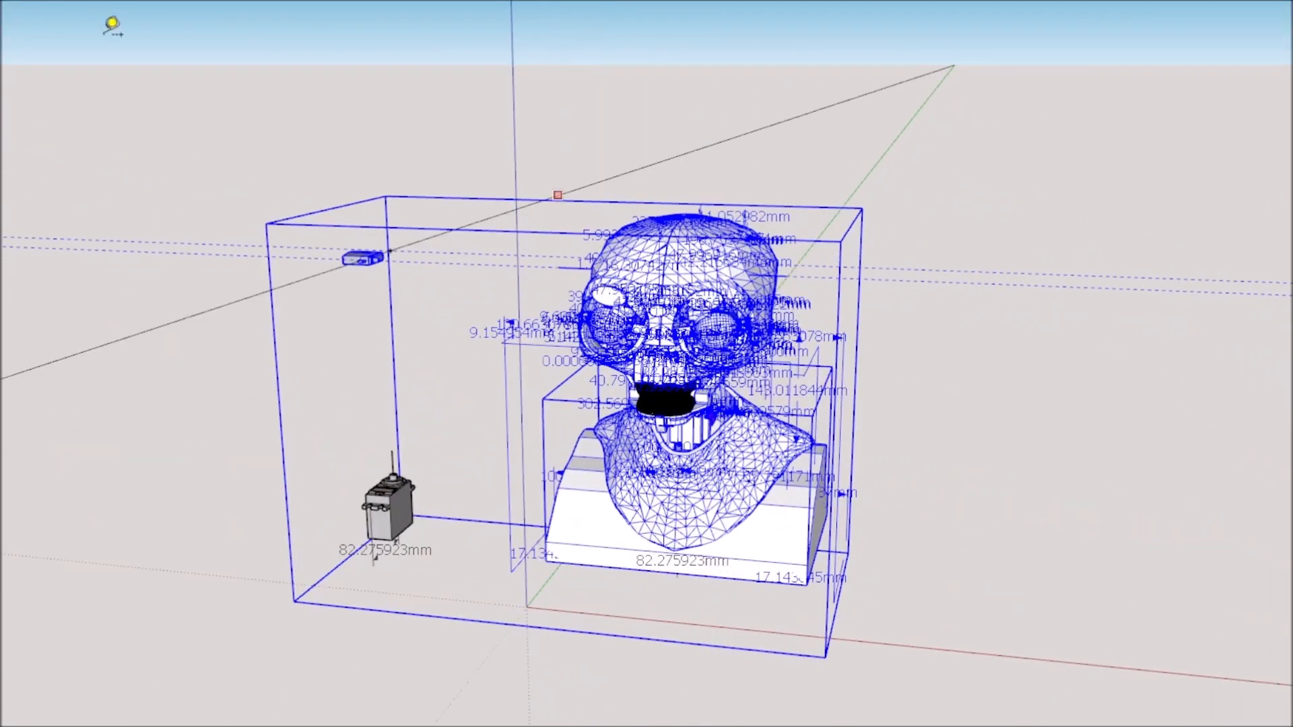
Select the enlarged standard servo beside the head and delete it.
middle_drag(228, 353, 319, 619)
scroll(319, 620, up, 2)
key(Delete)
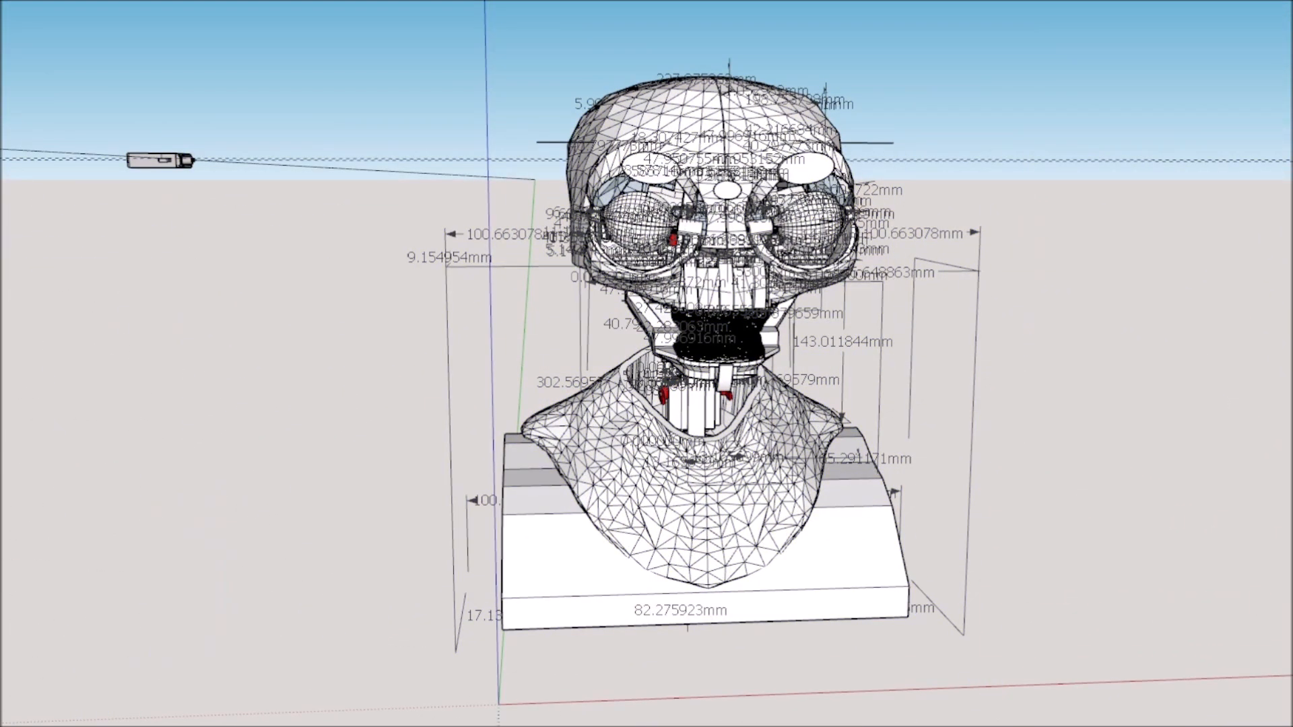
Examine the rescaled head together with the reference servo placed beside it.
middle_drag(181, 542, 248, 502)
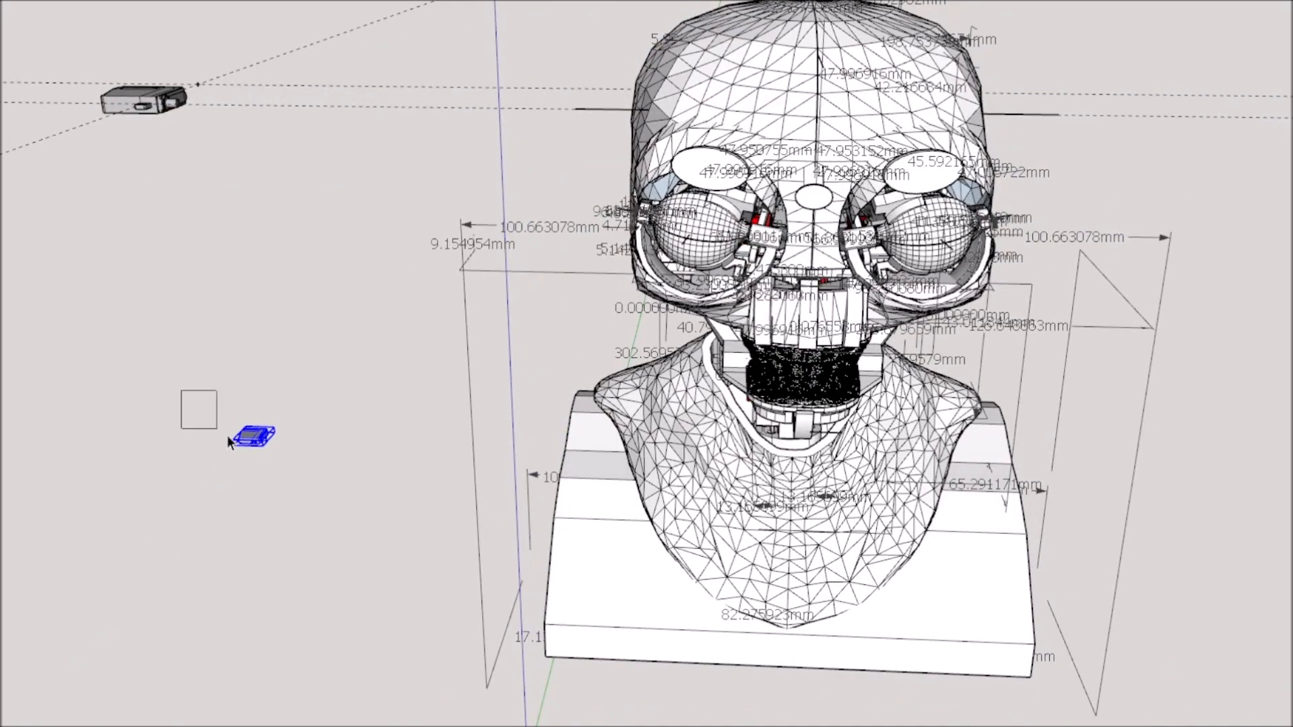
scroll(308, 456, down, 3)
middle_drag(386, 548, 475, 236)
drag(345, 117, 1104, 726)
scroll(903, 540, down, 2)
drag(122, 128, 1091, 706)
middle_drag(828, 404, 709, 537)
middle_drag(730, 473, 680, 465)
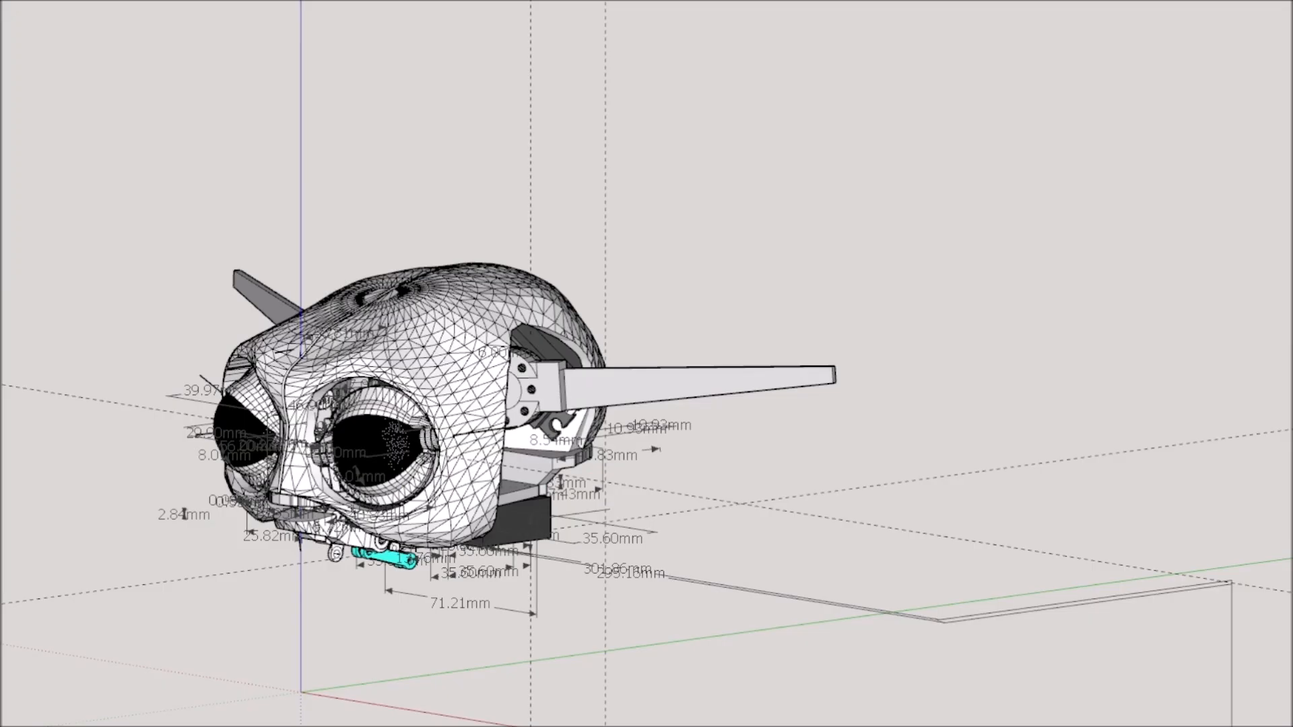
In the horned creature head model, open the head group and move one half of the face shell out to the side.
middle_drag(741, 532, 225, 507)
click(491, 397)
scroll(490, 397, down, 1)
double_click(490, 397)
click(490, 397)
key(m)
click(949, 361)
middle_drag(950, 360, 549, 724)
scroll(875, 377, up, 3)
scroll(704, 680, down, 3)
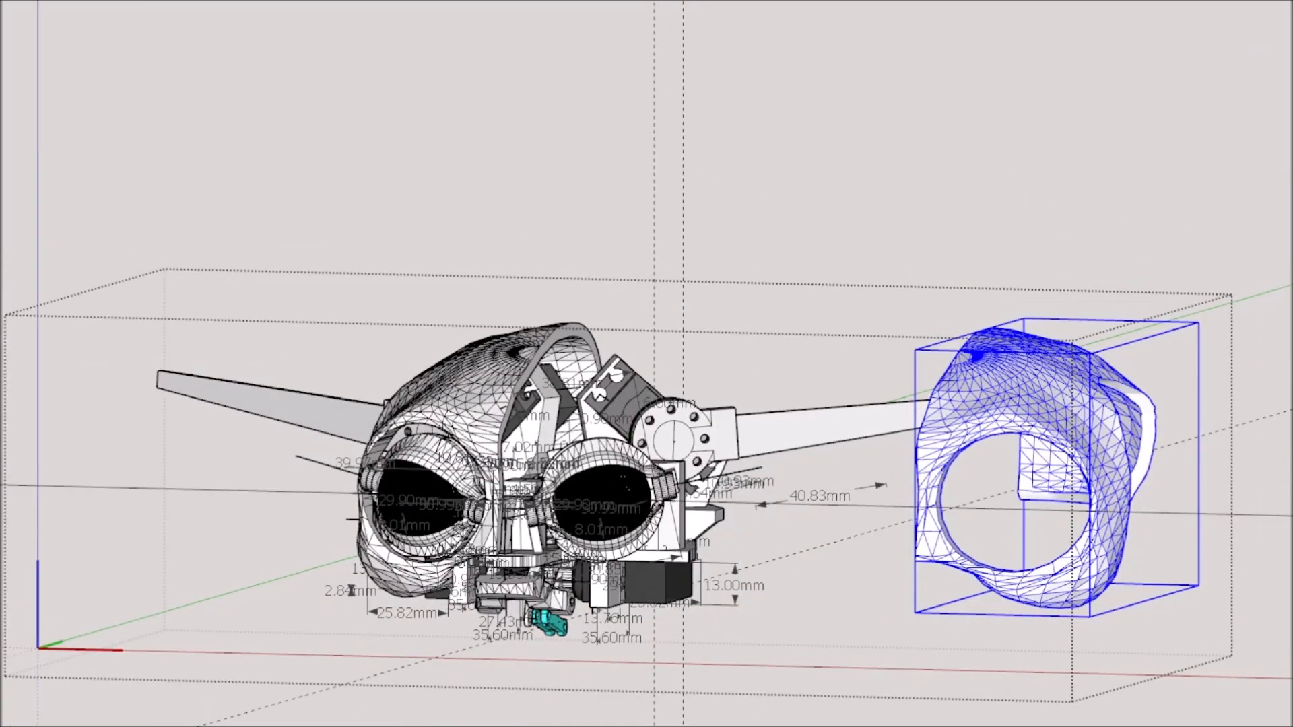
click(1213, 525)
Select the large rear cranium shell of the horned creature head and move it away from the mechanism.
scroll(1213, 525, down, 2)
middle_drag(1212, 525, 1149, 483)
scroll(802, 557, up, 4)
click(1149, 482)
scroll(1104, 444, down, 3)
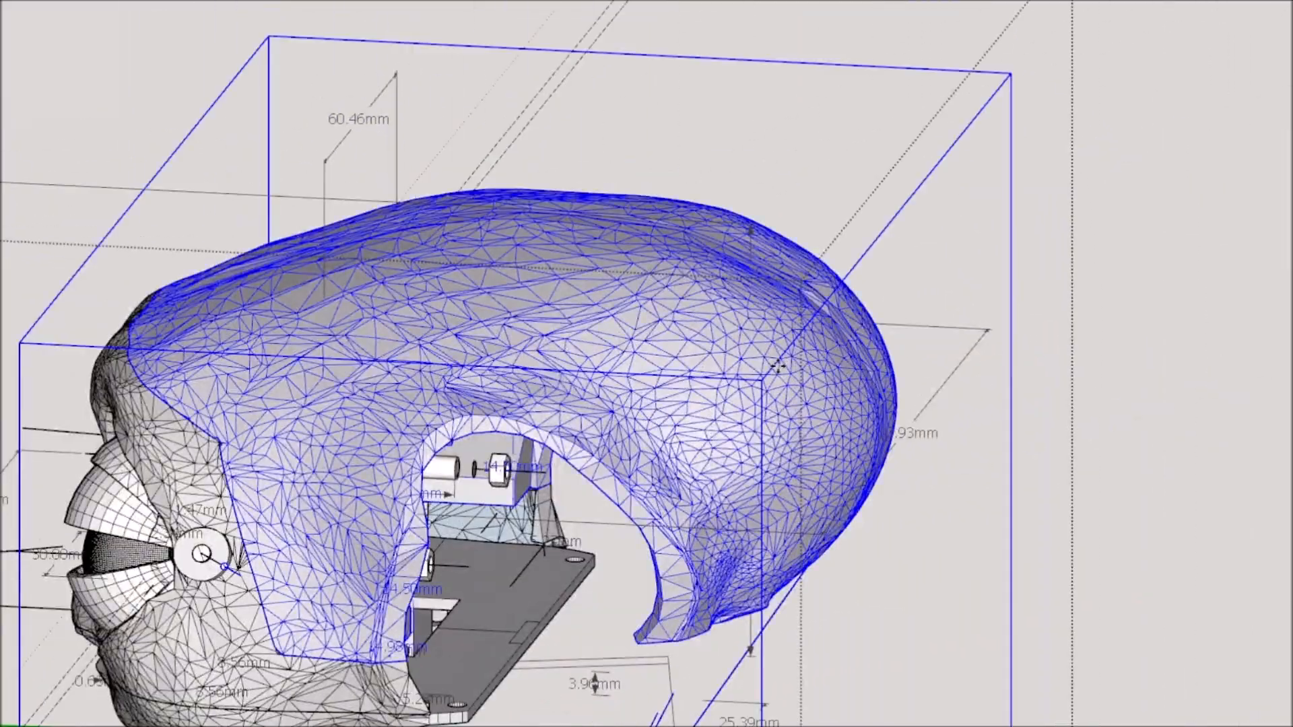
scroll(778, 365, down, 5)
click(1018, 166)
middle_drag(1018, 166, 565, 465)
key(space)
click(211, 288)
Examine the horned creature head's exposed internals from several sides, and the yellow-capped head on its servo-driven neck.
scroll(600, 417, up, 4)
mouse_move(599, 418)
middle_down()
mouse_move(355, 586)
mouse_move(522, 612)
mouse_move(1256, 496)
mouse_move(1205, 472)
middle_up()
scroll(1205, 471, up, 3)
mouse_move(1107, 502)
middle_down()
mouse_move(922, 522)
mouse_move(774, 512)
middle_up()
mouse_move(168, 229)
middle_down()
mouse_move(343, 289)
mouse_move(1138, 300)
middle_up()
scroll(579, 437, up, 2)
mouse_move(579, 438)
middle_down()
mouse_move(753, 459)
mouse_move(334, 620)
mouse_move(80, 666)
middle_up()
scroll(958, 225, down, 2)
middle_drag(959, 225, 569, 284)
scroll(216, 390, down, 2)
mouse_move(216, 390)
middle_down()
mouse_move(987, 406)
mouse_move(320, 346)
mouse_move(386, 256)
mouse_move(495, 296)
mouse_move(608, 597)
middle_up()
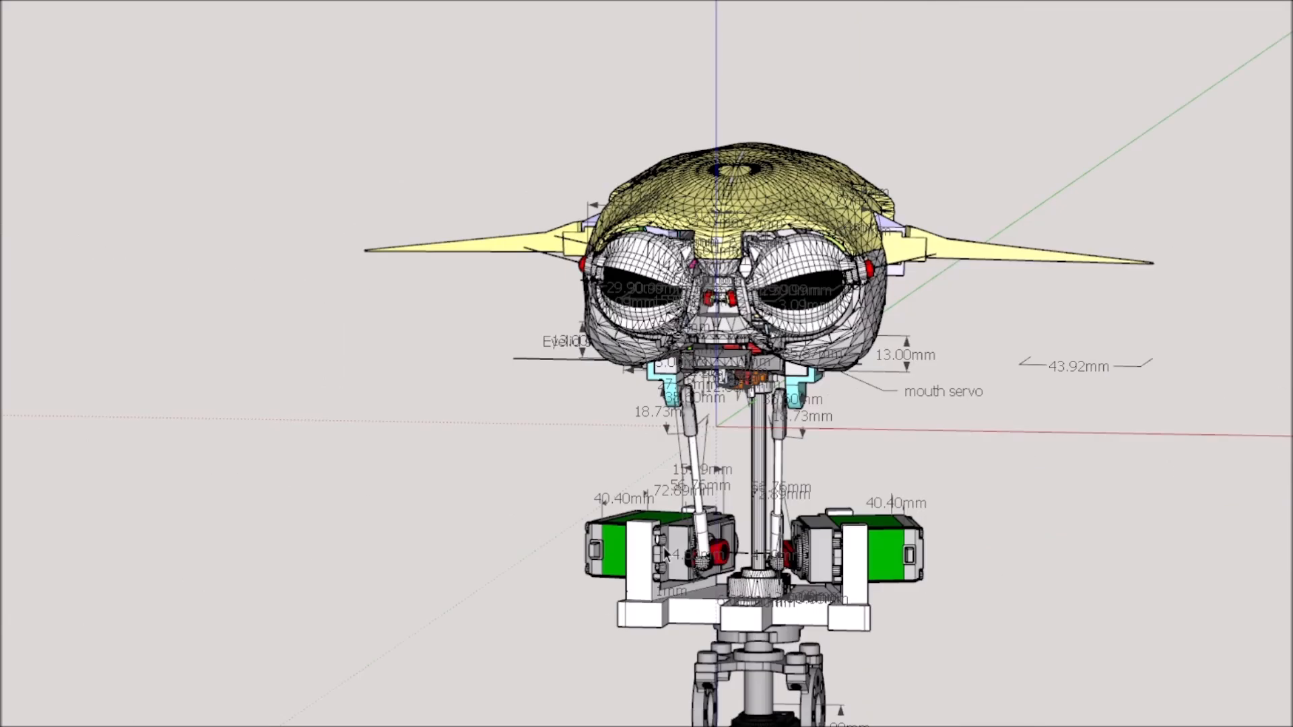
Open the yellow-capped head's group, lift the skull cap straight up off the mechanism, and leave the group.
middle_drag(664, 547, 418, 673)
scroll(645, 211, up, 3)
click(646, 212)
scroll(647, 223, down, 3)
double_click(657, 259)
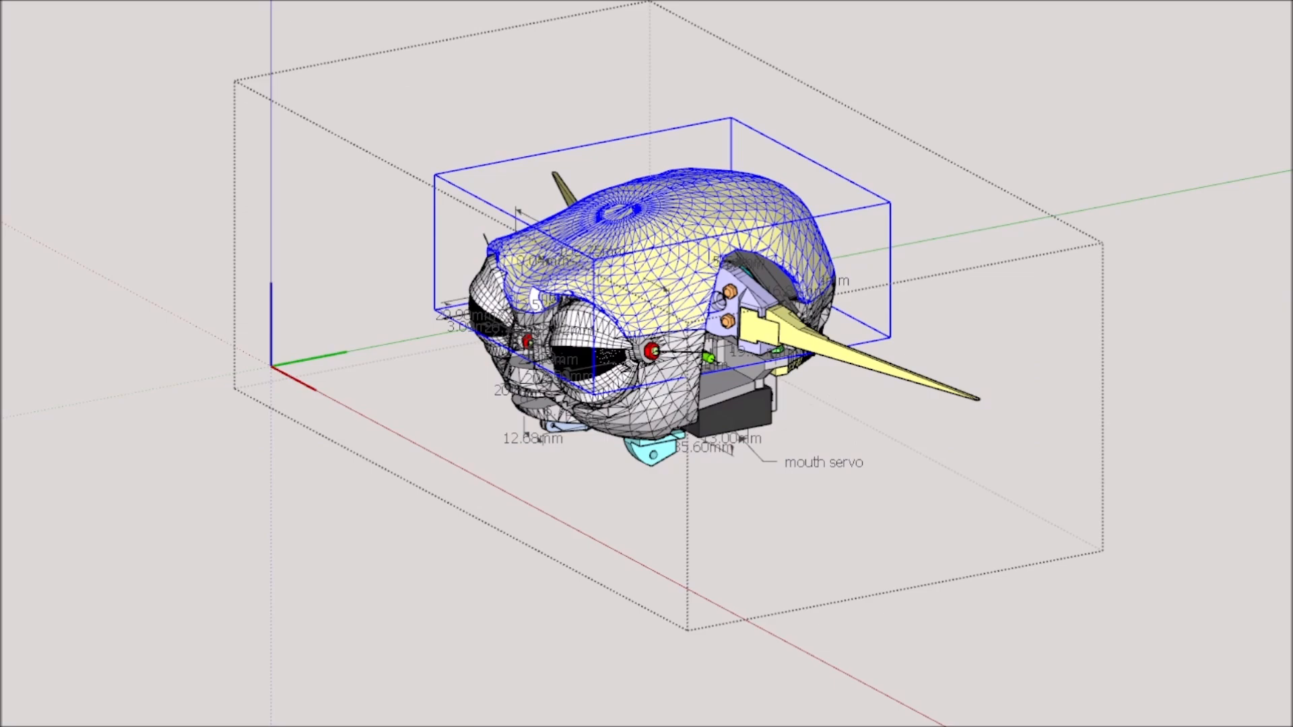
scroll(932, 349, up, 4)
middle_drag(657, 342, 695, 253)
scroll(1169, 332, down, 4)
mouse_move(761, 408)
middle_down()
mouse_move(831, 344)
mouse_move(771, 397)
middle_up()
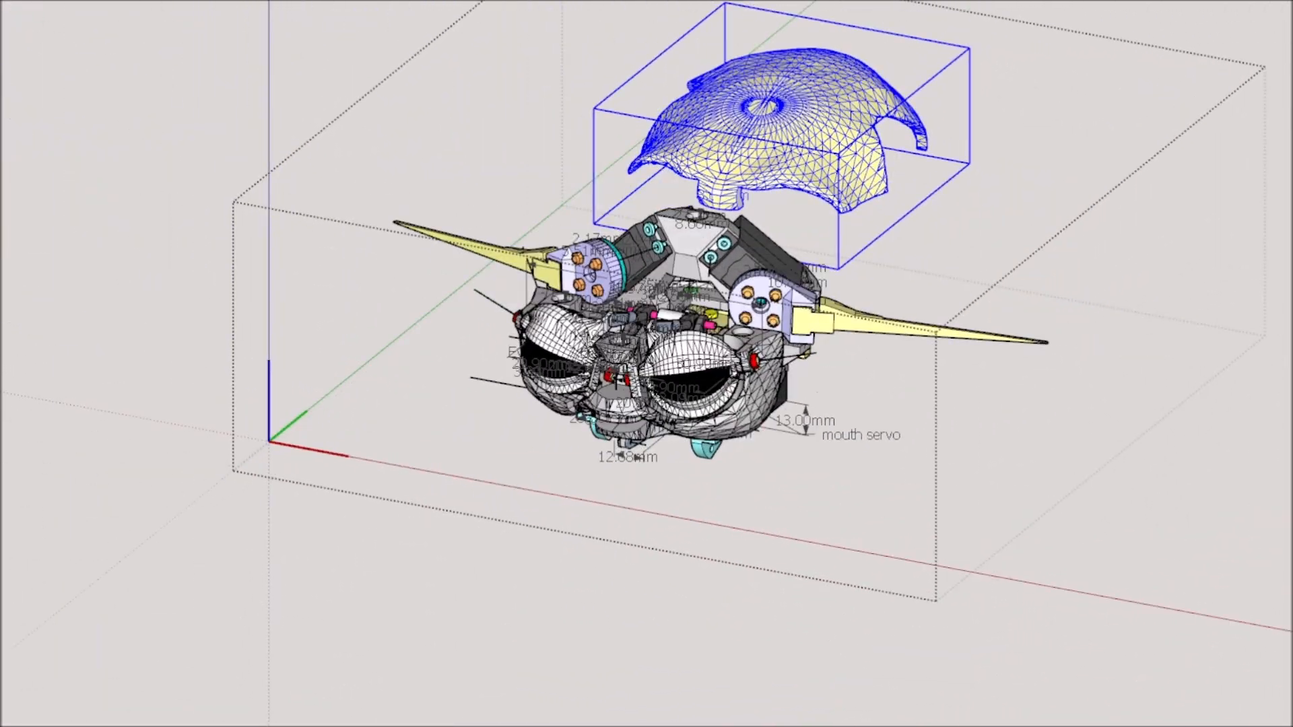
click(1009, 503)
scroll(1009, 502, down, 2)
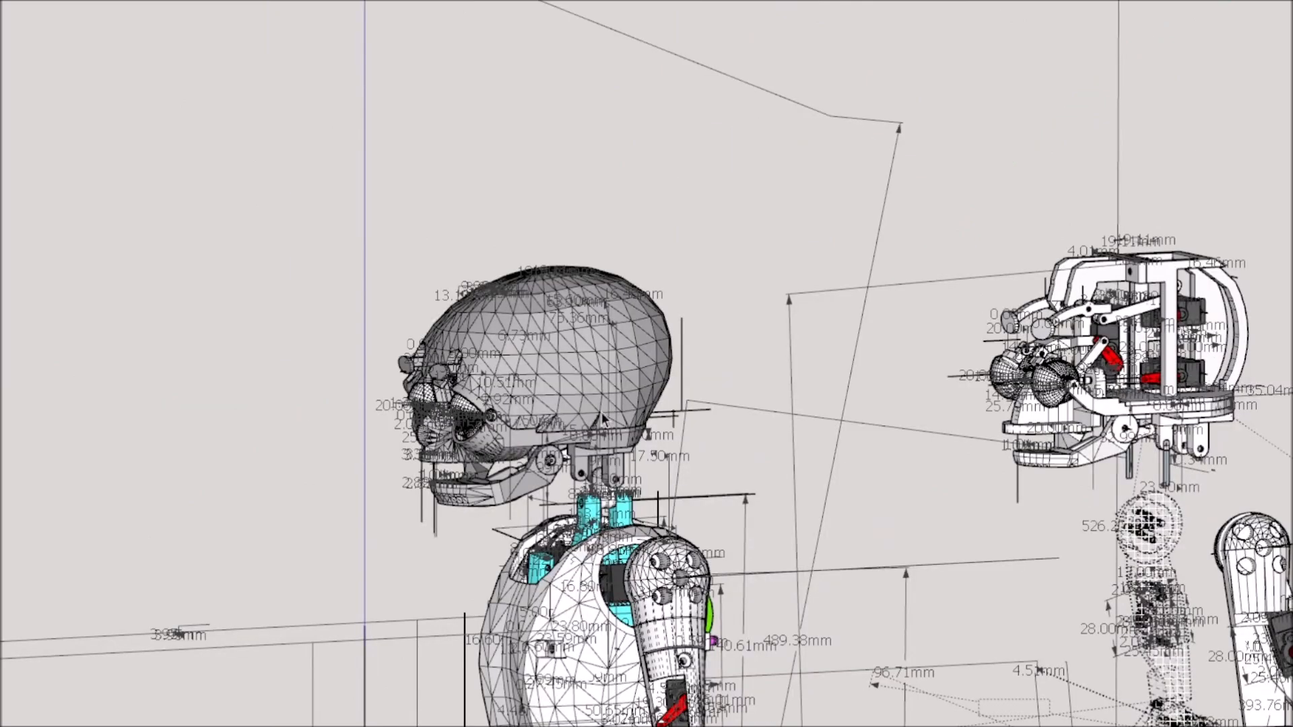
Open the grey skull head's group and move the cranium shell backwards, clear of the servos and linkages.
scroll(601, 420, up, 3)
middle_drag(601, 419, 300, 363)
scroll(696, 496, down, 3)
scroll(300, 363, up, 4)
double_click(382, 299)
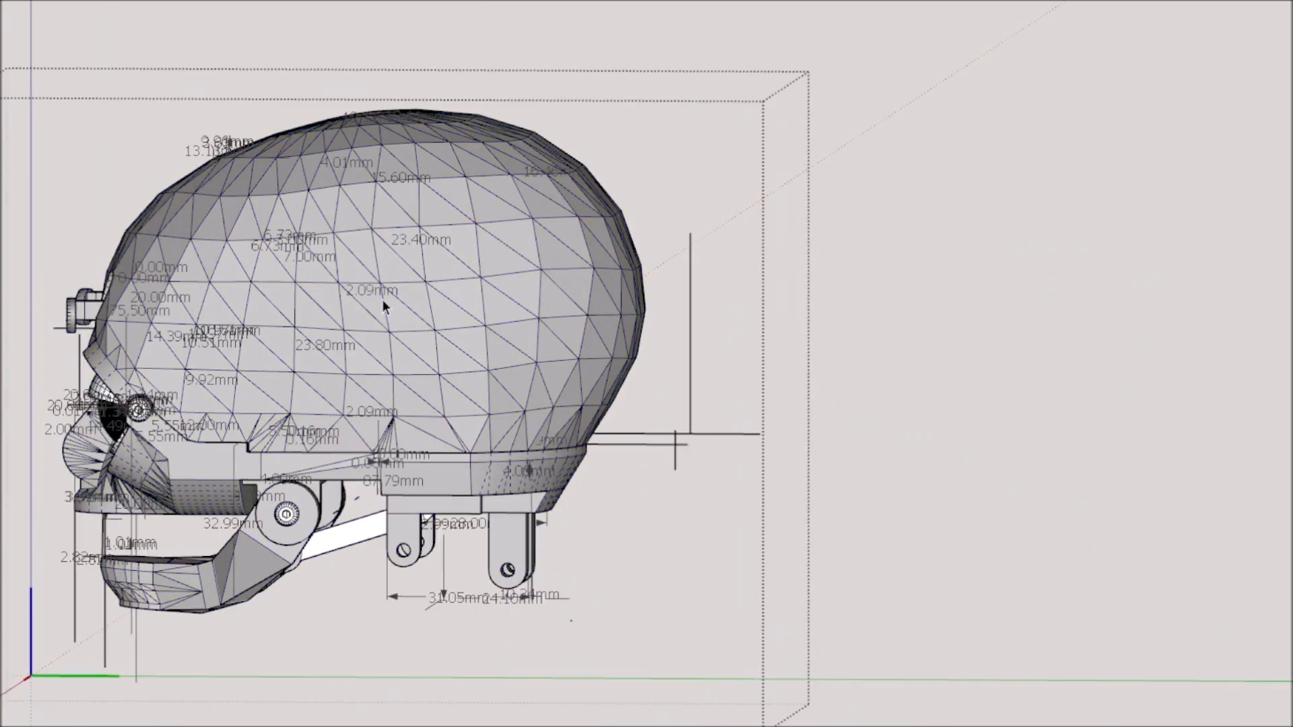
click(365, 244)
key(m)
drag(278, 18, 996, 23)
scroll(716, 491, down, 1)
scroll(802, 514, down, 3)
middle_drag(716, 491, 672, 539)
scroll(794, 513, up, 3)
scroll(776, 511, down, 3)
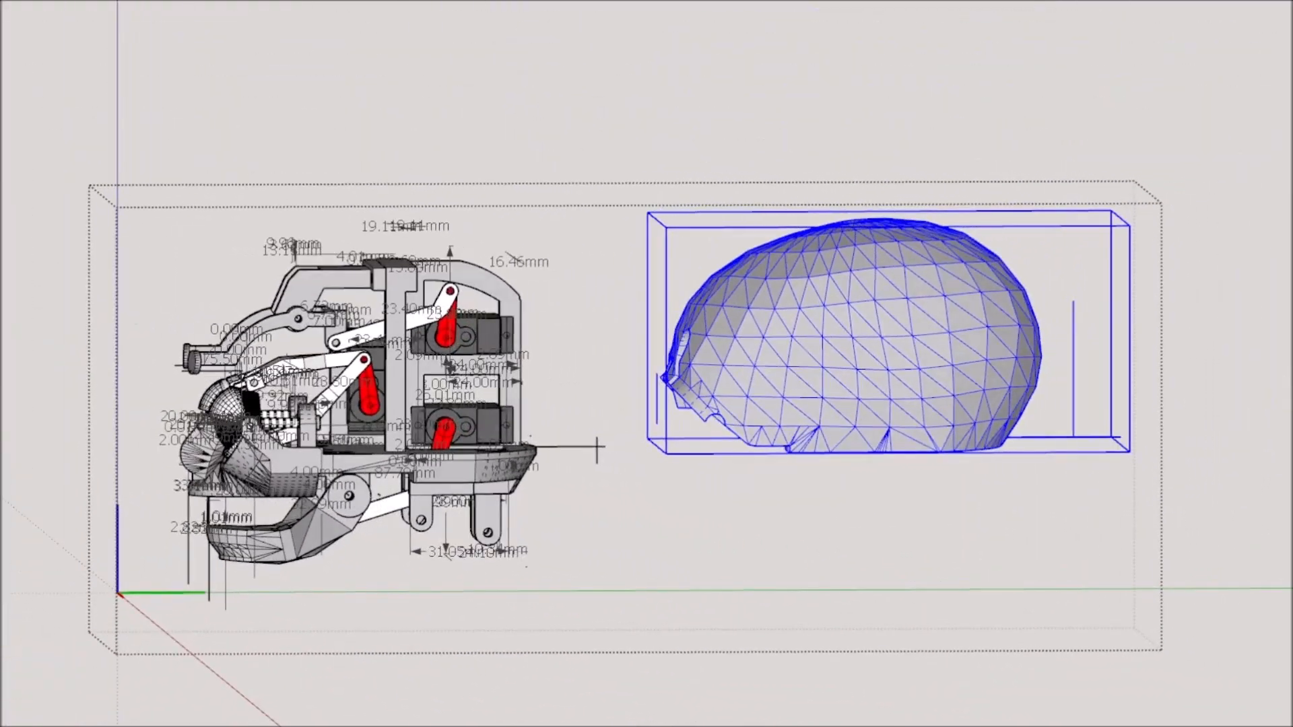
Examine the skull head's exposed servo linkages, its assembled shell, and the row of skinned head variants beside it.
scroll(757, 366, down, 3)
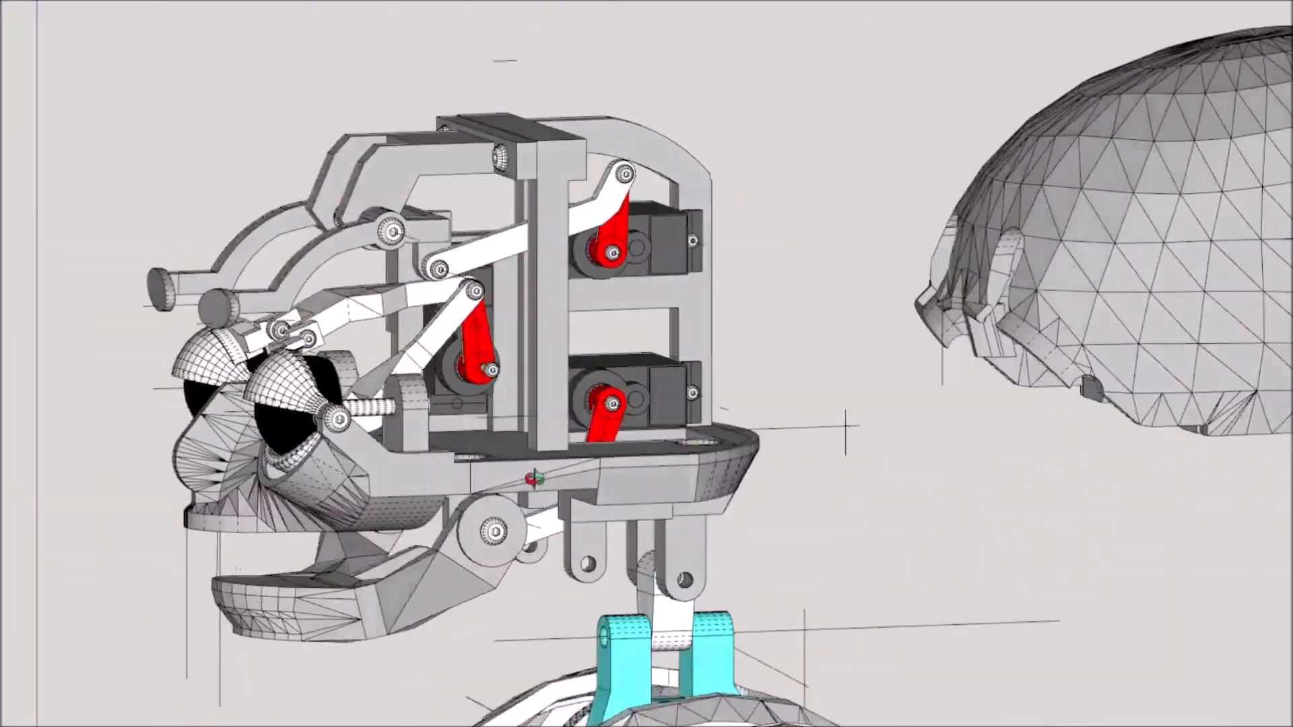
middle_drag(534, 479, 410, 512)
scroll(410, 511, down, 5)
scroll(571, 358, up, 3)
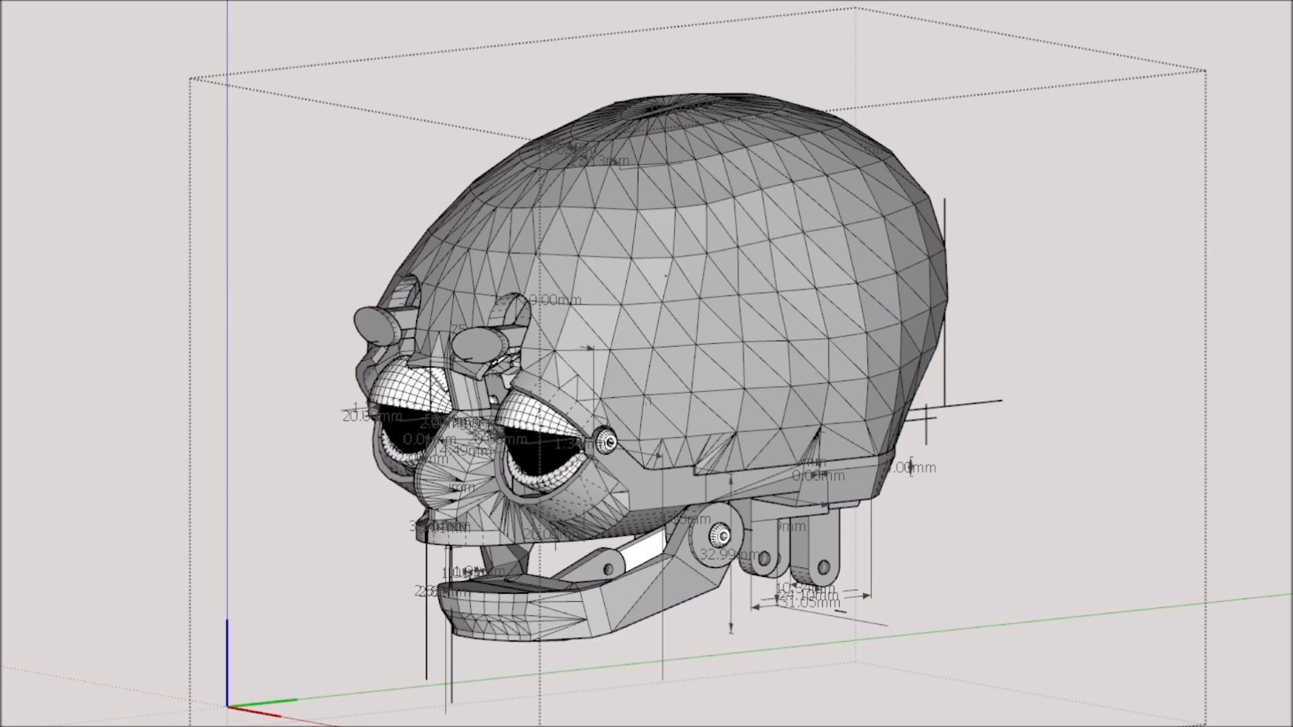
scroll(673, 352, up, 2)
middle_drag(673, 352, 377, 381)
scroll(665, 430, down, 1)
mouse_move(997, 453)
middle_down()
mouse_move(1046, 460)
mouse_move(963, 423)
middle_up()
scroll(1046, 459, down, 3)
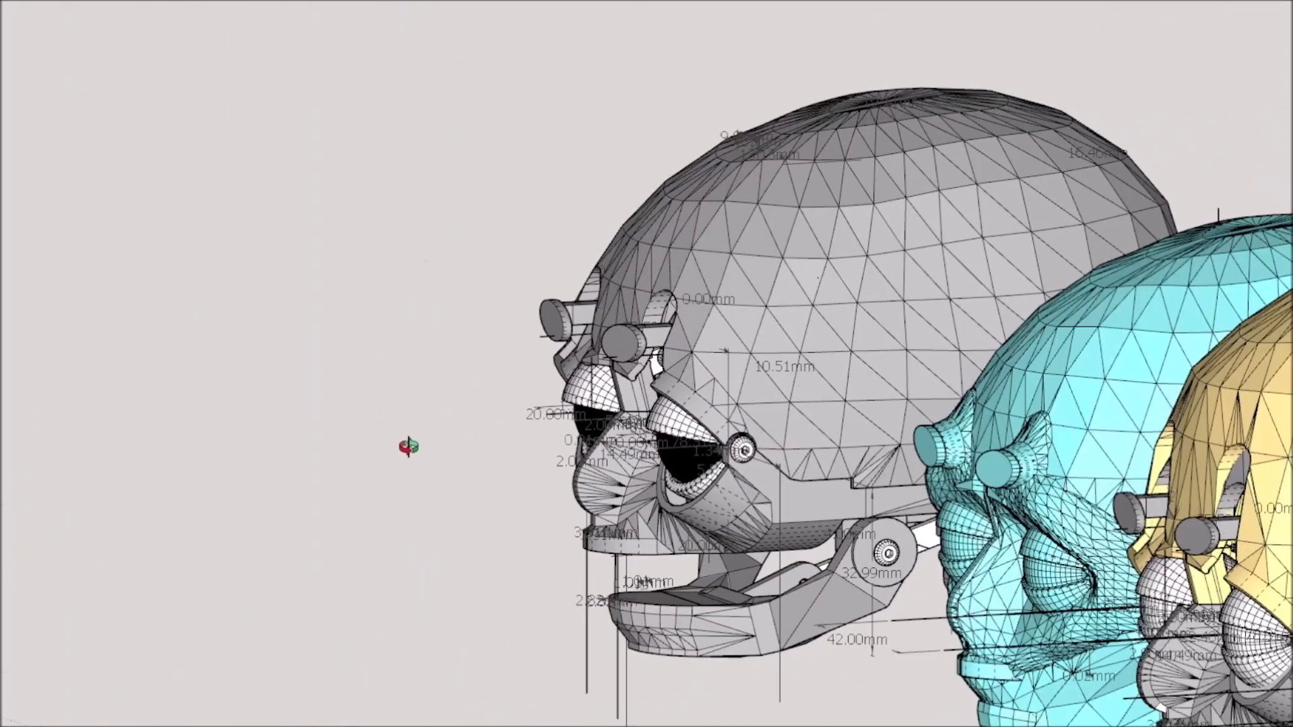
mouse_move(409, 446)
middle_down()
mouse_move(579, 495)
mouse_move(664, 492)
mouse_move(720, 431)
middle_up()
scroll(663, 491, down, 2)
scroll(720, 431, up, 4)
scroll(721, 412, down, 4)
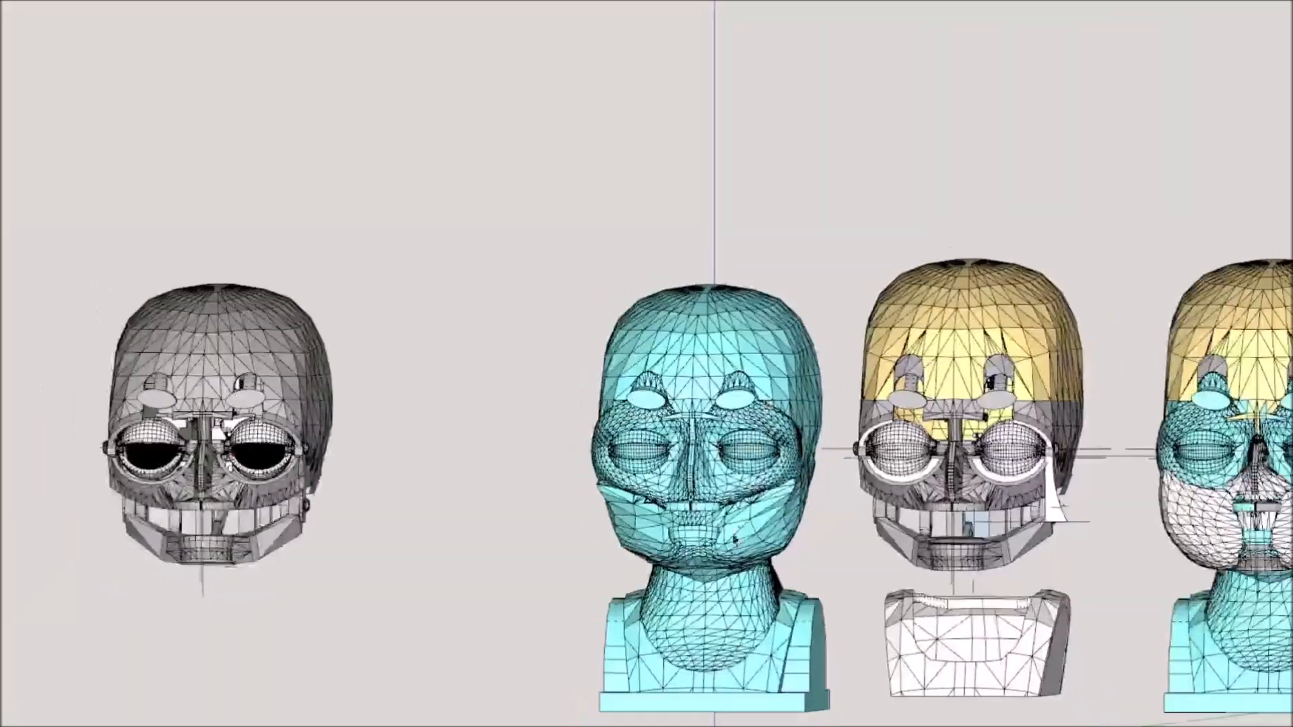
Select the fully cyan bust and move it sideways closer to the grey skull head.
scroll(722, 342, up, 2)
click(722, 342)
scroll(722, 343, down, 4)
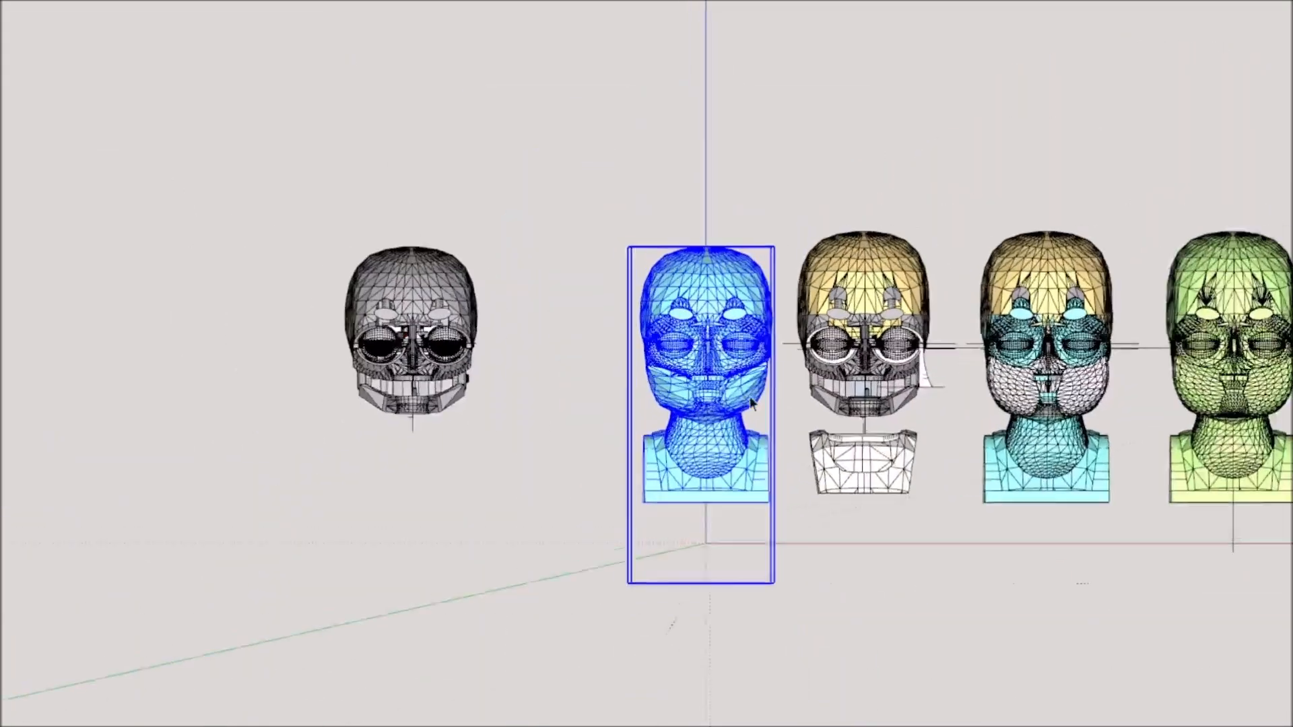
scroll(669, 309, up, 3)
scroll(668, 308, up, 2)
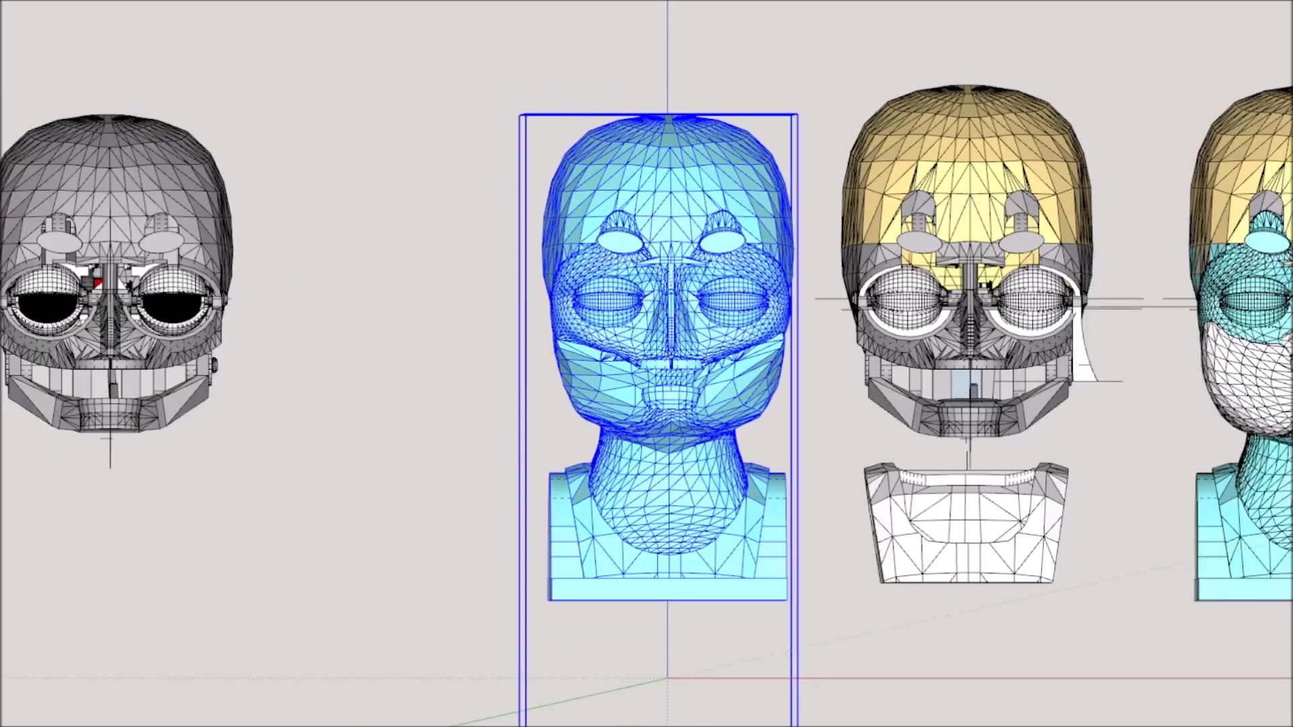
key(m)
drag(605, 31, 471, 29)
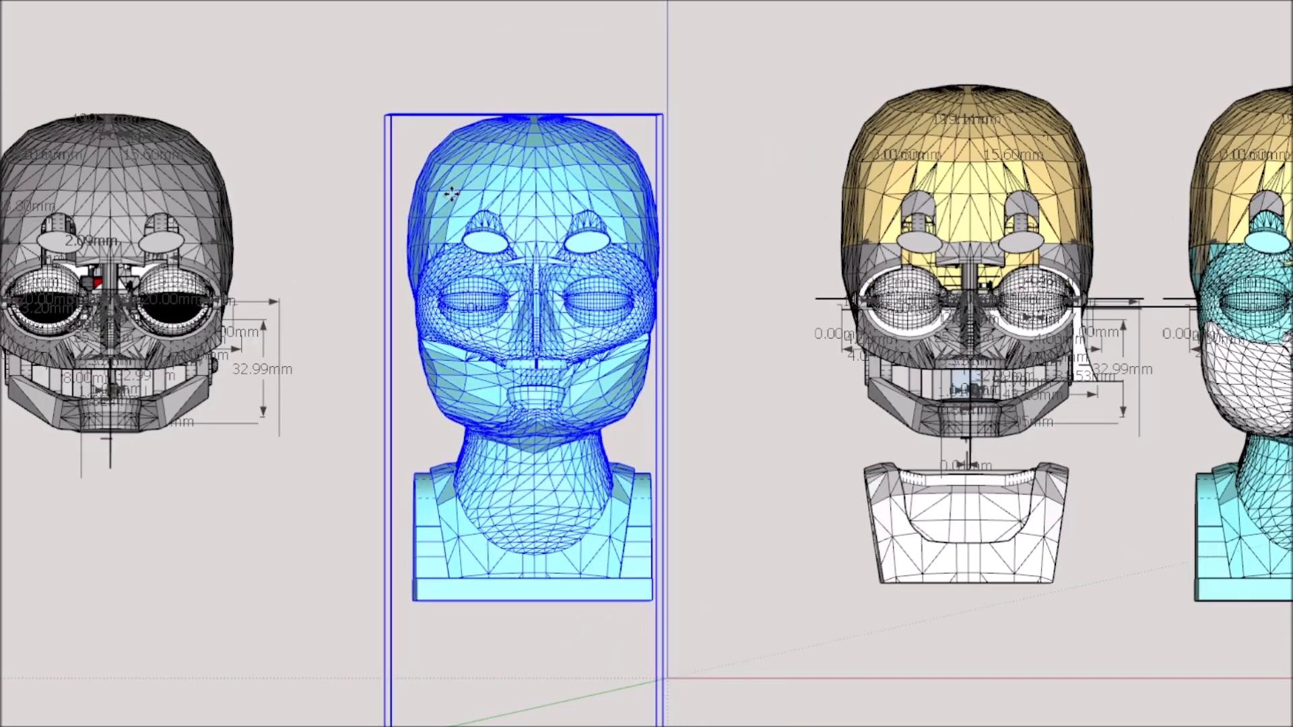
Compare the cyan bust with the yellow-capped skull and the bust with white cheek pieces.
scroll(451, 194, up, 2)
mouse_move(418, 330)
middle_down()
mouse_move(828, 555)
mouse_move(716, 557)
mouse_move(414, 345)
middle_up()
mouse_move(711, 464)
middle_down()
mouse_move(658, 569)
mouse_move(765, 548)
mouse_move(713, 543)
mouse_move(716, 553)
middle_up()
middle_drag(919, 551, 851, 567)
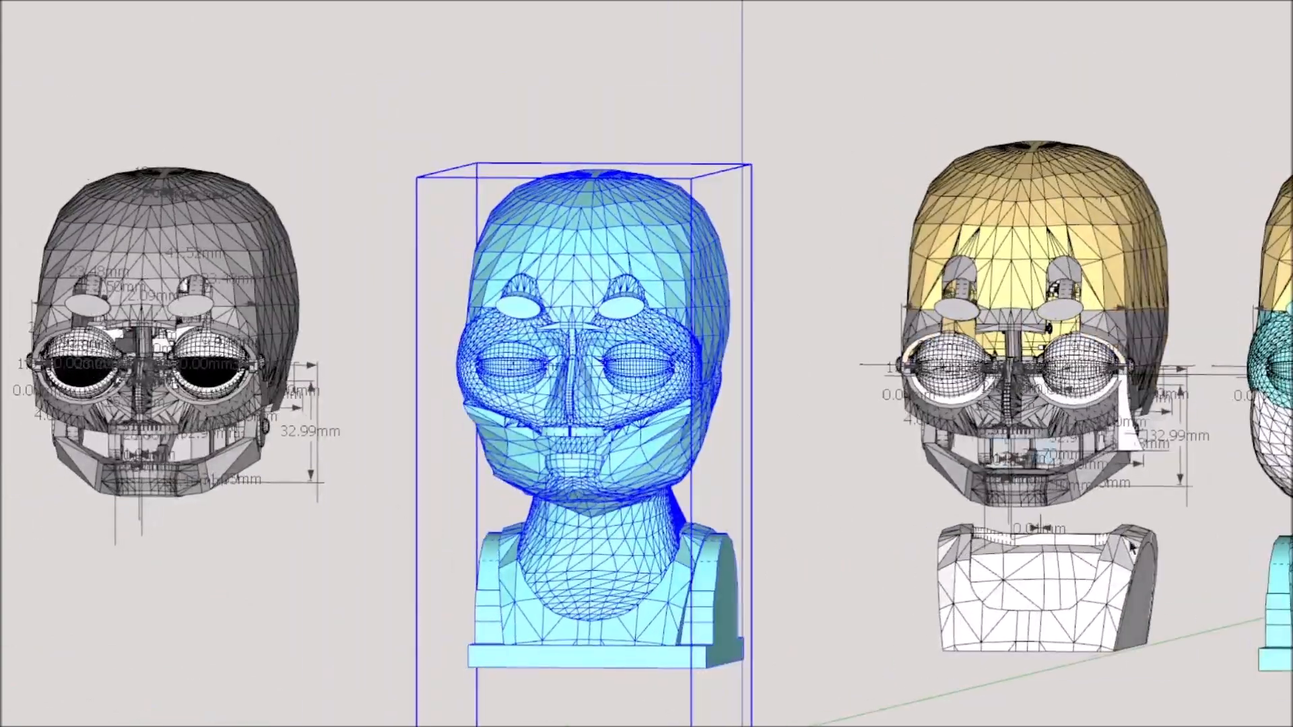
scroll(1224, 511, up, 3)
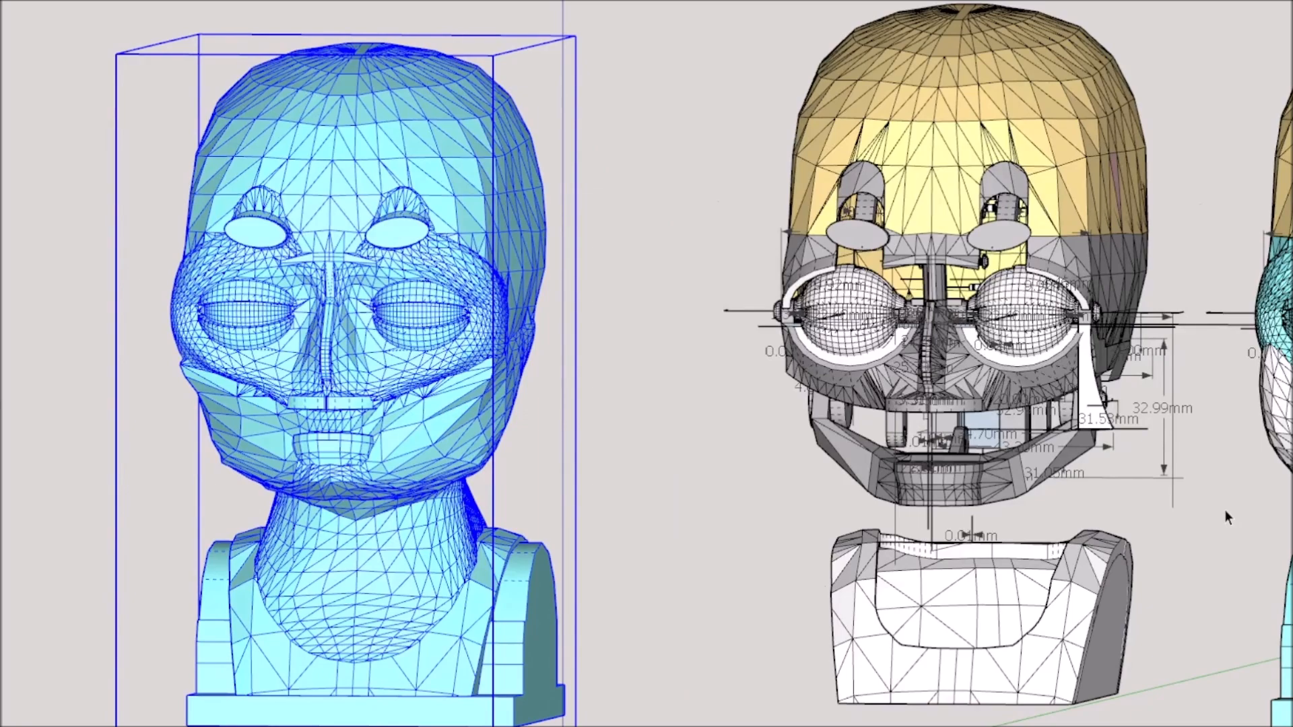
scroll(1222, 511, down, 5)
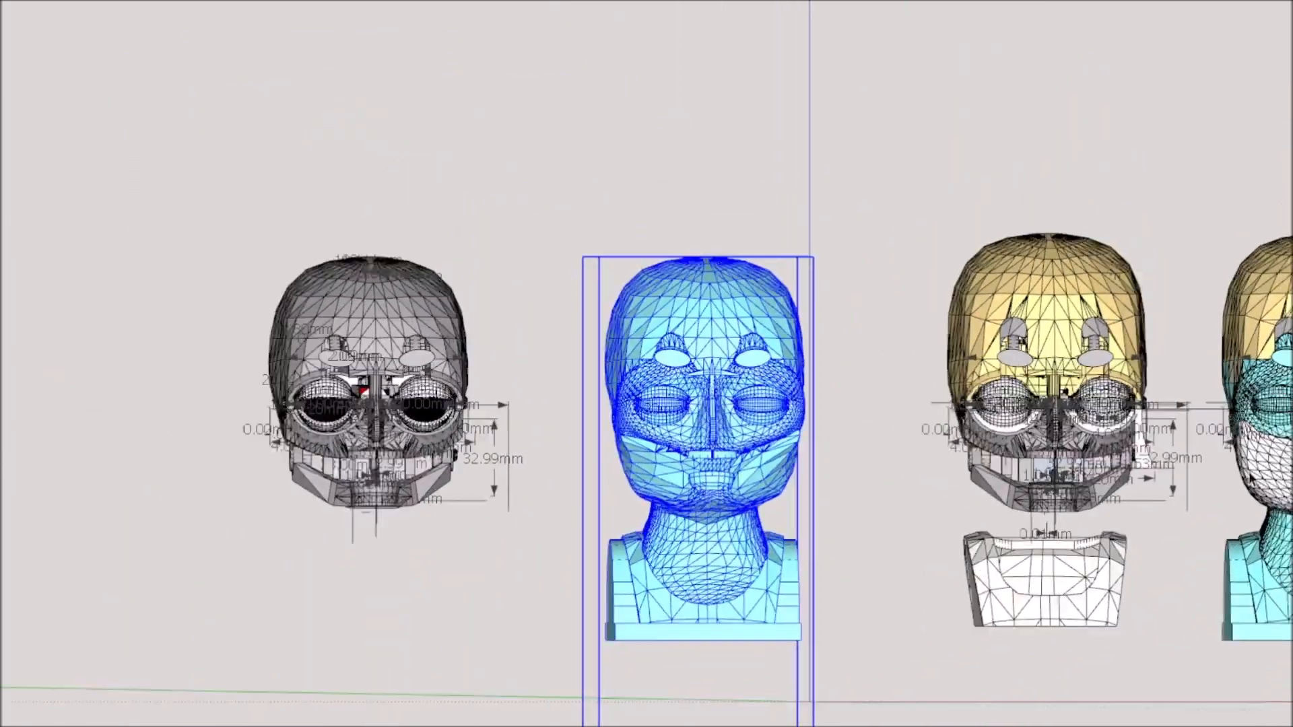
scroll(1122, 318, up, 6)
middle_drag(1123, 324, 1037, 320)
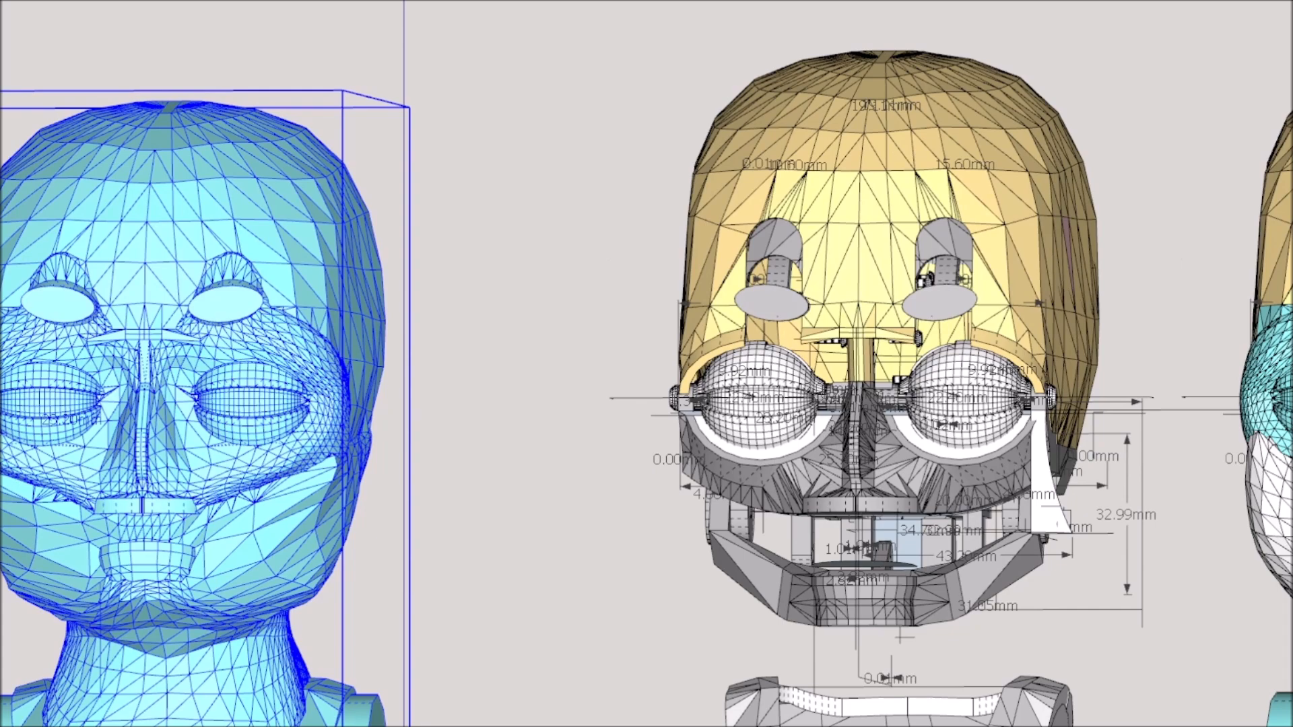
scroll(928, 656, down, 5)
scroll(1234, 660, up, 4)
middle_drag(1141, 654, 1123, 656)
scroll(1123, 656, down, 4)
scroll(1272, 660, up, 6)
middle_drag(1230, 693, 891, 505)
scroll(919, 576, down, 1)
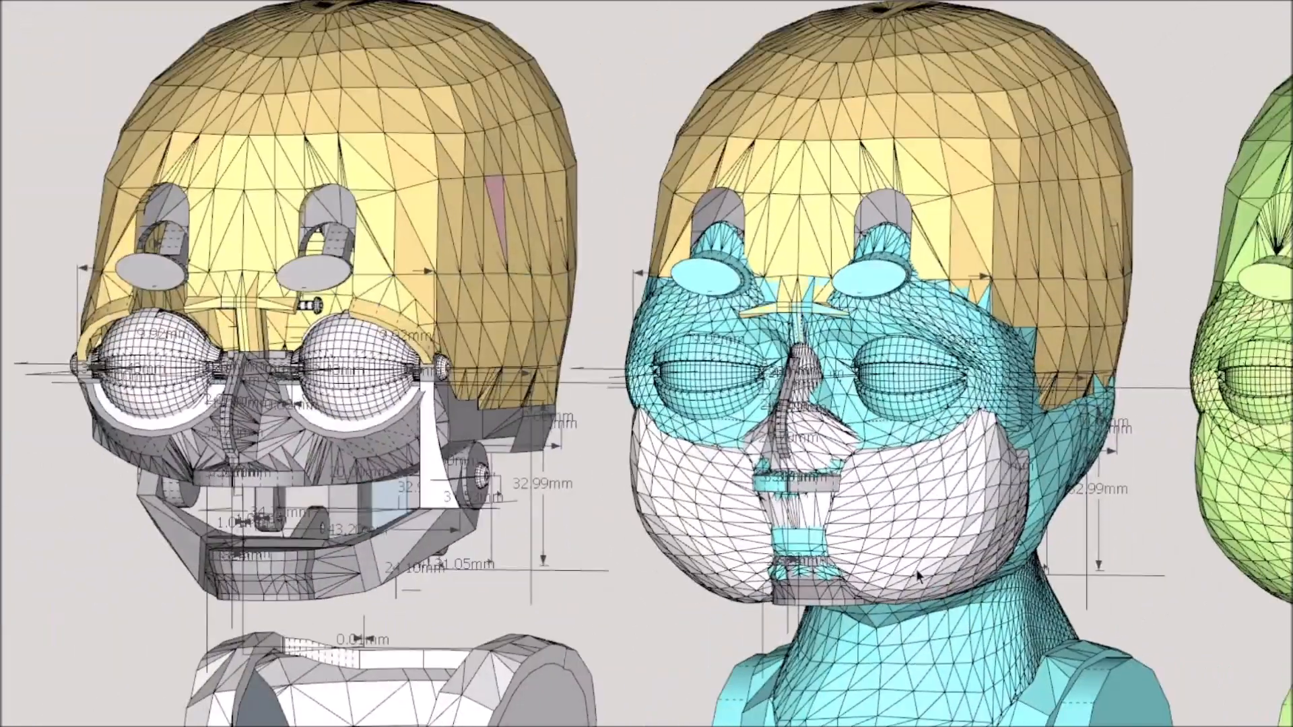
scroll(917, 470, down, 2)
scroll(917, 470, down, 3)
middle_drag(895, 571, 1227, 419)
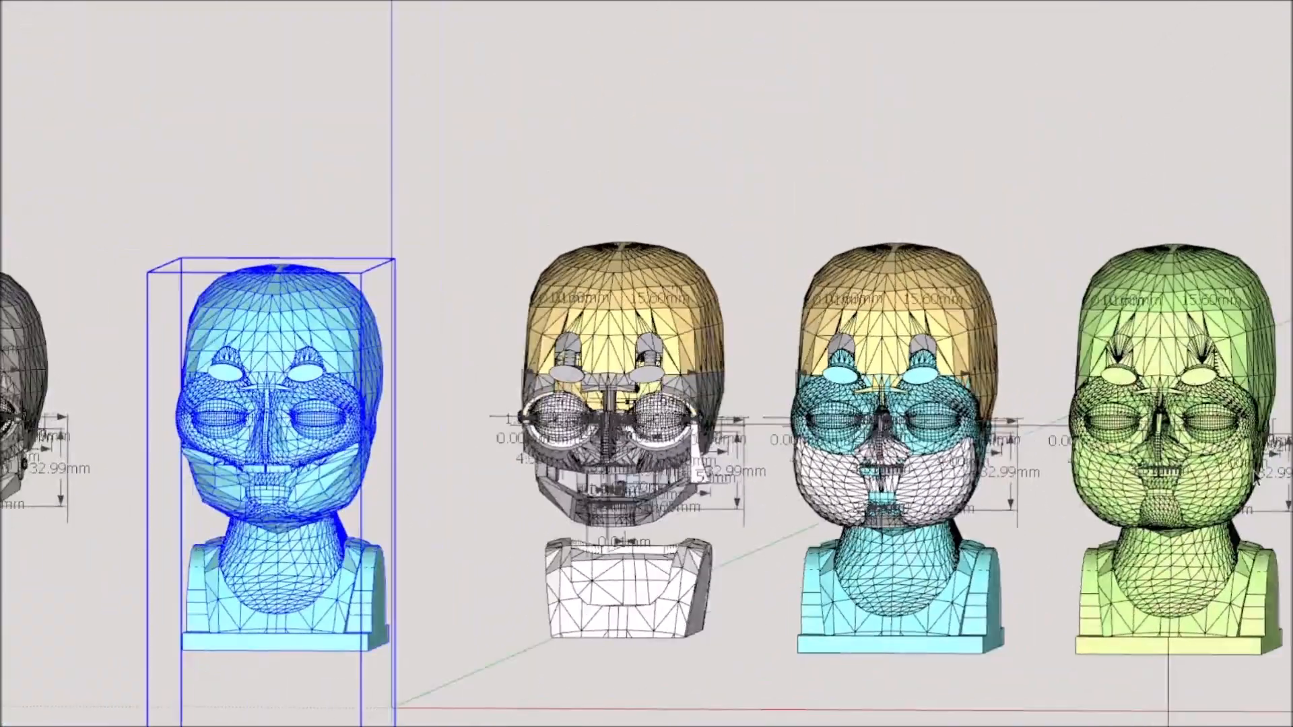
Examine the whole row of head variants at an angle, from the grey skull to the green bust.
scroll(1227, 416, up, 3)
middle_drag(1190, 477, 1063, 575)
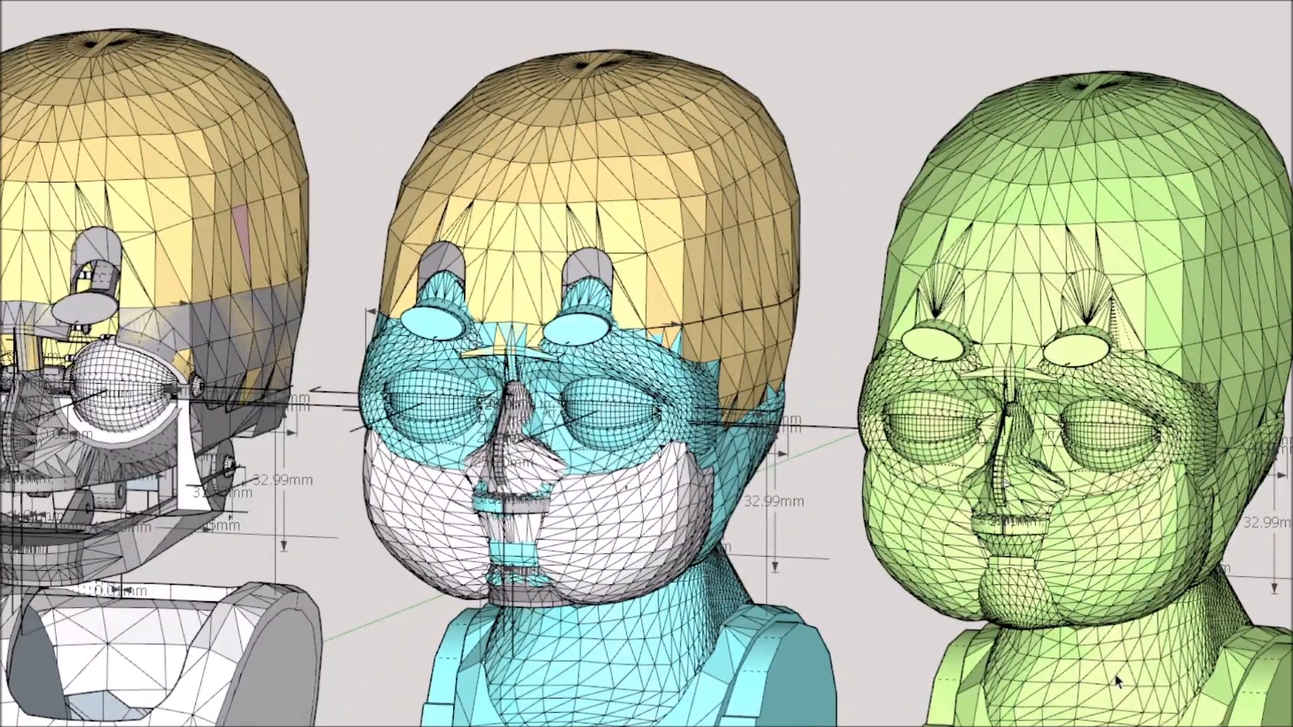
scroll(1263, 403, down, 2)
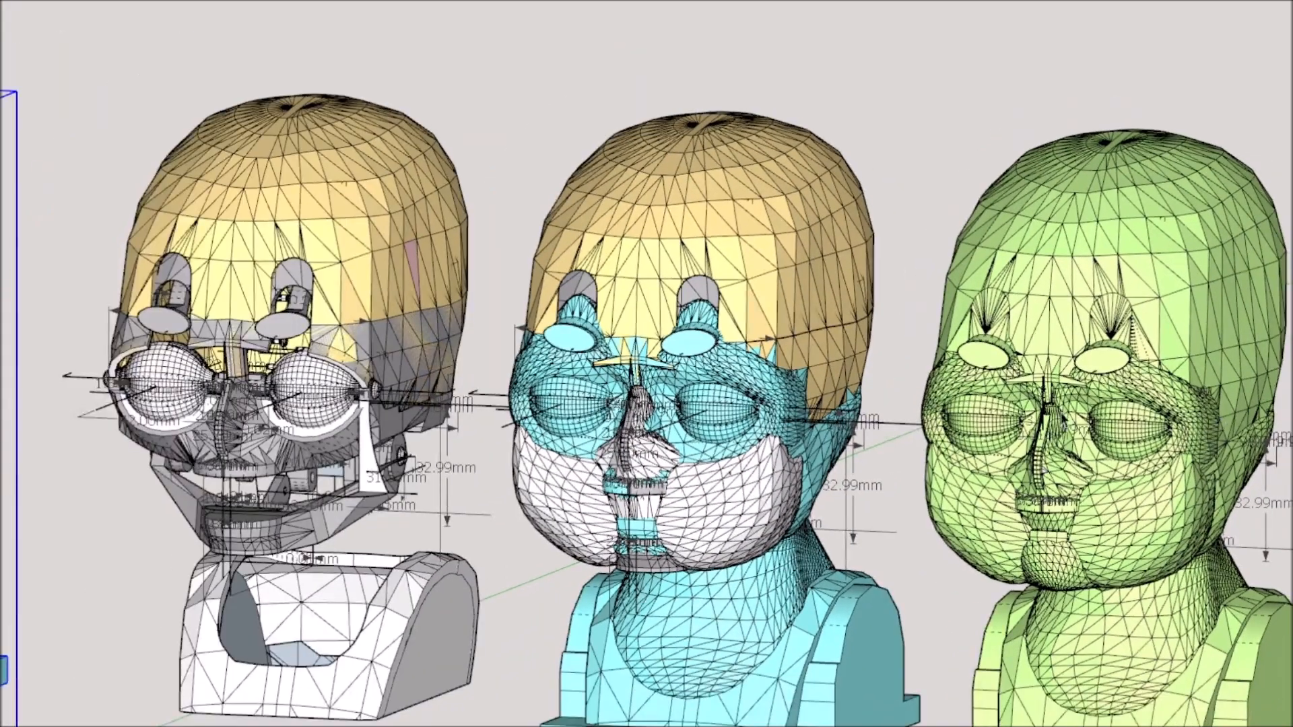
scroll(1153, 616, up, 1)
scroll(1137, 596, down, 1)
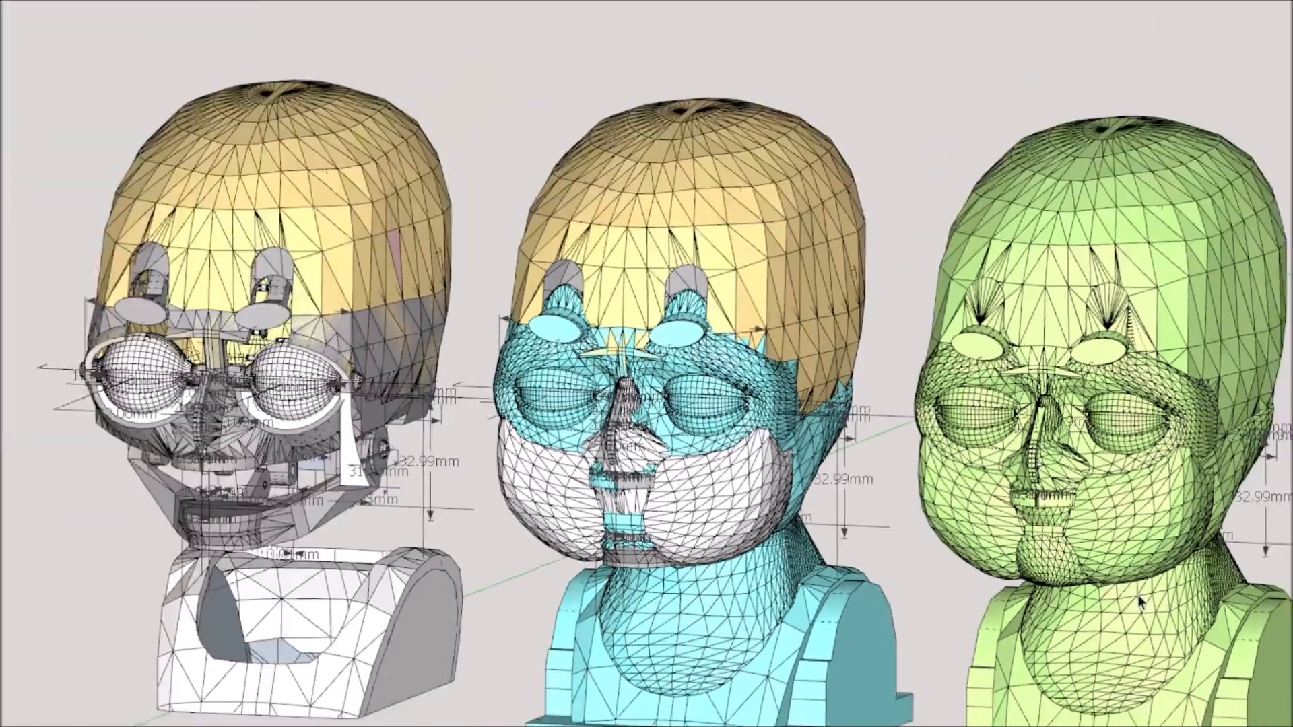
scroll(1138, 596, up, 1)
scroll(1252, 515, down, 5)
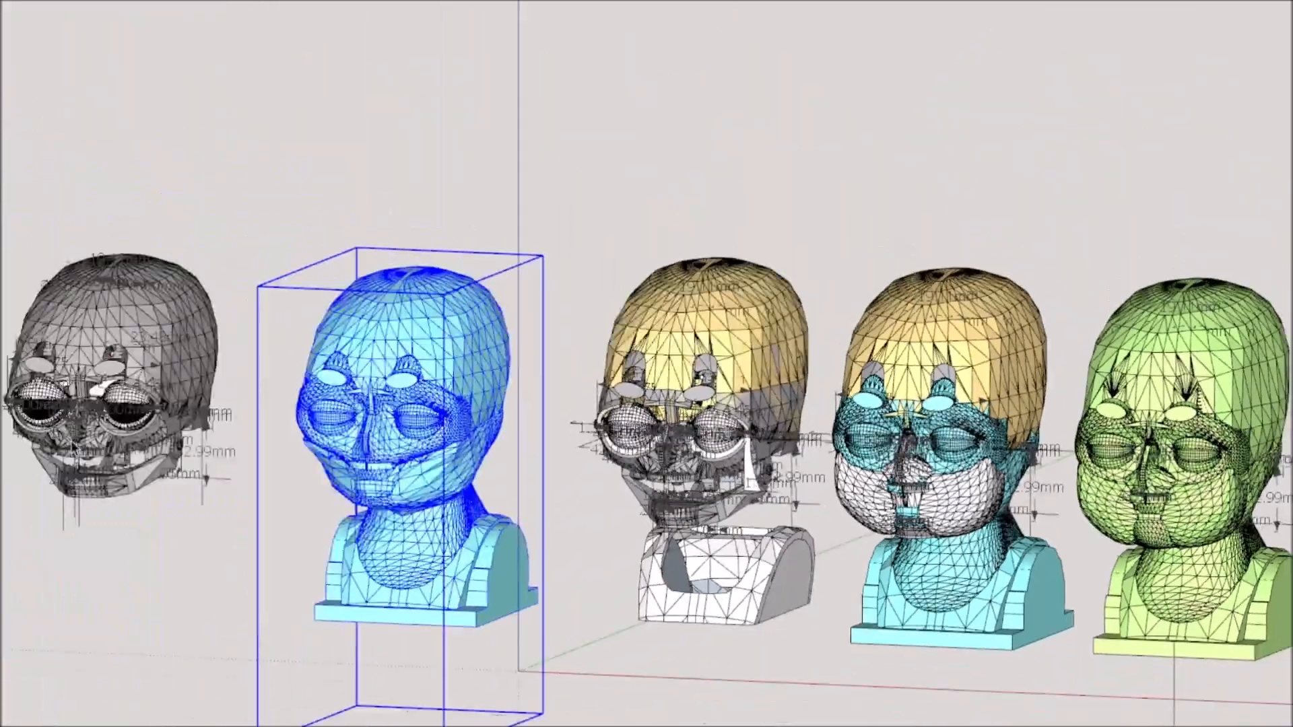
scroll(78, 441, up, 3)
scroll(162, 462, down, 1)
scroll(310, 486, down, 2)
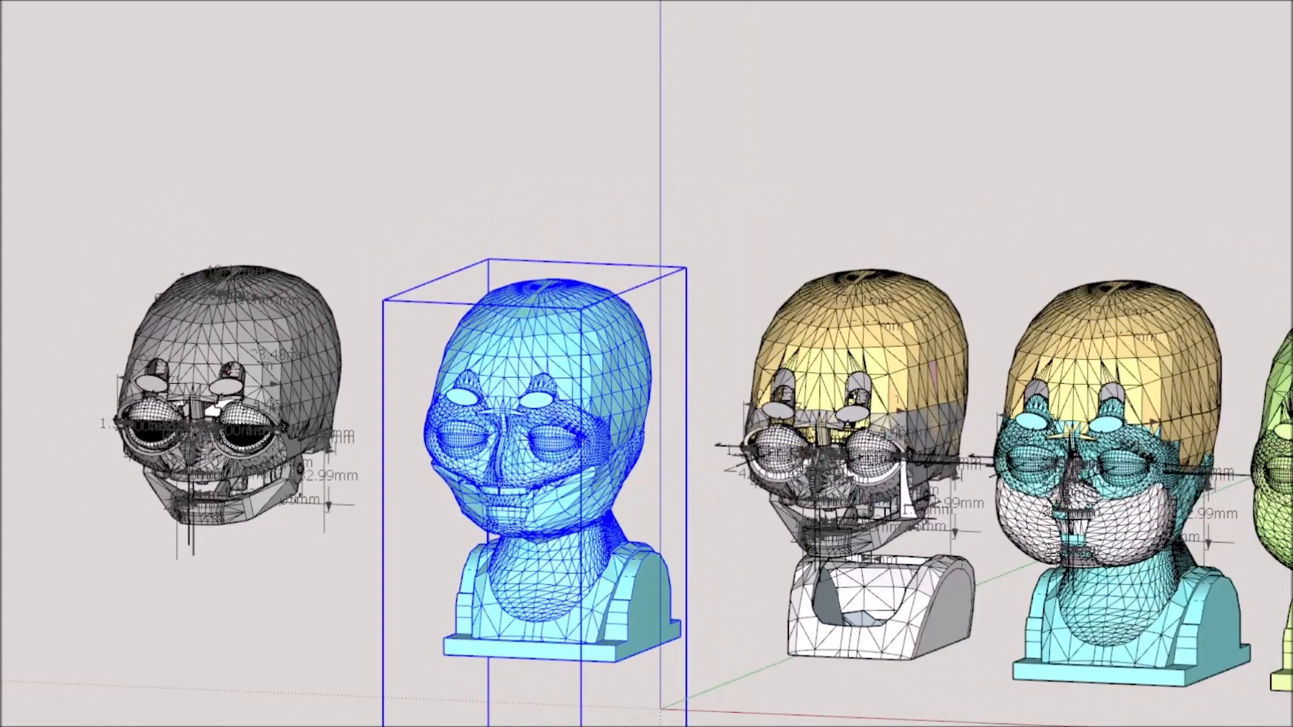
scroll(1264, 533, down, 1)
scroll(1264, 534, up, 2)
middle_drag(1253, 532, 1115, 526)
scroll(1270, 563, up, 3)
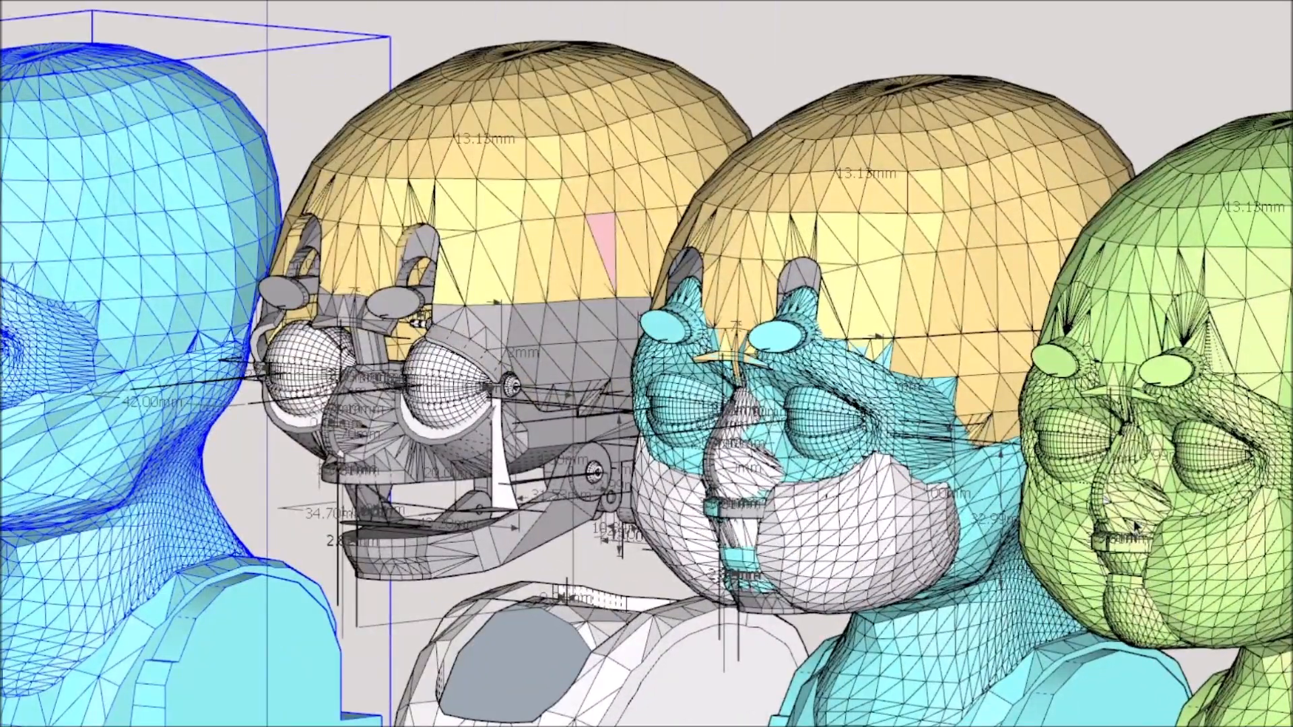
Examine the green bust on its own, focusing on its face and cheeks.
scroll(1266, 559, up, 2)
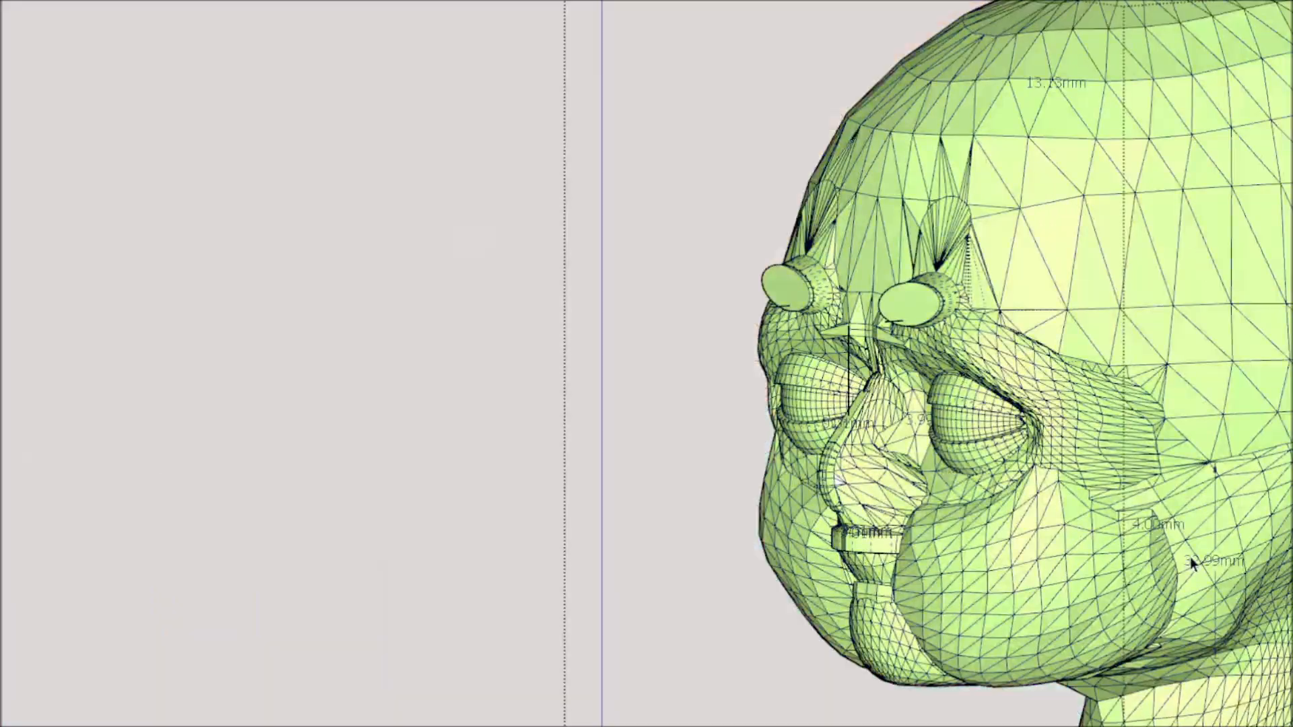
scroll(1190, 556, down, 5)
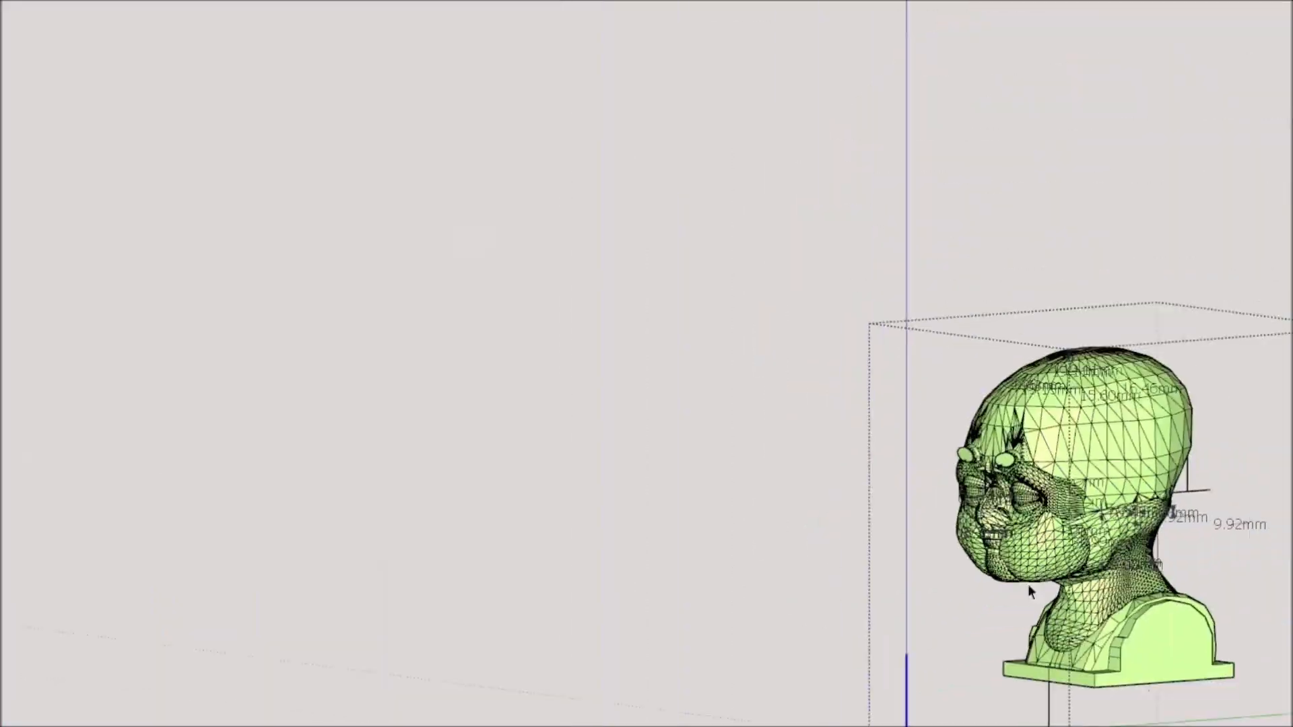
scroll(1168, 603, up, 6)
middle_drag(1046, 592, 567, 569)
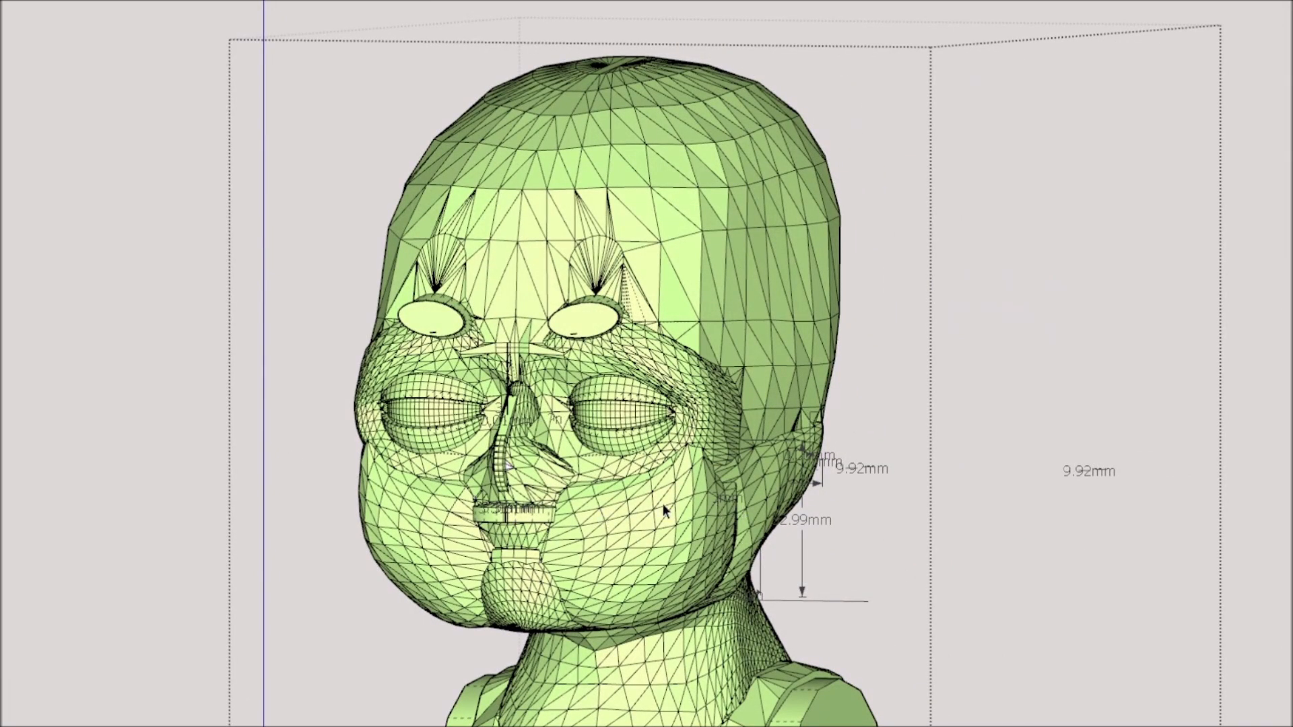
scroll(644, 545, down, 2)
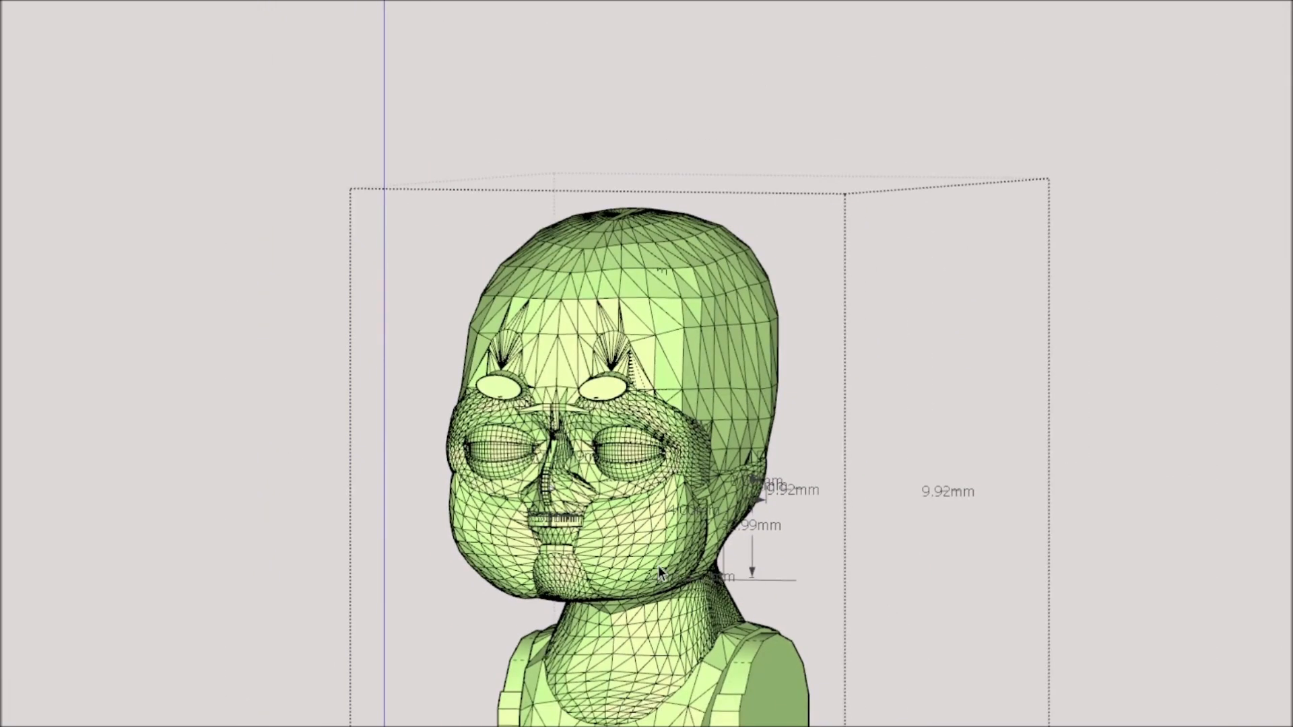